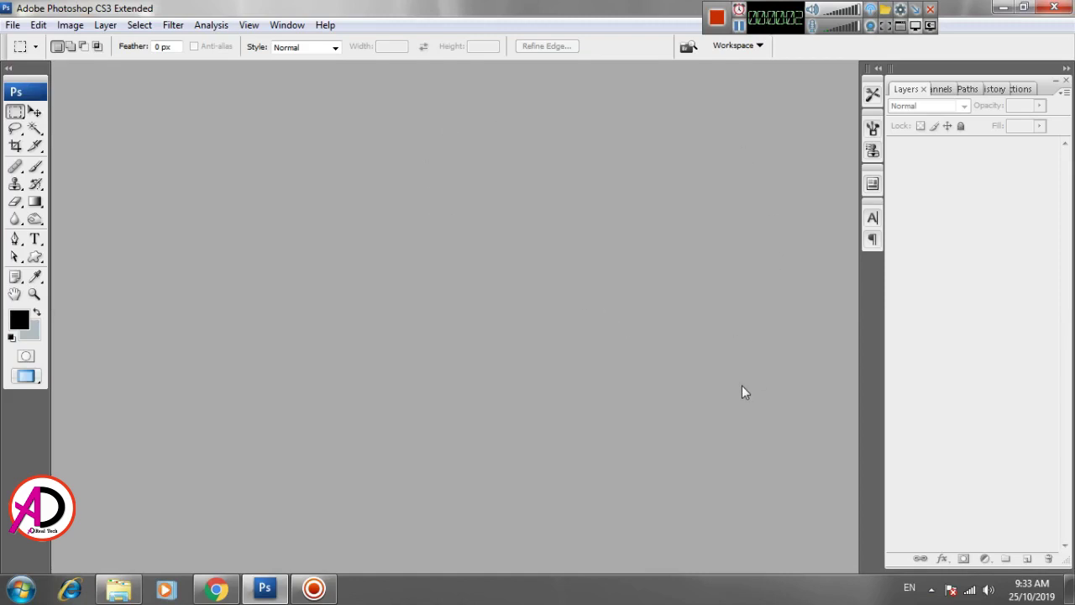
Create a new 10×10-inch document at 300 ppi
{"action": "left_click", "coordinate": [11, 25]}
{"action": "double_click", "coordinate": [447, 208]}
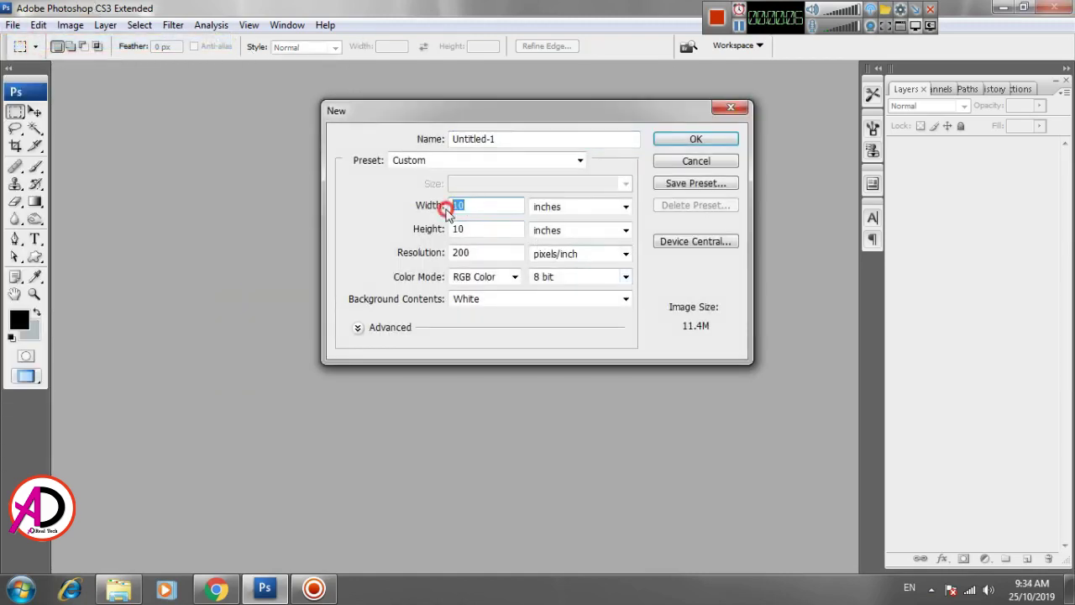
{"action": "double_click", "coordinate": [439, 228]}
{"action": "double_click", "coordinate": [454, 255]}
{"action": "type", "text": "300"}
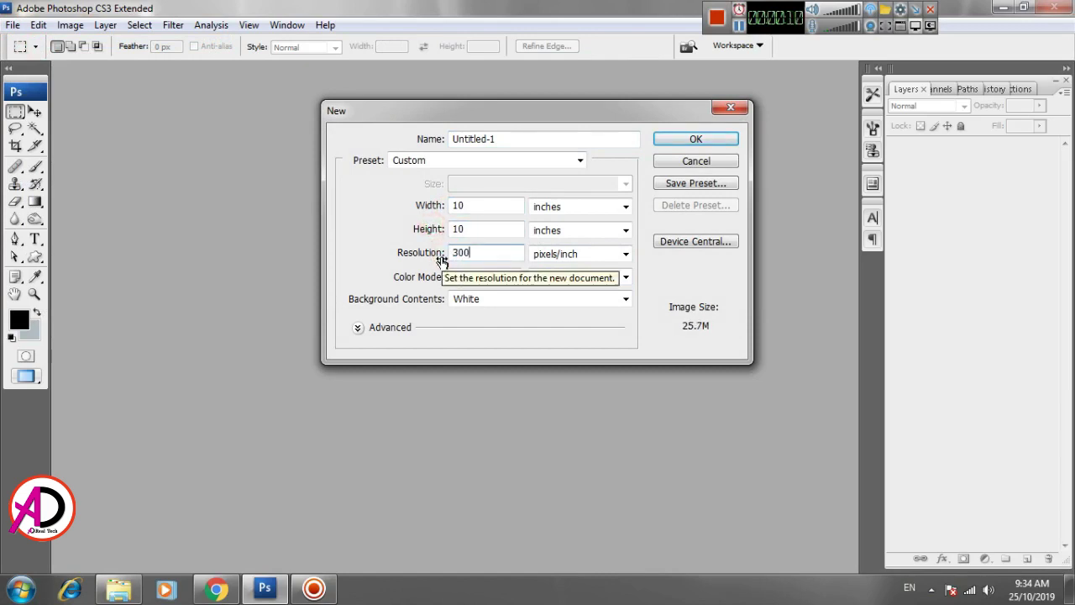
{"action": "left_click", "coordinate": [680, 136]}
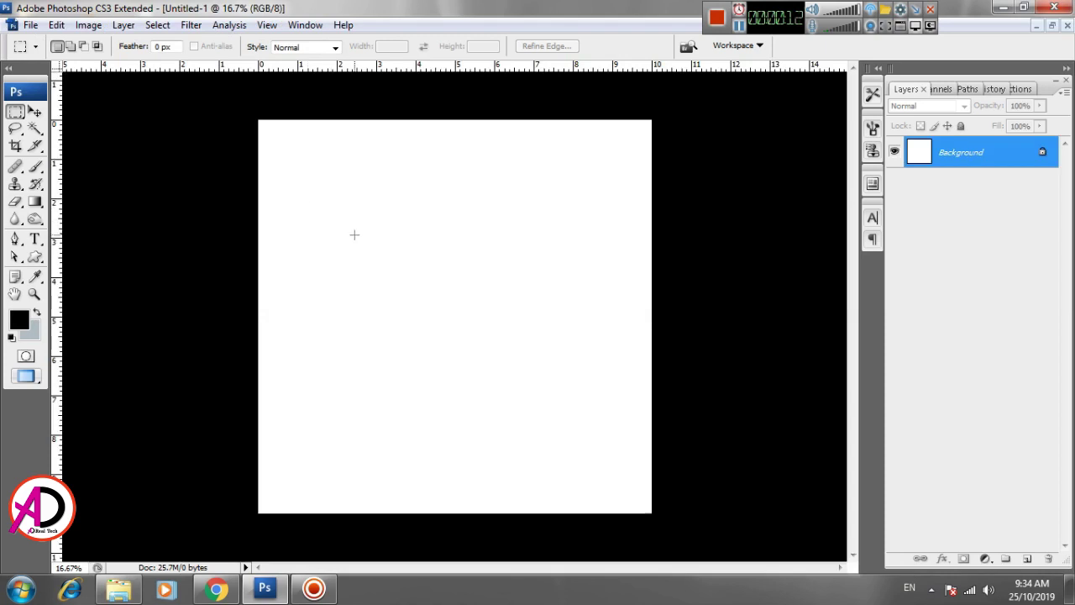
Fit the canvas on screen and convert the Background into Layer 0
{"action": "key", "text": "f"}
{"action": "key", "text": "ctrl+0"}
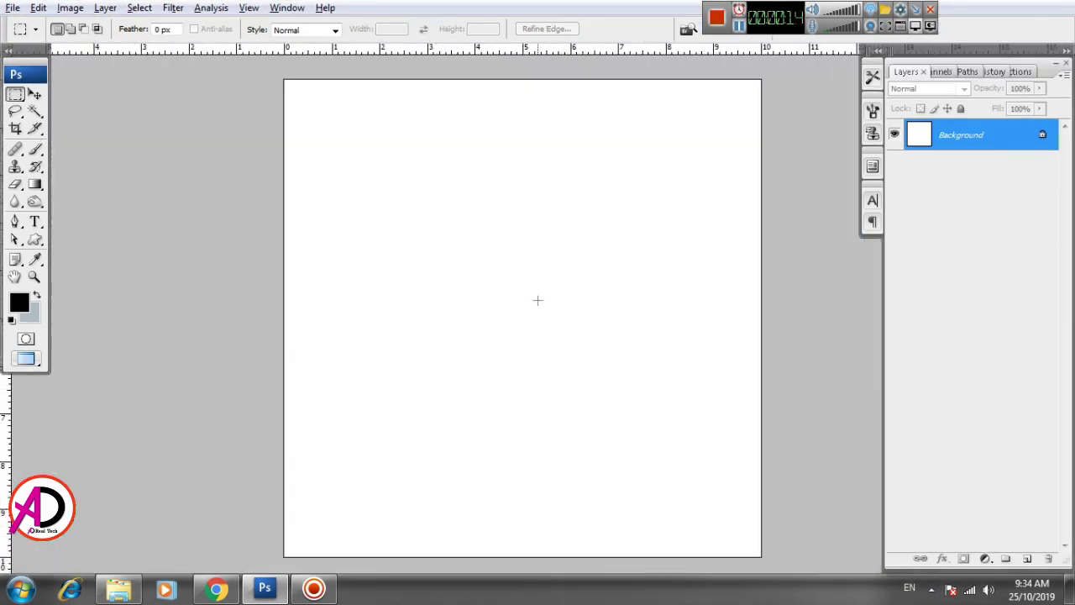
{"action": "key", "text": "ctrl+alt+0"}
{"action": "left_click_drag", "start_coordinate": [596, 295], "coordinate": [579, 283]}
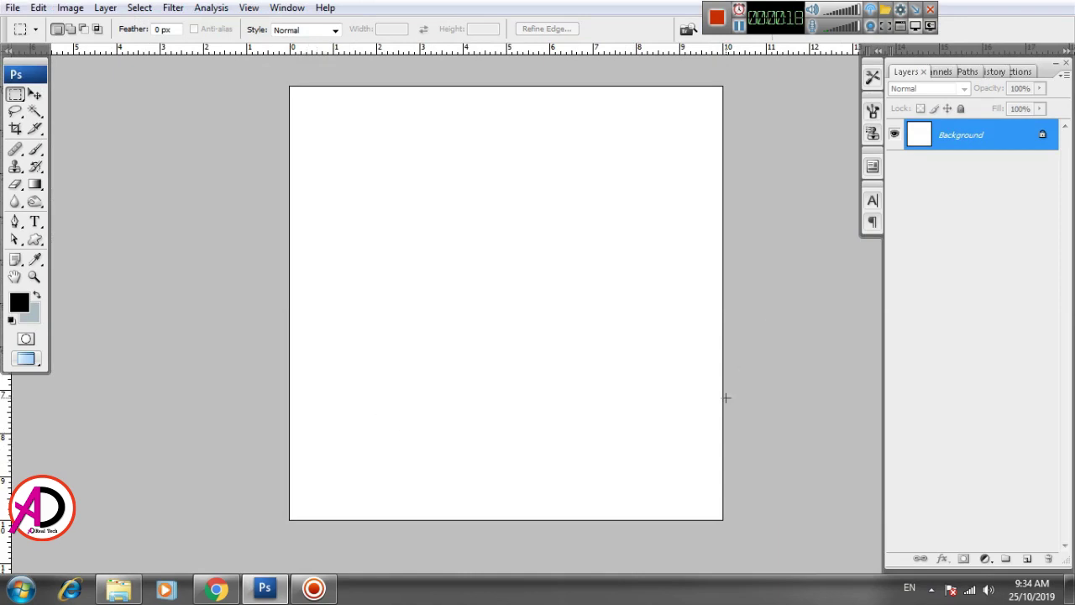
{"action": "double_click", "coordinate": [1023, 141]}
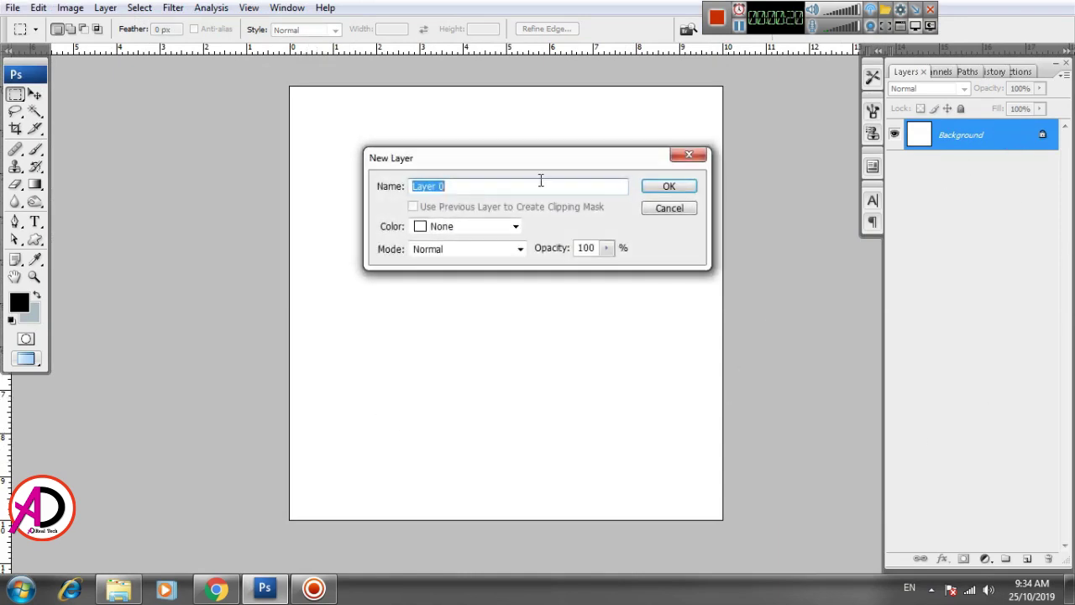
{"action": "left_click", "coordinate": [657, 188]}
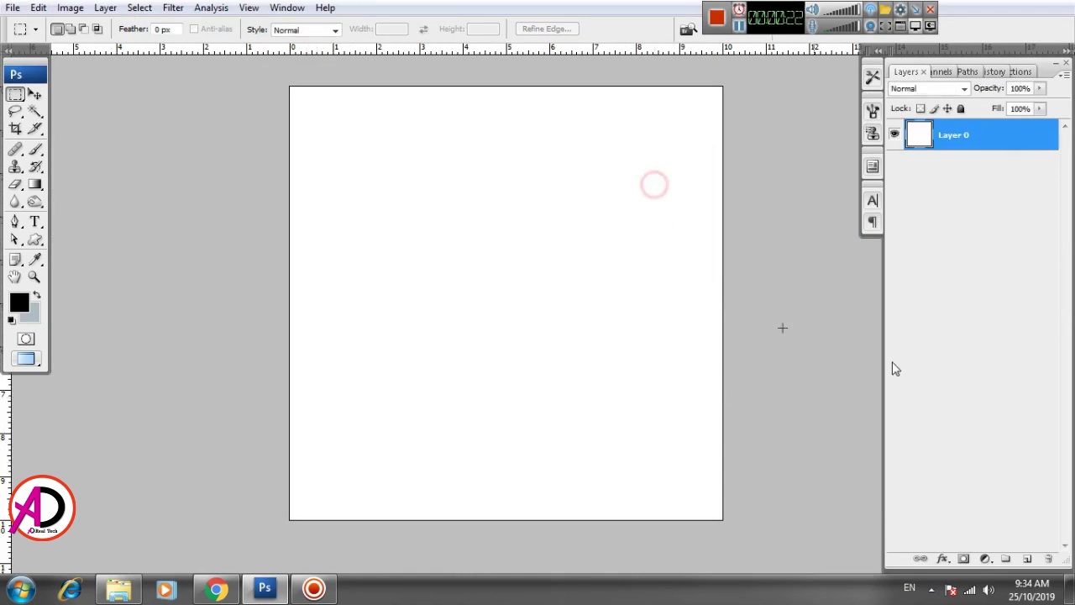
{"action": "left_click", "coordinate": [941, 559]}
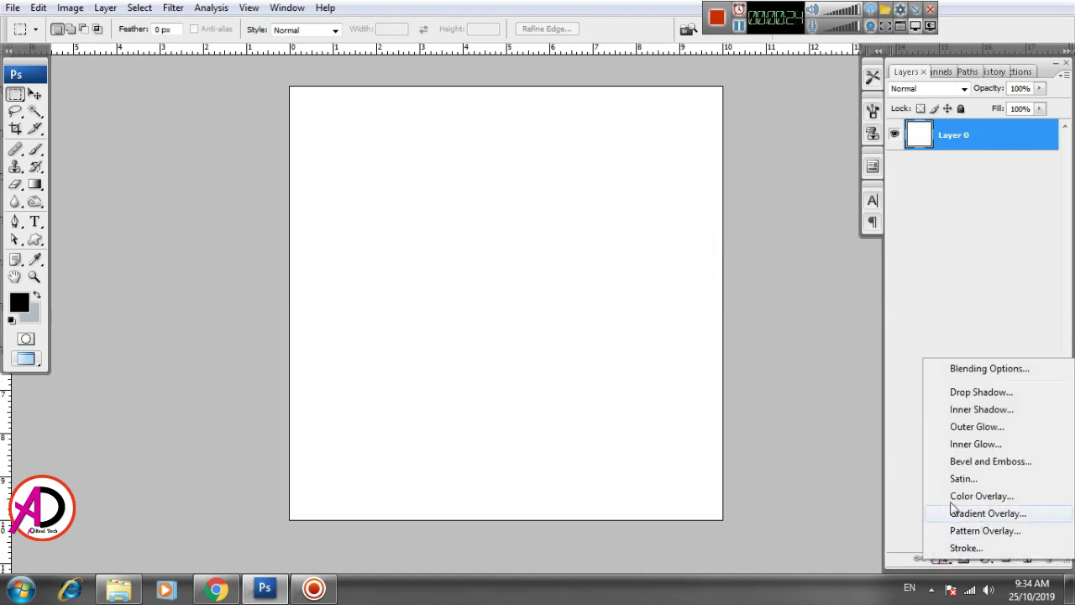
Add a Gradient Overlay to Layer 0 and set the left gradient stop to orange
{"action": "left_click", "coordinate": [1004, 516]}
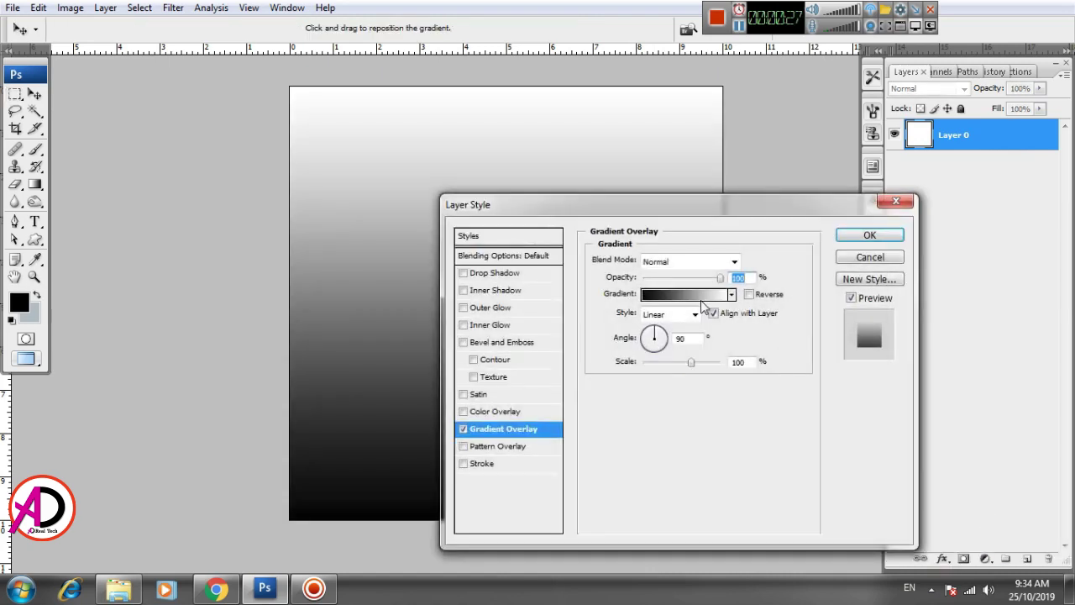
{"action": "left_click", "coordinate": [689, 294]}
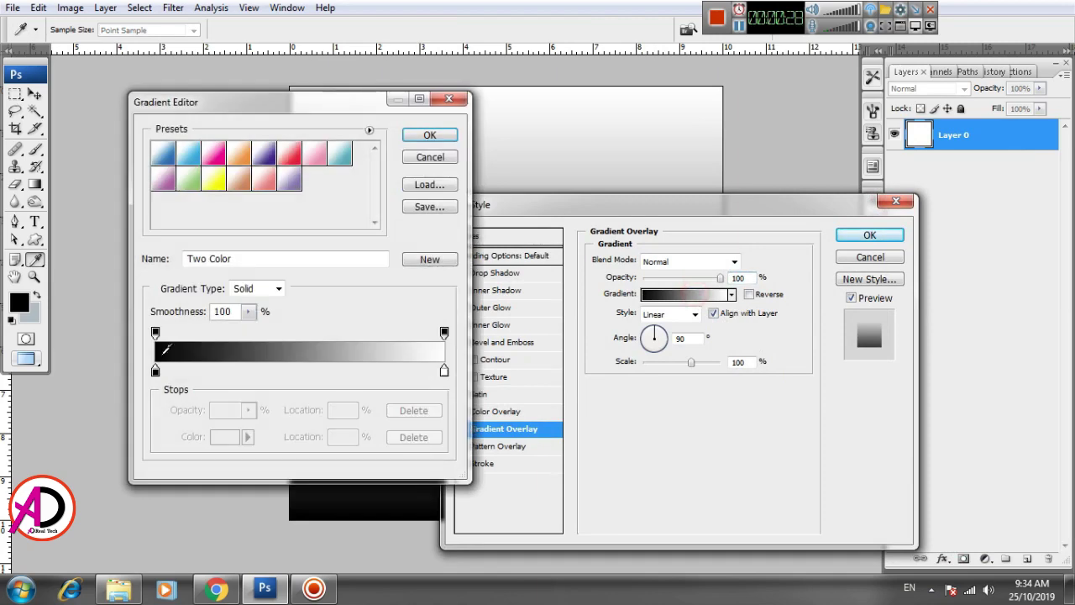
{"action": "left_click", "coordinate": [155, 371]}
{"action": "left_click", "coordinate": [223, 437]}
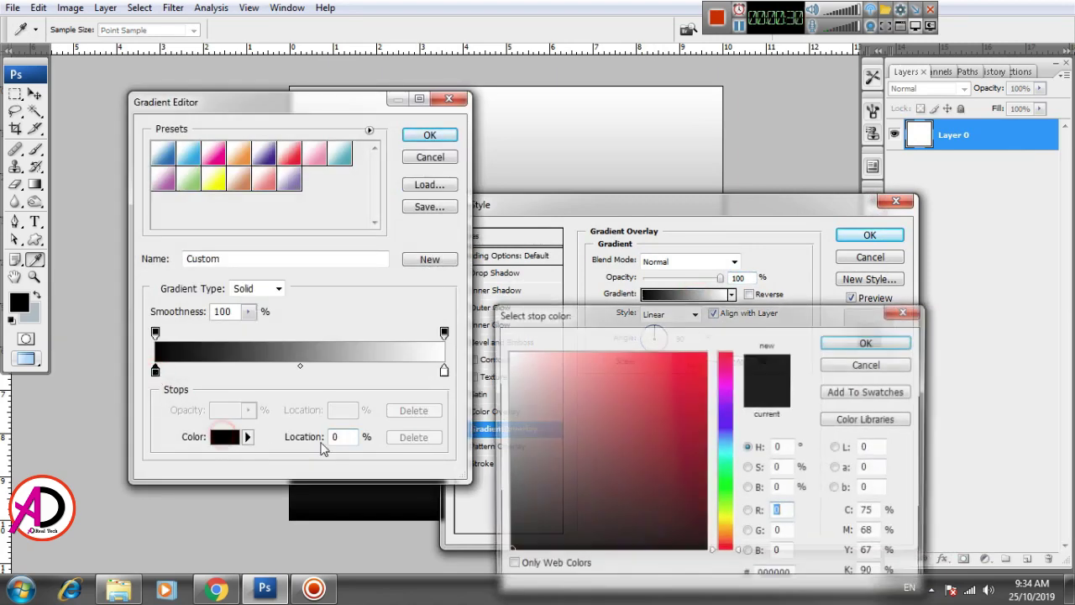
{"action": "left_click_drag", "start_coordinate": [735, 528], "coordinate": [739, 534]}
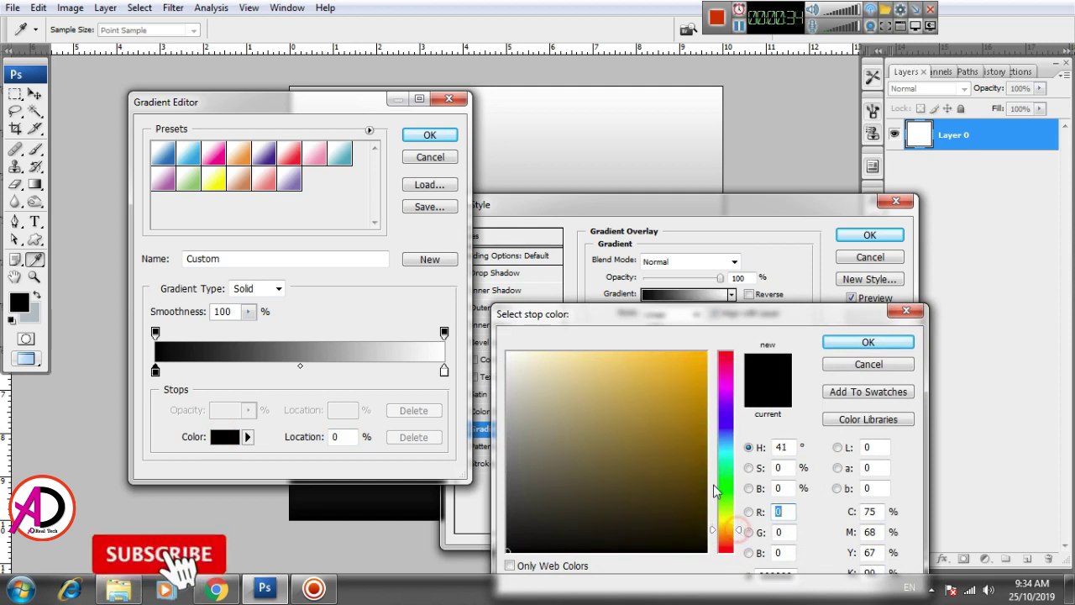
{"action": "left_click", "coordinate": [706, 351]}
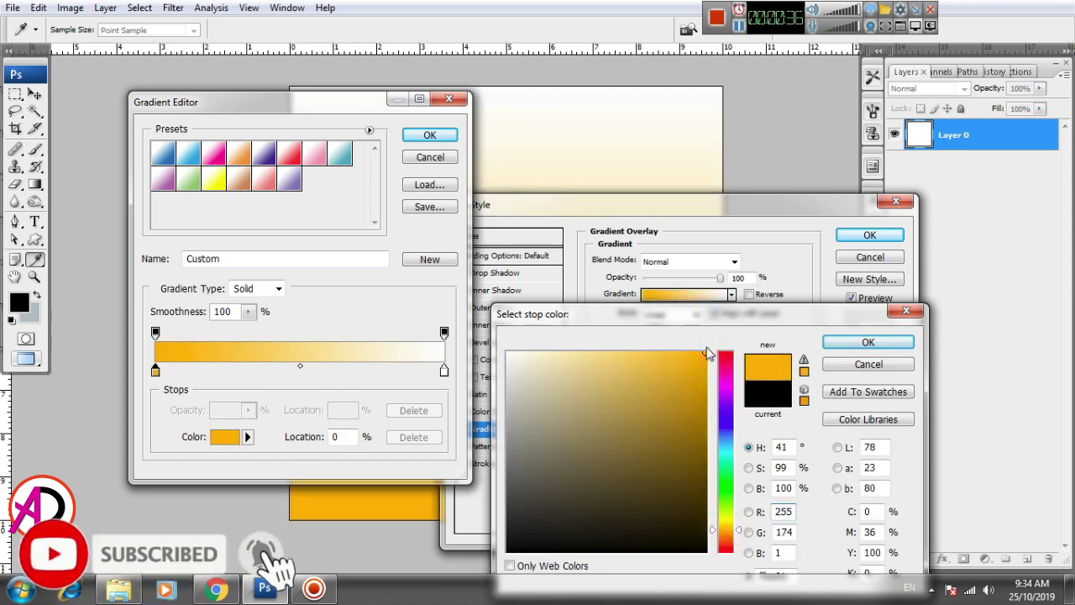
{"action": "left_click", "coordinate": [848, 353]}
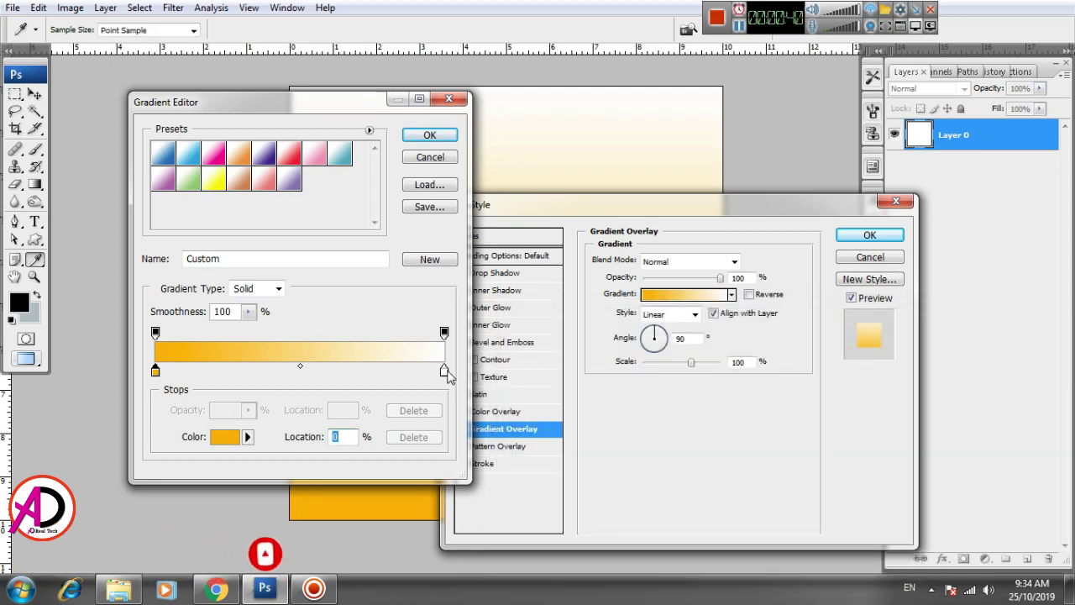
Set the right gradient stop to light yellow and apply the orange-to-yellow gradient
{"action": "left_click", "coordinate": [444, 370]}
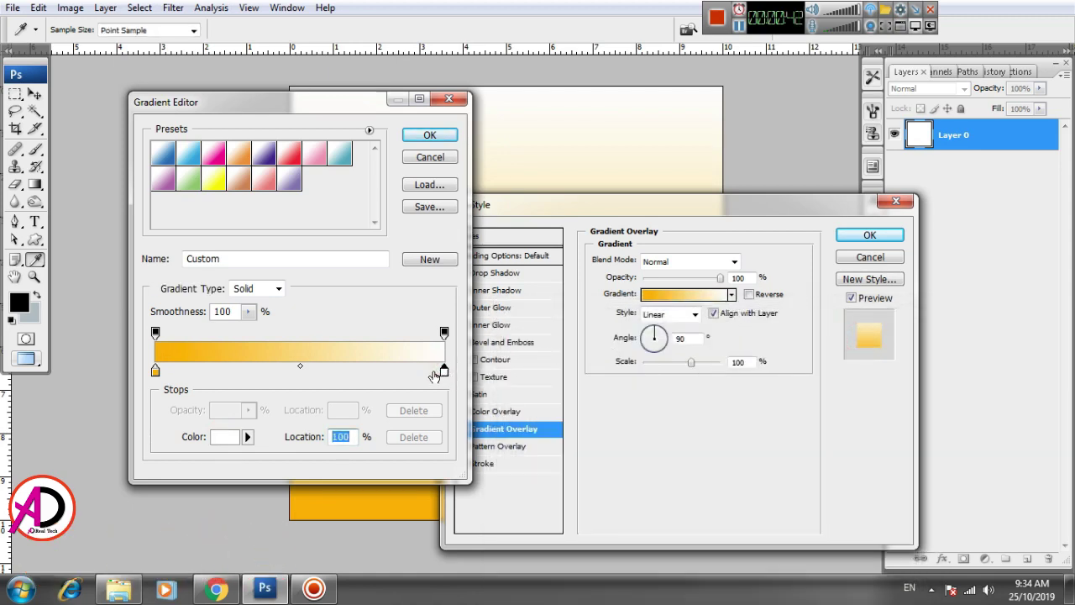
{"action": "left_click", "coordinate": [225, 438]}
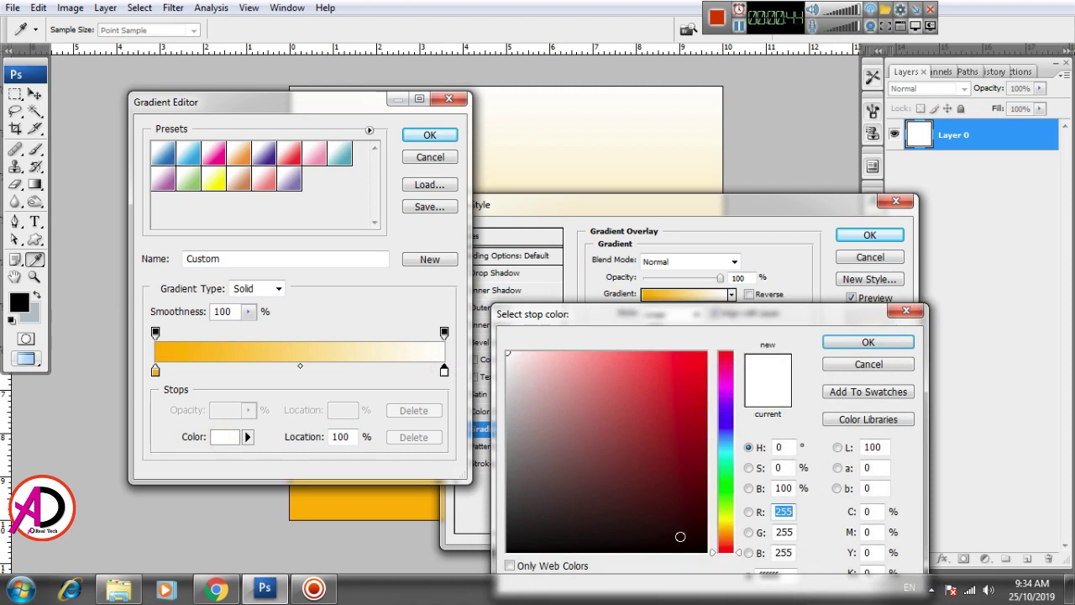
{"action": "left_click_drag", "start_coordinate": [730, 538], "coordinate": [731, 528]}
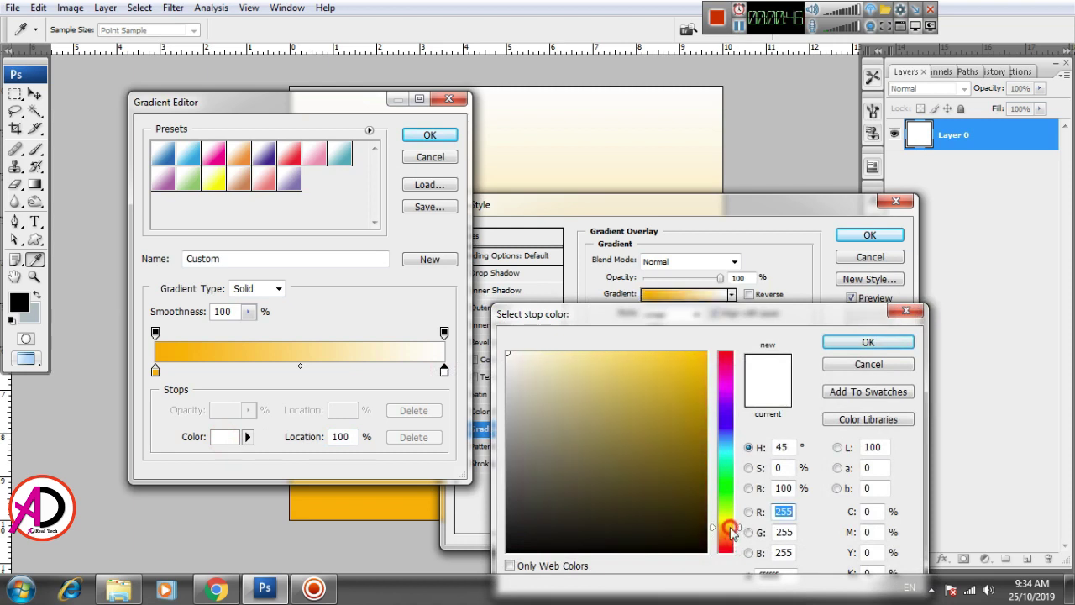
{"action": "left_click_drag", "start_coordinate": [651, 362], "coordinate": [639, 351]}
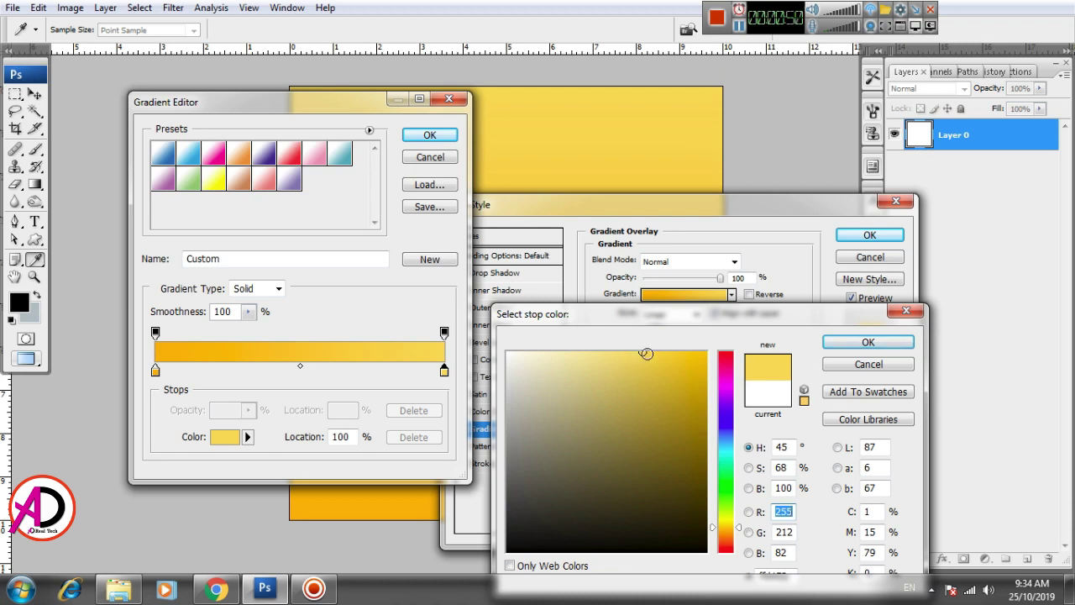
{"action": "left_click", "coordinate": [652, 354]}
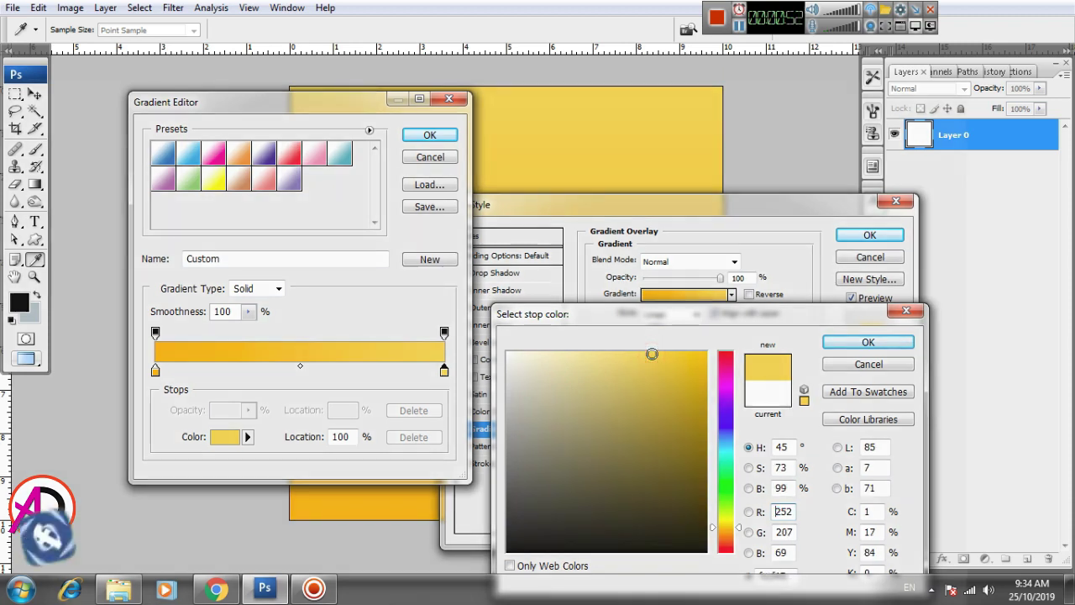
{"action": "left_click", "coordinate": [643, 353]}
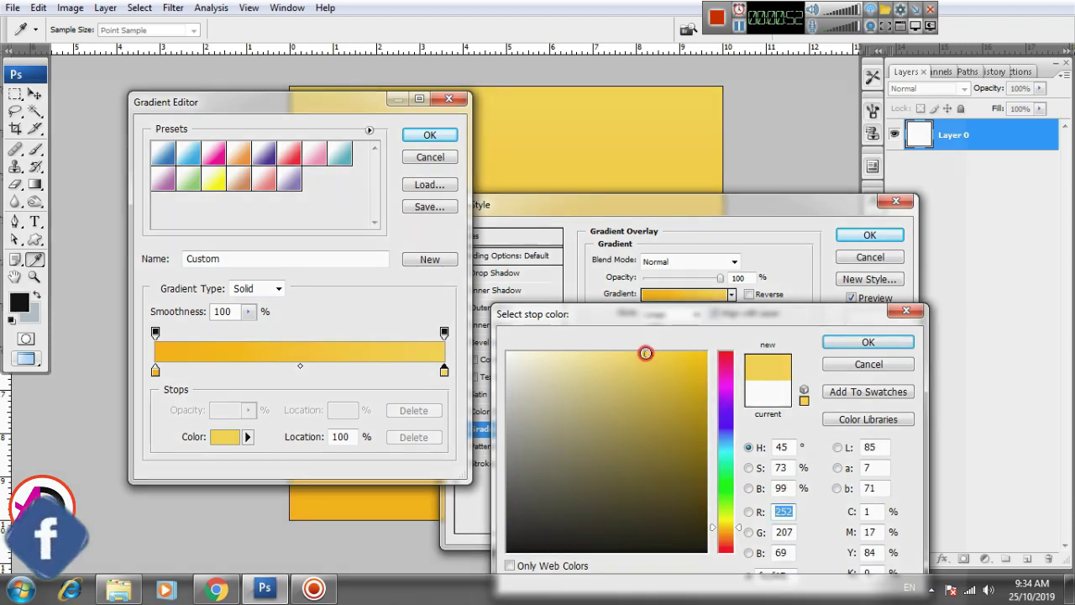
{"action": "left_click", "coordinate": [861, 341]}
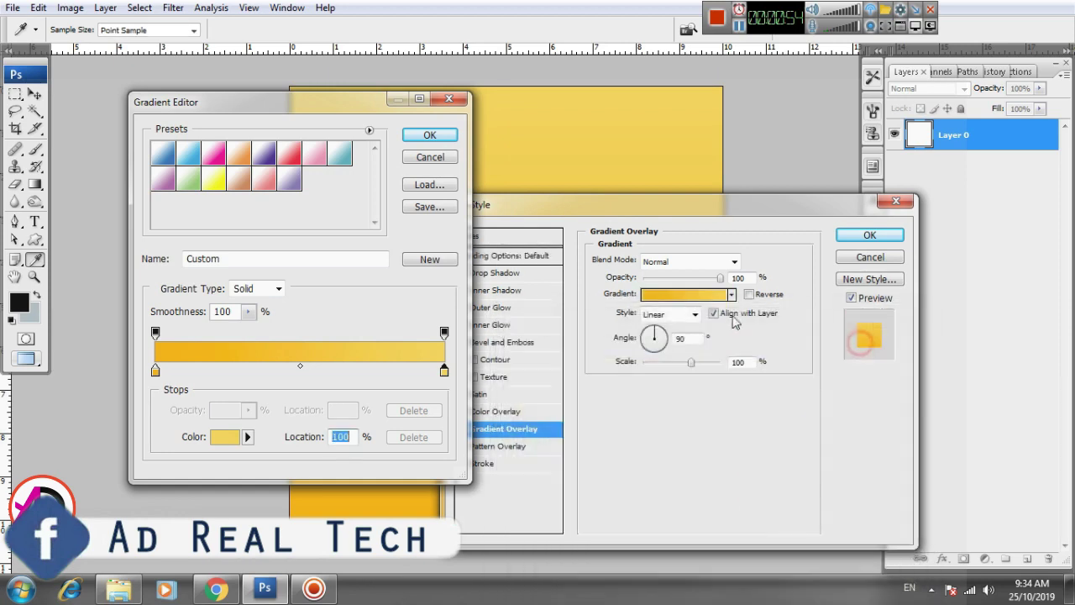
{"action": "left_click", "coordinate": [429, 135]}
{"action": "left_click_drag", "start_coordinate": [637, 207], "coordinate": [776, 187]}
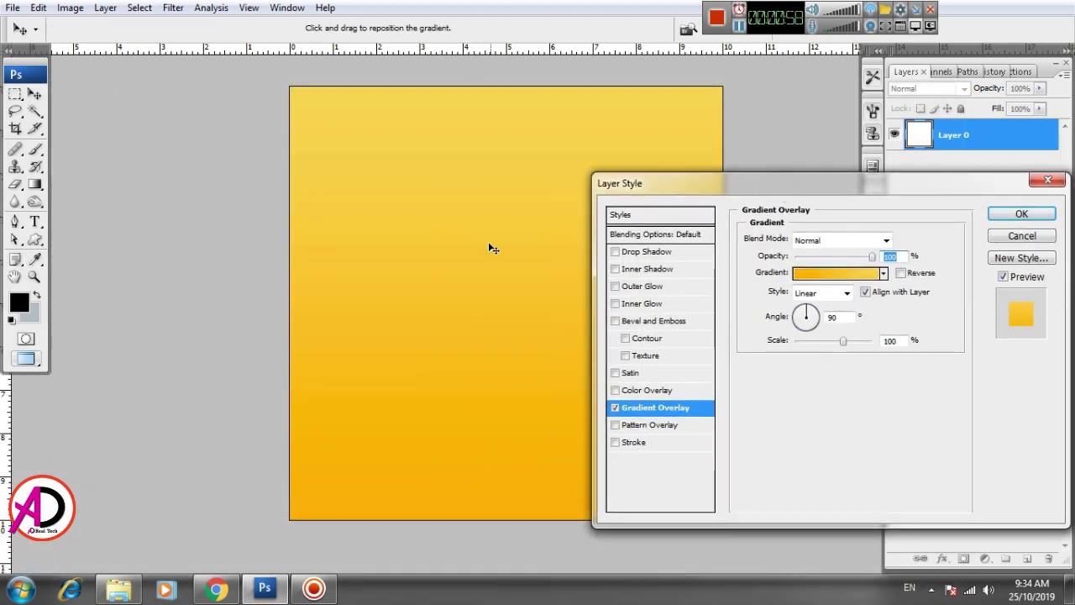
Make the gradient radial, with light yellow at the centre and orange at the edges
{"action": "left_click", "coordinate": [849, 293]}
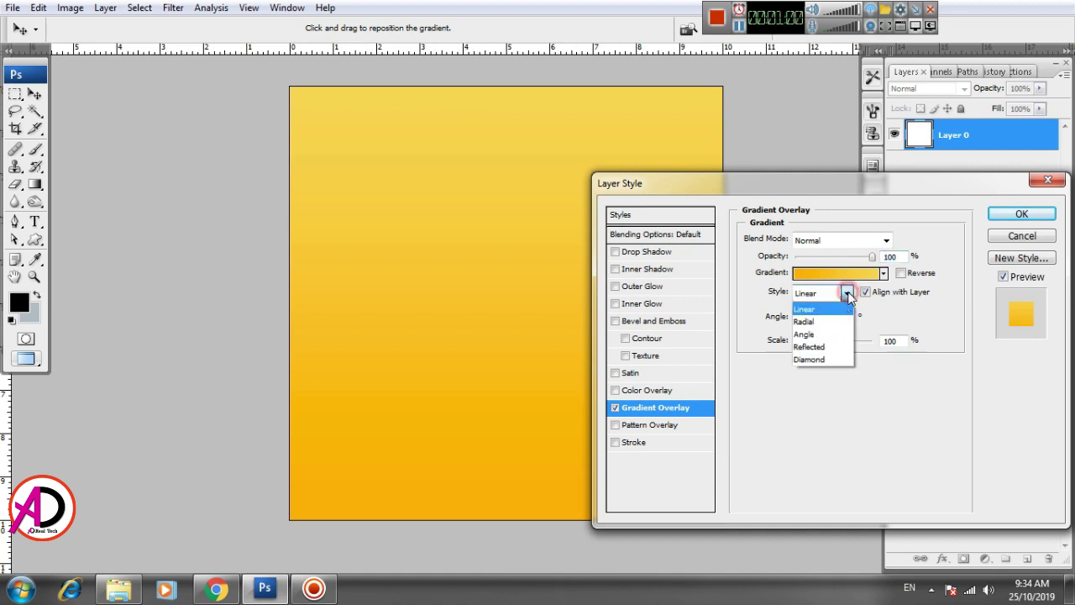
{"action": "left_click", "coordinate": [830, 317]}
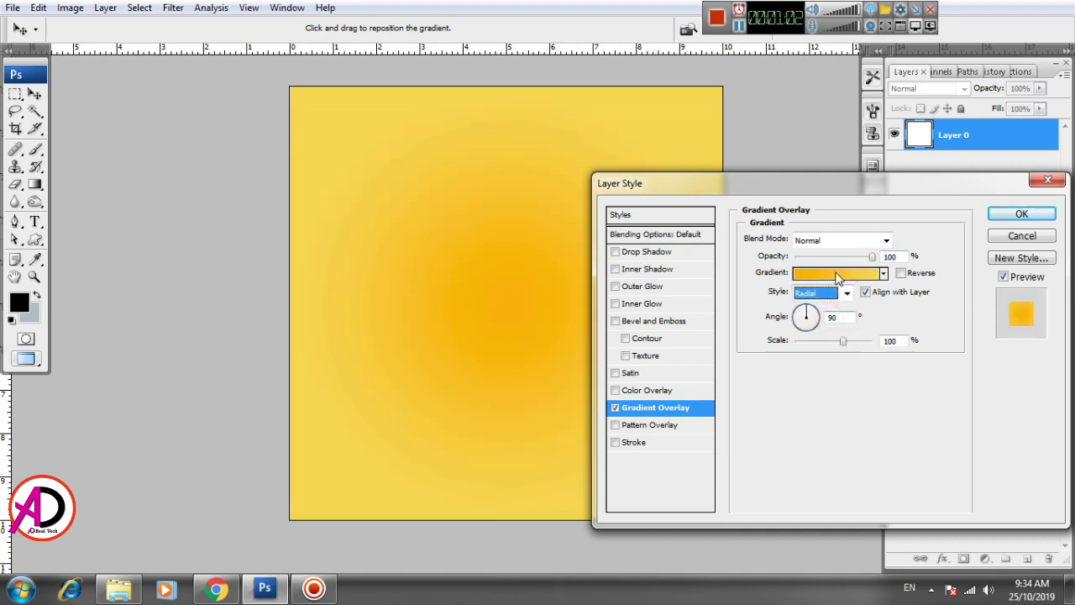
{"action": "left_click", "coordinate": [862, 273]}
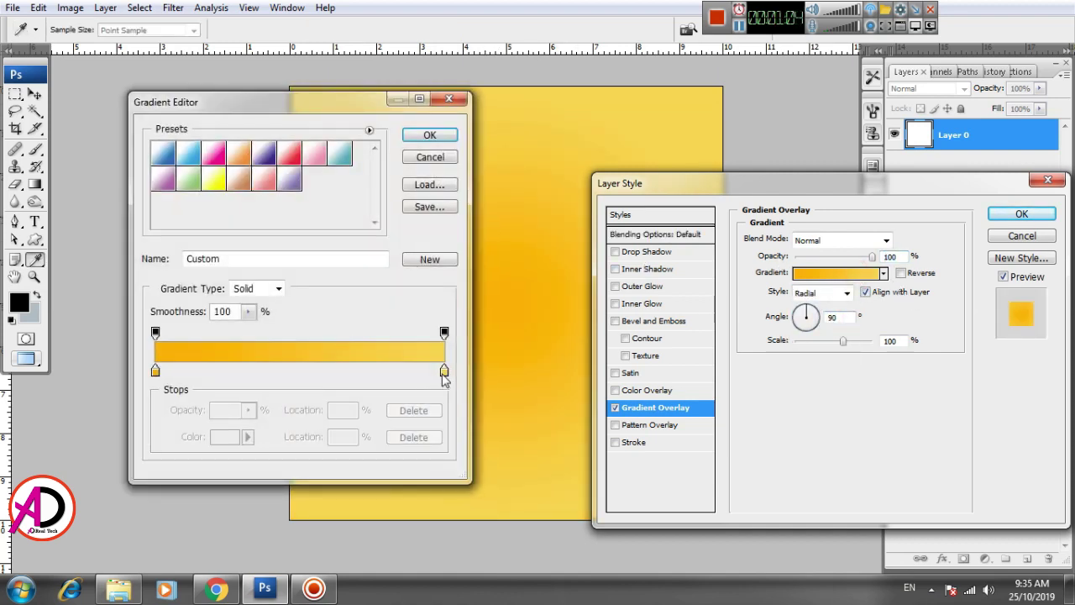
{"action": "left_click_drag", "start_coordinate": [444, 371], "coordinate": [348, 372]}
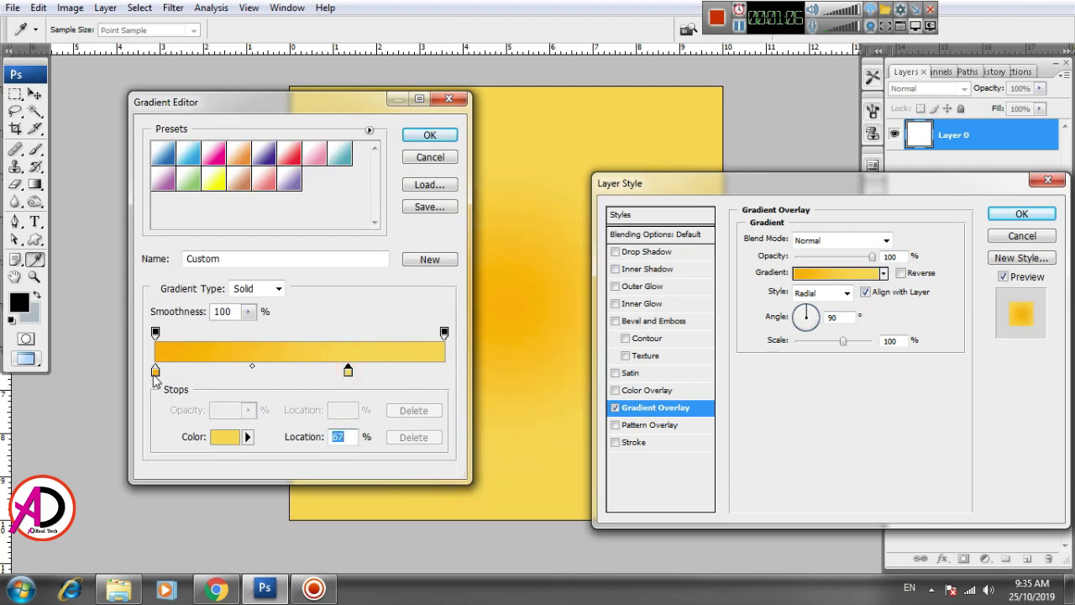
{"action": "left_click_drag", "start_coordinate": [155, 371], "coordinate": [446, 371]}
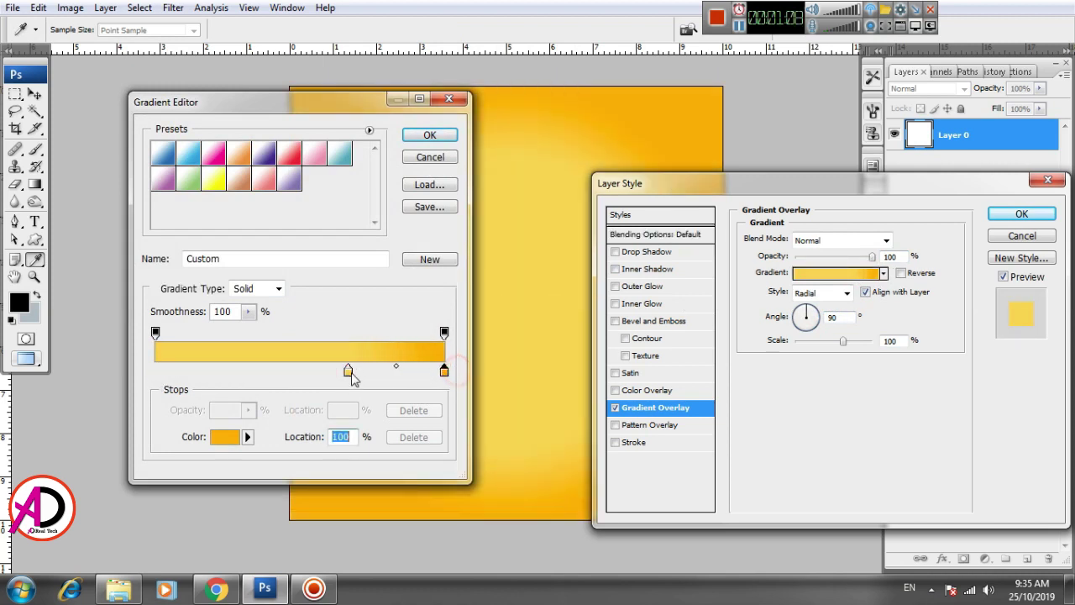
{"action": "left_click_drag", "start_coordinate": [348, 373], "coordinate": [143, 367]}
{"action": "left_click", "coordinate": [431, 135]}
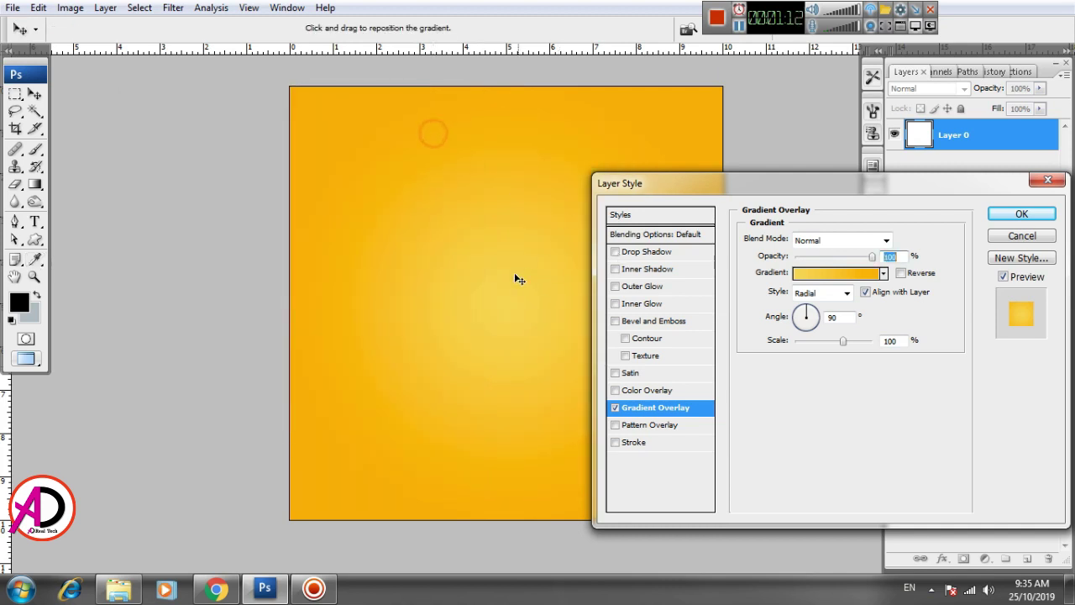
Enlarge the radial gradient, move its centre down-right, and apply the overlay to Layer 0
{"action": "mouse_move", "coordinate": [842, 342]}
{"action": "left_mouse_down"}
{"action": "mouse_move", "coordinate": [870, 343]}
{"action": "mouse_move", "coordinate": [865, 351]}
{"action": "left_mouse_up"}
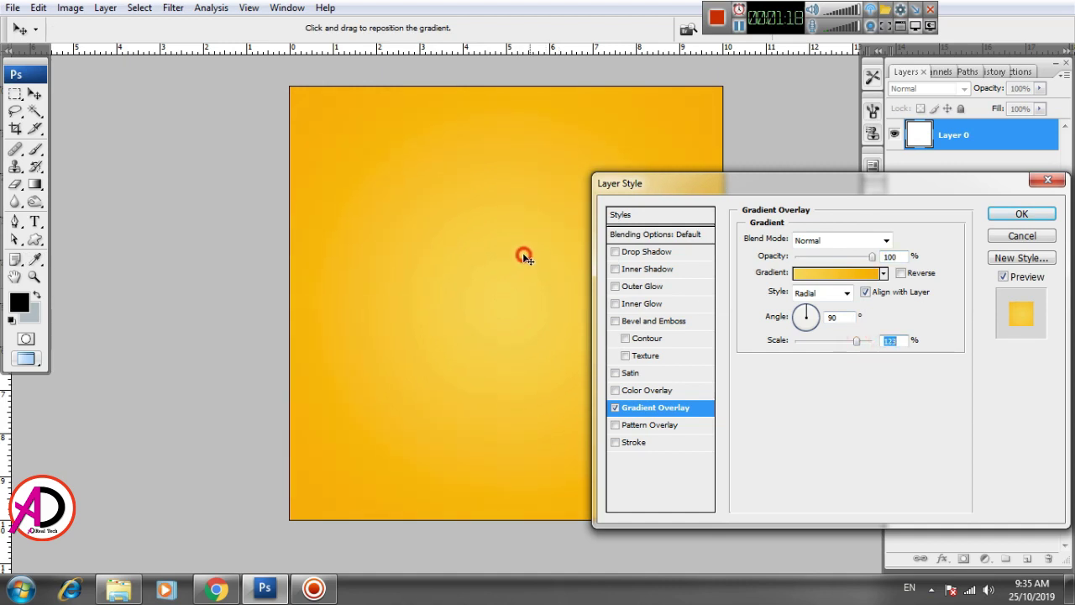
{"action": "left_click_drag", "start_coordinate": [523, 249], "coordinate": [535, 281]}
{"action": "left_click", "coordinate": [1021, 214]}
{"action": "scroll", "coordinate": [562, 405], "scroll_direction": "down", "scroll_amount": 2}
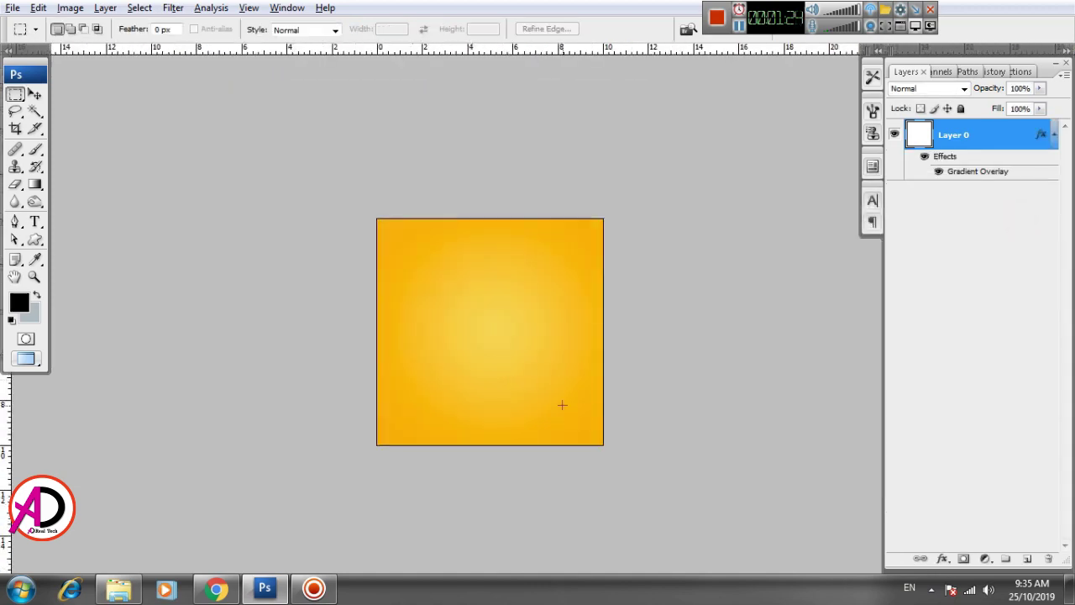
{"action": "scroll", "coordinate": [561, 404], "scroll_direction": "up", "scroll_amount": 2}
{"action": "scroll", "coordinate": [563, 375], "scroll_direction": "up", "scroll_amount": 1}
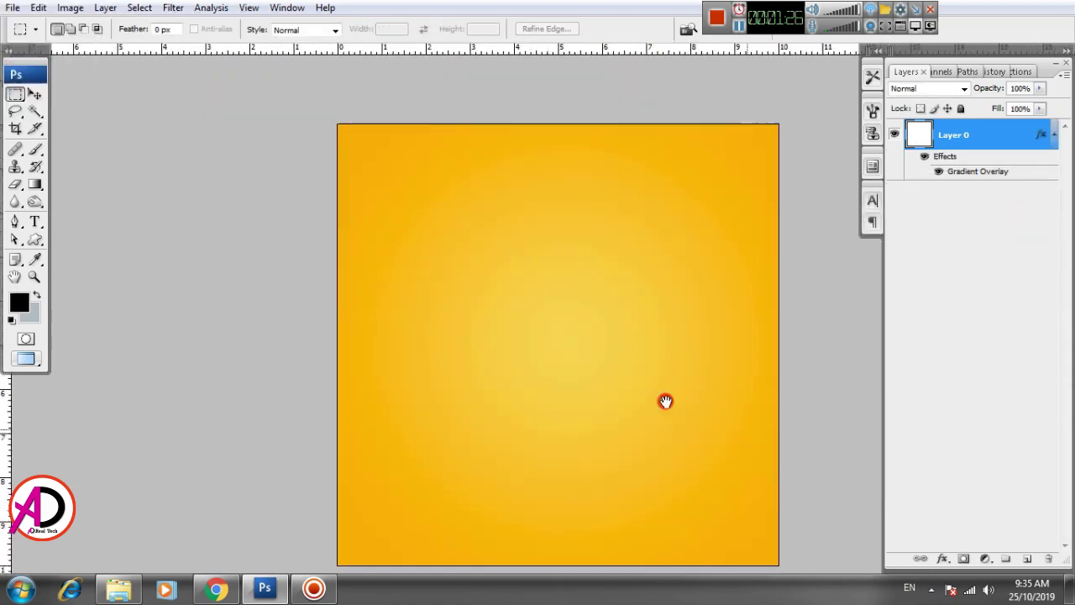
{"action": "scroll", "coordinate": [583, 353], "scroll_direction": "up", "scroll_amount": 2}
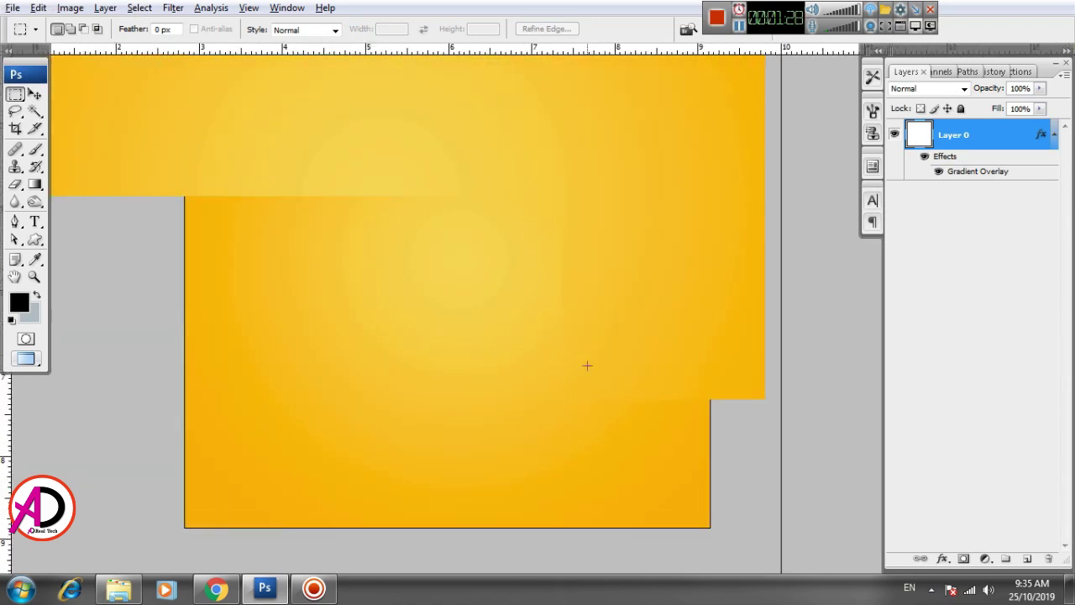
{"action": "scroll", "coordinate": [636, 382], "scroll_direction": "up", "scroll_amount": 1}
{"action": "scroll", "coordinate": [652, 398], "scroll_direction": "down", "scroll_amount": 1}
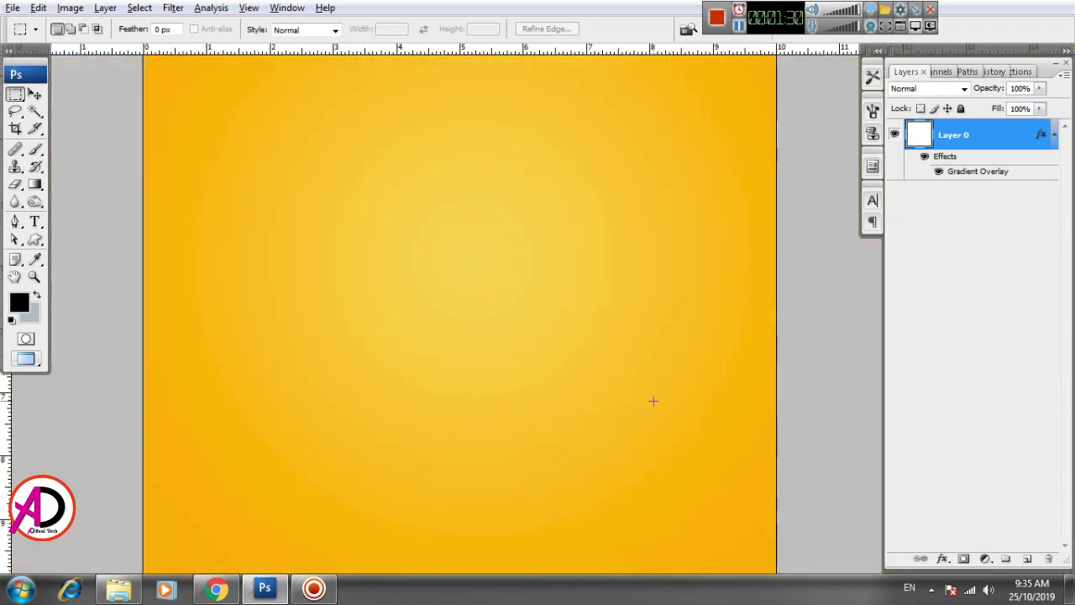
{"action": "scroll", "coordinate": [653, 401], "scroll_direction": "down", "scroll_amount": 3}
{"action": "scroll", "coordinate": [655, 408], "scroll_direction": "up", "scroll_amount": 1}
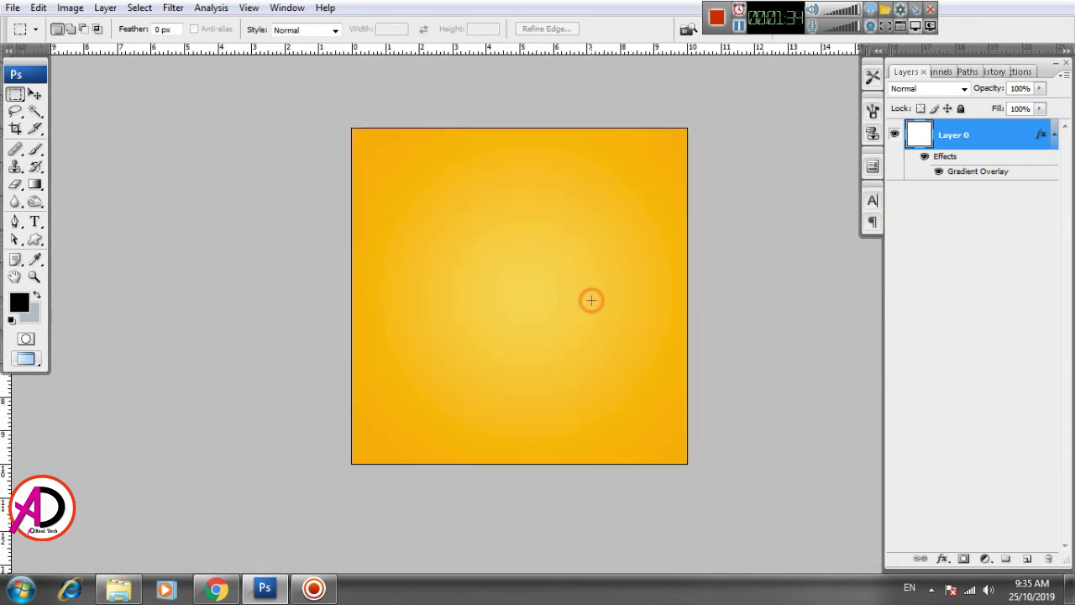
{"action": "scroll", "coordinate": [605, 309], "scroll_direction": "up", "scroll_amount": 1}
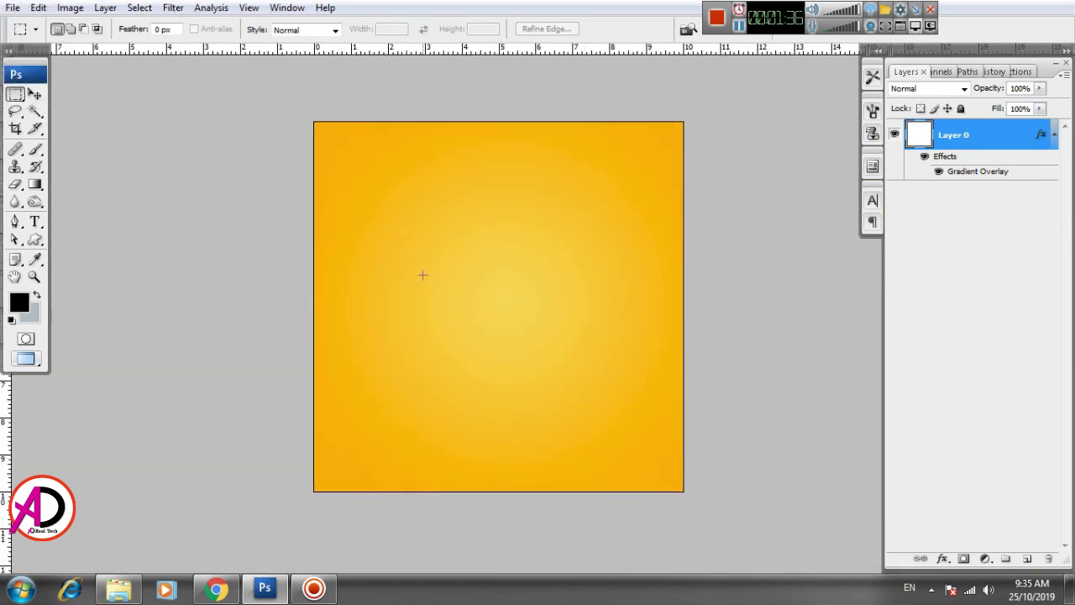
{"action": "left_click", "coordinate": [116, 586]}
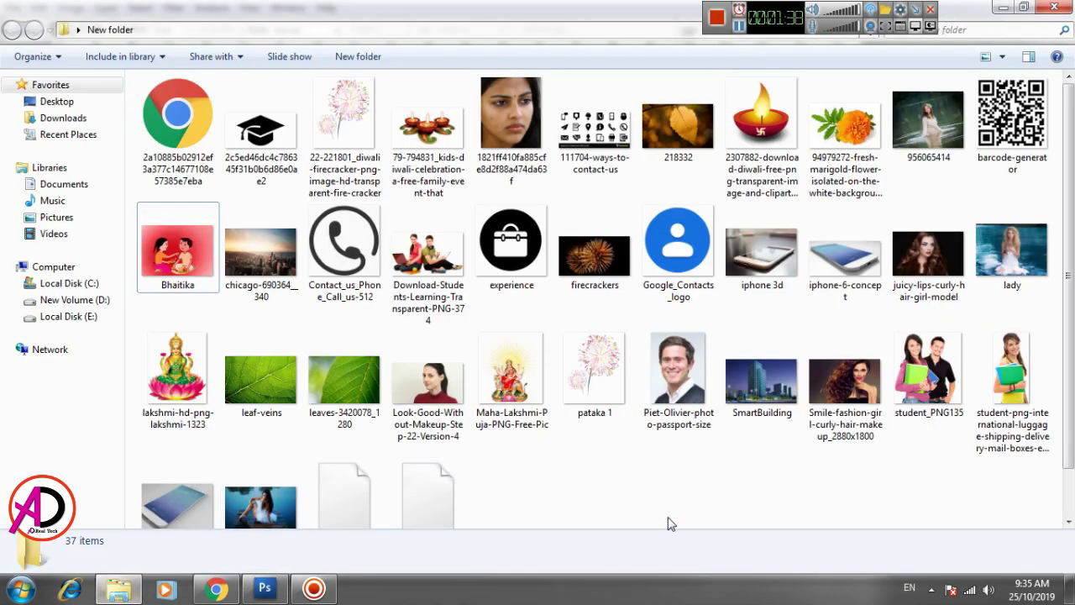
Open the purepng jumping-woman PNG from Desktop > workout in Photoshop
{"action": "left_click", "coordinate": [58, 102]}
{"action": "double_click", "coordinate": [443, 231]}
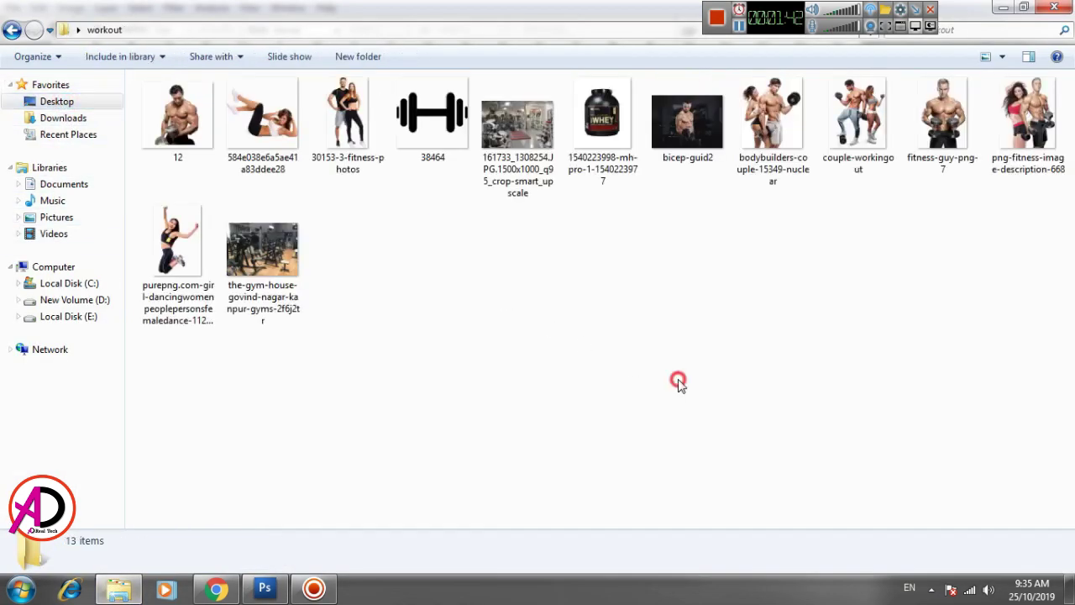
{"action": "left_click", "coordinate": [175, 241]}
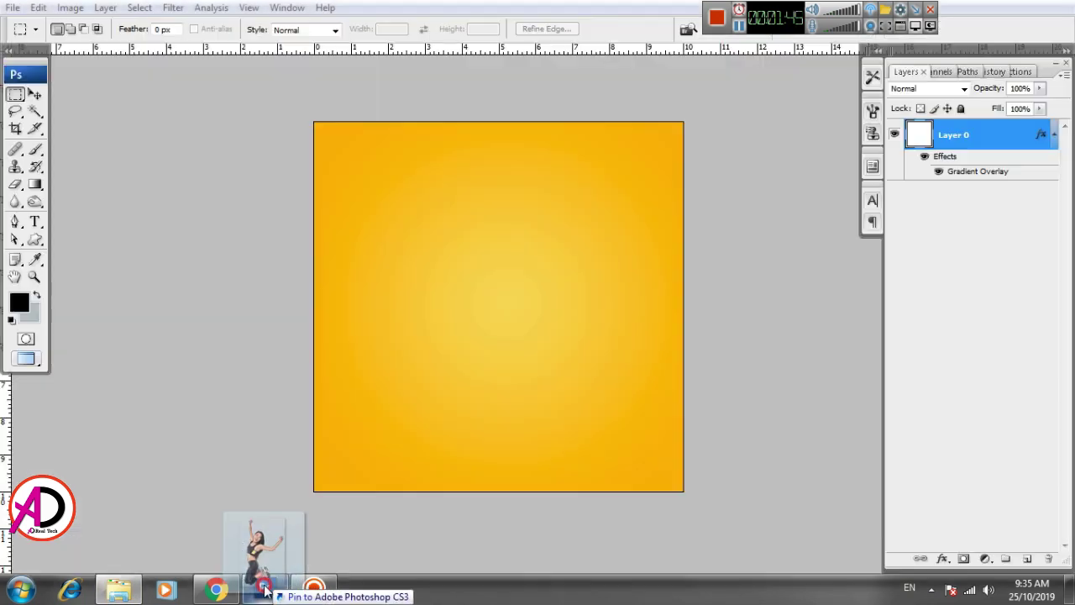
{"action": "left_click_drag", "start_coordinate": [173, 248], "coordinate": [418, 311]}
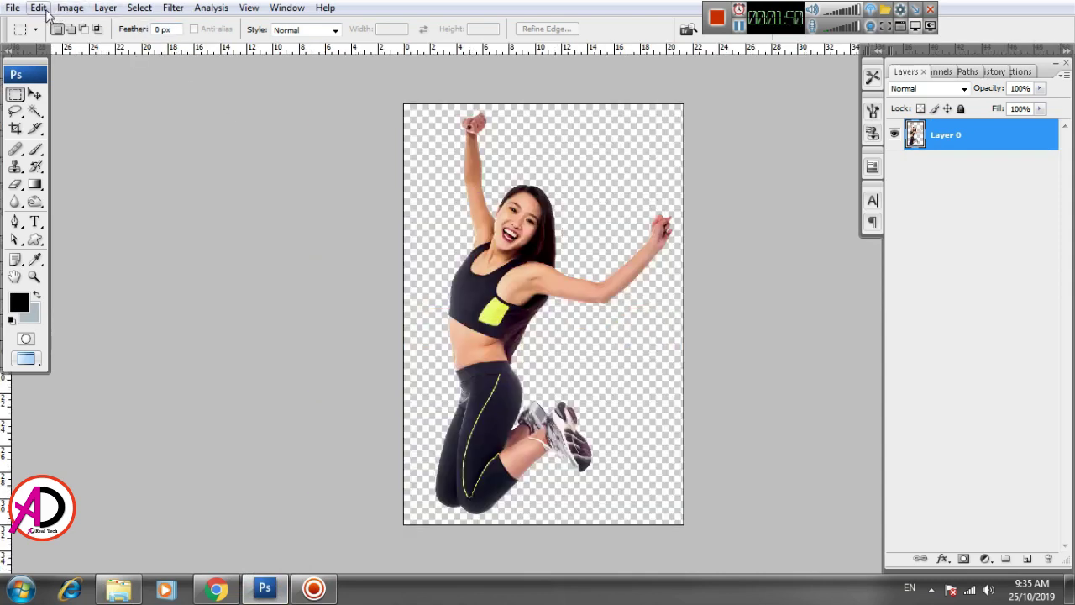
Select all of the woman photo and copy it
{"action": "left_click", "coordinate": [139, 8]}
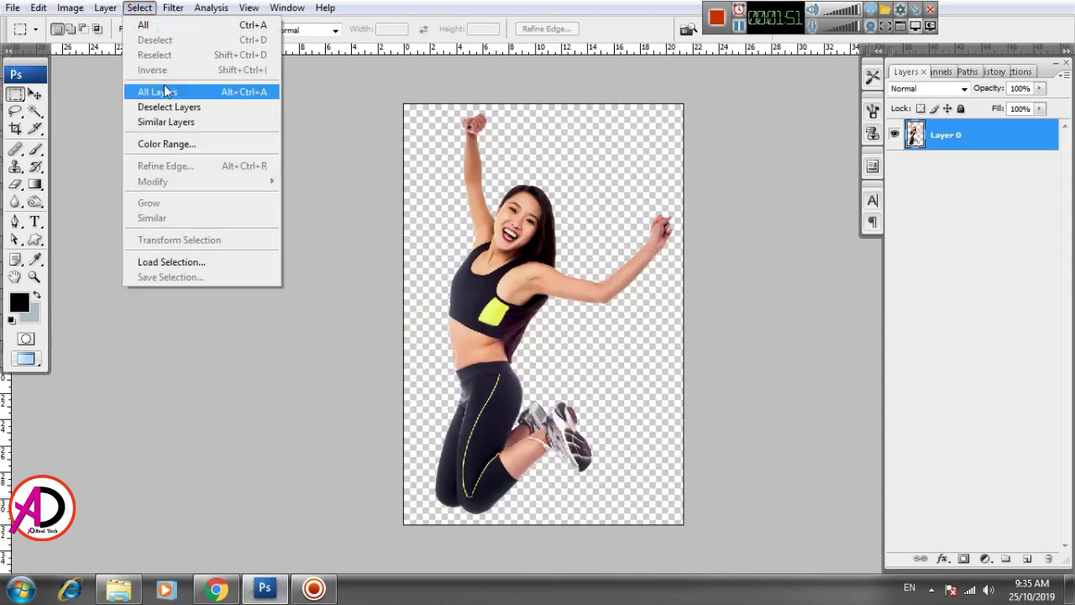
{"action": "left_click", "coordinate": [151, 25]}
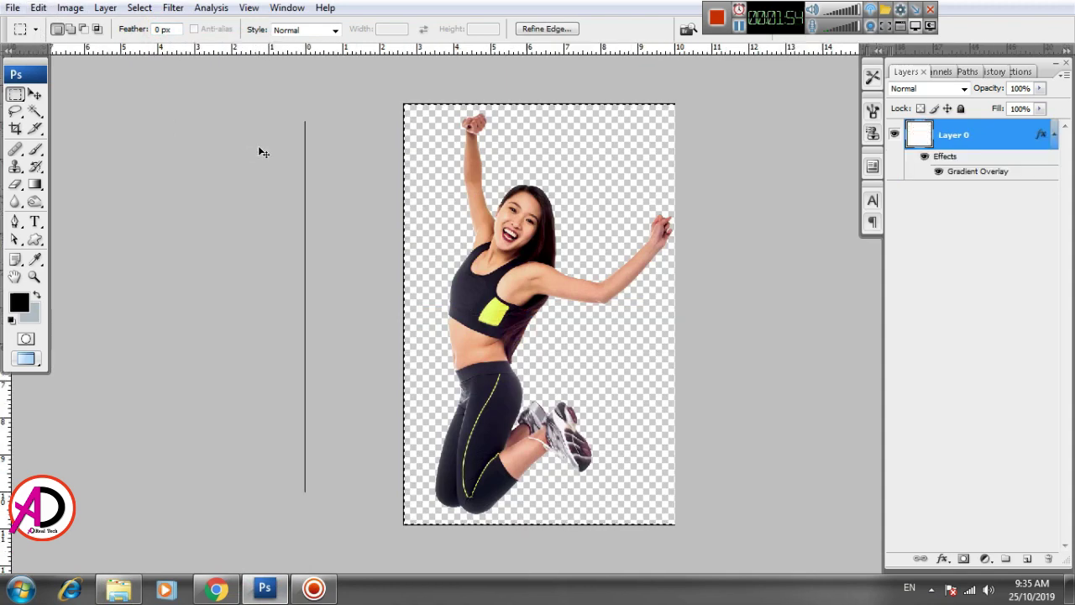
{"action": "key", "text": "ctrl+Tab"}
{"action": "left_click", "coordinate": [38, 9]}
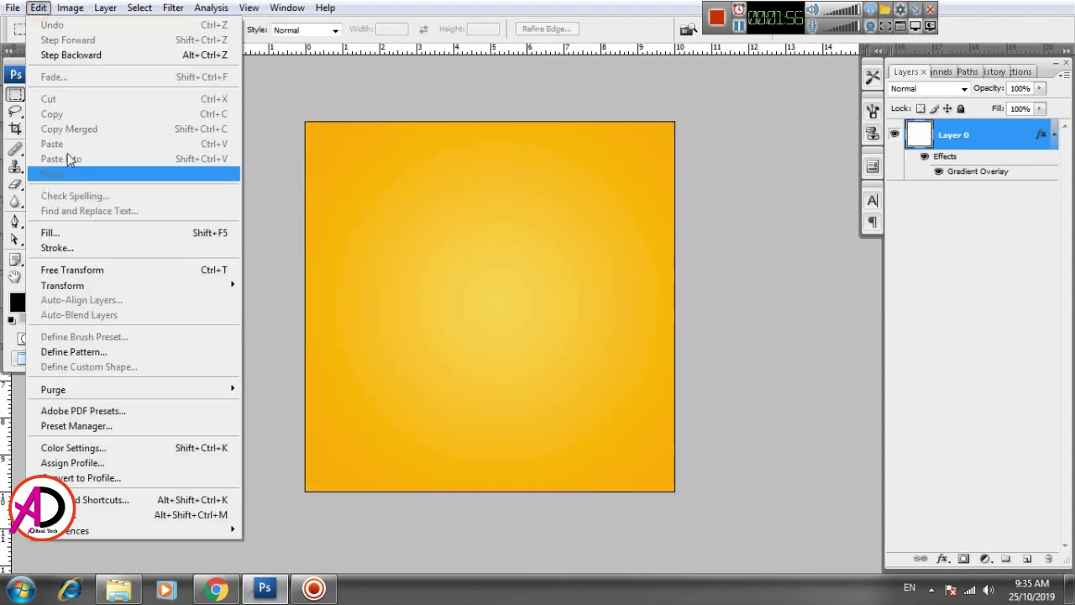
{"action": "left_click", "coordinate": [351, 91]}
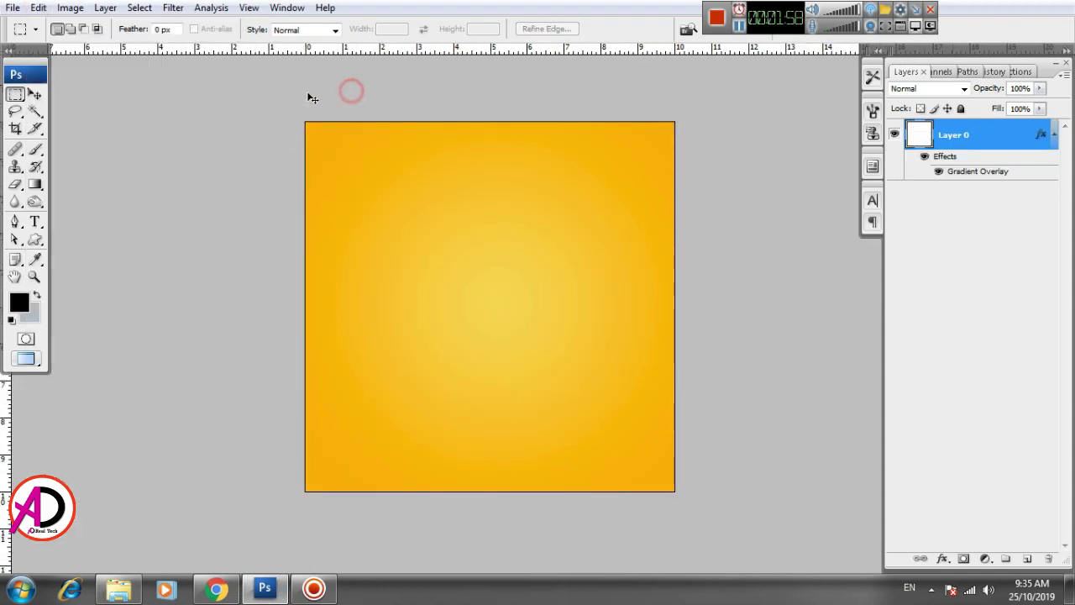
{"action": "key", "text": "ctrl+Tab"}
{"action": "left_click", "coordinate": [39, 8]}
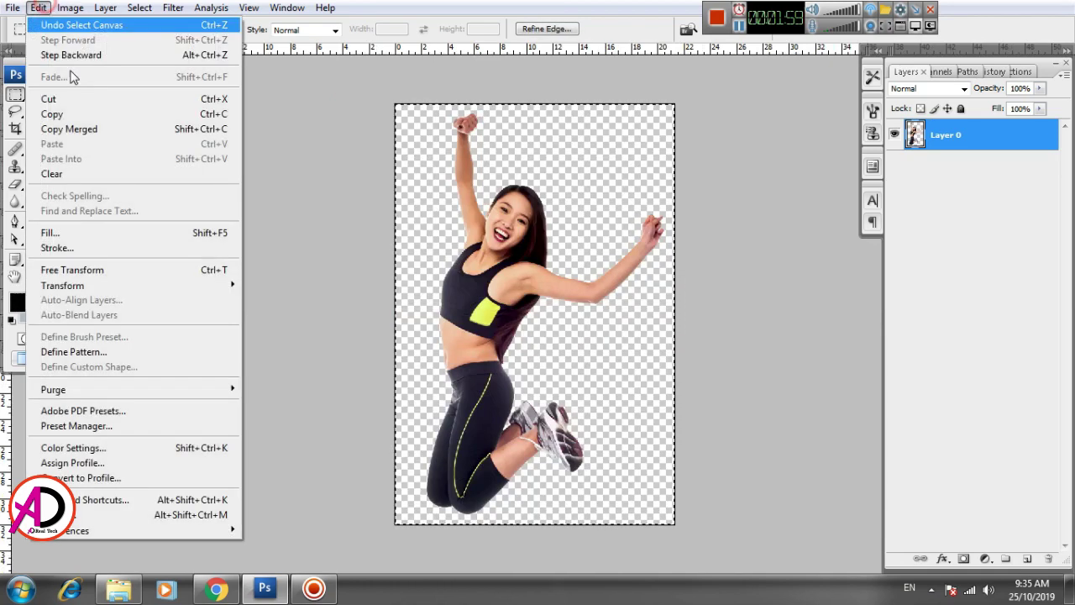
{"action": "left_click", "coordinate": [56, 113]}
Paste the woman into the gradient poster as Layer 1 and shift her slightly right
{"action": "key", "text": "ctrl+Tab"}
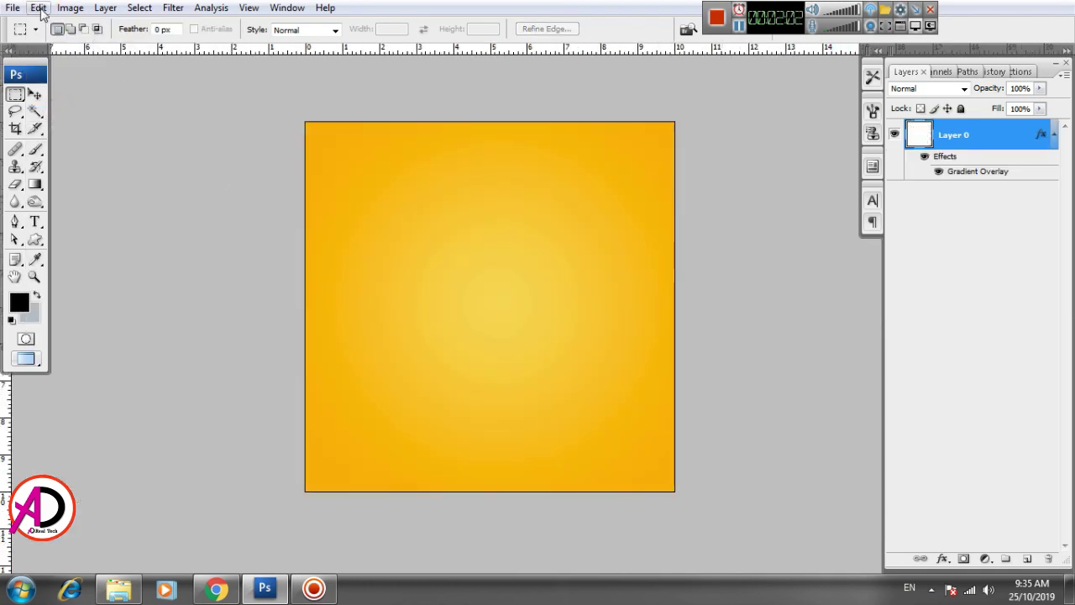
{"action": "left_click", "coordinate": [39, 8]}
{"action": "left_click", "coordinate": [60, 144]}
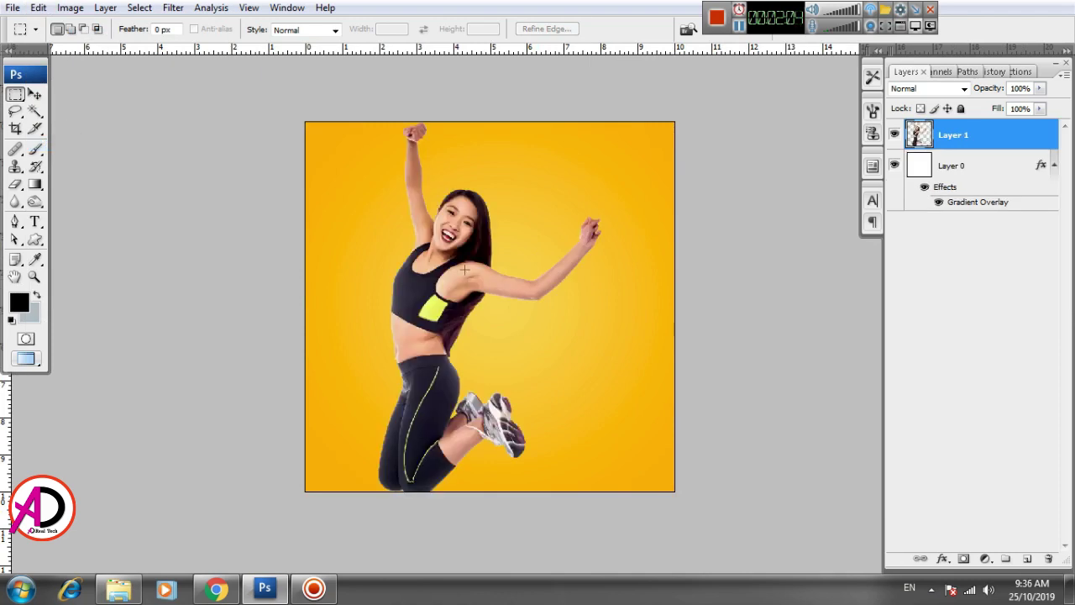
{"action": "left_click", "coordinate": [35, 94]}
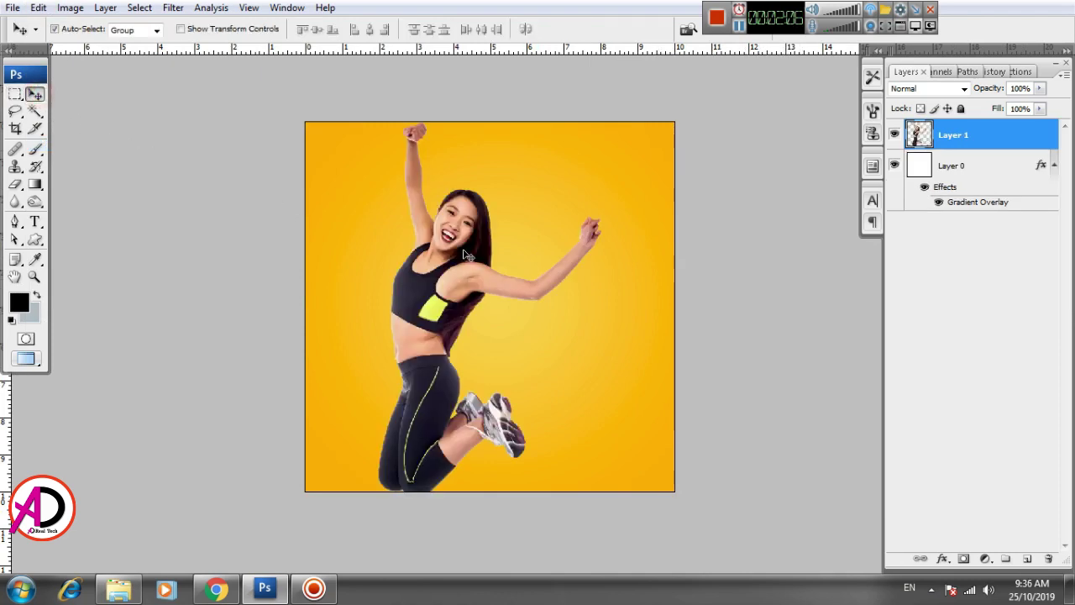
{"action": "left_click_drag", "start_coordinate": [447, 258], "coordinate": [493, 244]}
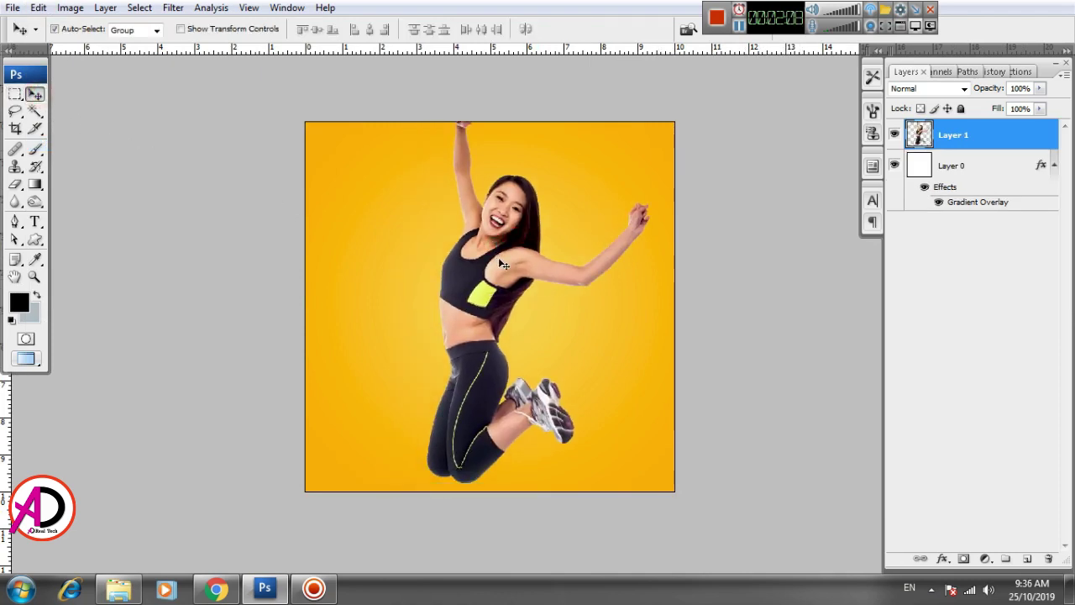
Scale the woman to 73.7% and place her right of centre on the poster
{"action": "key", "text": "ctrl+t"}
{"action": "left_click_drag", "start_coordinate": [643, 118], "coordinate": [617, 155]}
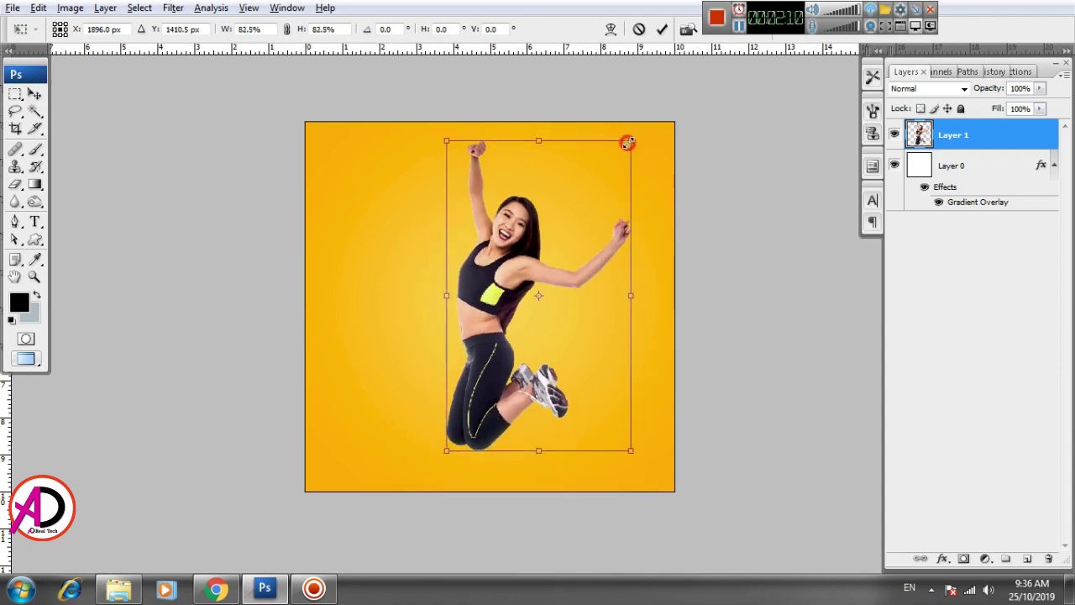
{"action": "left_click_drag", "start_coordinate": [504, 273], "coordinate": [544, 284]}
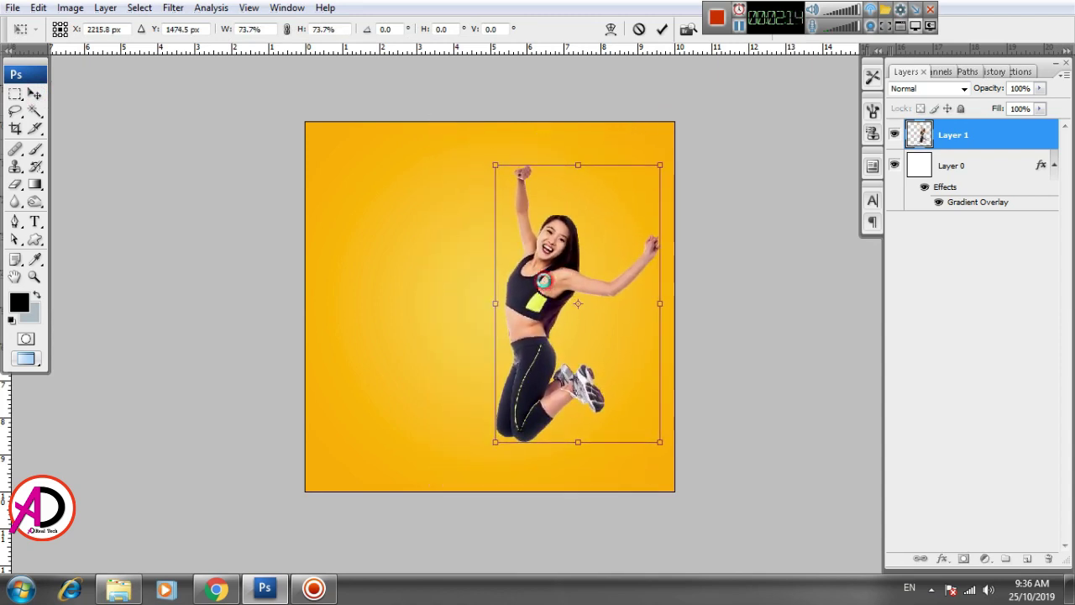
{"action": "key", "text": "Return"}
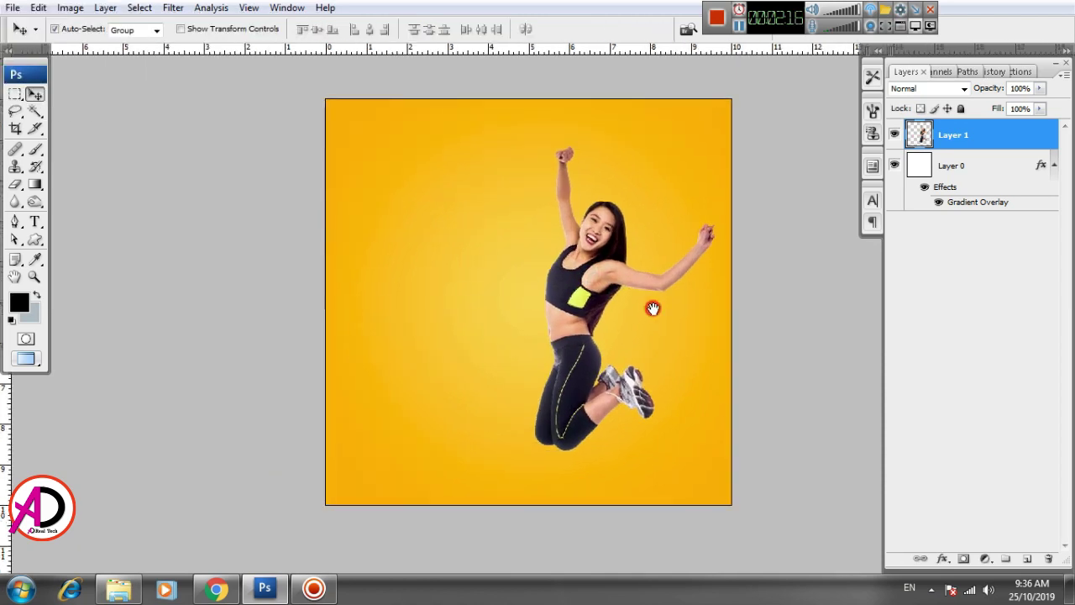
{"action": "scroll", "coordinate": [647, 313], "scroll_direction": "down", "scroll_amount": 1}
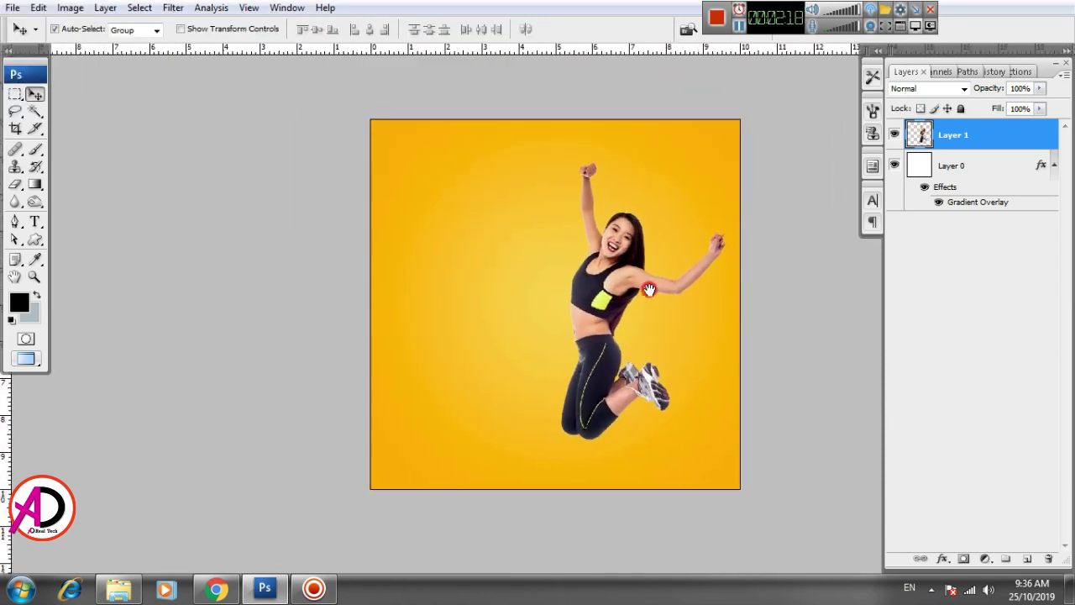
{"action": "scroll", "coordinate": [652, 300], "scroll_direction": "up", "scroll_amount": 1}
{"action": "left_click_drag", "start_coordinate": [642, 280], "coordinate": [679, 280]}
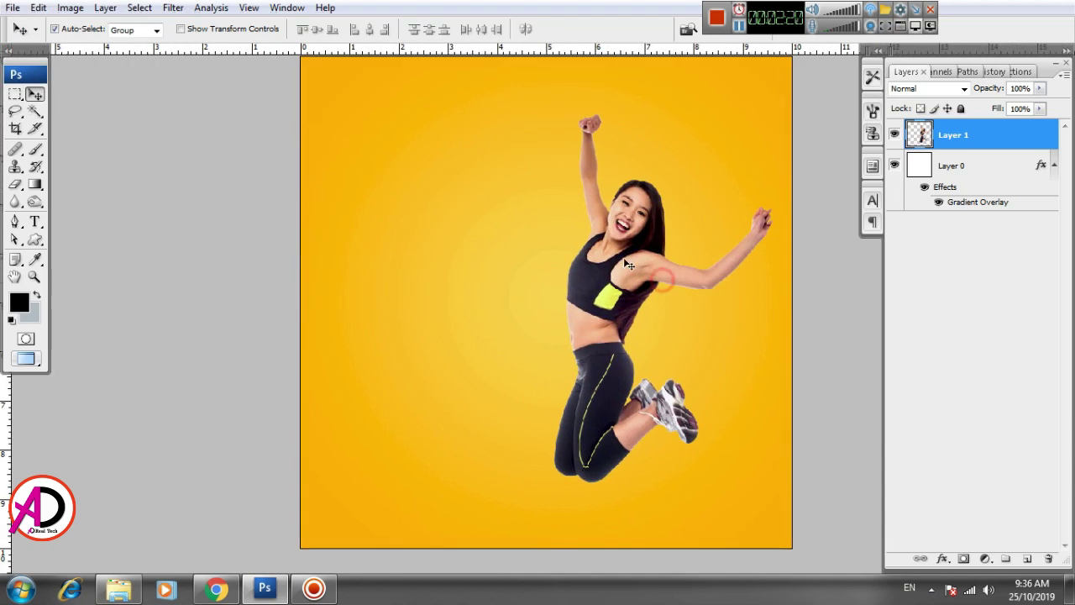
{"action": "left_click_drag", "start_coordinate": [623, 257], "coordinate": [614, 247]}
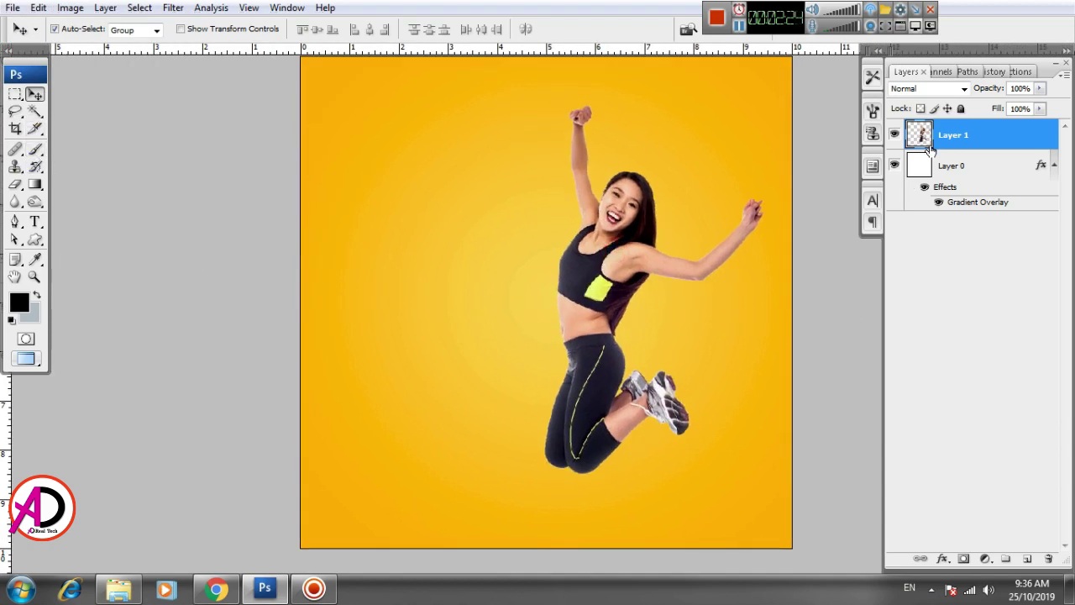
On a new Layer 2, brush a soft black spot and move it beside the woman's legs
{"action": "left_click", "coordinate": [1027, 560]}
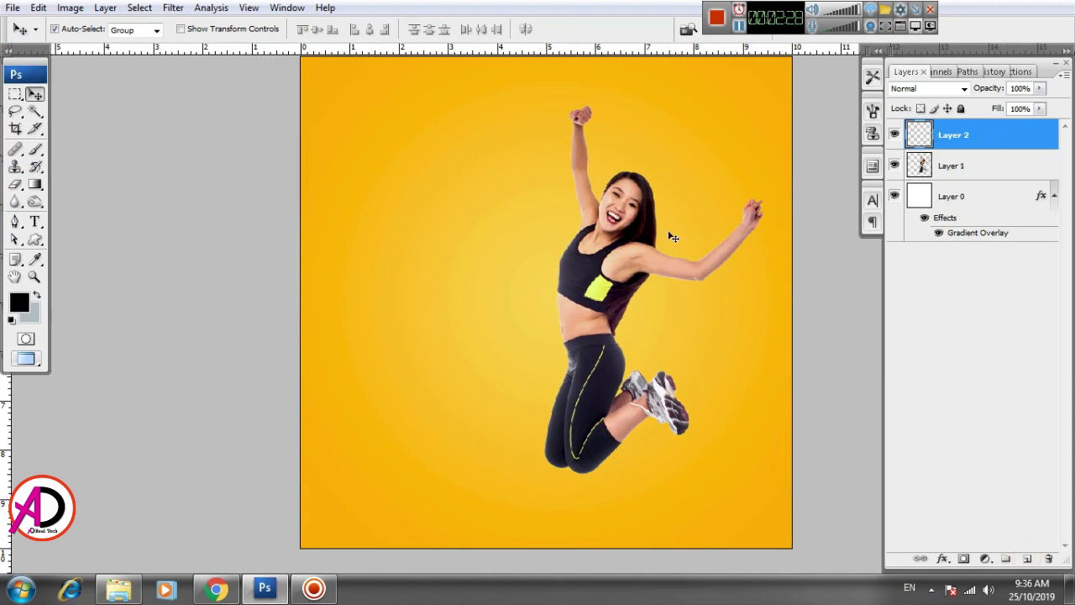
{"action": "left_click", "coordinate": [35, 151]}
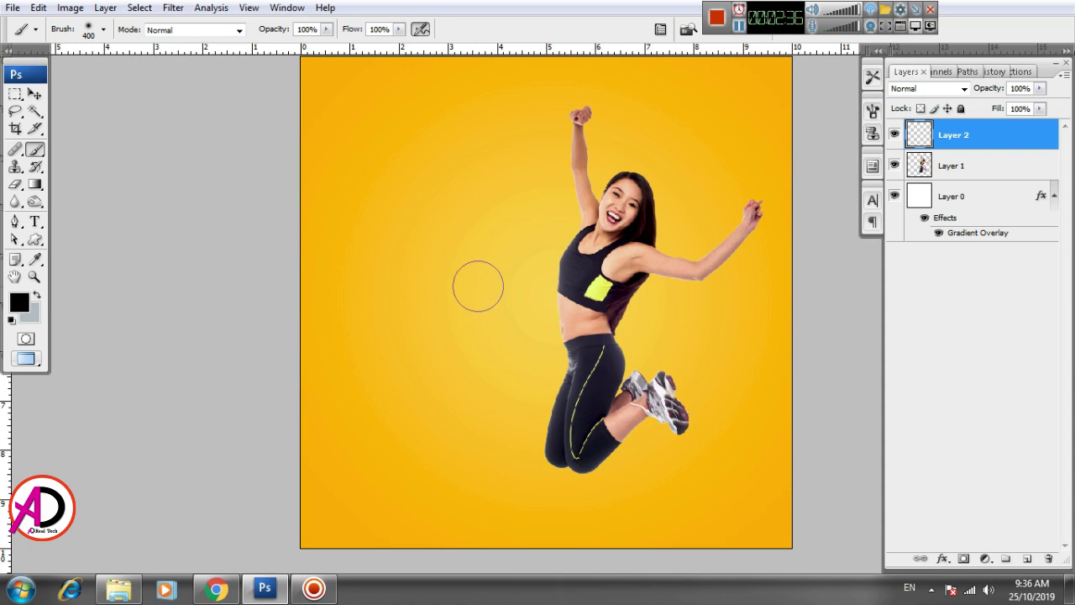
{"action": "key", "text": "bracketright"}
{"action": "key", "text": "bracketright"}
{"action": "key", "text": "bracketright"}
{"action": "key", "text": "bracketright"}
{"action": "left_click", "coordinate": [434, 252]}
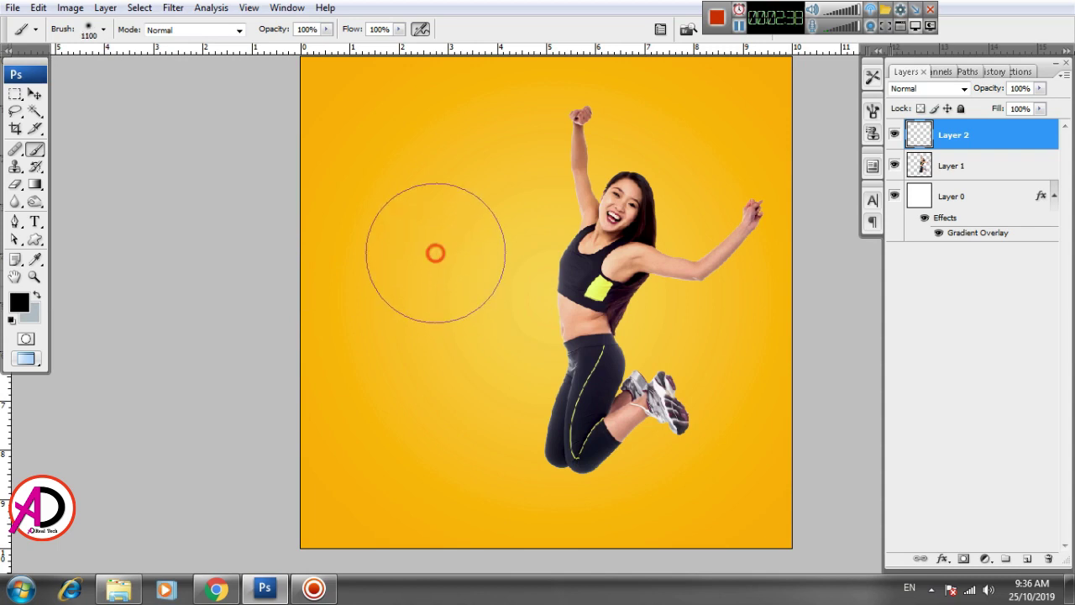
{"action": "key", "text": "bracketright"}
{"action": "key", "text": "bracketright"}
{"action": "key", "text": "bracketright"}
{"action": "left_click", "coordinate": [434, 266]}
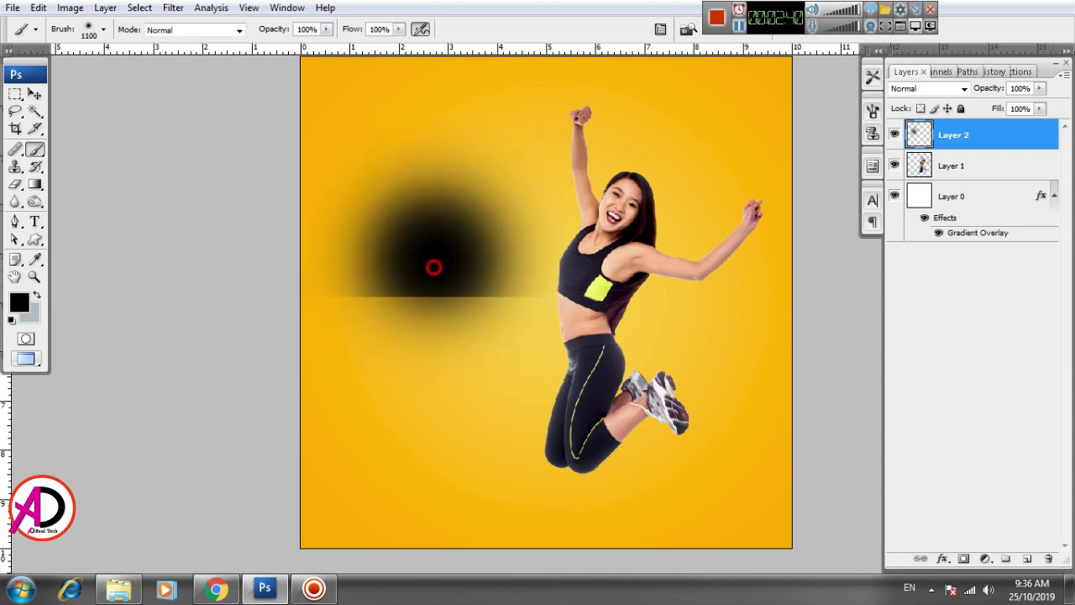
{"action": "key", "text": "ctrl+z"}
{"action": "left_click", "coordinate": [424, 240]}
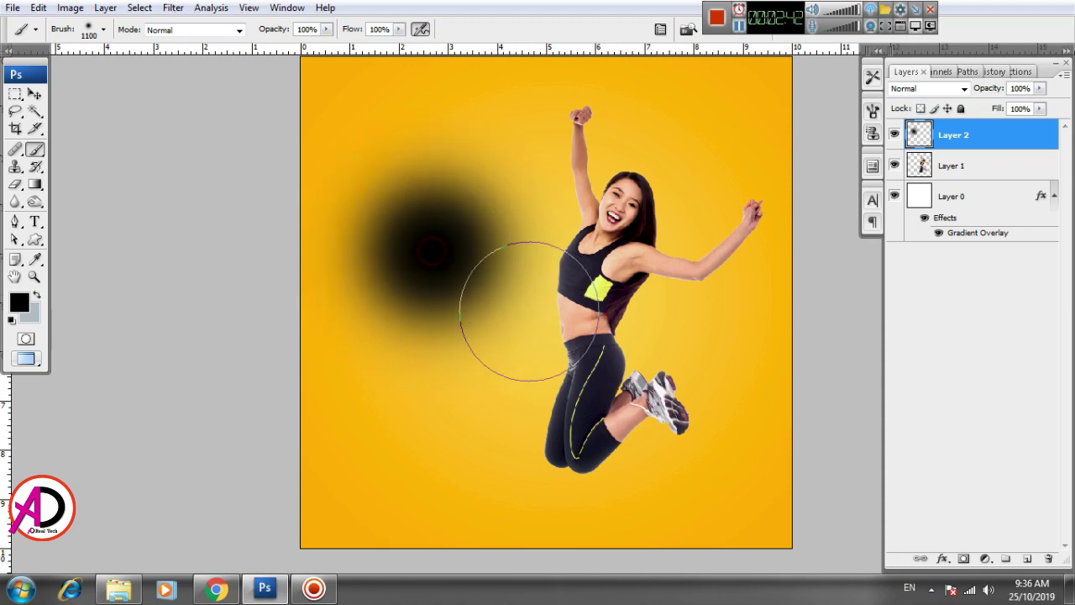
{"action": "key", "text": "ctrl+z"}
{"action": "left_click", "coordinate": [432, 240]}
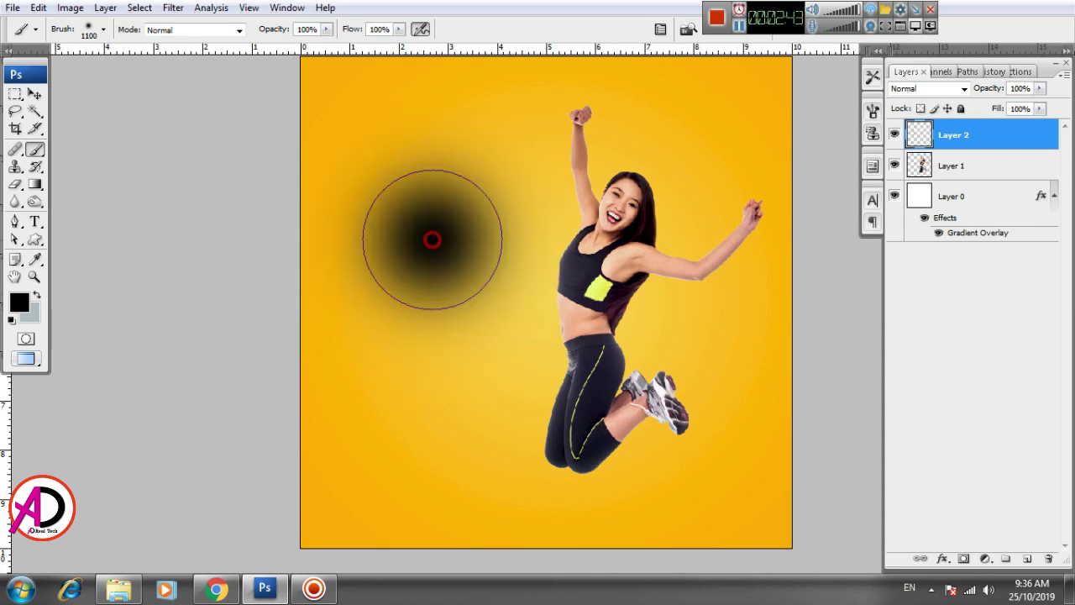
{"action": "left_click", "coordinate": [34, 94]}
{"action": "left_click_drag", "start_coordinate": [446, 250], "coordinate": [473, 317]}
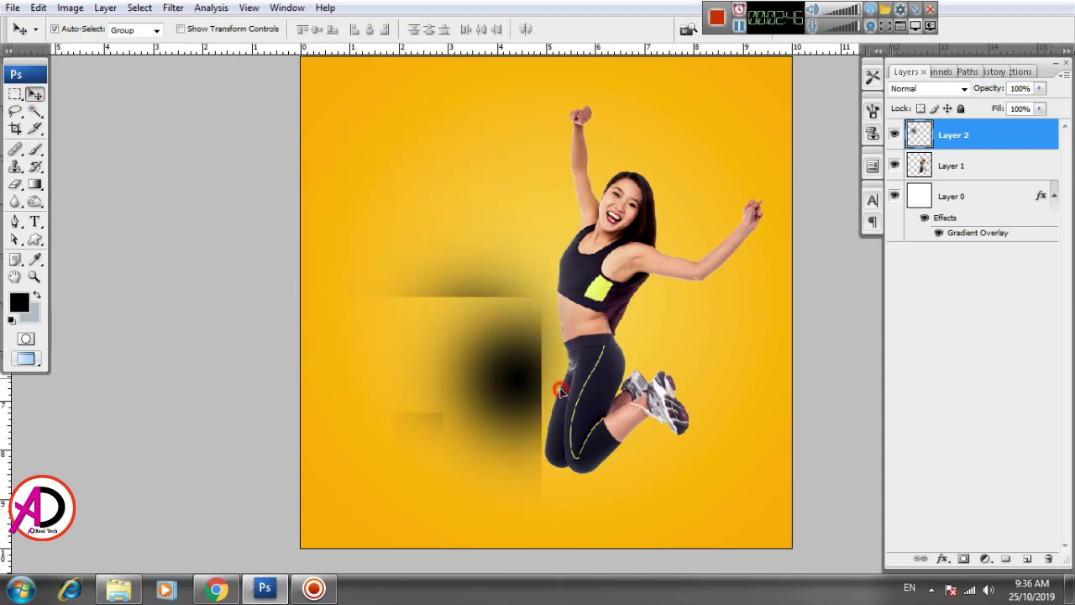
Switch the black spot to Distort and stretch it into a wide, flattened shape
{"action": "key", "text": "ctrl+t"}
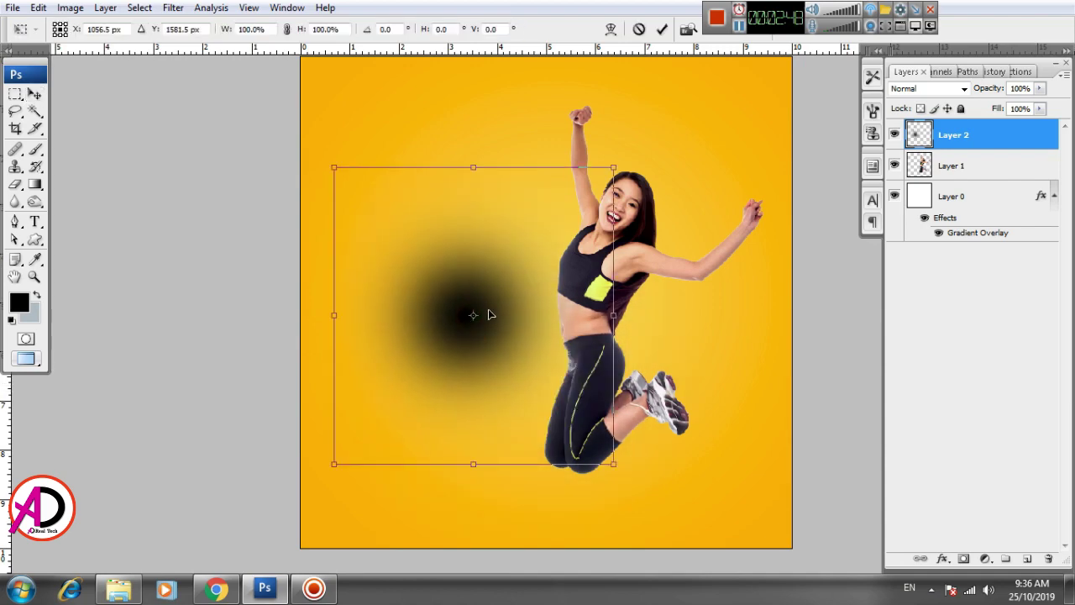
{"action": "key", "text": "ctrl+minus"}
{"action": "key", "text": "ctrl+plus"}
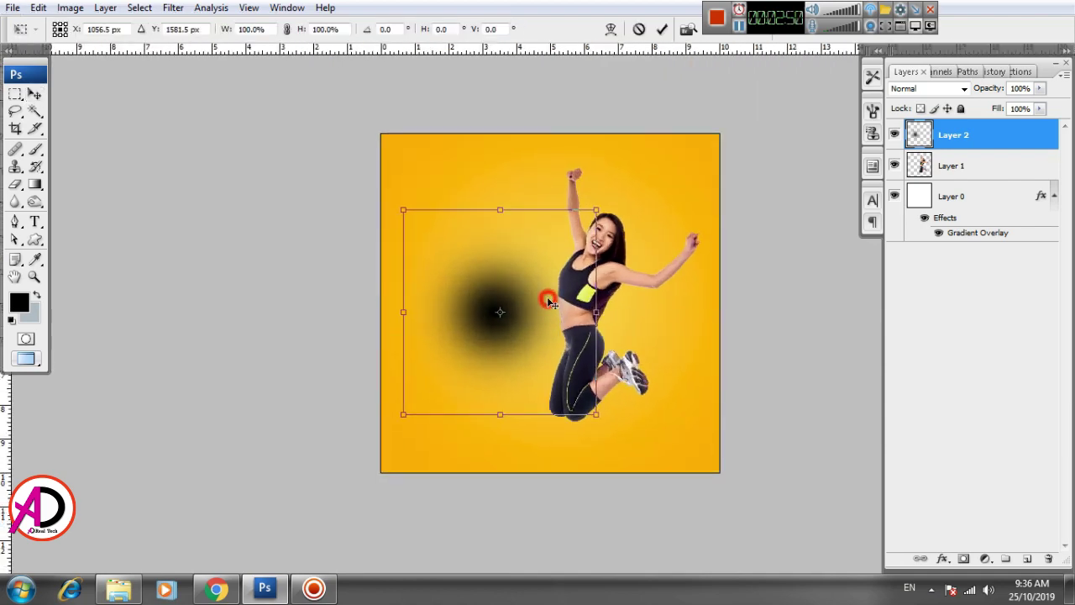
{"action": "key", "text": "Return"}
{"action": "left_click", "coordinate": [39, 8]}
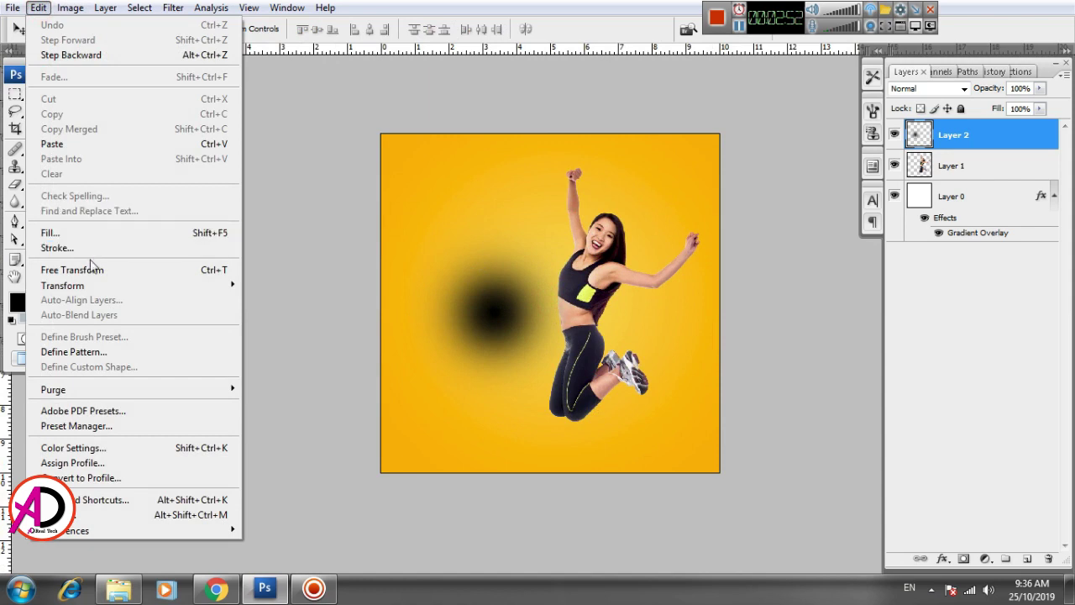
{"action": "left_click", "coordinate": [138, 269]}
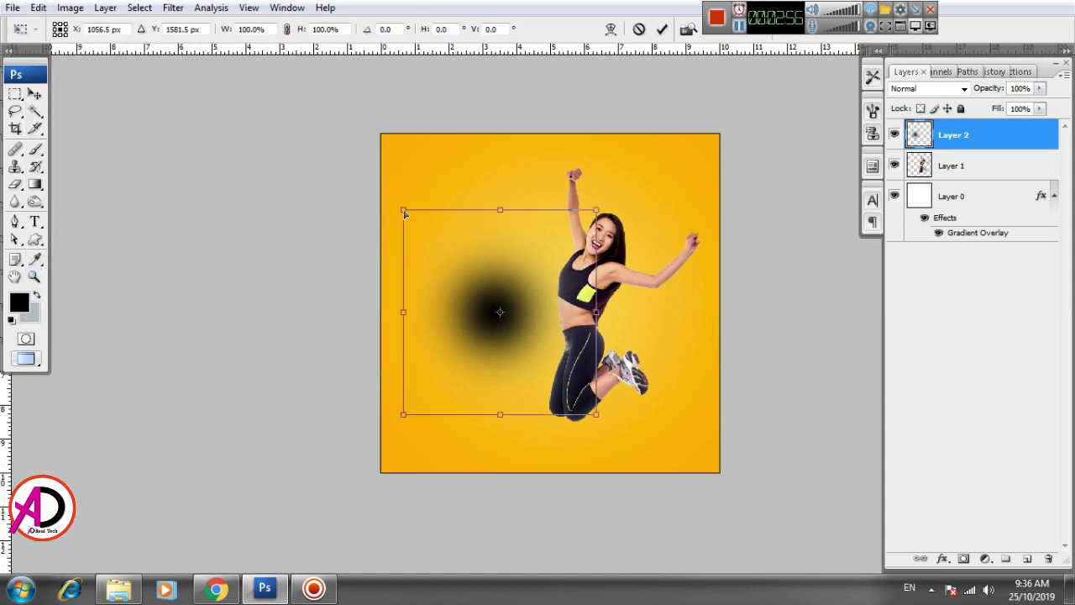
{"action": "left_click_drag", "start_coordinate": [404, 209], "coordinate": [166, 336]}
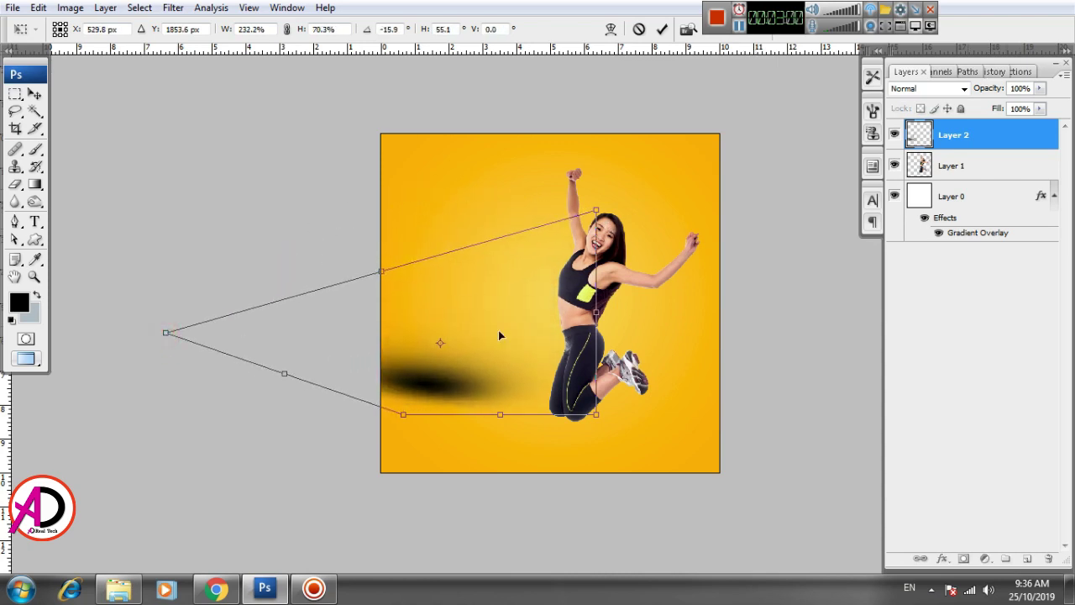
{"action": "left_click_drag", "start_coordinate": [464, 388], "coordinate": [573, 394]}
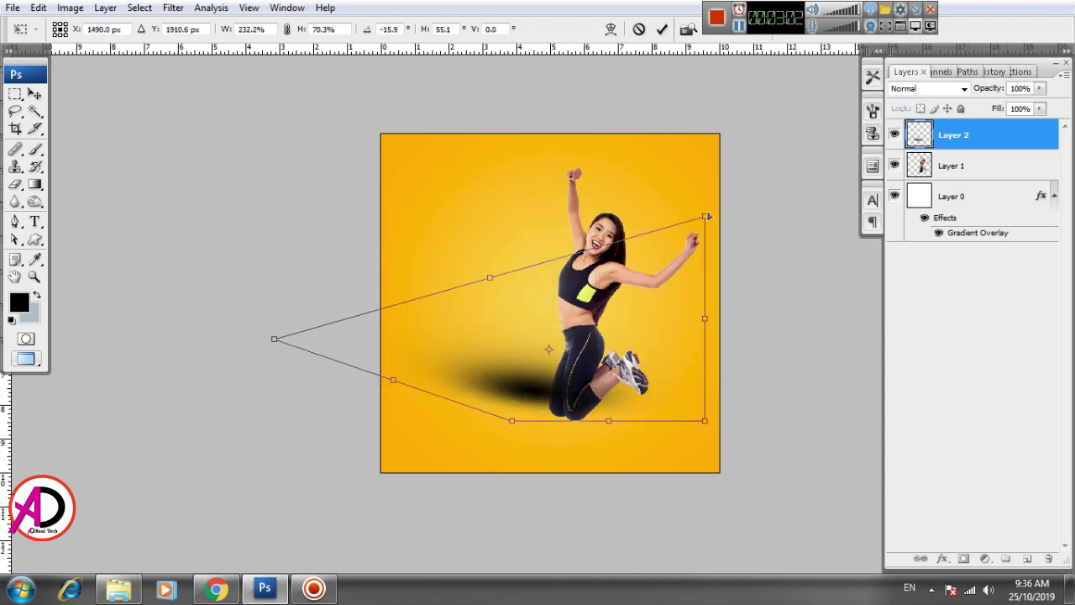
{"action": "left_click_drag", "start_coordinate": [708, 216], "coordinate": [638, 303]}
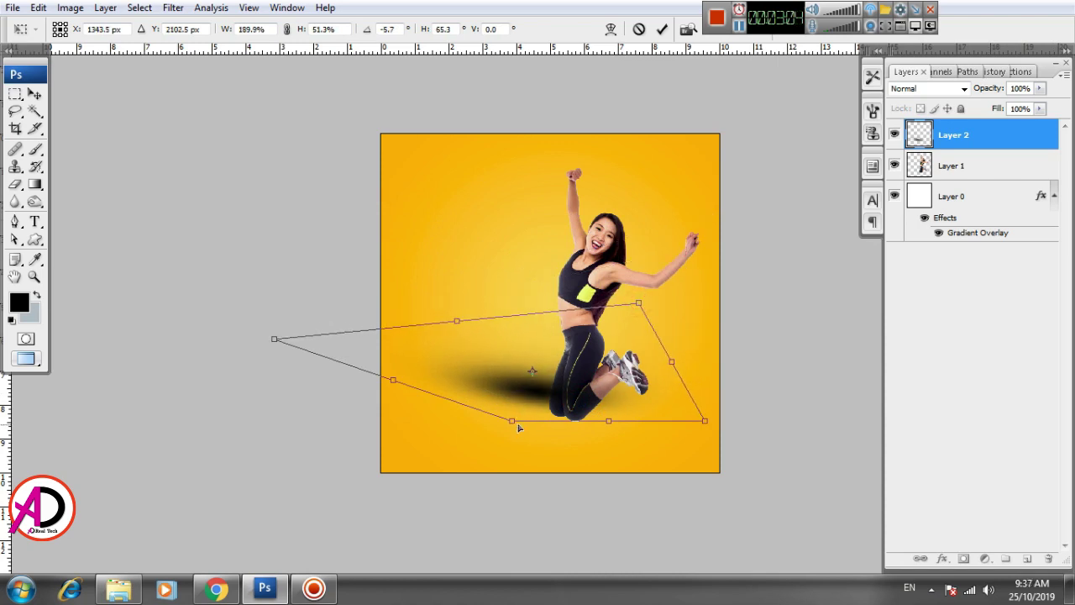
{"action": "mouse_move", "coordinate": [518, 425]}
{"action": "left_mouse_down"}
{"action": "mouse_move", "coordinate": [502, 401]}
{"action": "mouse_move", "coordinate": [548, 407]}
{"action": "left_mouse_up"}
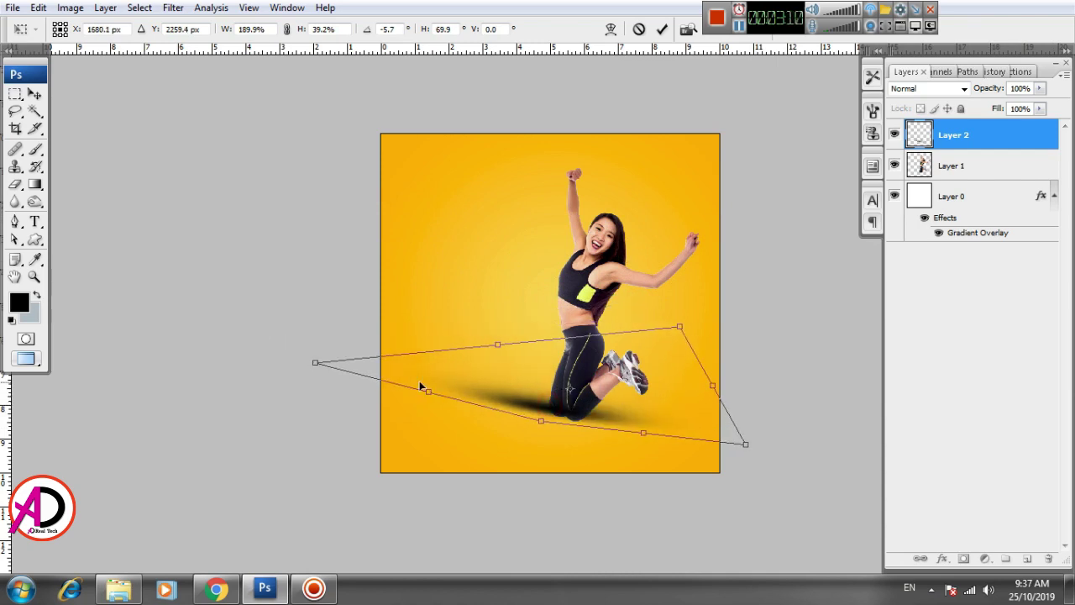
Adjust the distort corners so the shadow slants diagonally behind the legs at about 208% width
{"action": "mouse_move", "coordinate": [315, 363]}
{"action": "left_mouse_down"}
{"action": "mouse_move", "coordinate": [409, 334]}
{"action": "mouse_move", "coordinate": [404, 350]}
{"action": "mouse_move", "coordinate": [425, 350]}
{"action": "left_mouse_up"}
{"action": "mouse_move", "coordinate": [750, 450]}
{"action": "left_mouse_down"}
{"action": "mouse_move", "coordinate": [691, 412]}
{"action": "mouse_move", "coordinate": [686, 384]}
{"action": "mouse_move", "coordinate": [677, 435]}
{"action": "left_mouse_up"}
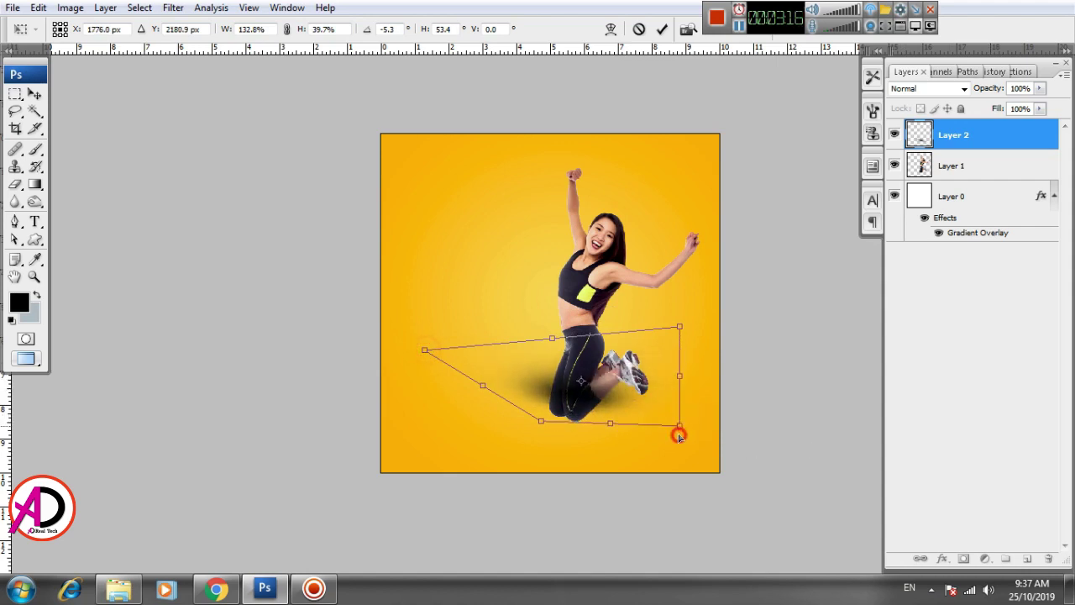
{"action": "left_click_drag", "start_coordinate": [680, 328], "coordinate": [721, 216]}
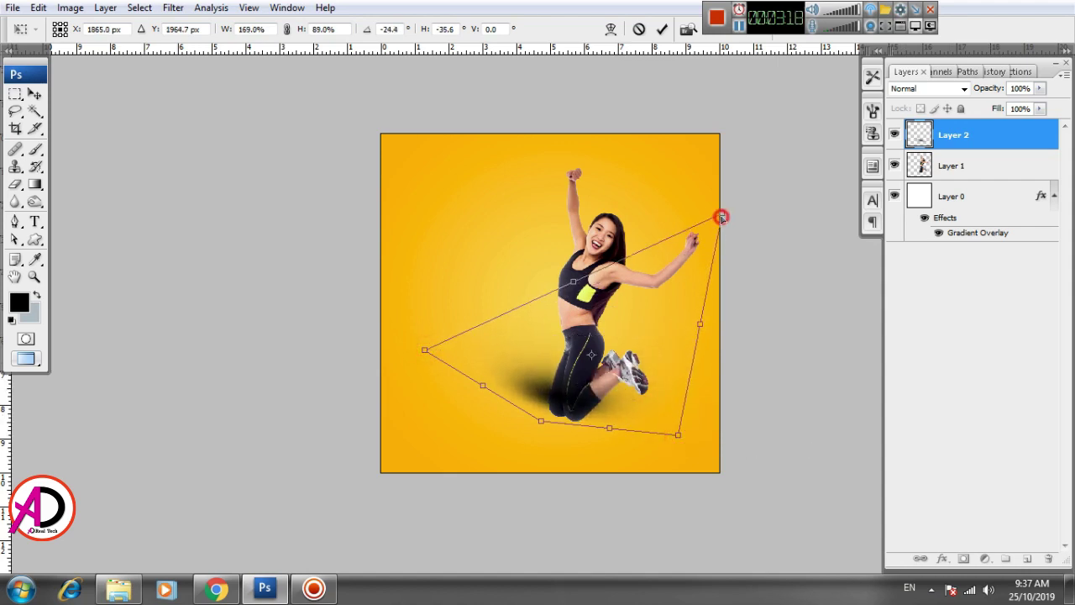
{"action": "left_click_drag", "start_coordinate": [530, 392], "coordinate": [551, 402]}
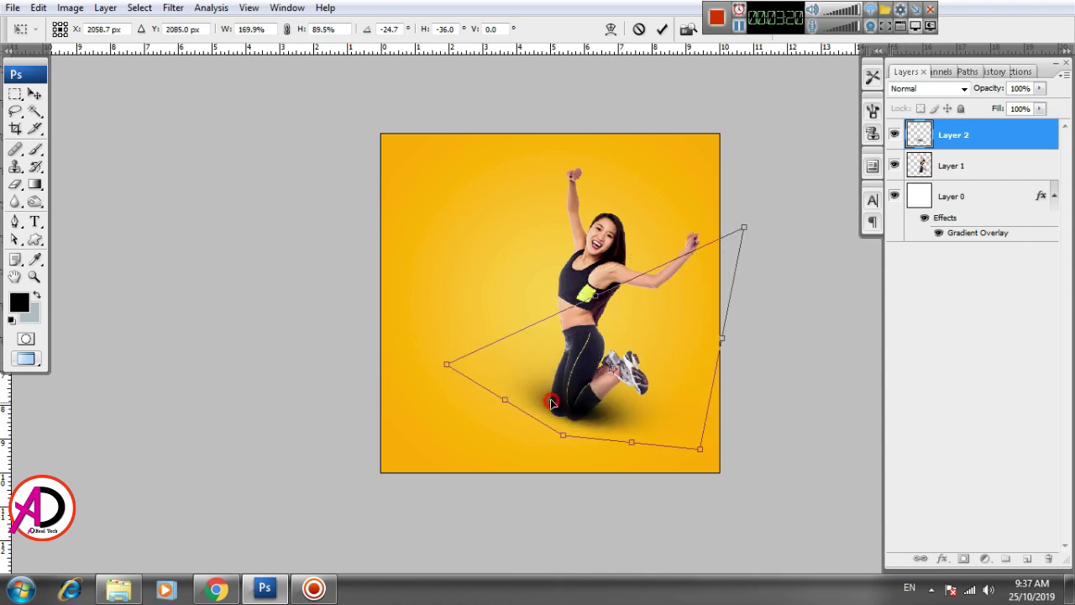
{"action": "left_click_drag", "start_coordinate": [450, 363], "coordinate": [492, 330]}
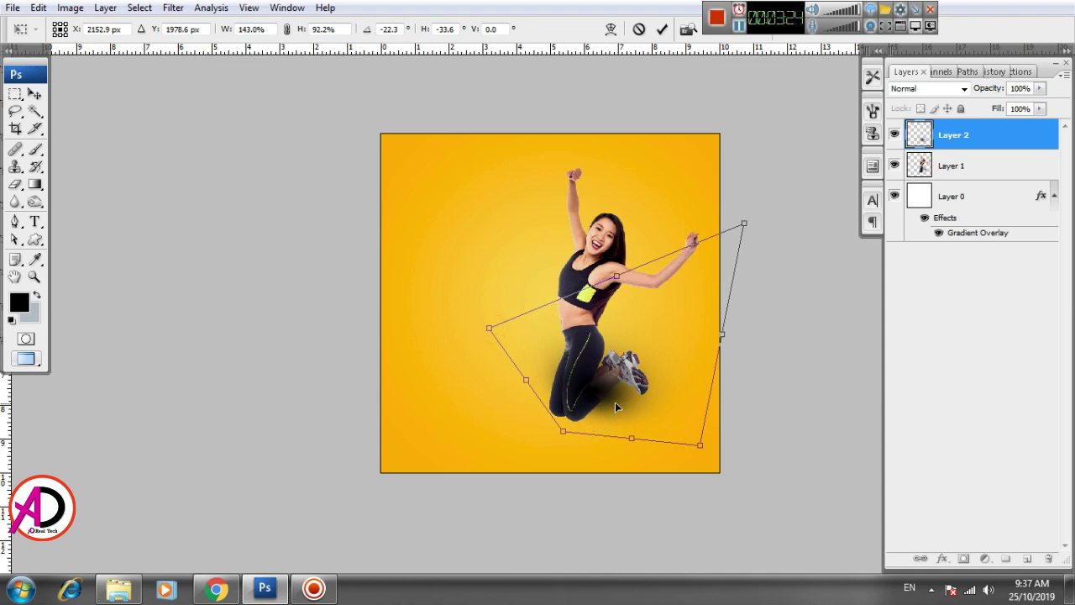
{"action": "left_click_drag", "start_coordinate": [613, 406], "coordinate": [599, 415]}
{"action": "mouse_move", "coordinate": [729, 233]}
{"action": "left_mouse_down"}
{"action": "mouse_move", "coordinate": [784, 175]}
{"action": "mouse_move", "coordinate": [815, 108]}
{"action": "left_mouse_up"}
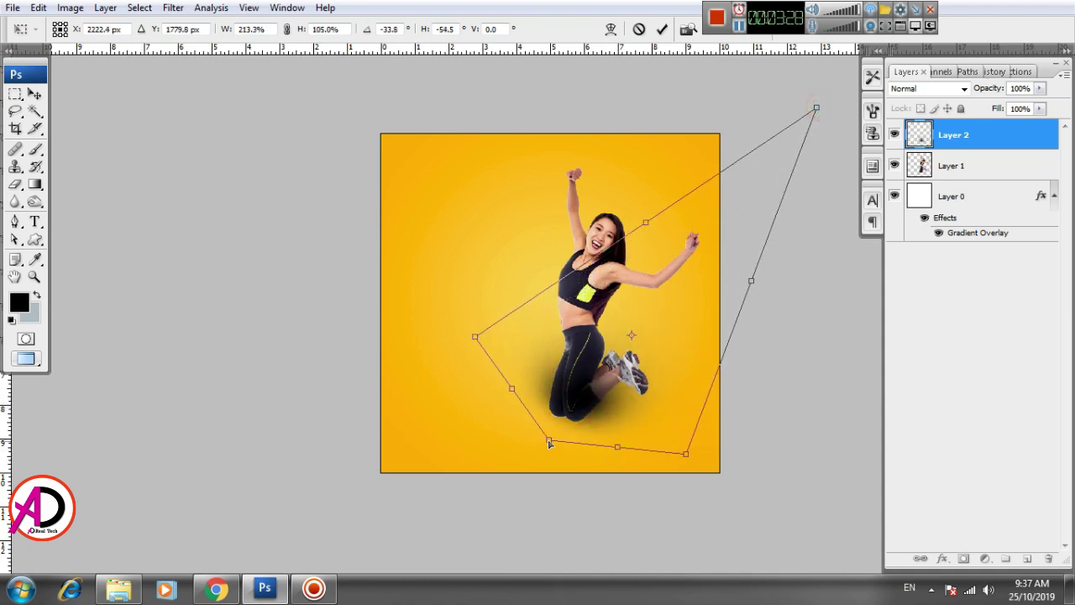
{"action": "left_click_drag", "start_coordinate": [548, 443], "coordinate": [487, 493]}
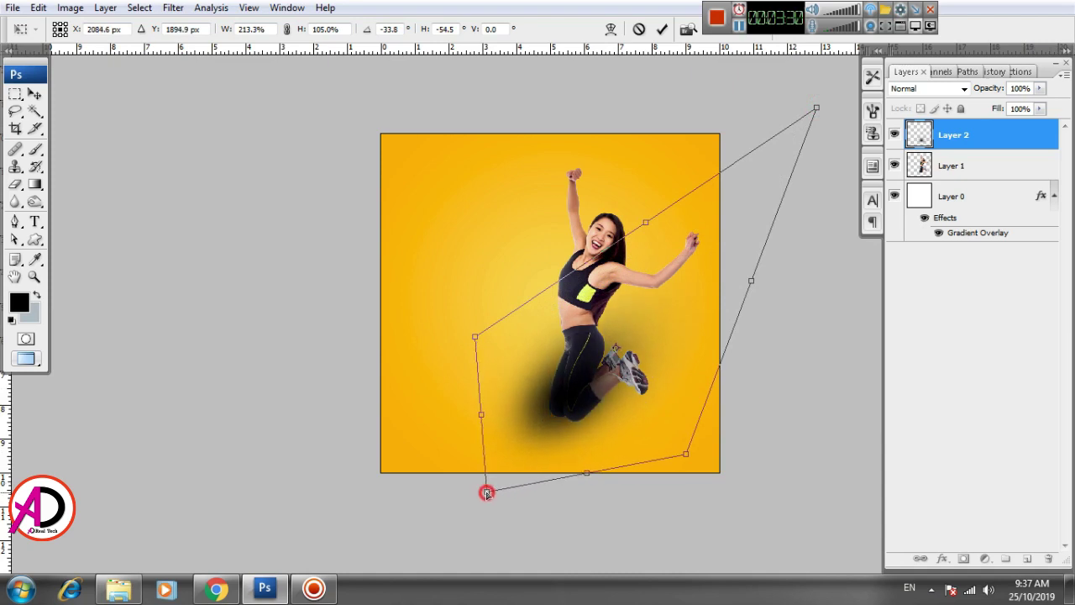
{"action": "left_click_drag", "start_coordinate": [535, 417], "coordinate": [566, 401]}
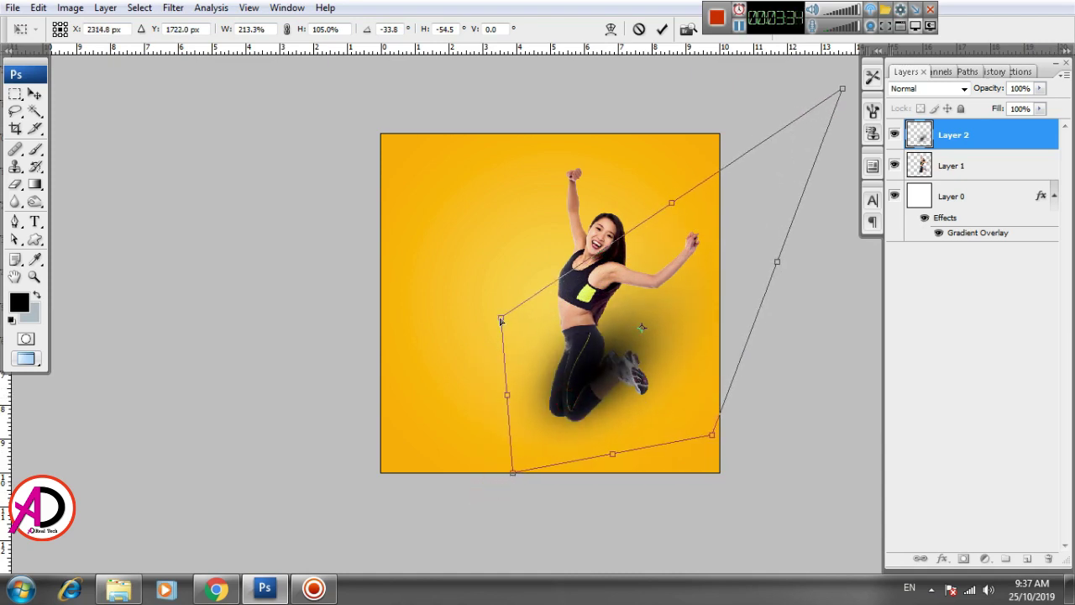
{"action": "left_click_drag", "start_coordinate": [500, 320], "coordinate": [517, 323]}
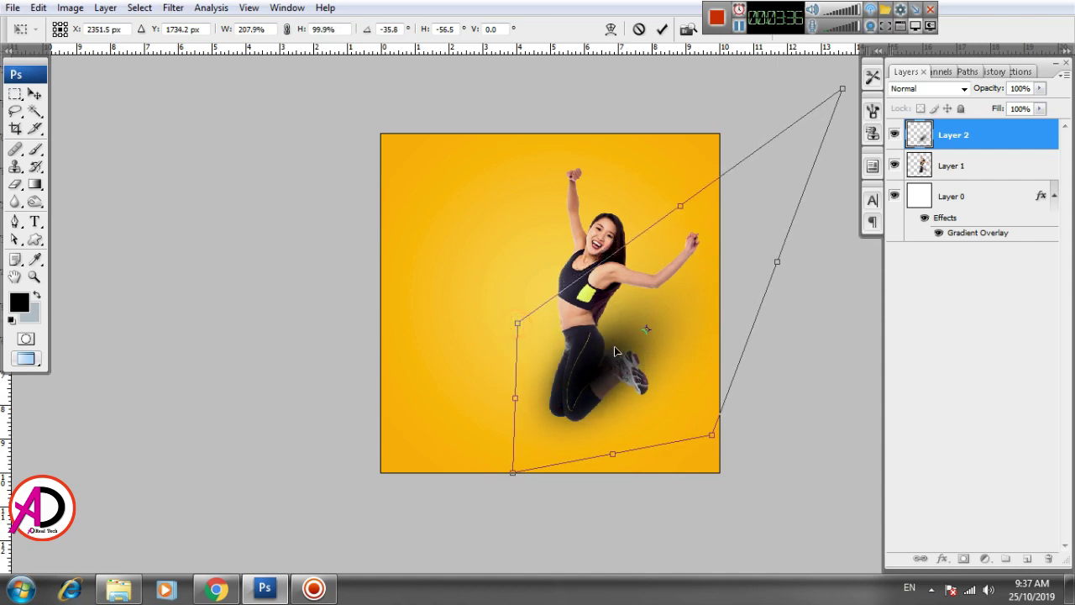
Commit the shadow distortion and move Layer 2 below the woman's Layer 1
{"action": "key", "text": "Return"}
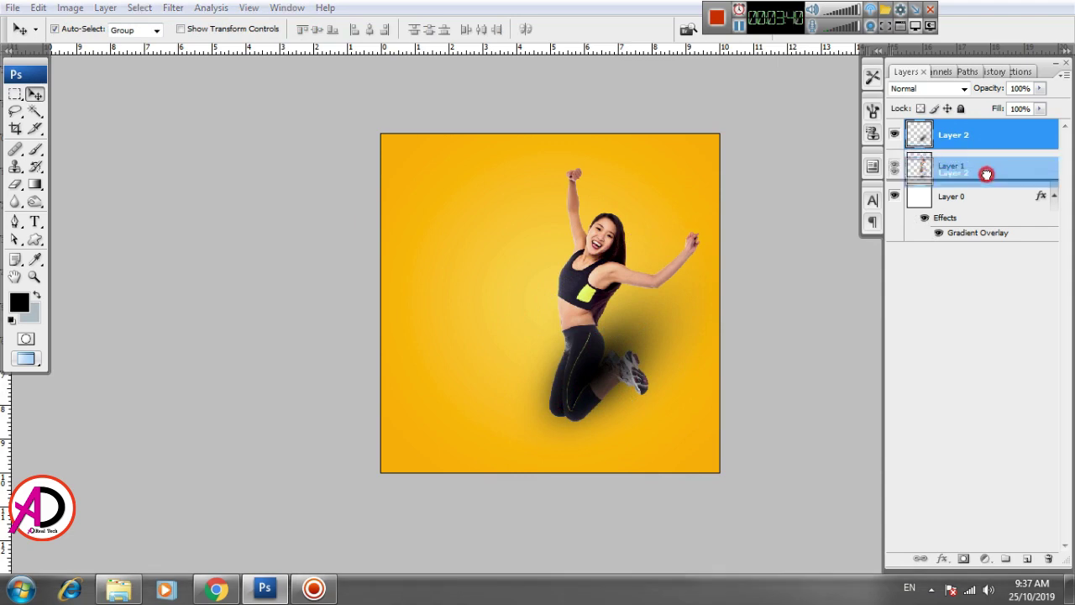
{"action": "left_click_drag", "start_coordinate": [989, 141], "coordinate": [991, 179]}
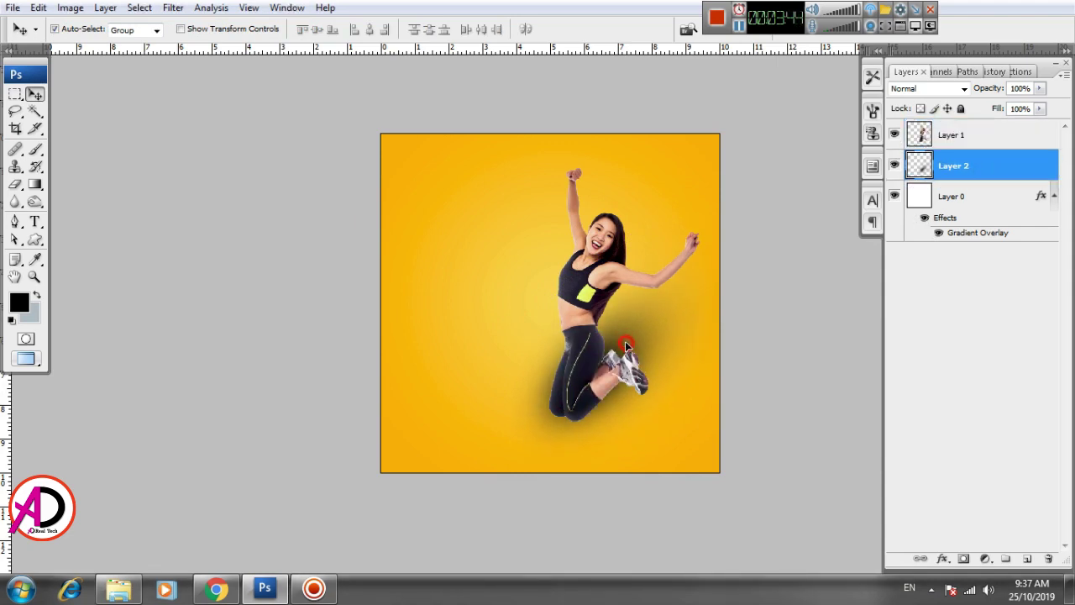
{"action": "scroll", "coordinate": [679, 354], "scroll_direction": "up", "scroll_amount": 2}
{"action": "left_click", "coordinate": [670, 351]}
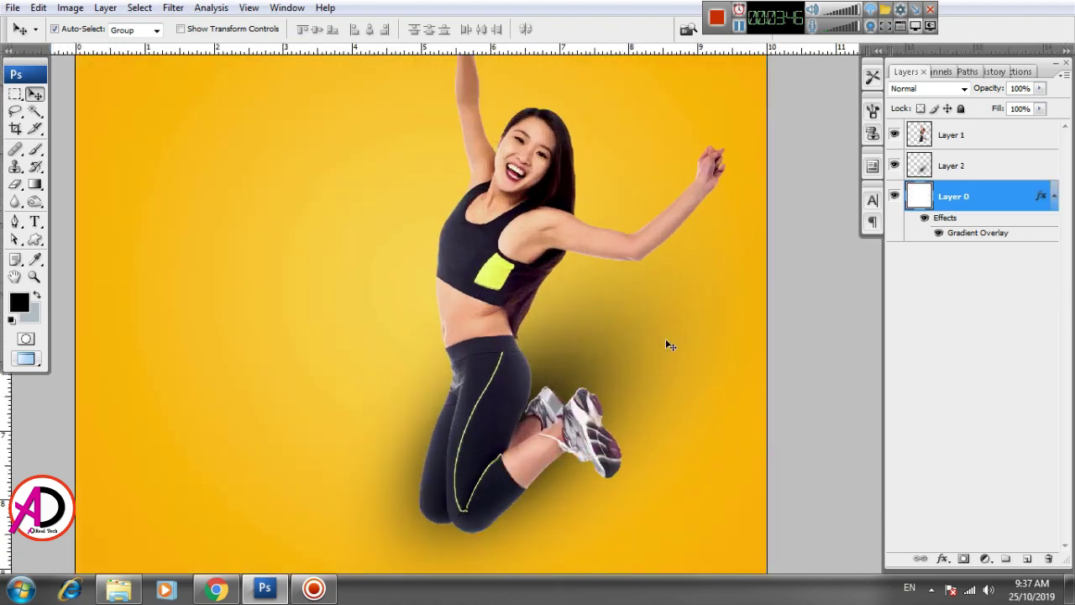
{"action": "scroll", "coordinate": [669, 351], "scroll_direction": "down", "scroll_amount": 1}
{"action": "scroll", "coordinate": [670, 351], "scroll_direction": "down", "scroll_amount": 1}
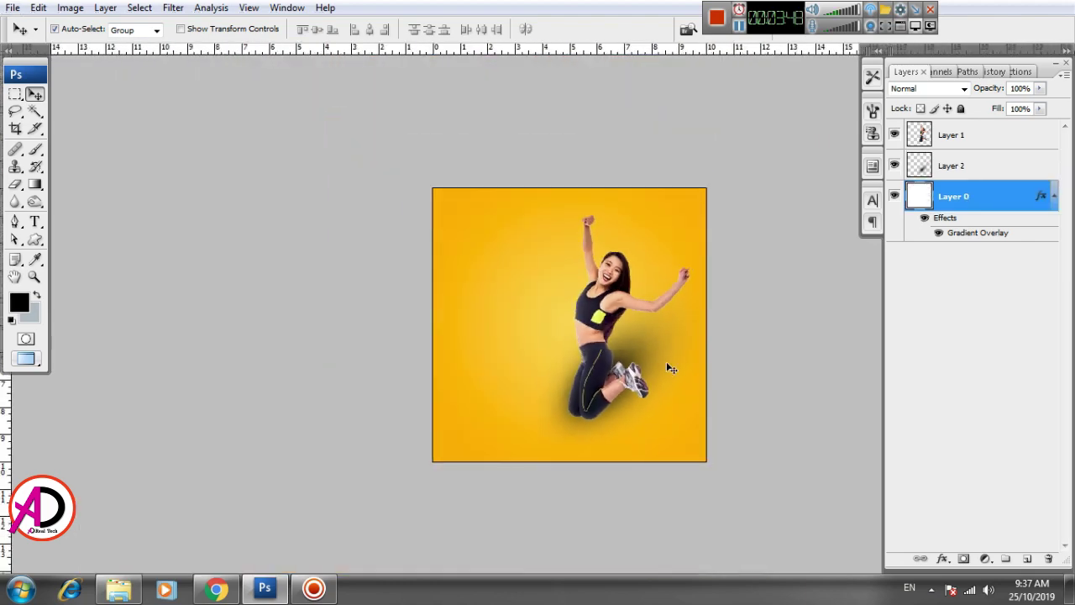
{"action": "key", "text": "ctrl+t"}
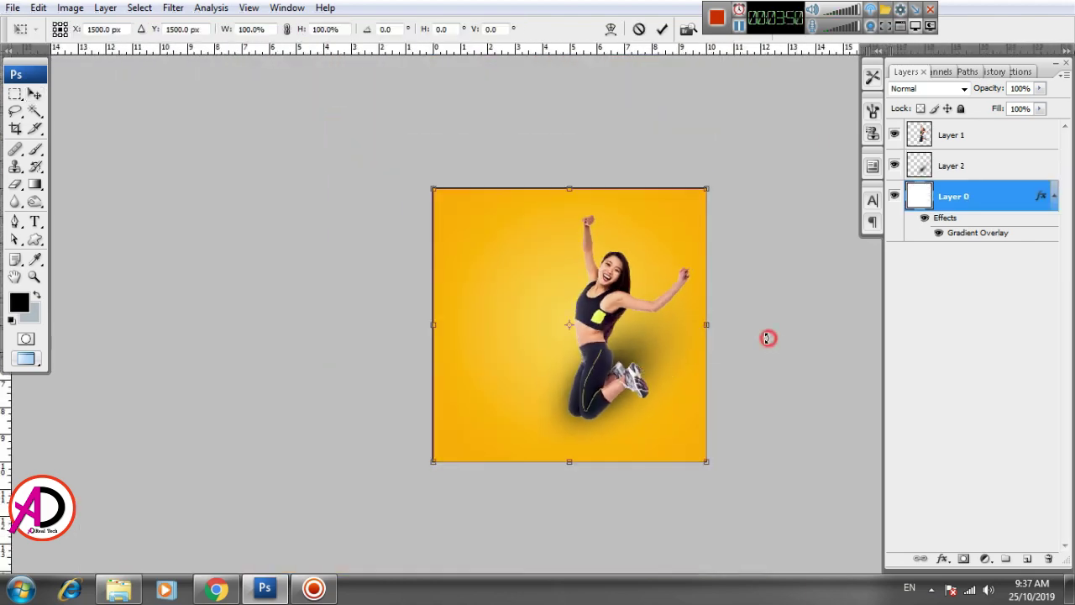
{"action": "double_click", "coordinate": [686, 346]}
Reshape Layer 2's shadow by its corners so it angles down and right behind the legs
{"action": "left_click", "coordinate": [951, 166]}
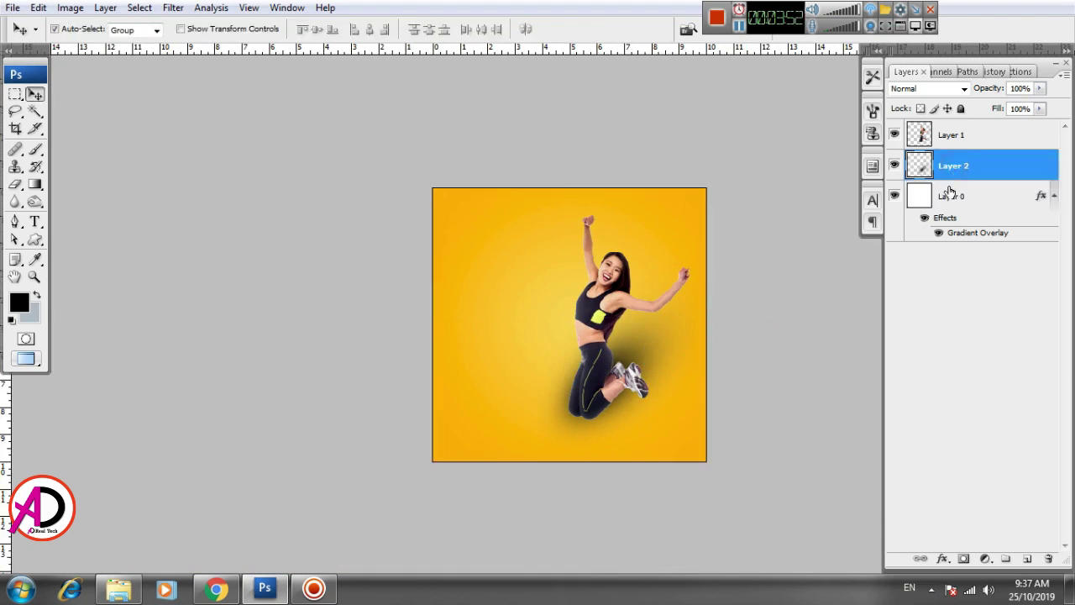
{"action": "key", "text": "ctrl+t"}
{"action": "left_click_drag", "start_coordinate": [744, 256], "coordinate": [771, 227]}
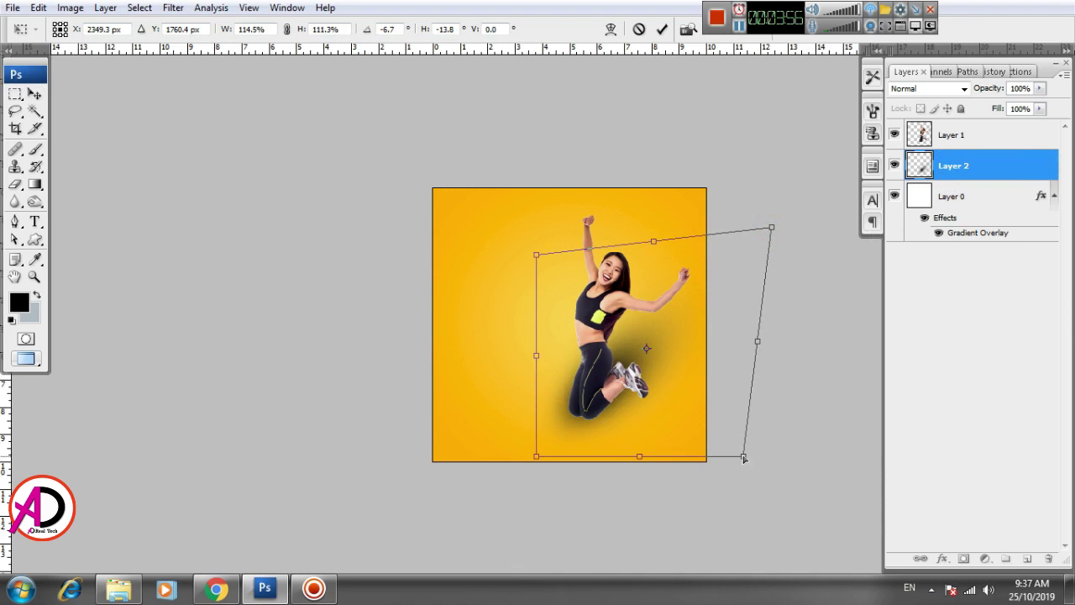
{"action": "left_click_drag", "start_coordinate": [743, 458], "coordinate": [692, 393]}
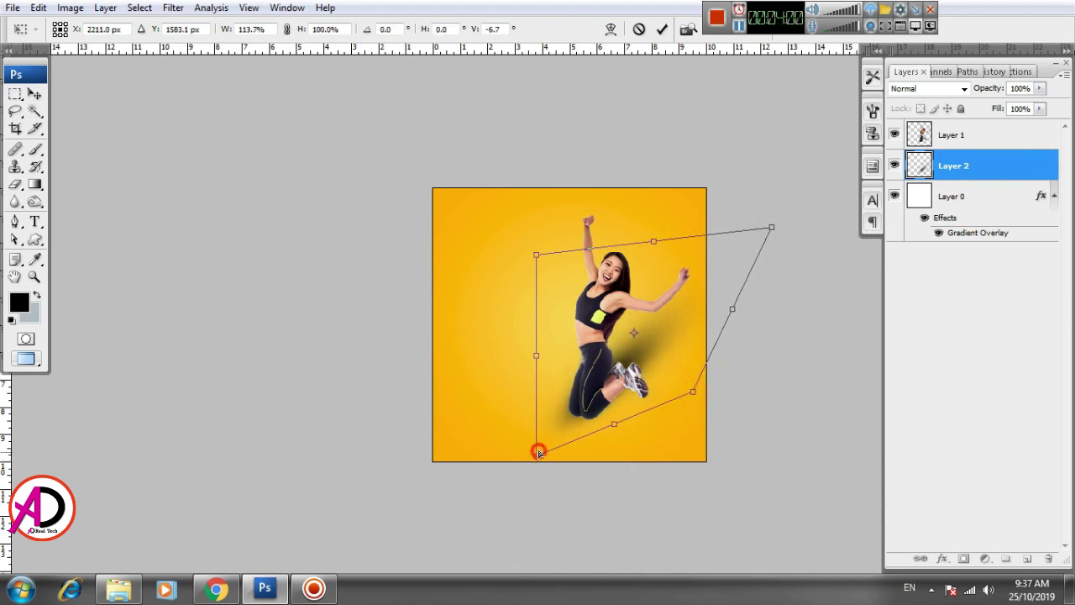
{"action": "left_click_drag", "start_coordinate": [539, 453], "coordinate": [552, 444]}
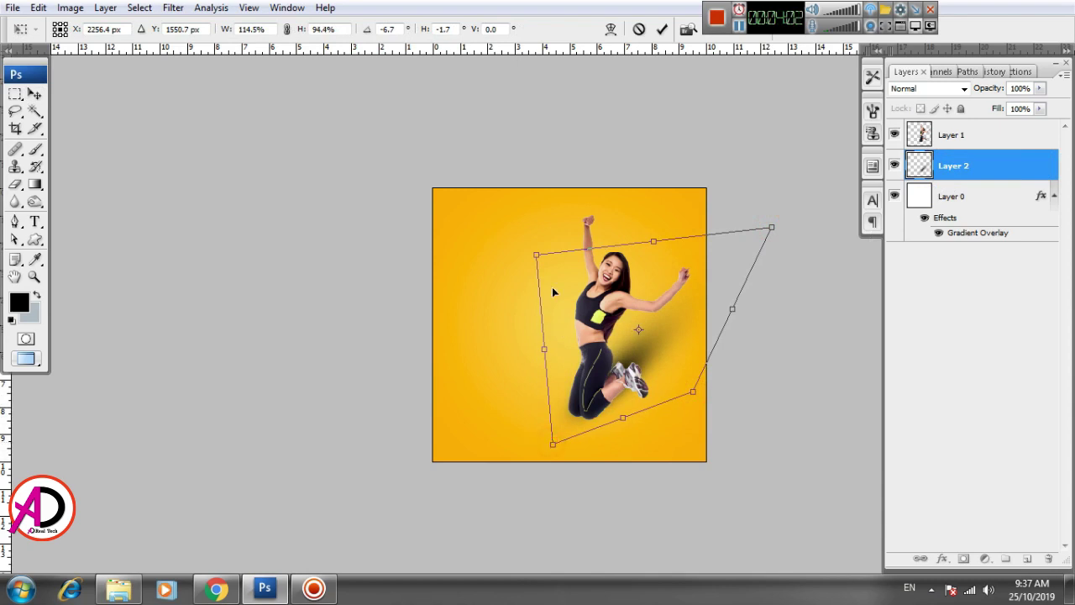
{"action": "left_click_drag", "start_coordinate": [538, 255], "coordinate": [526, 249]}
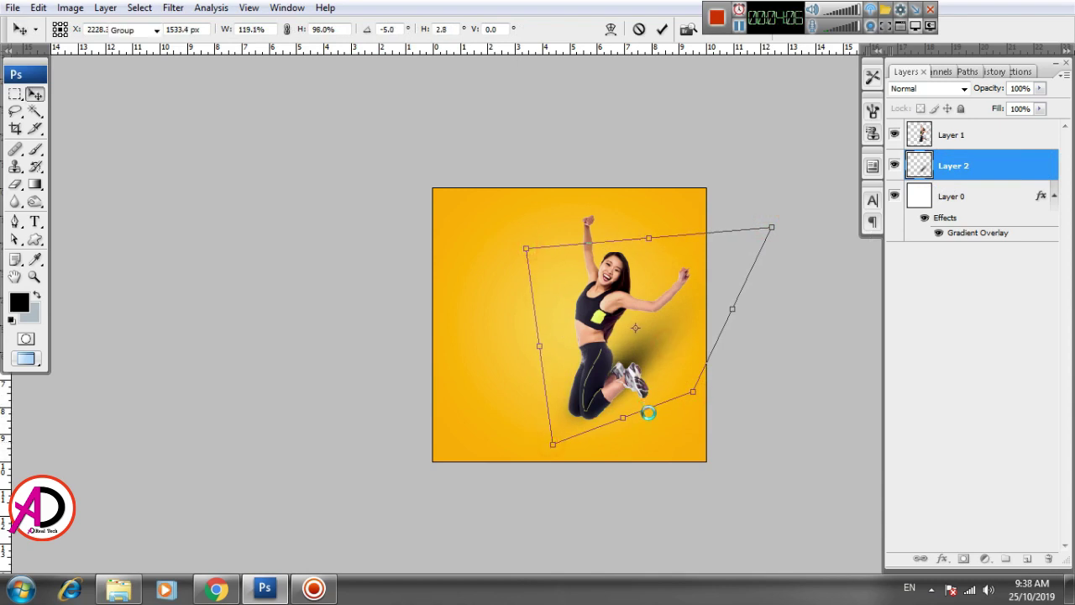
{"action": "double_click", "coordinate": [648, 412]}
Lower Layer 2's opacity to 60% so the woman's shadow looks fainter
{"action": "left_click", "coordinate": [1039, 88]}
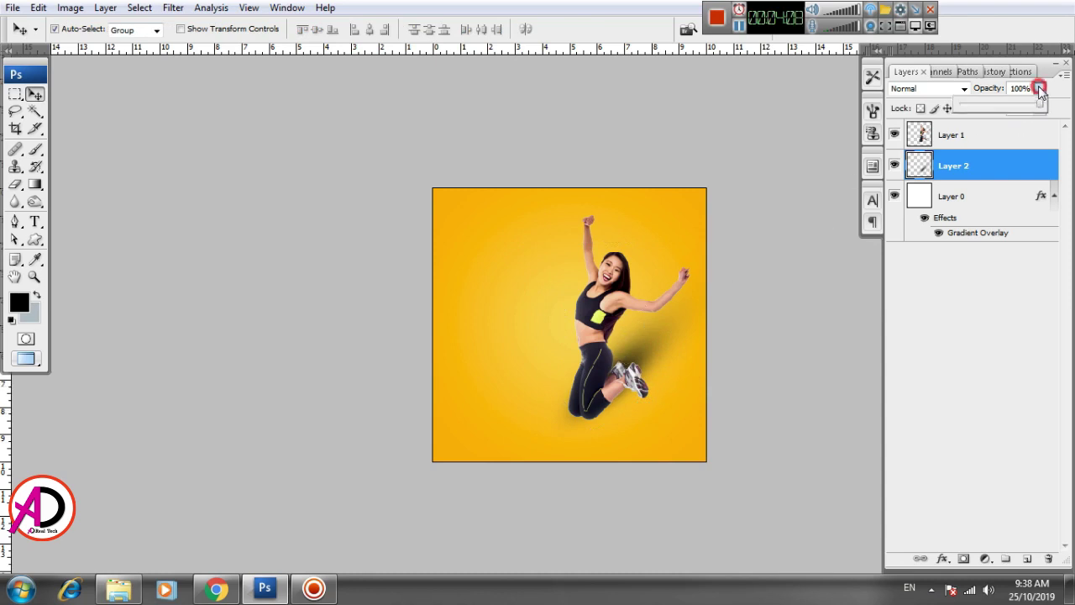
{"action": "left_click_drag", "start_coordinate": [1039, 107], "coordinate": [1008, 108]}
{"action": "scroll", "coordinate": [676, 390], "scroll_direction": "up", "scroll_amount": 1}
{"action": "scroll", "coordinate": [676, 391], "scroll_direction": "up", "scroll_amount": 1}
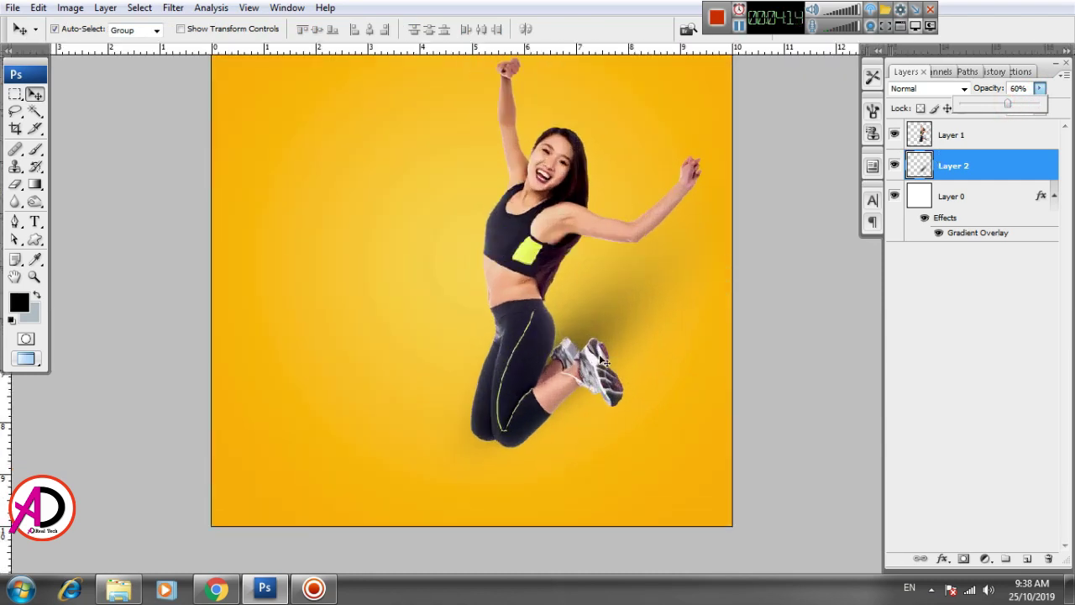
{"action": "scroll", "coordinate": [692, 397], "scroll_direction": "down", "scroll_amount": 1}
{"action": "scroll", "coordinate": [697, 398], "scroll_direction": "up", "scroll_amount": 1}
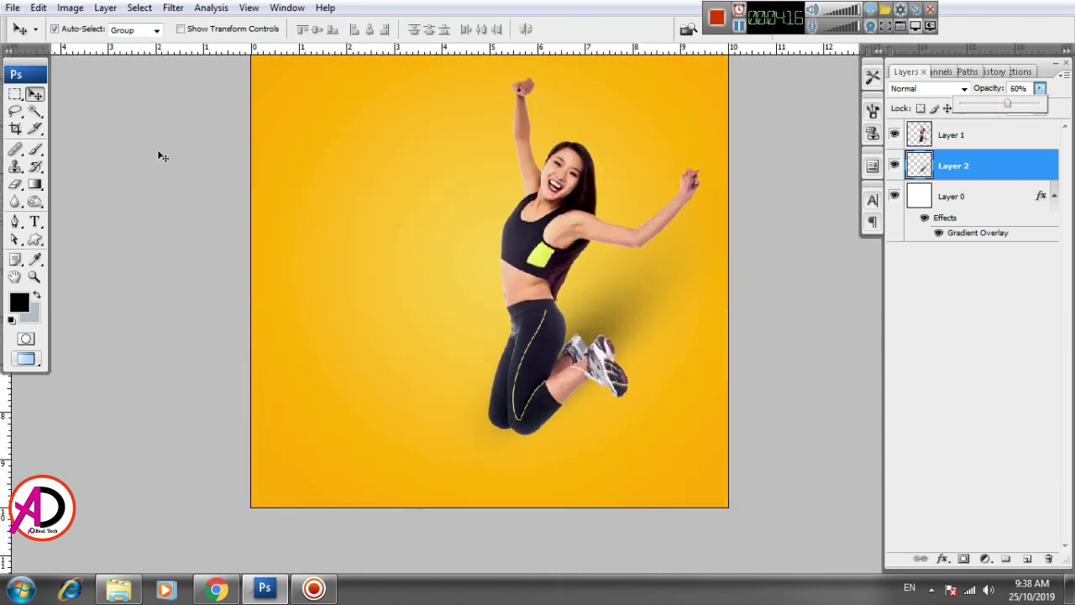
{"action": "left_click", "coordinate": [810, 346]}
{"action": "left_click_drag", "start_coordinate": [717, 397], "coordinate": [775, 408]}
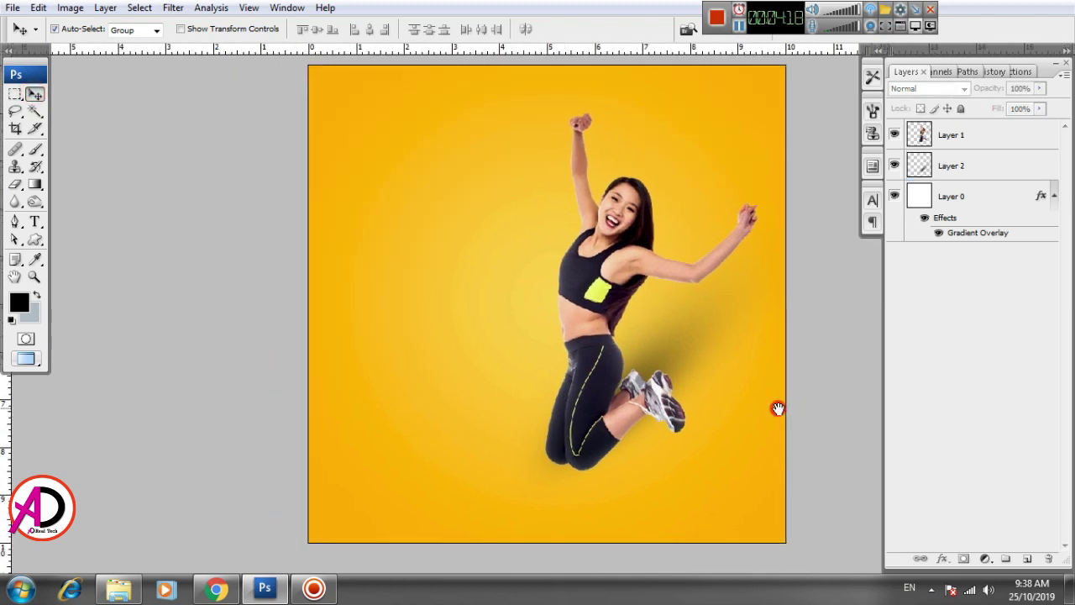
{"action": "scroll", "coordinate": [760, 393], "scroll_direction": "down", "scroll_amount": 1}
{"action": "scroll", "coordinate": [760, 399], "scroll_direction": "up", "scroll_amount": 1}
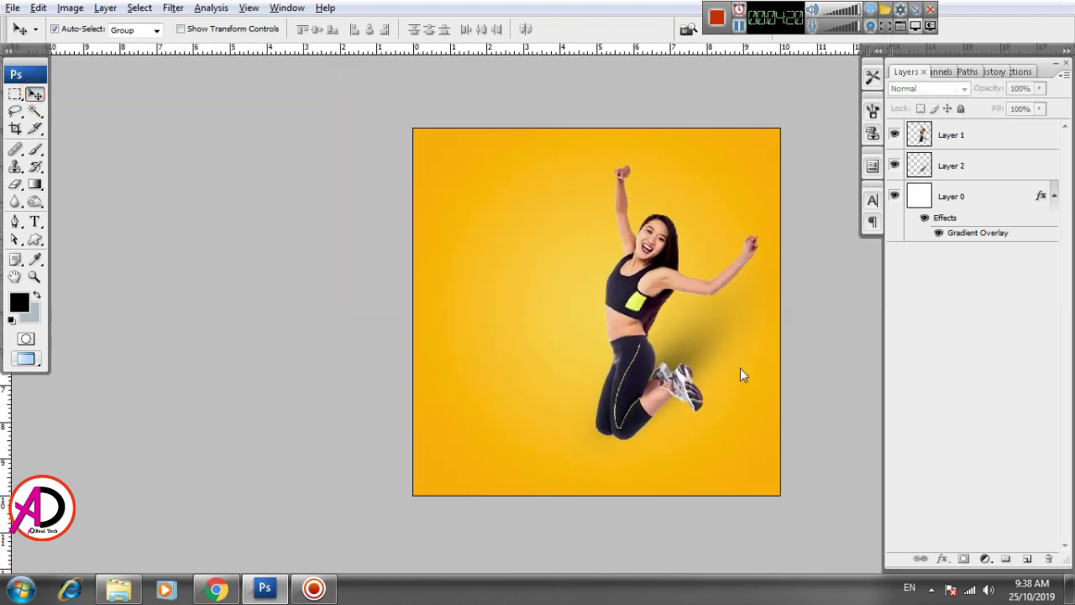
Merge Layer 1 and Layer 2 so the woman and her shadow share one layer
{"action": "left_click", "coordinate": [645, 284]}
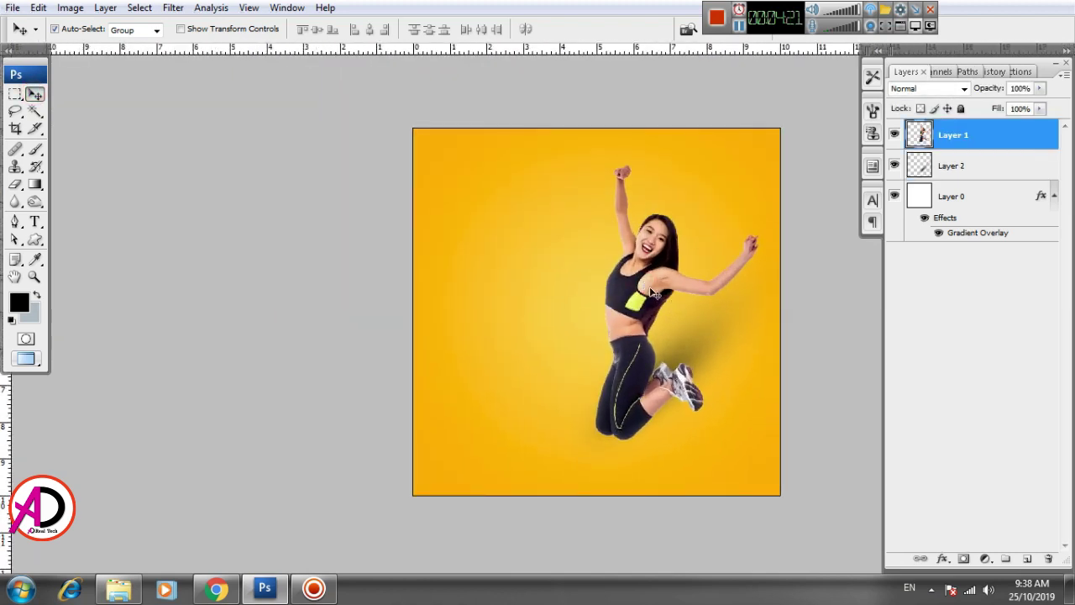
{"action": "left_click", "coordinate": [949, 167], "text": "ctrl"}
{"action": "key", "text": "ctrl+e"}
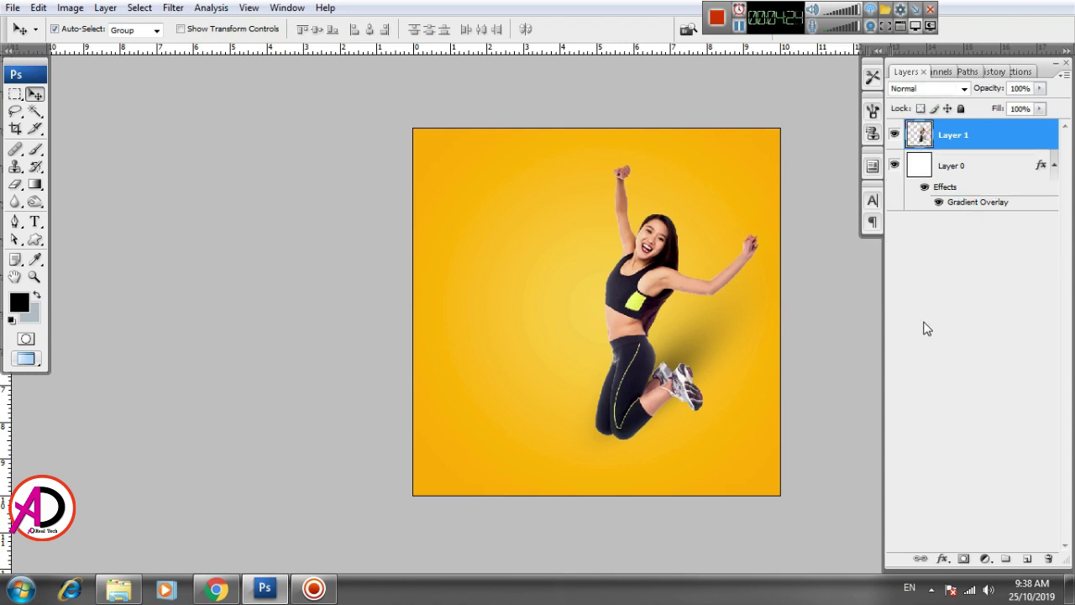
Scale the merged woman layer to 104.6% and shift it up and right
{"action": "key", "text": "ctrl+t"}
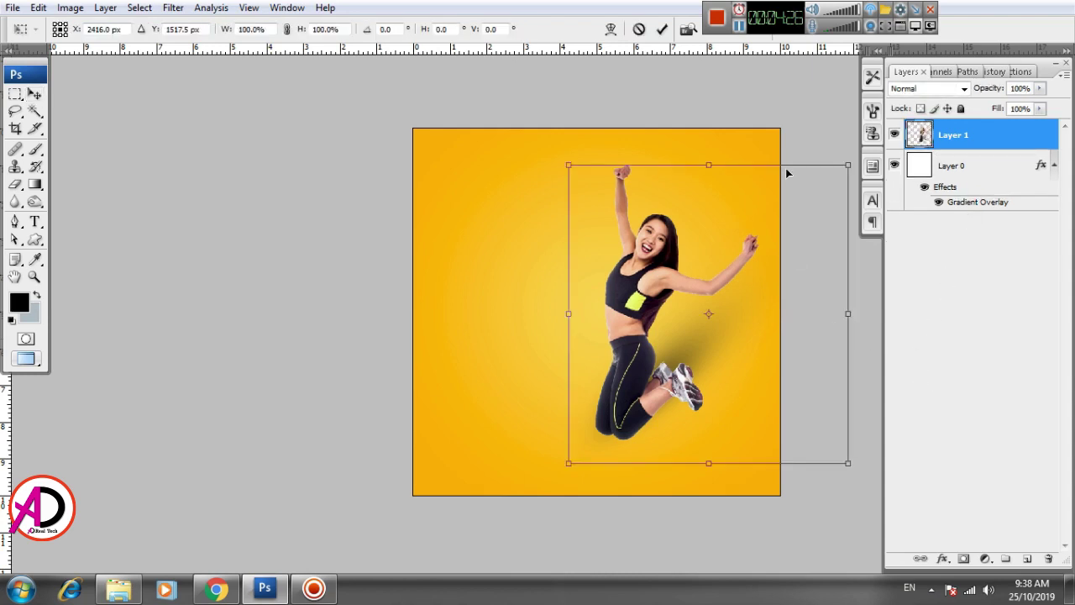
{"action": "left_click_drag", "start_coordinate": [846, 165], "coordinate": [857, 155]}
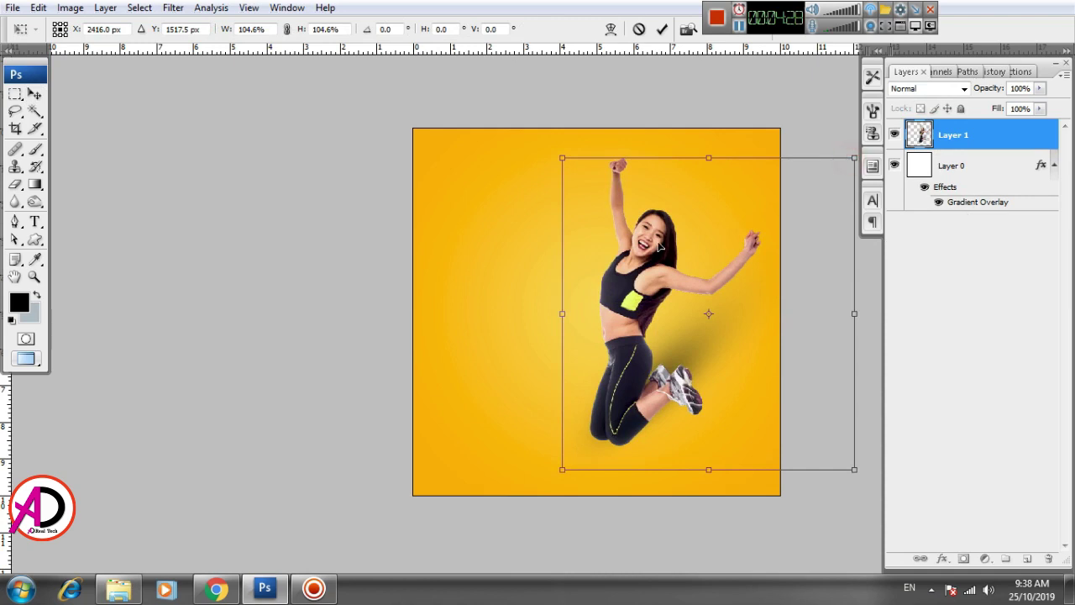
{"action": "left_click_drag", "start_coordinate": [664, 241], "coordinate": [659, 225]}
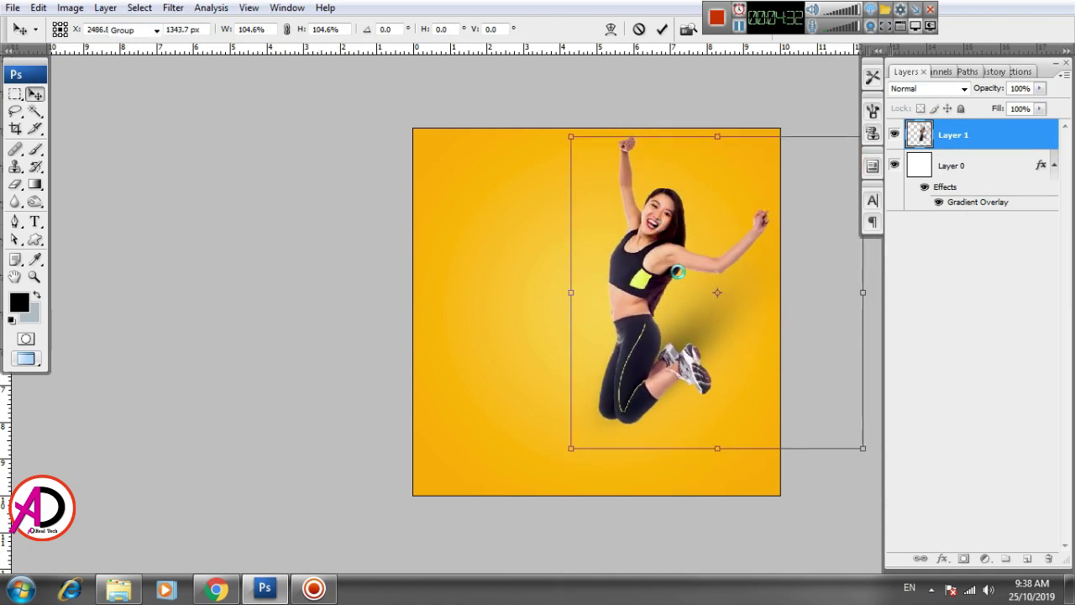
{"action": "key", "text": "Return"}
{"action": "left_click_drag", "start_coordinate": [673, 327], "coordinate": [604, 283]}
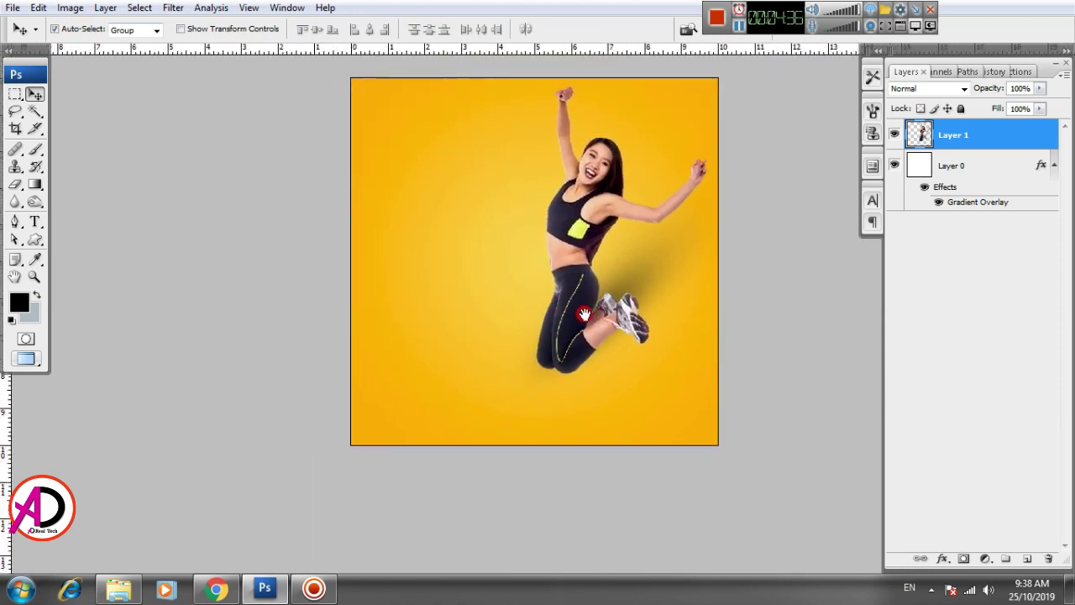
{"action": "scroll", "coordinate": [591, 319], "scroll_direction": "down", "scroll_amount": 3}
{"action": "scroll", "coordinate": [590, 323], "scroll_direction": "up", "scroll_amount": 2}
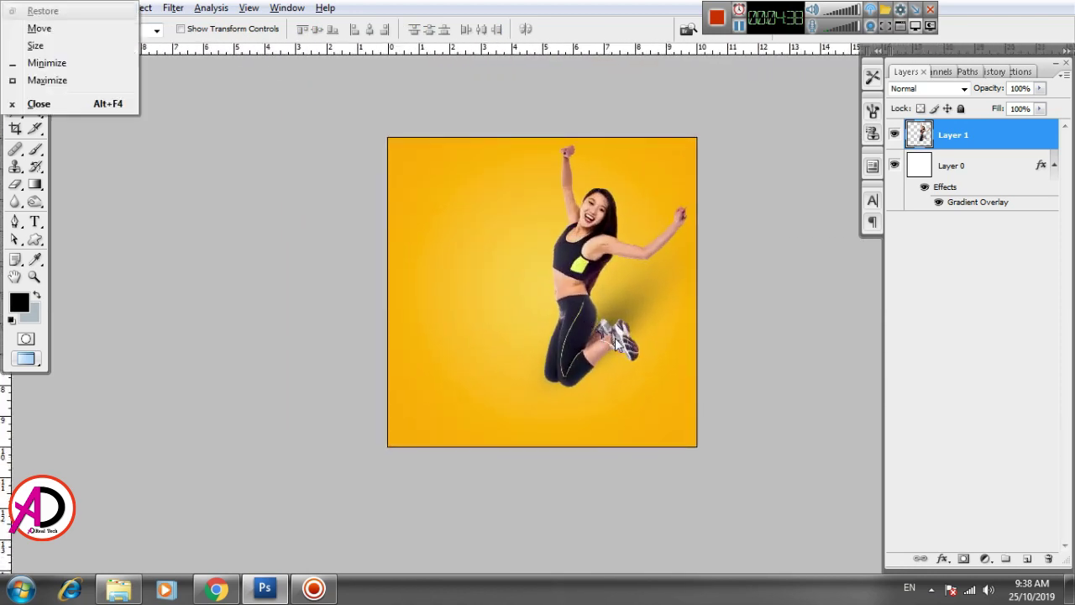
{"action": "scroll", "coordinate": [509, 310], "scroll_direction": "down", "scroll_amount": 1}
{"action": "scroll", "coordinate": [538, 305], "scroll_direction": "up", "scroll_amount": 2}
{"action": "left_click_drag", "start_coordinate": [604, 288], "coordinate": [516, 277]}
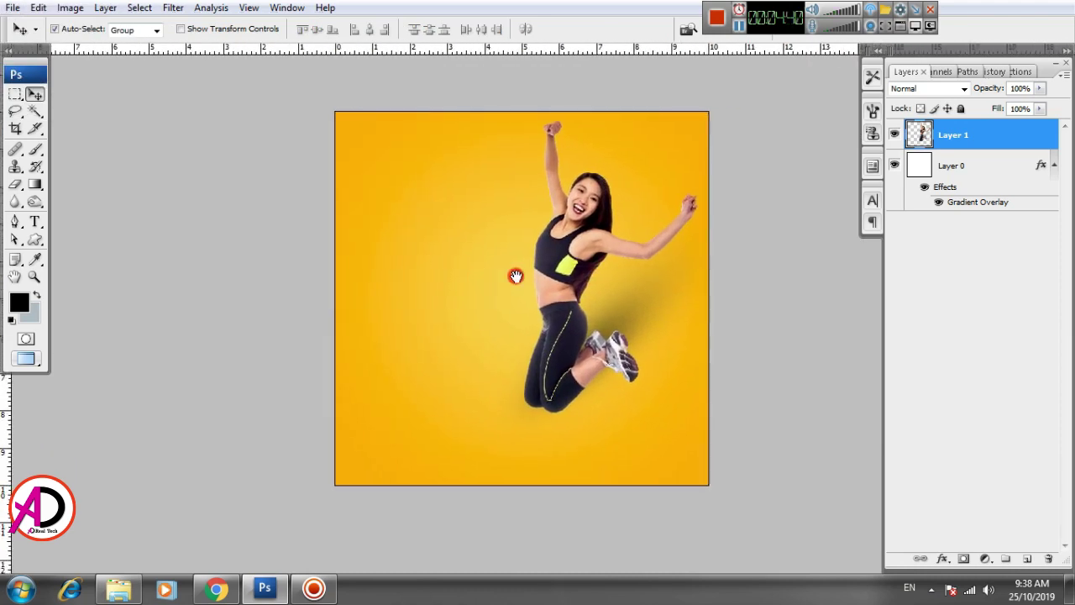
{"action": "scroll", "coordinate": [516, 277], "scroll_direction": "up", "scroll_amount": 1}
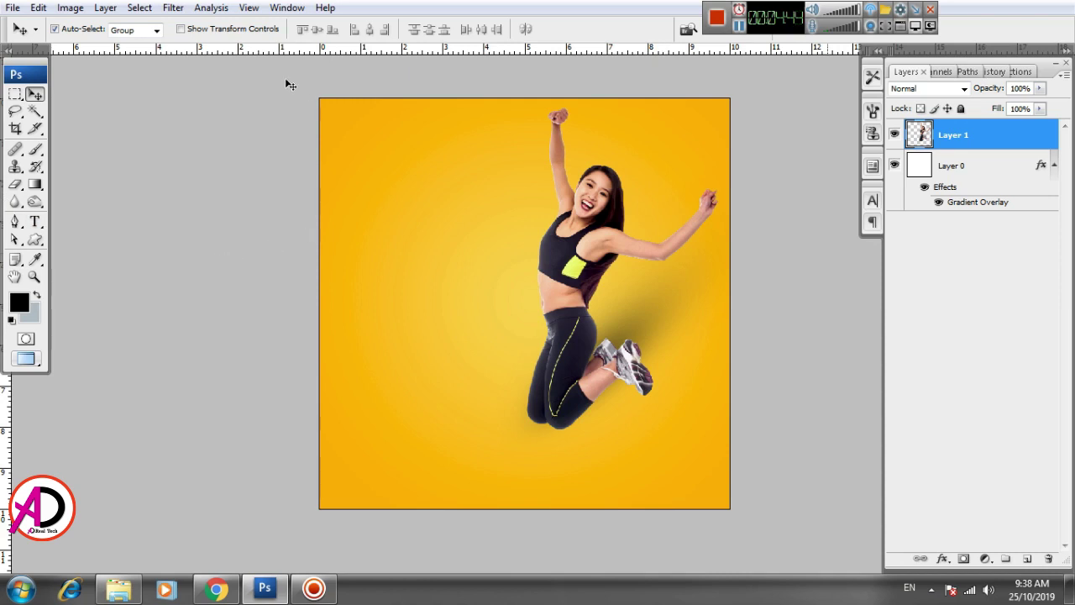
With the Type tool, choose the Targget Chrome font from the font list
{"action": "left_click", "coordinate": [36, 223]}
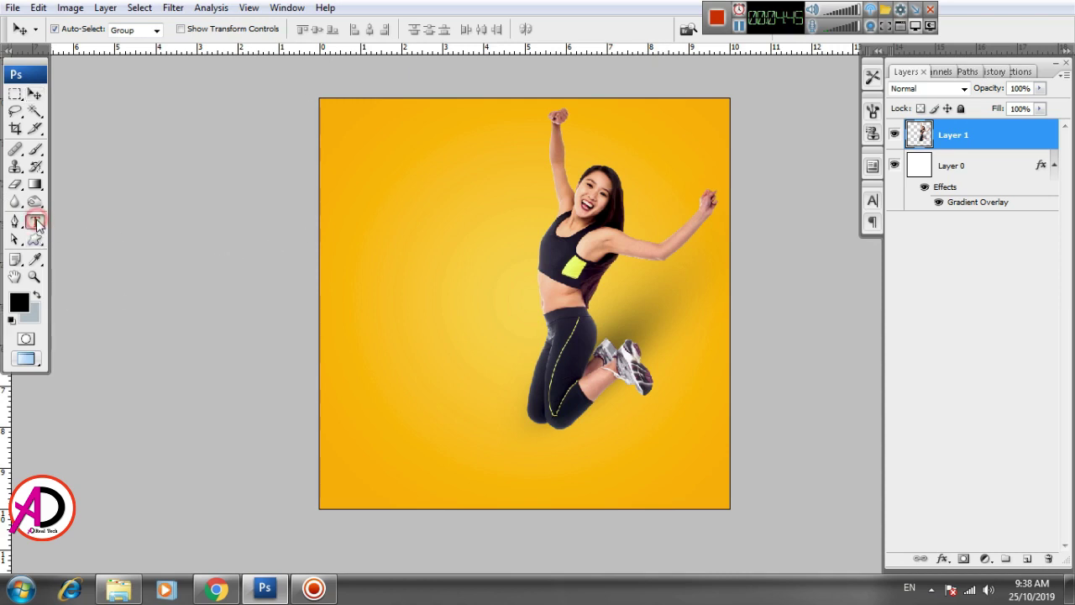
{"action": "left_click", "coordinate": [164, 29]}
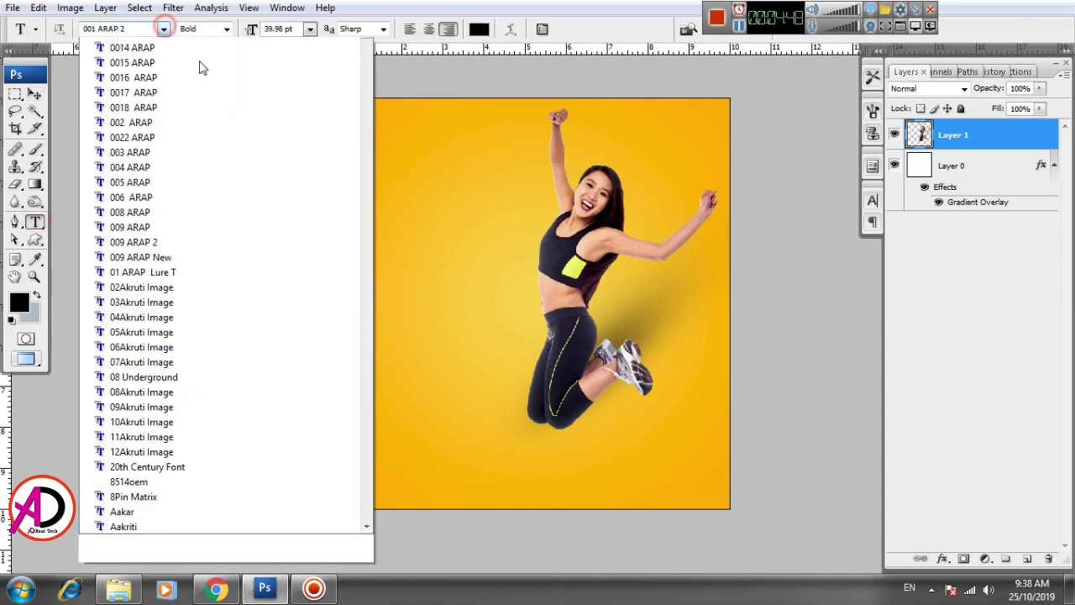
{"action": "scroll", "coordinate": [200, 64], "scroll_direction": "up", "scroll_amount": 1}
{"action": "mouse_move", "coordinate": [366, 62]}
{"action": "left_mouse_down"}
{"action": "mouse_move", "coordinate": [364, 262]}
{"action": "mouse_move", "coordinate": [380, 194]}
{"action": "mouse_move", "coordinate": [365, 288]}
{"action": "mouse_move", "coordinate": [365, 472]}
{"action": "mouse_move", "coordinate": [364, 462]}
{"action": "left_mouse_up"}
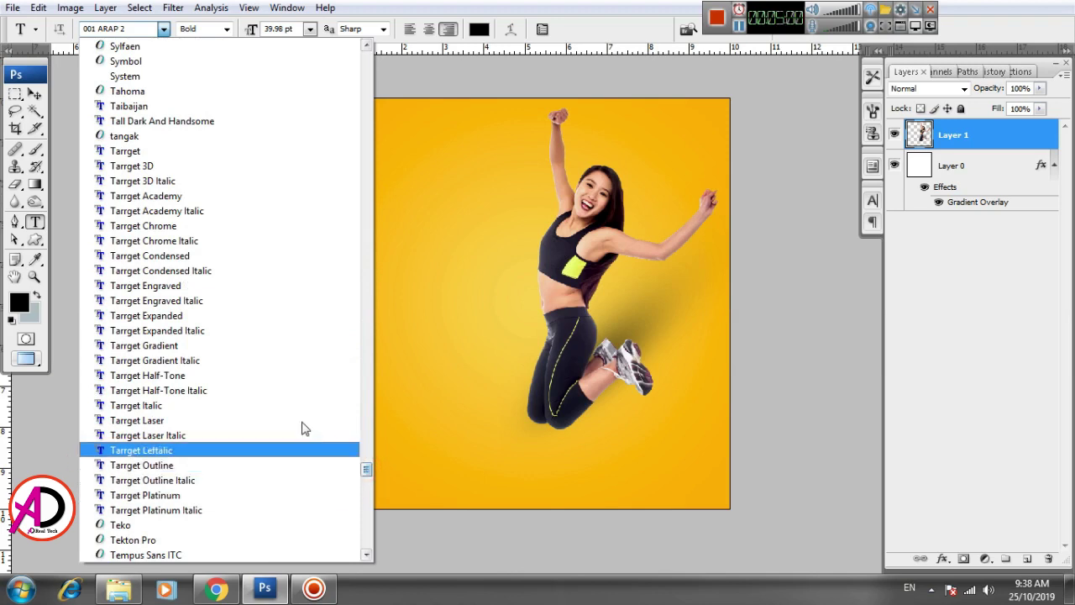
{"action": "left_click", "coordinate": [220, 226]}
Type the word 'say' near the top-left and restyle it in Playball
{"action": "left_click", "coordinate": [374, 214]}
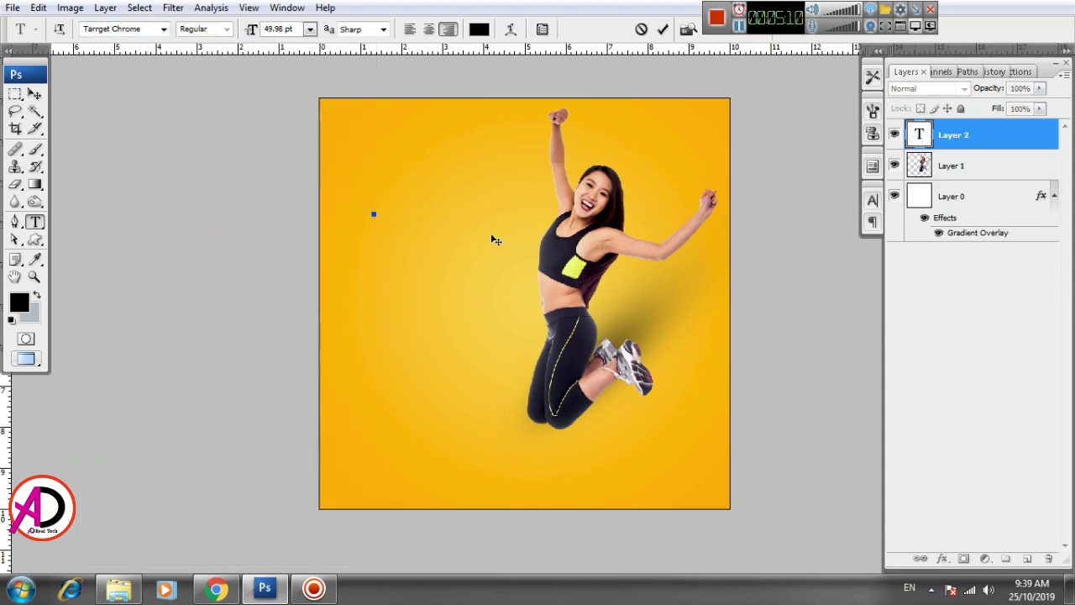
{"action": "type", "text": "DA"}
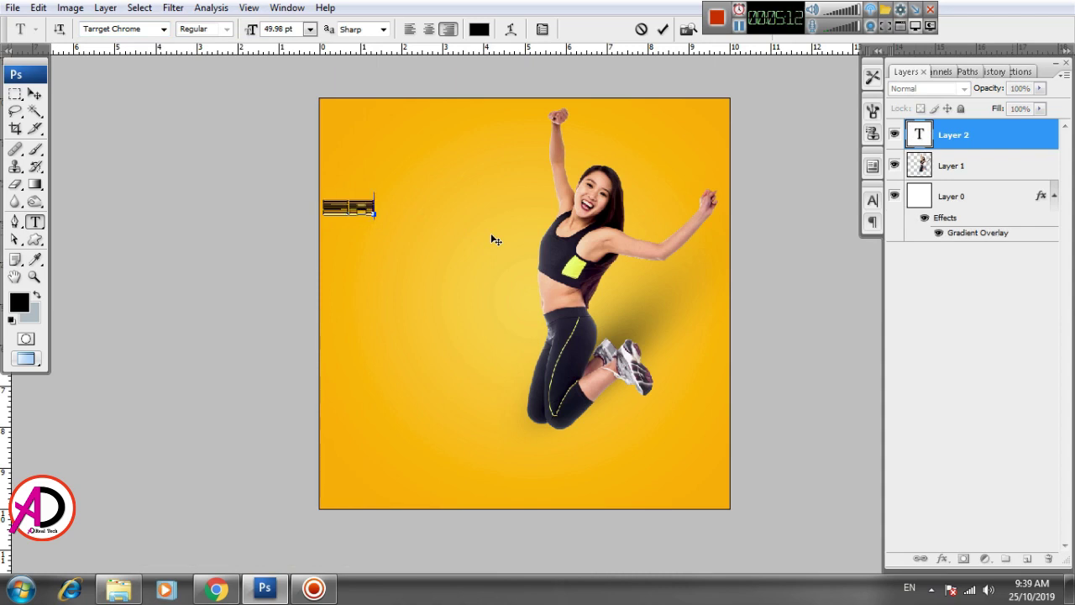
{"action": "key", "text": "BackSpace"}
{"action": "key", "text": "BackSpace"}
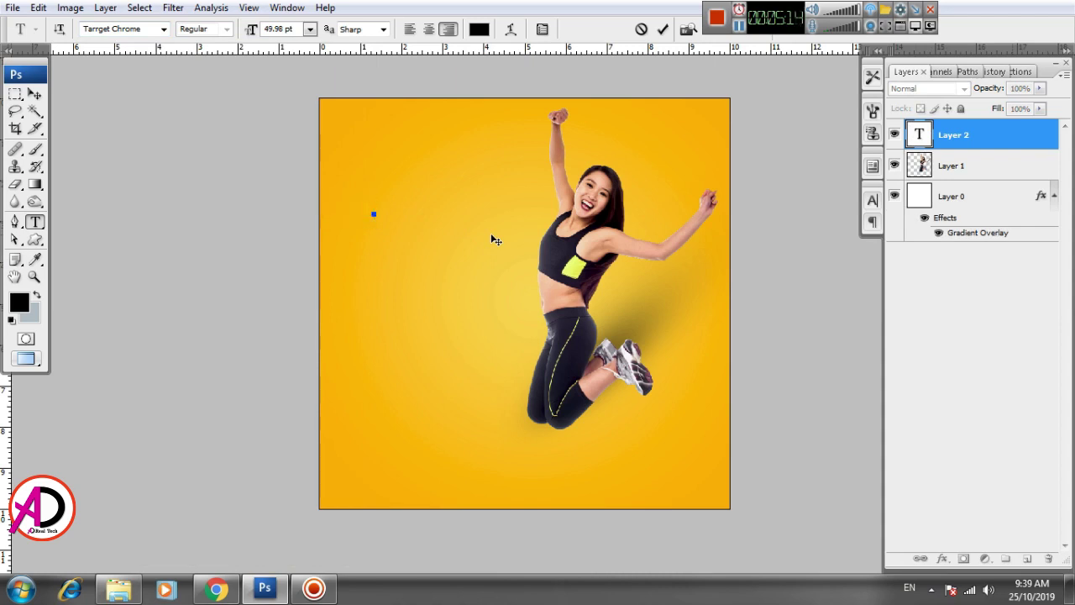
{"action": "type", "text": "AD"}
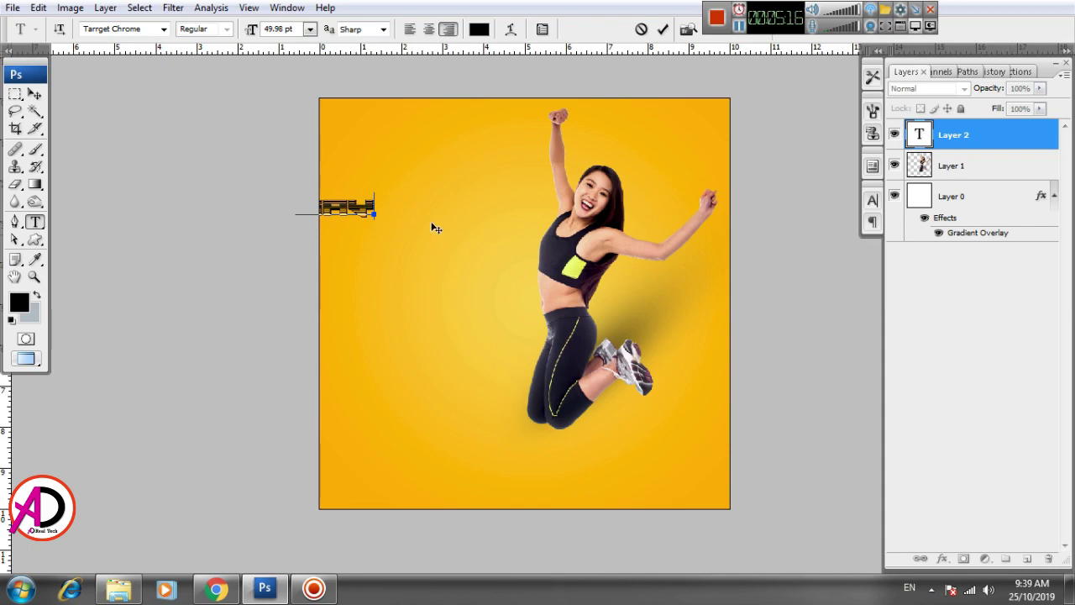
{"action": "double_click", "coordinate": [347, 206]}
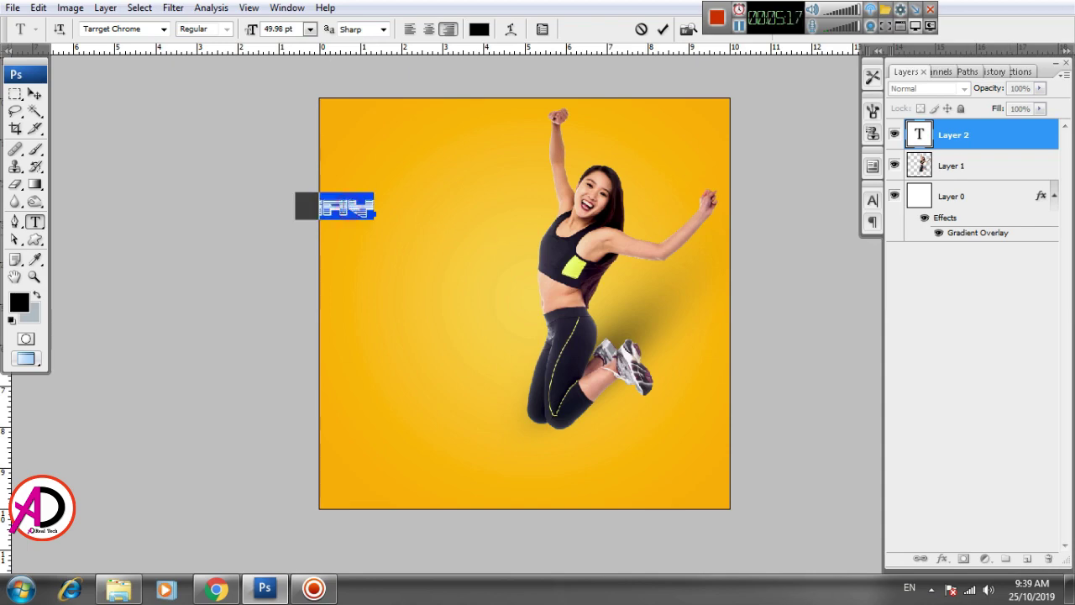
{"action": "left_click", "coordinate": [161, 28]}
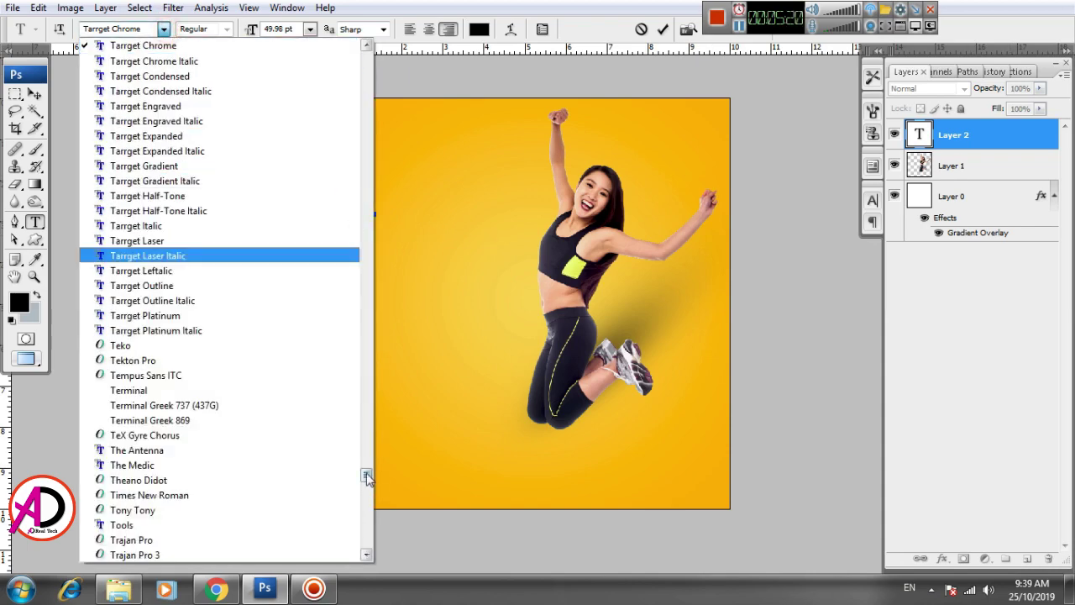
{"action": "left_click_drag", "start_coordinate": [367, 477], "coordinate": [360, 403]}
{"action": "left_click", "coordinate": [178, 217]}
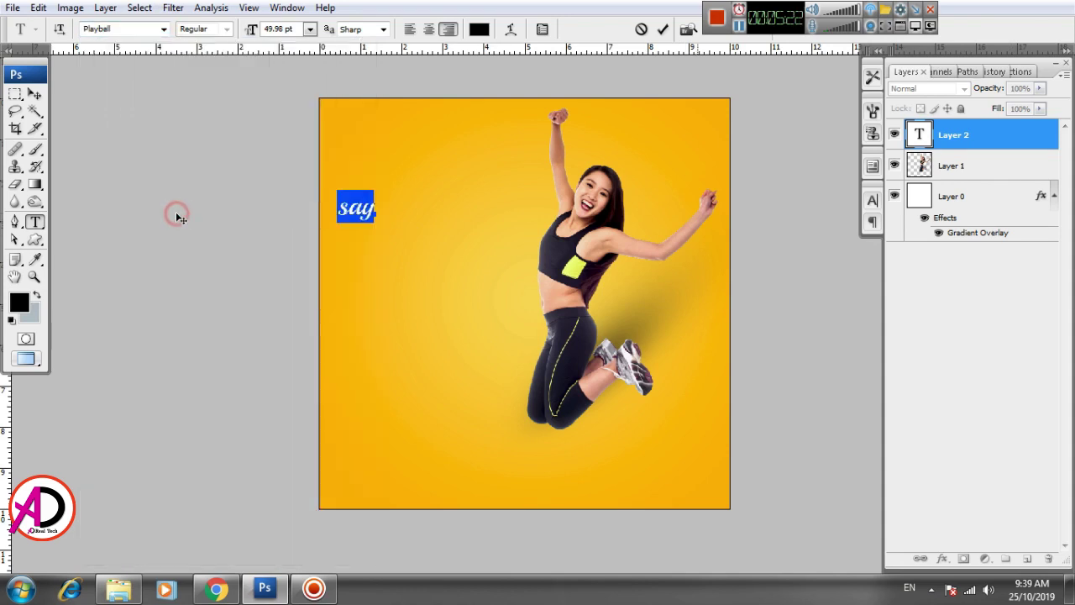
Move 'say' up and right and enlarge it slightly
{"action": "left_click", "coordinate": [35, 95]}
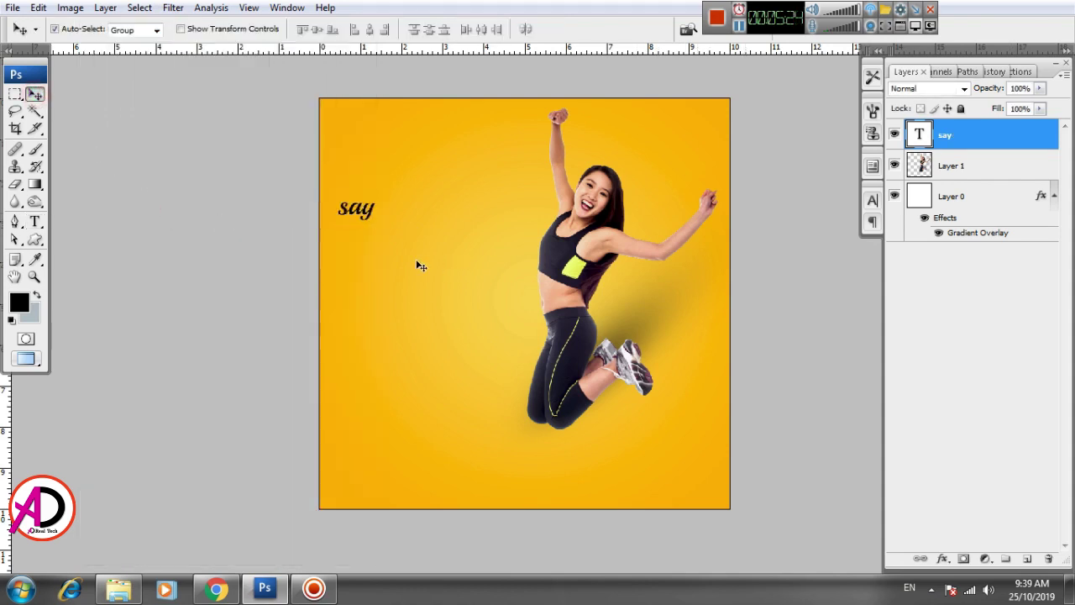
{"action": "left_click_drag", "start_coordinate": [363, 215], "coordinate": [419, 180]}
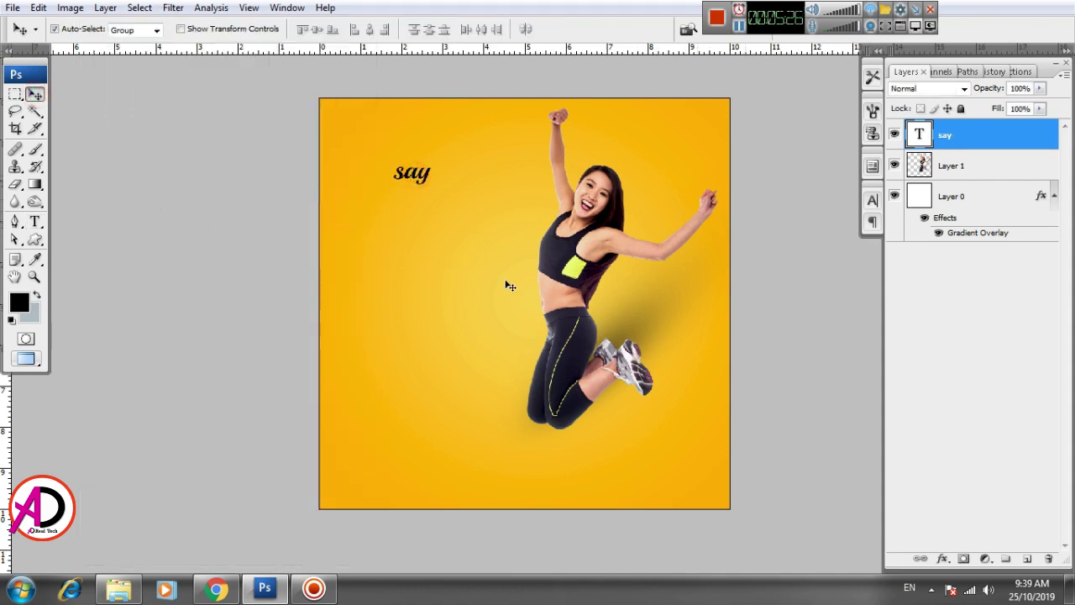
{"action": "key", "text": "ctrl+t"}
{"action": "mouse_move", "coordinate": [429, 190]}
{"action": "left_mouse_down"}
{"action": "mouse_move", "coordinate": [492, 206]}
{"action": "mouse_move", "coordinate": [467, 178]}
{"action": "mouse_move", "coordinate": [454, 186]}
{"action": "mouse_move", "coordinate": [455, 164]}
{"action": "left_mouse_up"}
{"action": "key", "text": "Return"}
Rescale 'say' to about 340% and nudge it slightly right and down near the top-left
{"action": "key", "text": "ctrl+t"}
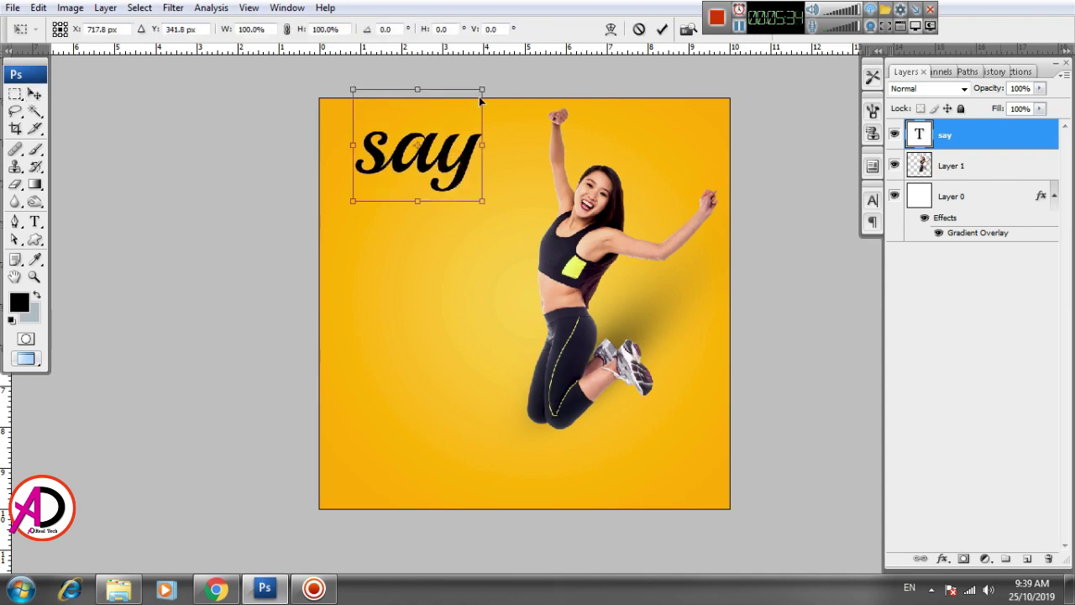
{"action": "left_click_drag", "start_coordinate": [477, 90], "coordinate": [546, 309]}
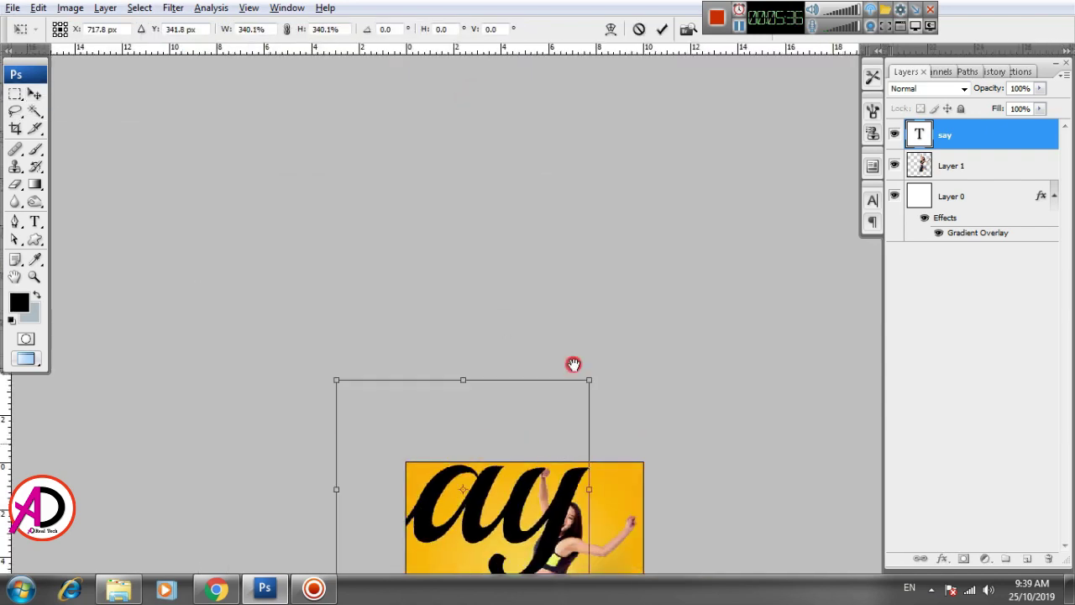
{"action": "left_click_drag", "start_coordinate": [575, 207], "coordinate": [509, 267]}
{"action": "key", "text": "Return"}
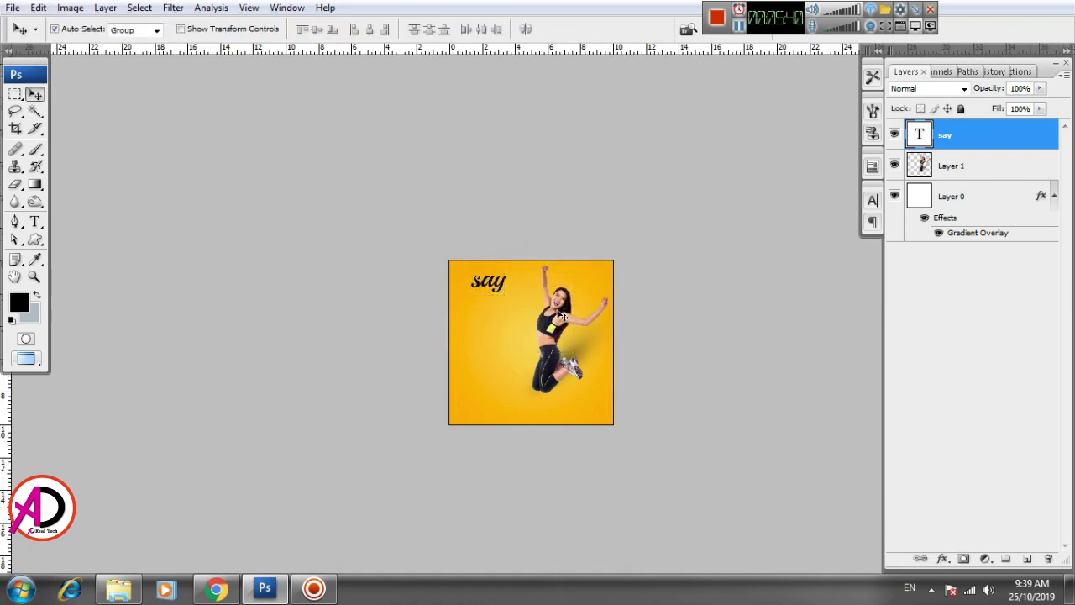
{"action": "scroll", "coordinate": [537, 302], "scroll_direction": "up", "scroll_amount": 1}
{"action": "scroll", "coordinate": [527, 301], "scroll_direction": "up", "scroll_amount": 2}
{"action": "scroll", "coordinate": [554, 294], "scroll_direction": "up", "scroll_amount": 1}
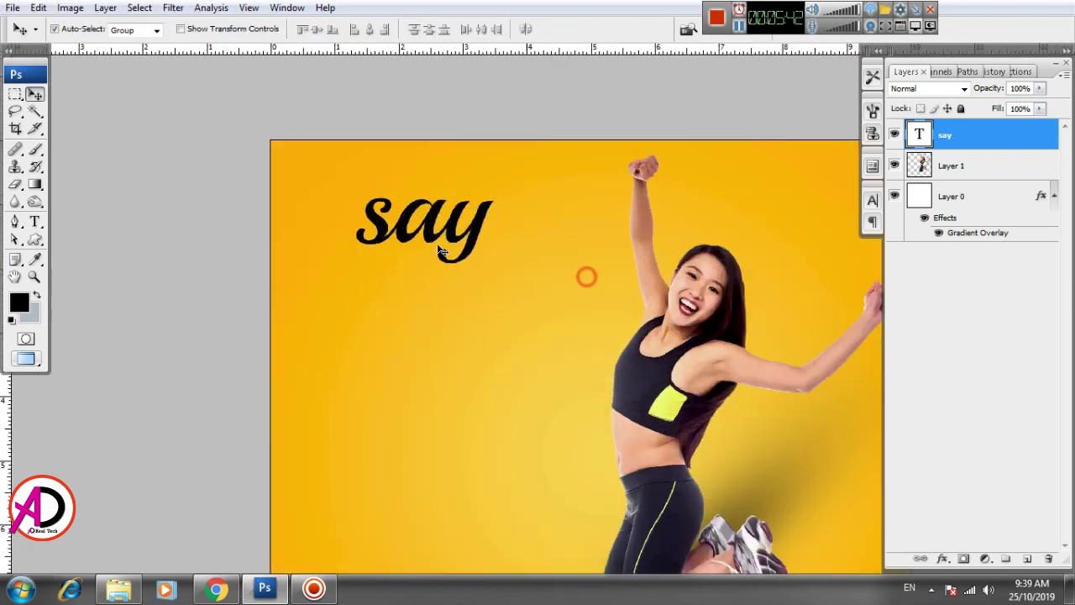
{"action": "left_click_drag", "start_coordinate": [428, 225], "coordinate": [423, 214]}
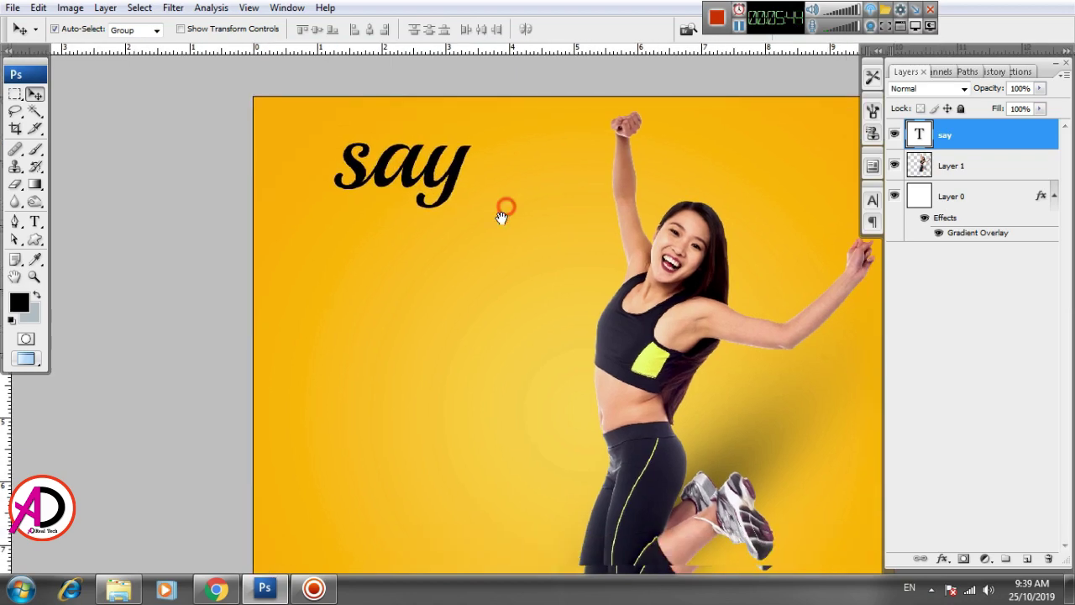
{"action": "scroll", "coordinate": [509, 252], "scroll_direction": "down", "scroll_amount": 2}
{"action": "scroll", "coordinate": [509, 293], "scroll_direction": "up", "scroll_amount": 1}
{"action": "scroll", "coordinate": [517, 281], "scroll_direction": "up", "scroll_amount": 1}
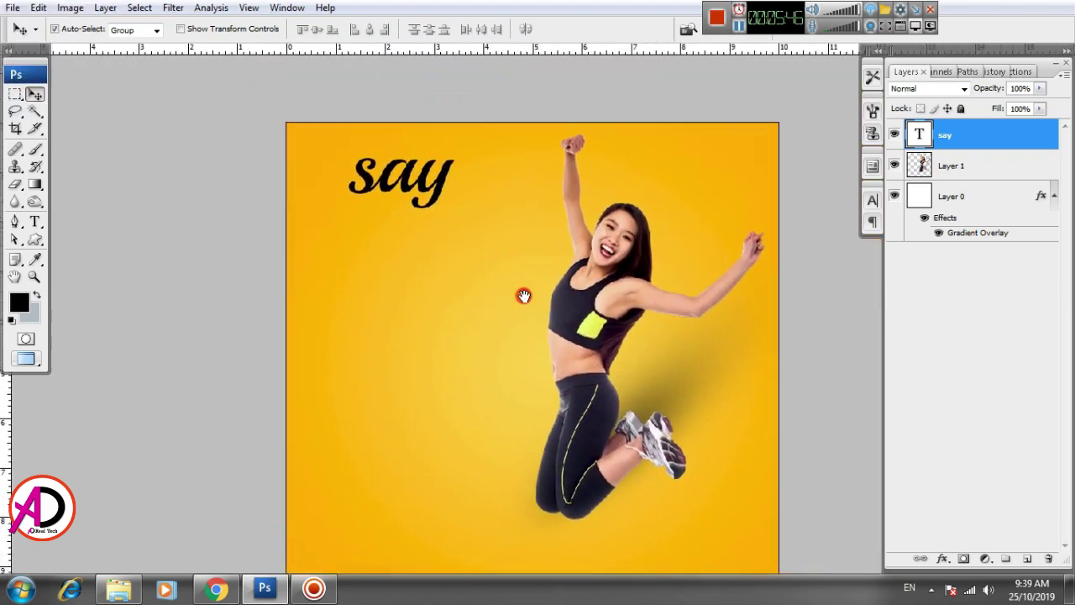
{"action": "left_click_drag", "start_coordinate": [521, 272], "coordinate": [512, 288]}
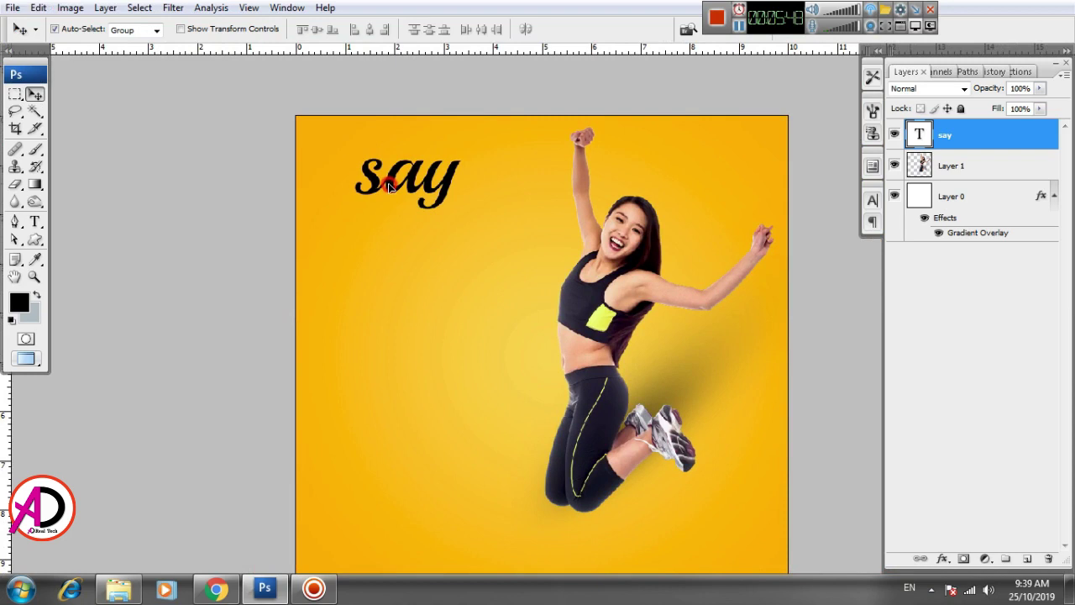
{"action": "left_click_drag", "start_coordinate": [389, 186], "coordinate": [400, 208]}
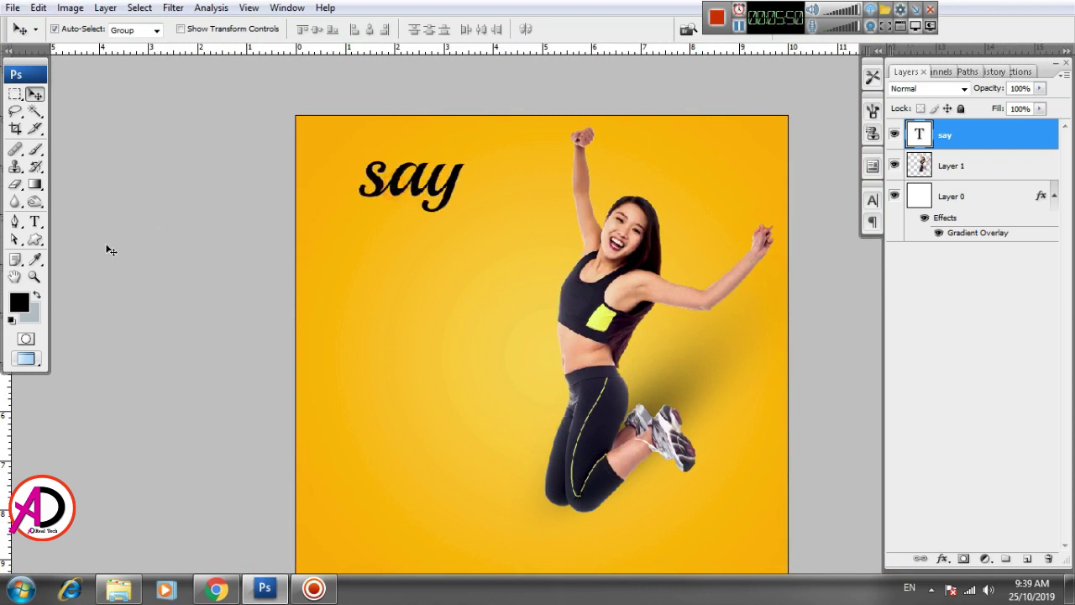
Type and commit the script words 'good bye' as a new text layer
{"action": "left_click", "coordinate": [37, 222]}
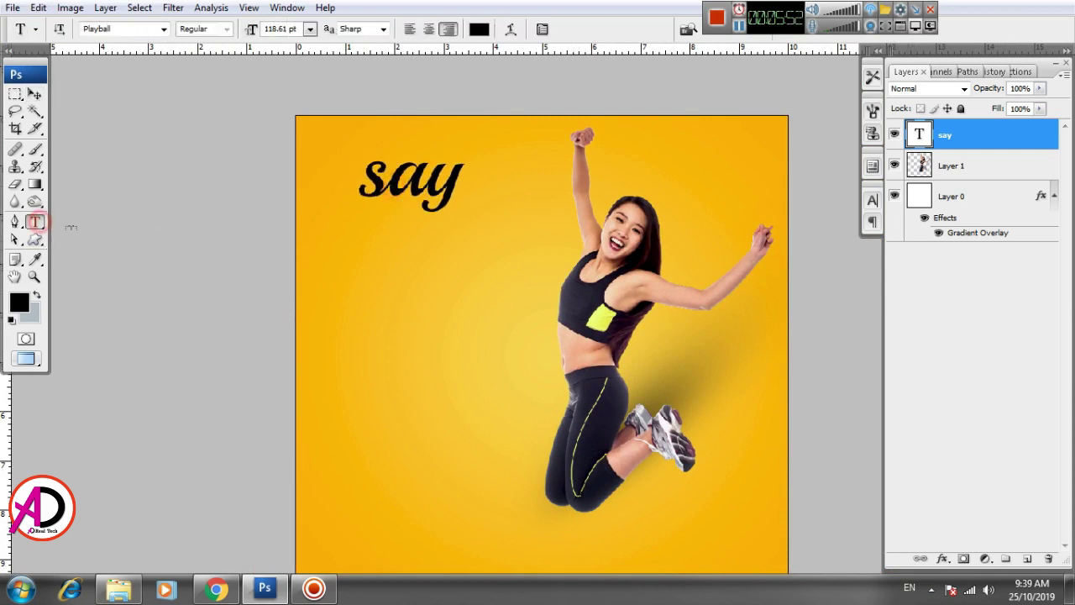
{"action": "left_click", "coordinate": [339, 282]}
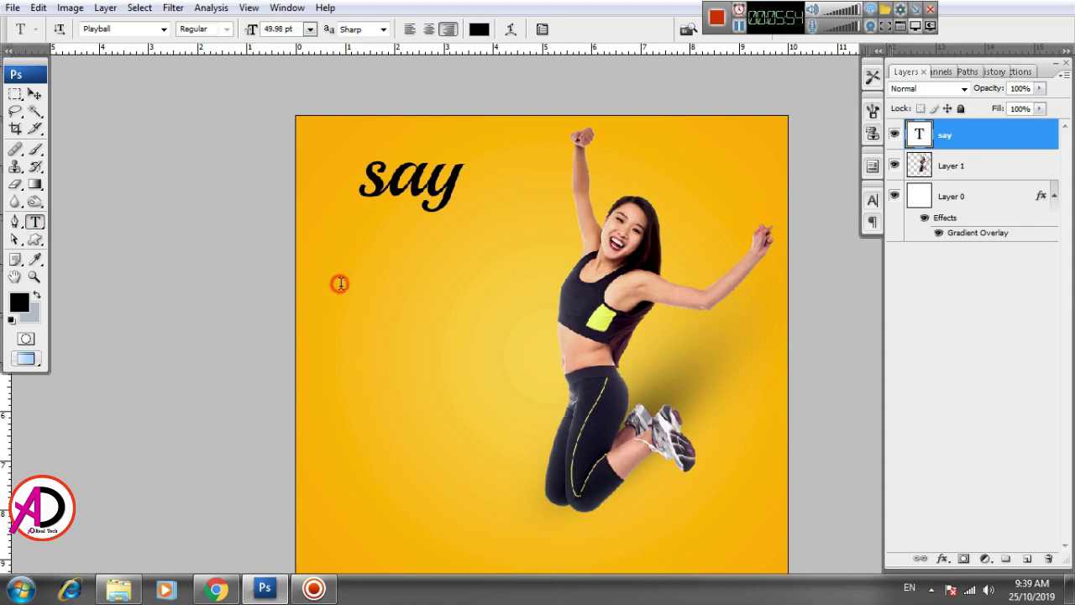
{"action": "type", "text": "you look goo"}
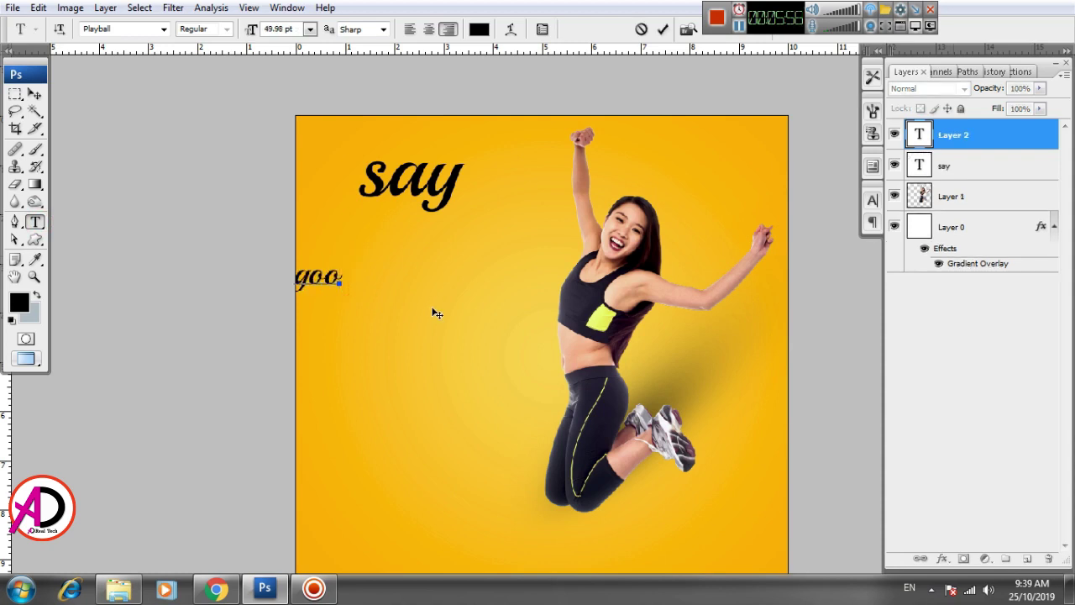
{"action": "type", "text": "d"}
{"action": "type", "text": "G"}
{"action": "type", "text": "ood"}
{"action": "key", "text": "BackSpace"}
{"action": "key", "text": "BackSpace"}
{"action": "key", "text": "BackSpace"}
{"action": "key", "text": "BackSpace"}
{"action": "type", "text": "you look good"}
{"action": "type", "text": " bye"}
{"action": "key", "text": "ctrl+Return"}
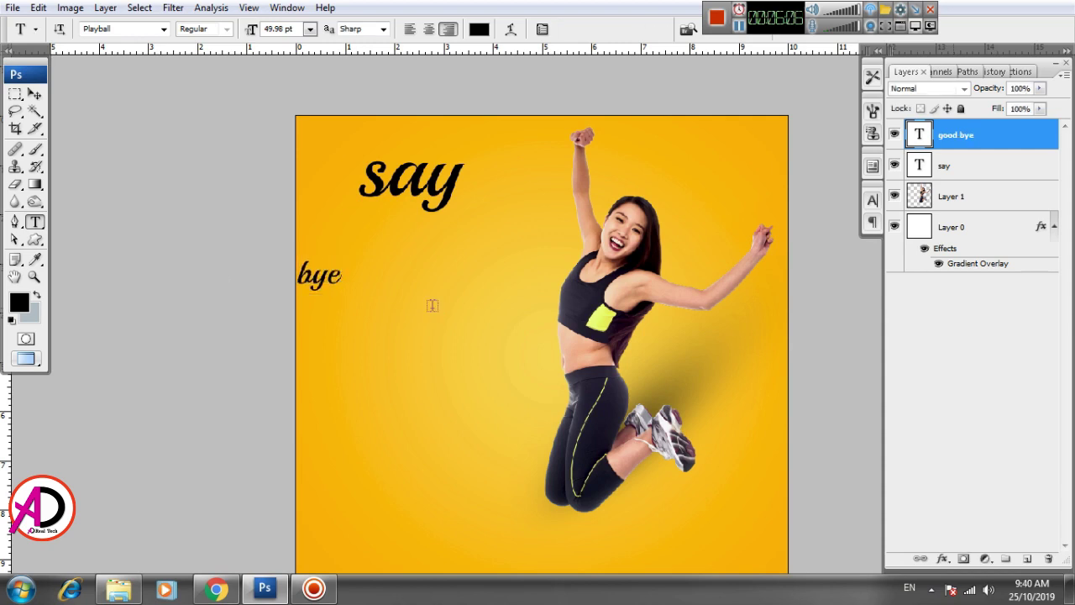
Place 'good bye' directly beneath 'say' and scale it to 140%
{"action": "left_click", "coordinate": [30, 95]}
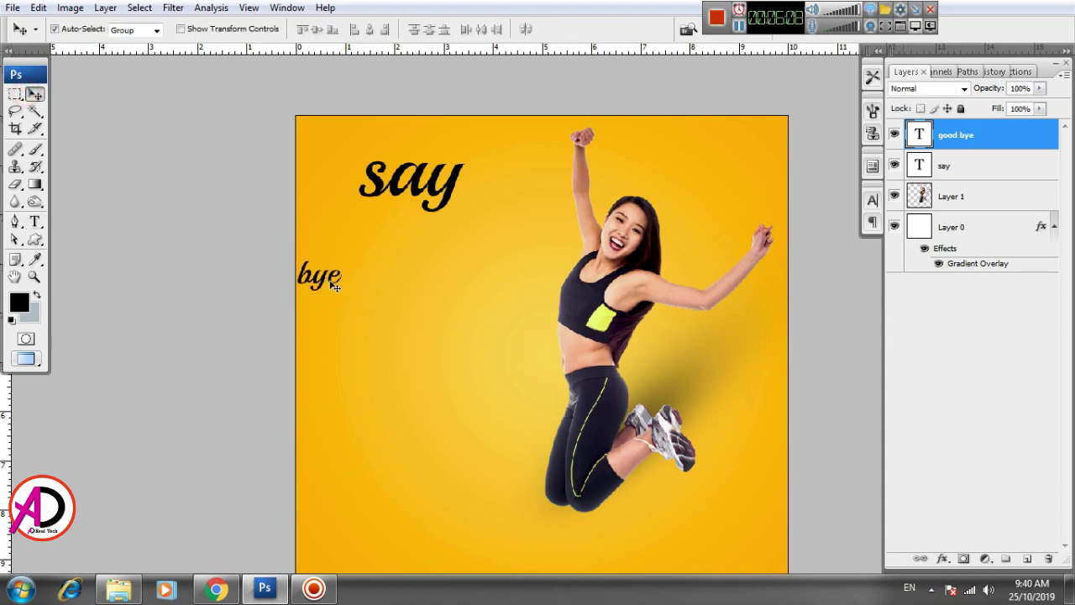
{"action": "left_click_drag", "start_coordinate": [319, 284], "coordinate": [418, 231]}
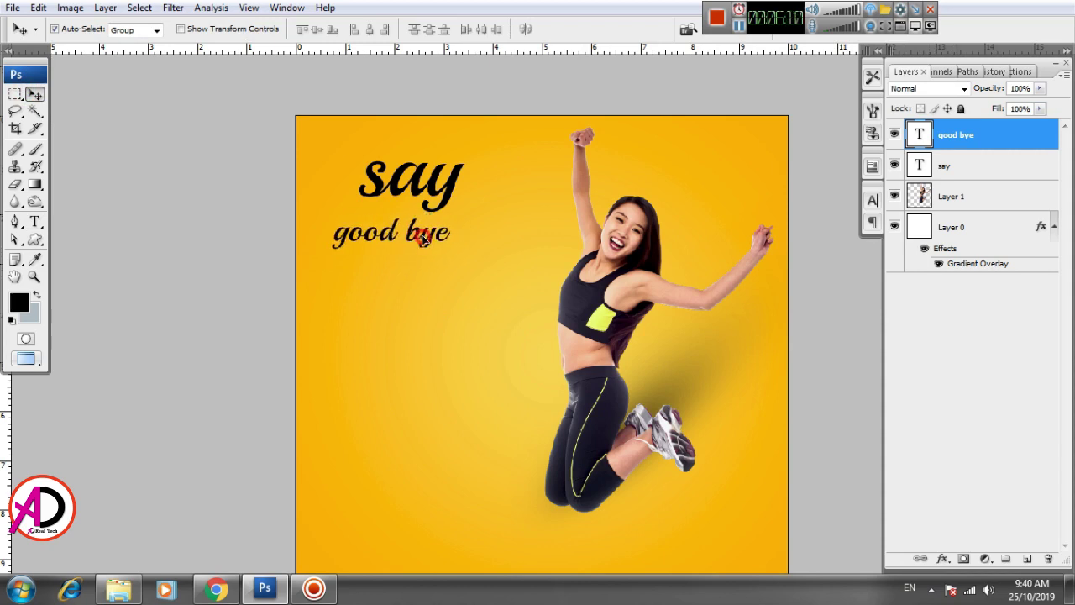
{"action": "key", "text": "ctrl+t"}
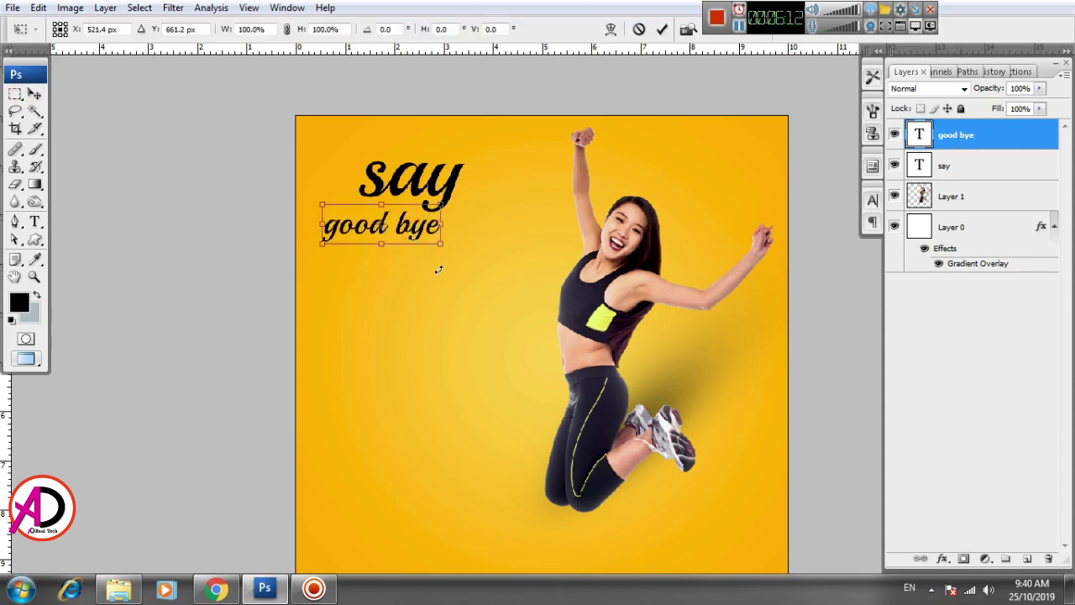
{"action": "left_click_drag", "start_coordinate": [442, 247], "coordinate": [462, 257]}
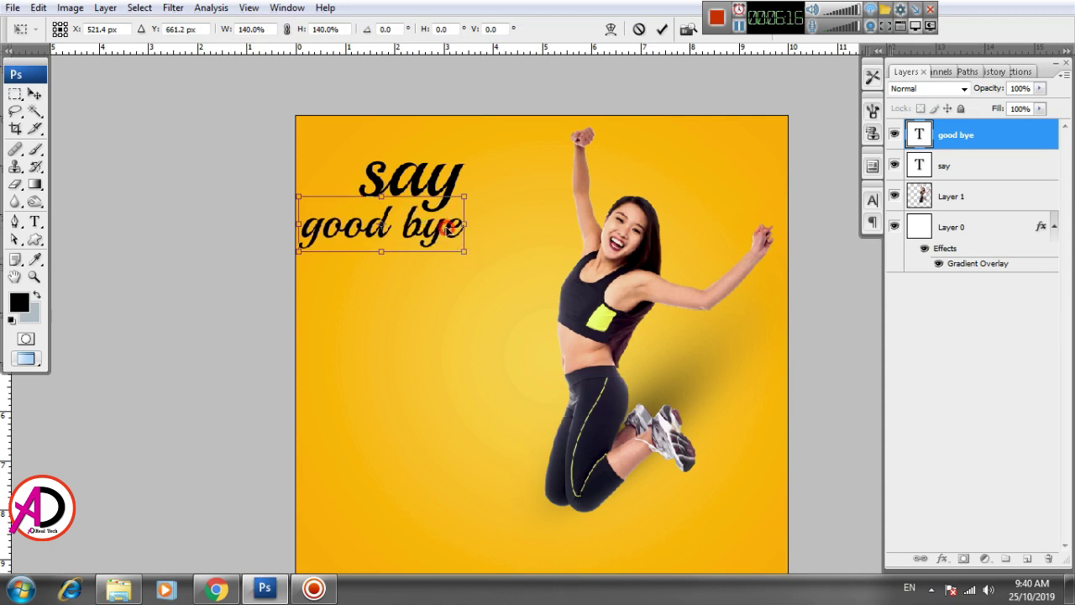
{"action": "left_click_drag", "start_coordinate": [445, 226], "coordinate": [441, 226]}
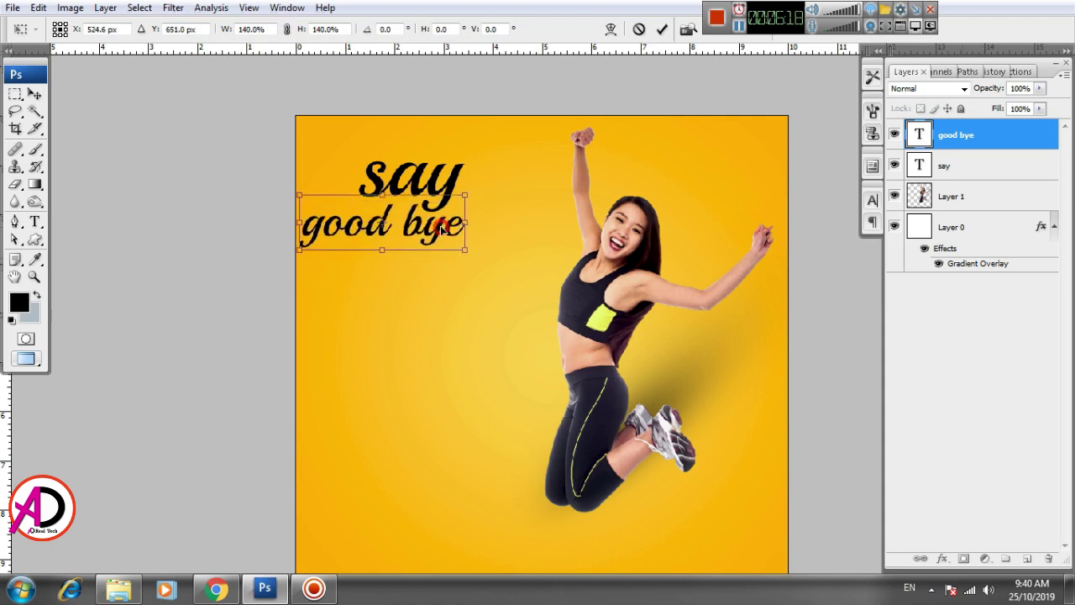
{"action": "key", "text": "Return"}
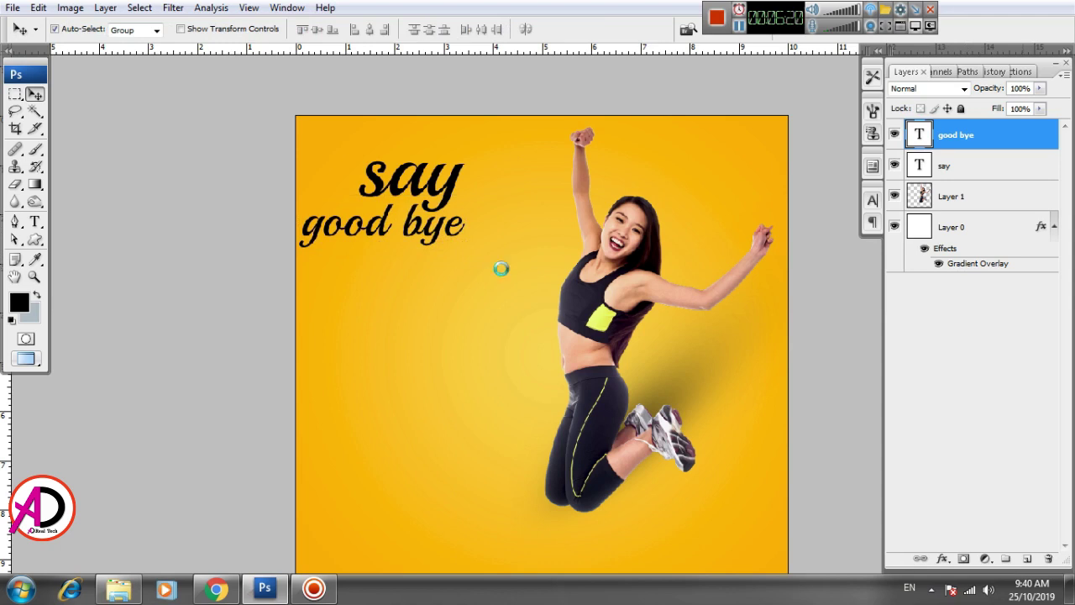
{"action": "key", "text": "Right"}
{"action": "key", "text": "Right"}
{"action": "key", "text": "Left"}
{"action": "key", "text": "Left"}
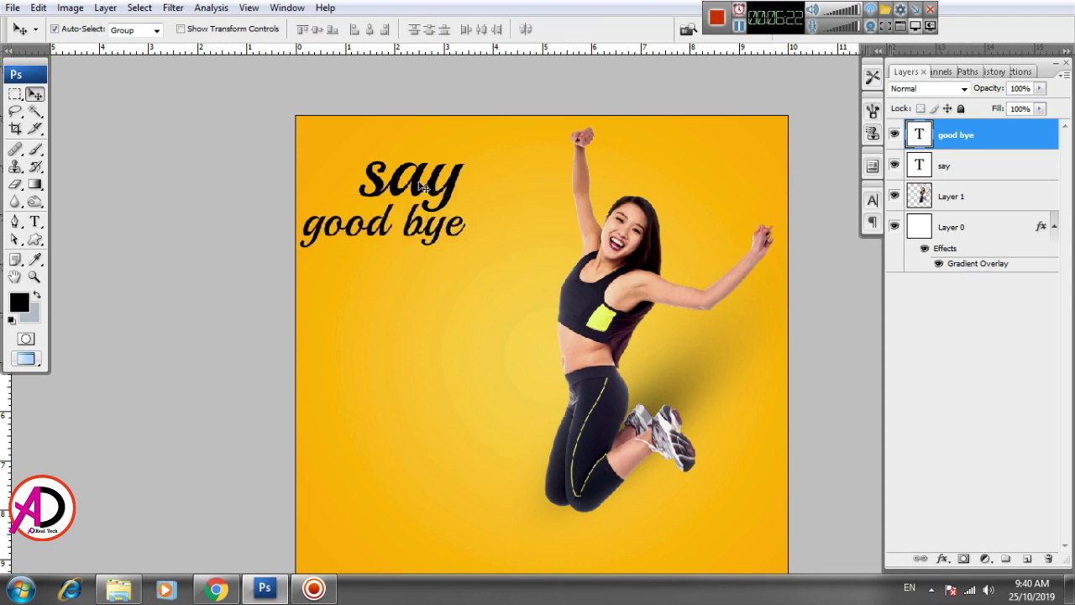
Nudge 'say' a little to the right with the arrow keys
{"action": "left_click", "coordinate": [422, 186]}
{"action": "key", "text": "Right"}
{"action": "key", "text": "Right"}
{"action": "key", "text": "Right"}
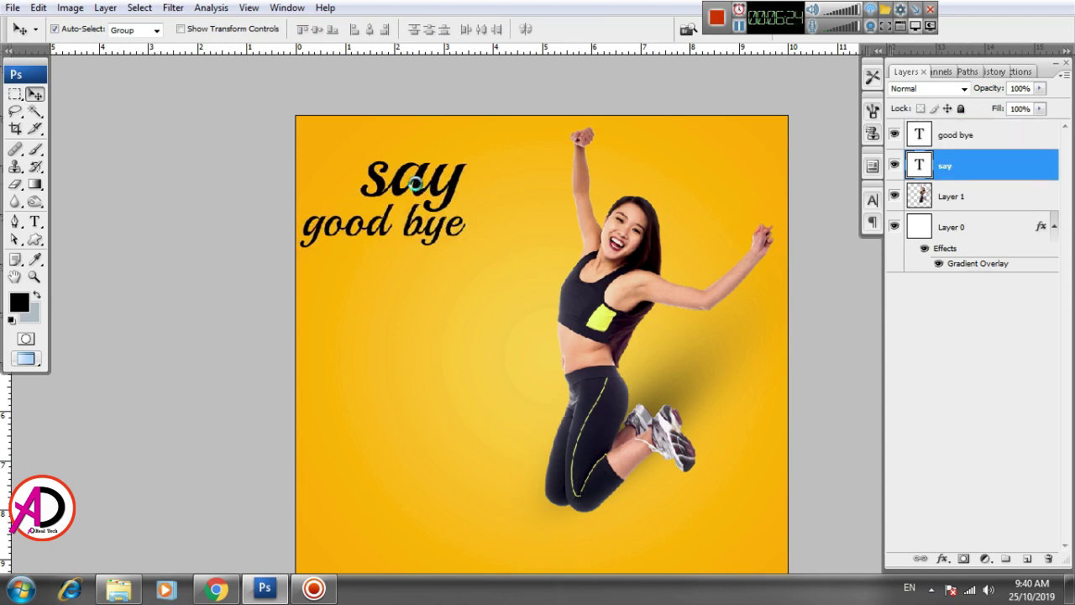
{"action": "key", "text": "Right"}
{"action": "key", "text": "Right"}
{"action": "key", "text": "Right"}
{"action": "key", "text": "Right"}
{"action": "key", "text": "Right"}
{"action": "key", "text": "Right"}
{"action": "key", "text": "Right"}
{"action": "key", "text": "Right"}
{"action": "key", "text": "Right"}
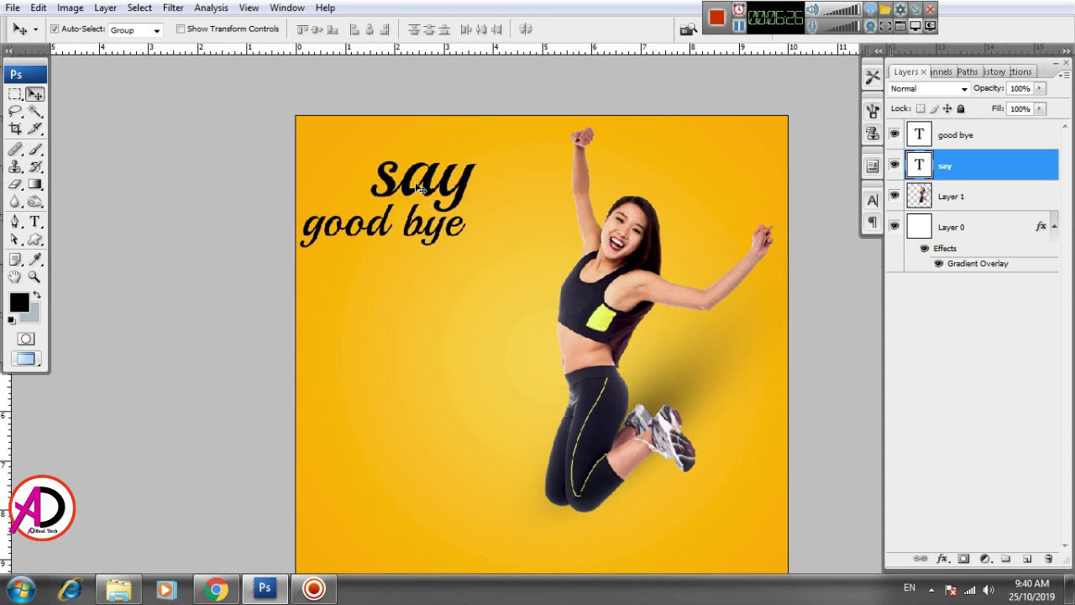
{"action": "key", "text": "Right"}
{"action": "key", "text": "Right"}
{"action": "key", "text": "Right"}
{"action": "left_click_drag", "start_coordinate": [488, 311], "coordinate": [487, 277]}
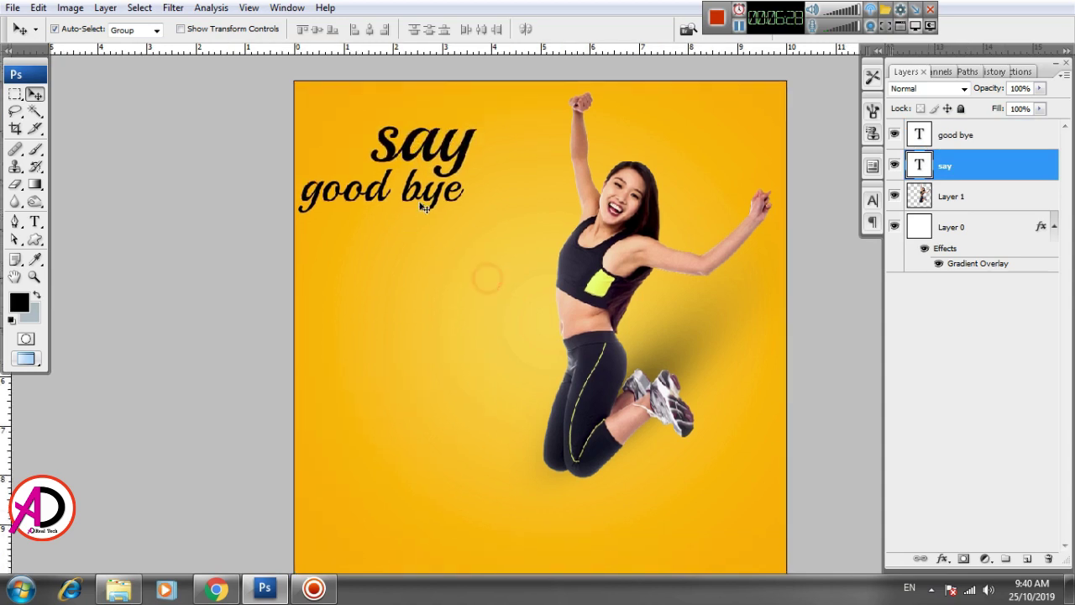
Add the word 'To' under 'good bye' and scale it to 81.9%
{"action": "left_click", "coordinate": [34, 221]}
{"action": "left_click", "coordinate": [357, 273]}
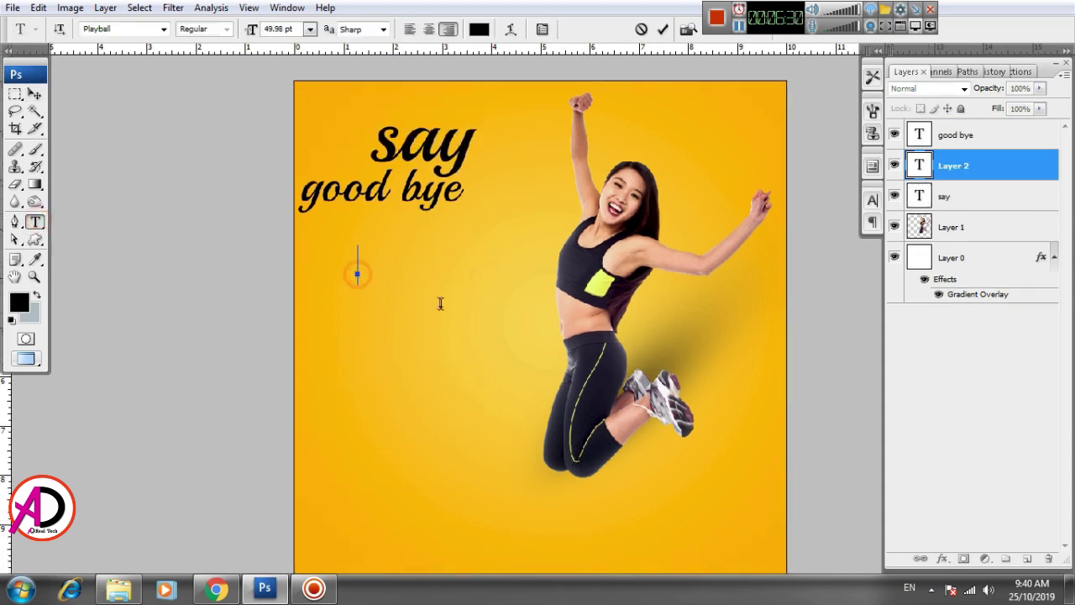
{"action": "type", "text": "To"}
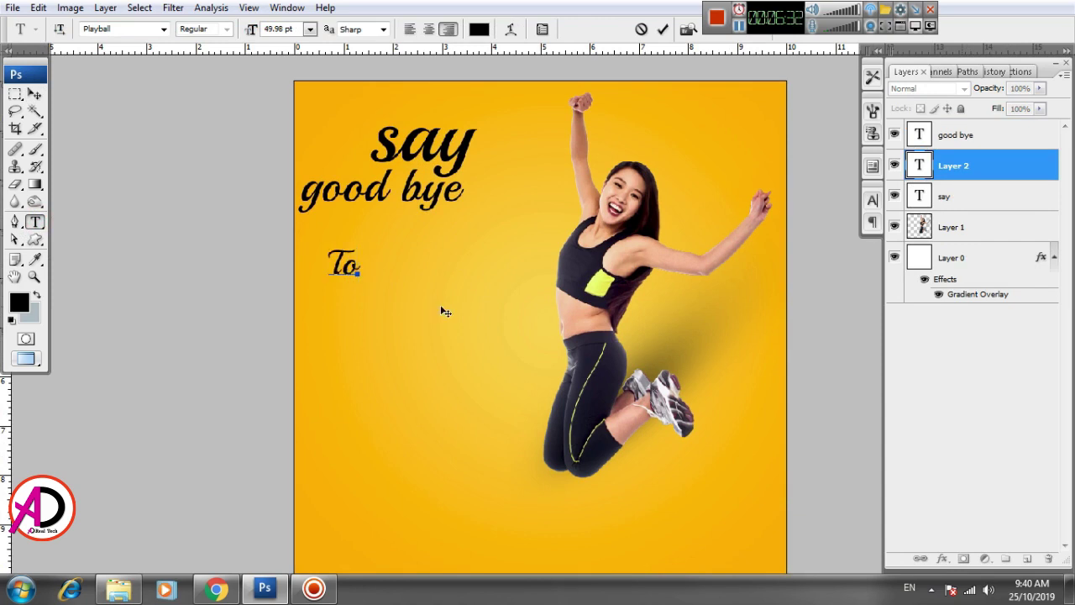
{"action": "key", "text": "ctrl+Return"}
{"action": "key", "text": "v"}
{"action": "key", "text": "ctrl+t"}
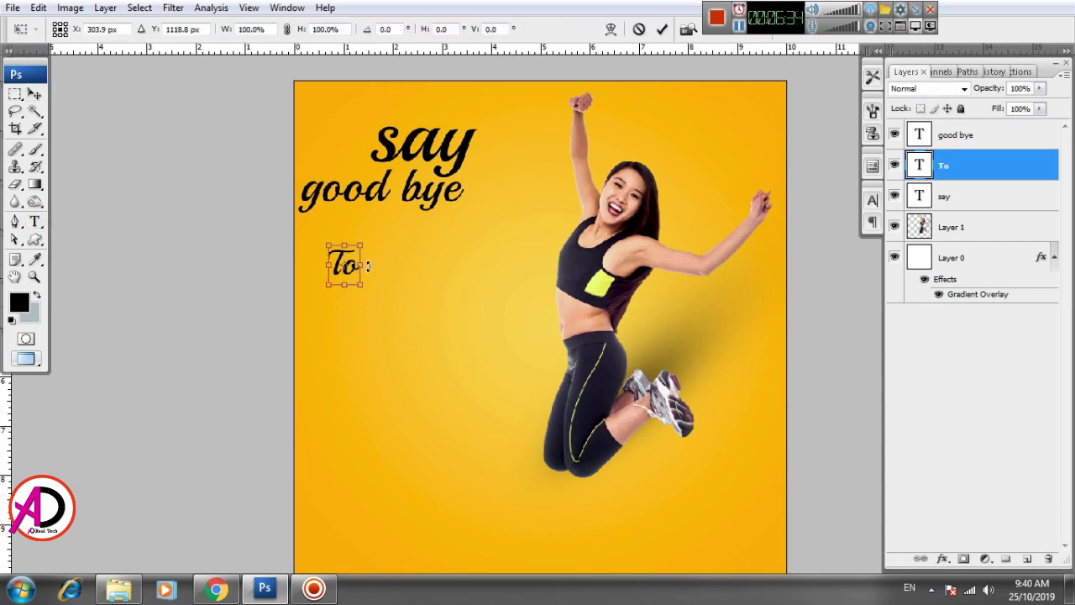
{"action": "mouse_move", "coordinate": [363, 245]}
{"action": "left_mouse_down"}
{"action": "mouse_move", "coordinate": [455, 225]}
{"action": "mouse_move", "coordinate": [408, 221]}
{"action": "mouse_move", "coordinate": [409, 210]}
{"action": "left_mouse_up"}
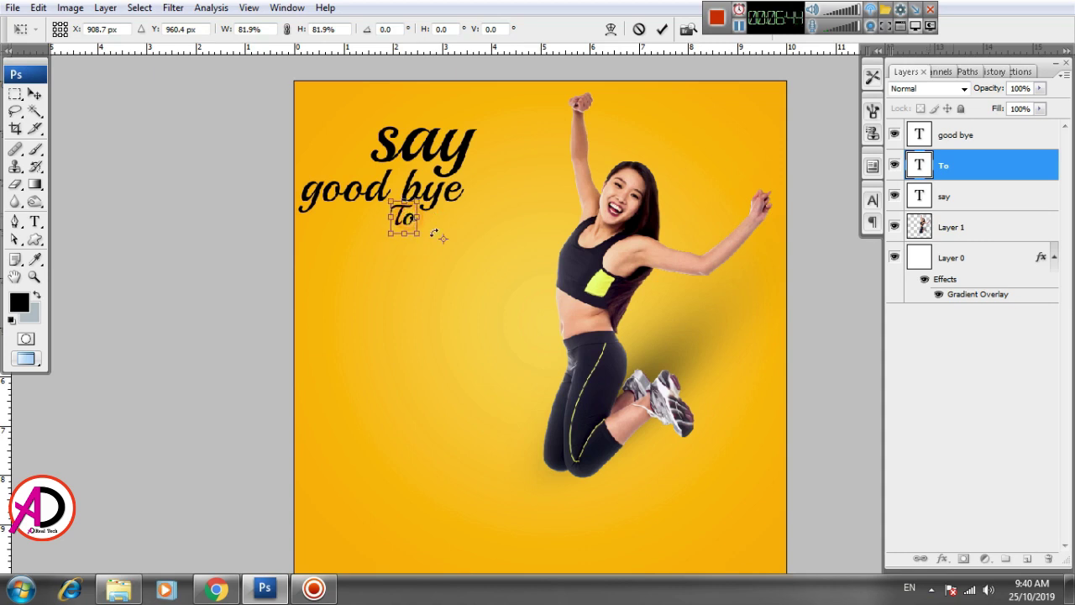
{"action": "key", "text": "Down"}
{"action": "key", "text": "Down"}
{"action": "key", "text": "Down"}
{"action": "key", "text": "Down"}
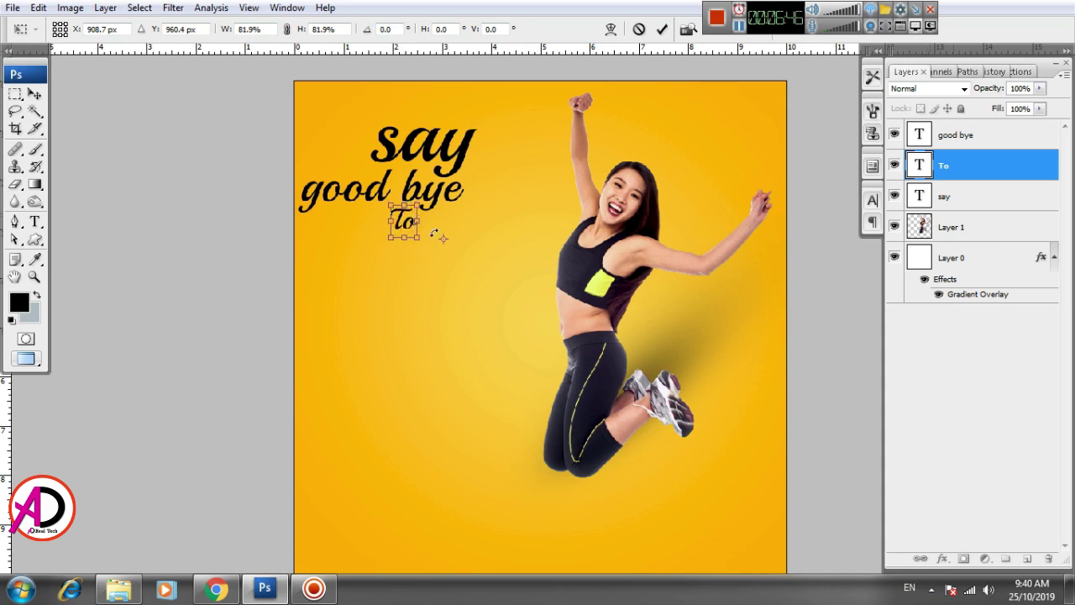
{"action": "key", "text": "Return"}
Start a new text line lower on the poster with the Type tool
{"action": "scroll", "coordinate": [392, 278], "scroll_direction": "down", "scroll_amount": 2}
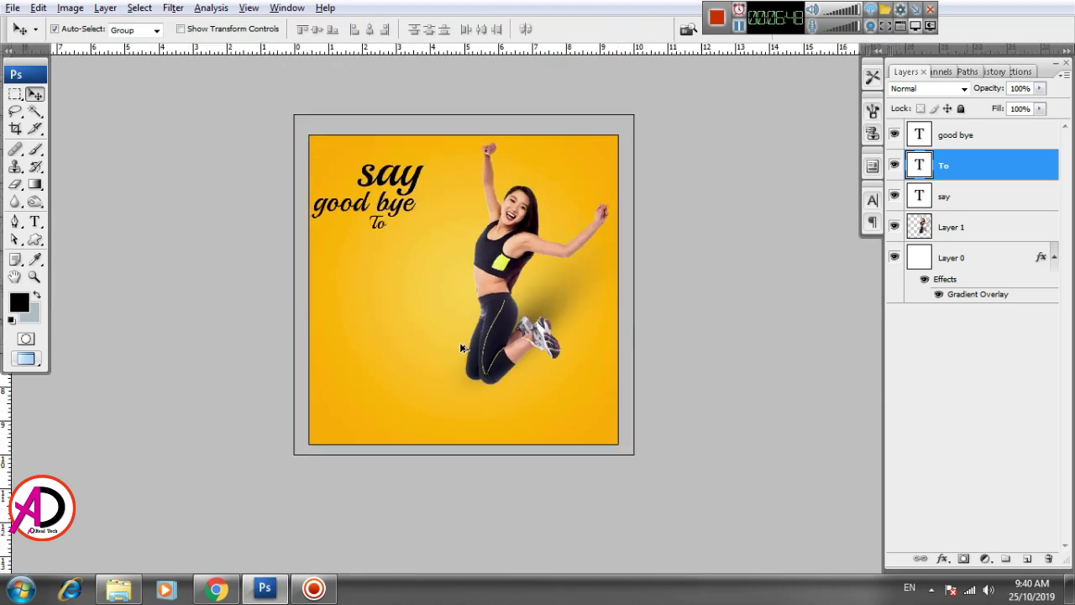
{"action": "scroll", "coordinate": [462, 347], "scroll_direction": "up", "scroll_amount": 3}
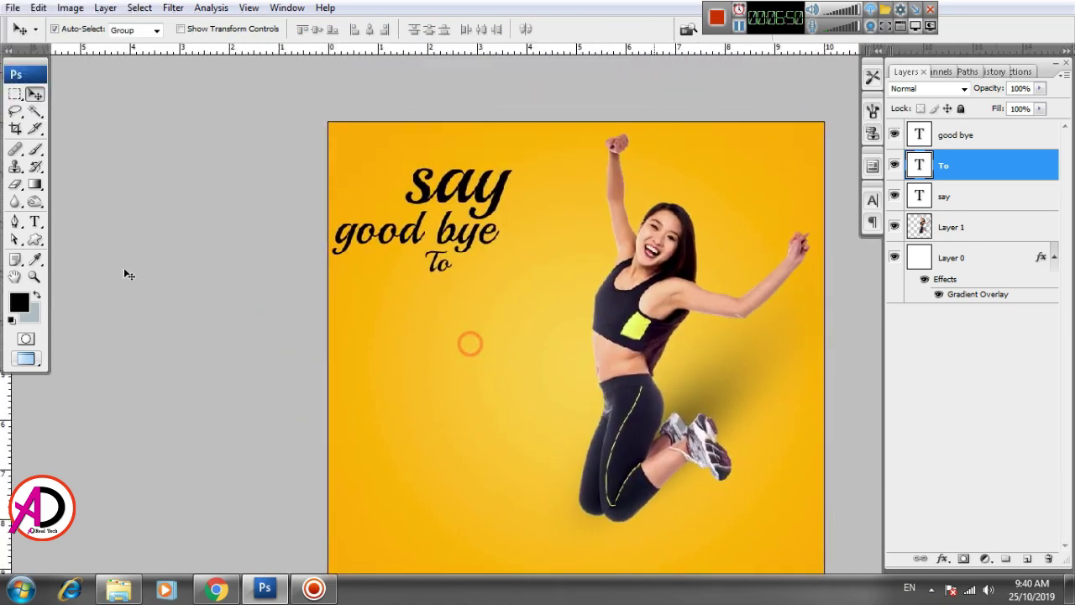
{"action": "left_click", "coordinate": [37, 222]}
{"action": "left_click", "coordinate": [402, 342]}
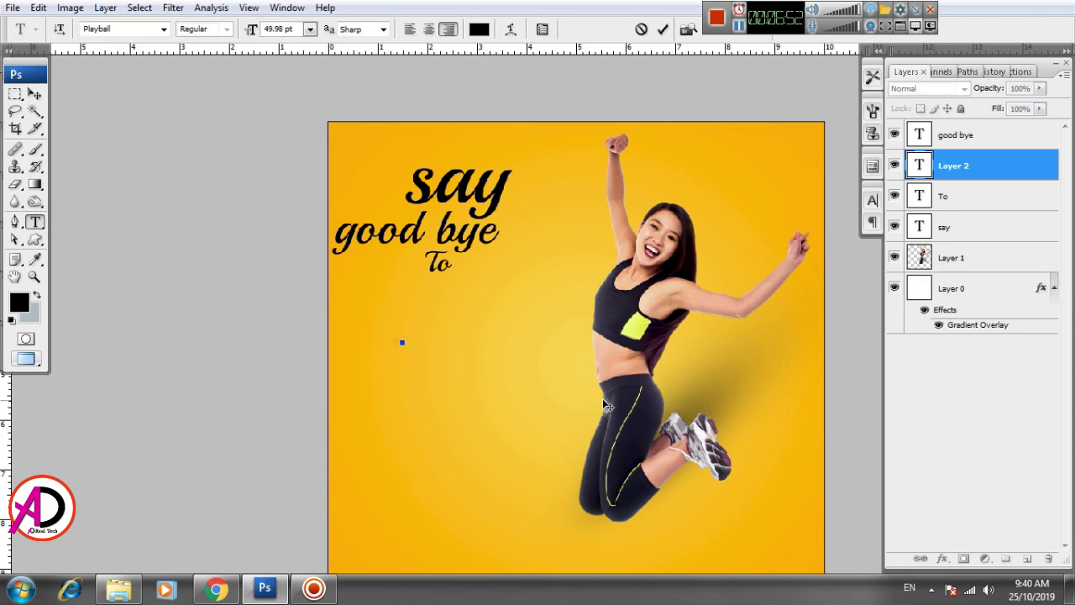
Type 'fat', scale it to 166.3% and place it right of 'To'
{"action": "type", "text": "fact"}
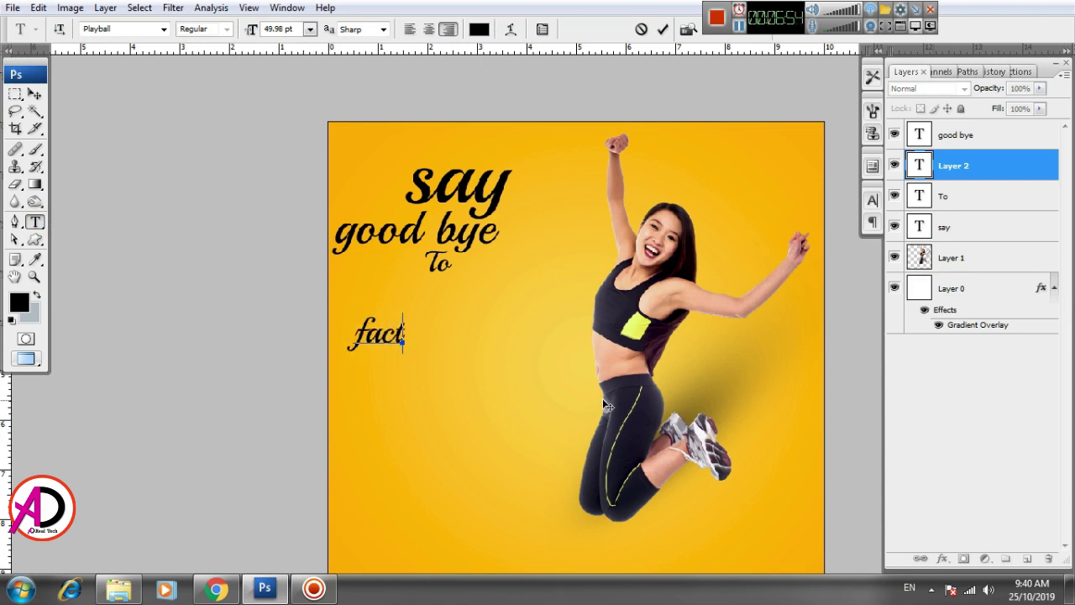
{"action": "key", "text": "BackSpace"}
{"action": "key", "text": "BackSpace"}
{"action": "type", "text": "t"}
{"action": "key", "text": "ctrl+Return"}
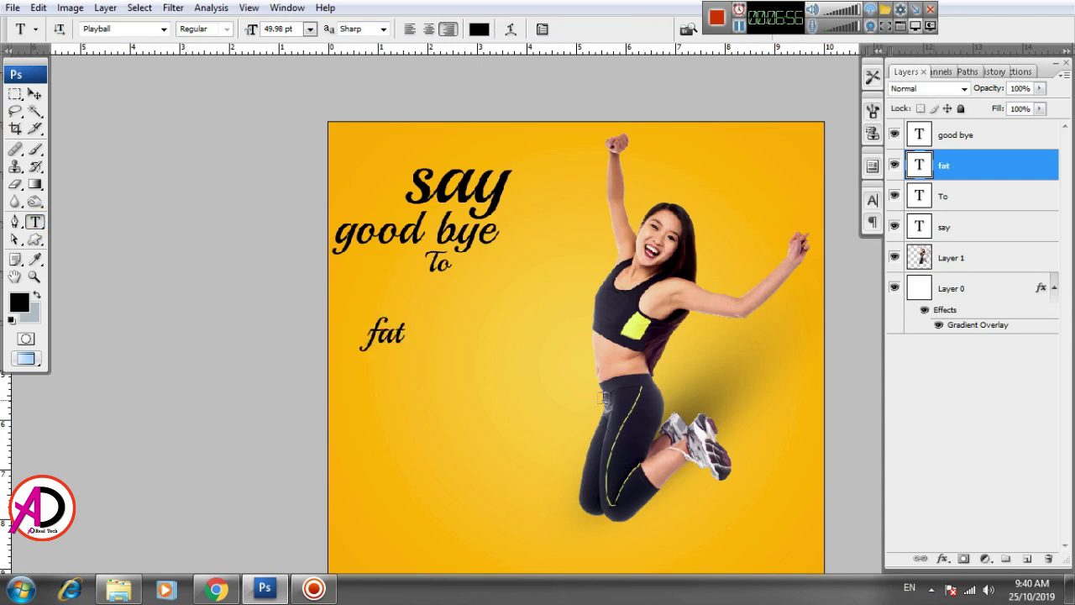
{"action": "key", "text": "ctrl+t"}
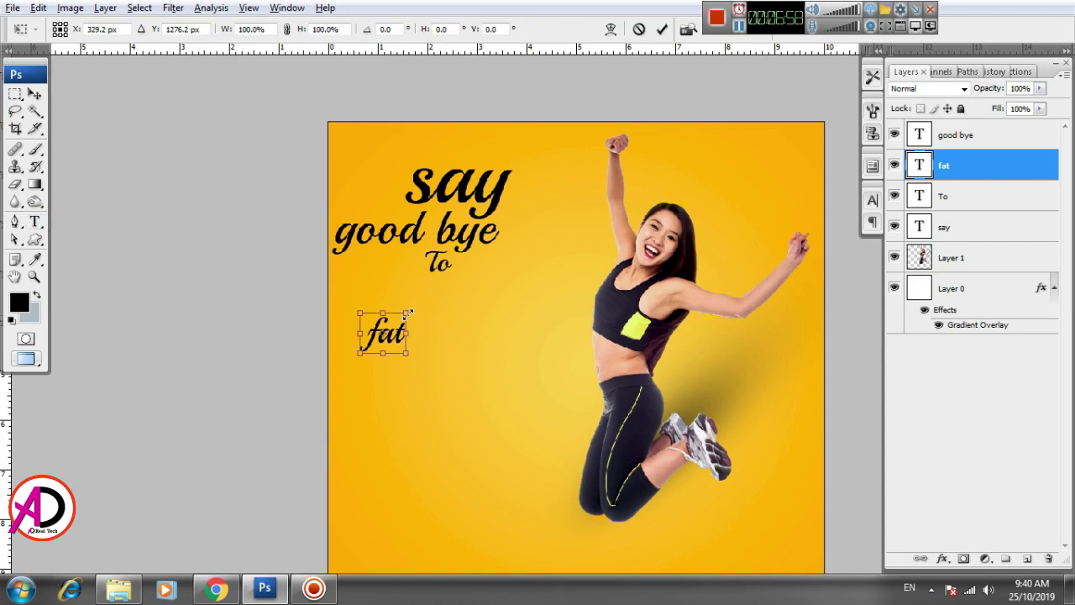
{"action": "mouse_move", "coordinate": [409, 312]}
{"action": "left_mouse_down"}
{"action": "mouse_move", "coordinate": [422, 297]}
{"action": "mouse_move", "coordinate": [498, 287]}
{"action": "left_mouse_up"}
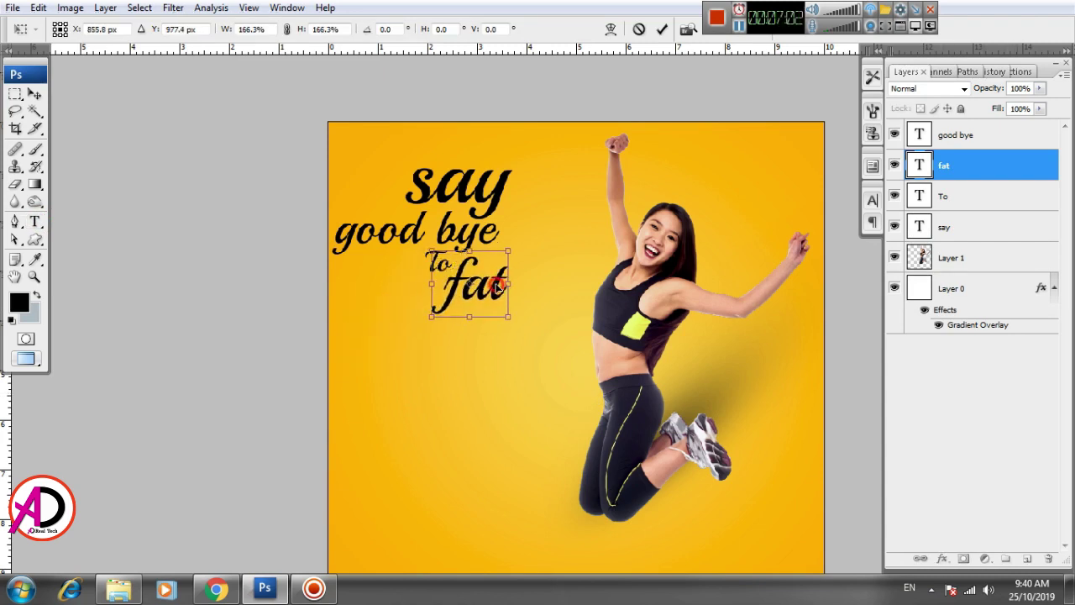
{"action": "key", "text": "Return"}
{"action": "key", "text": "t"}
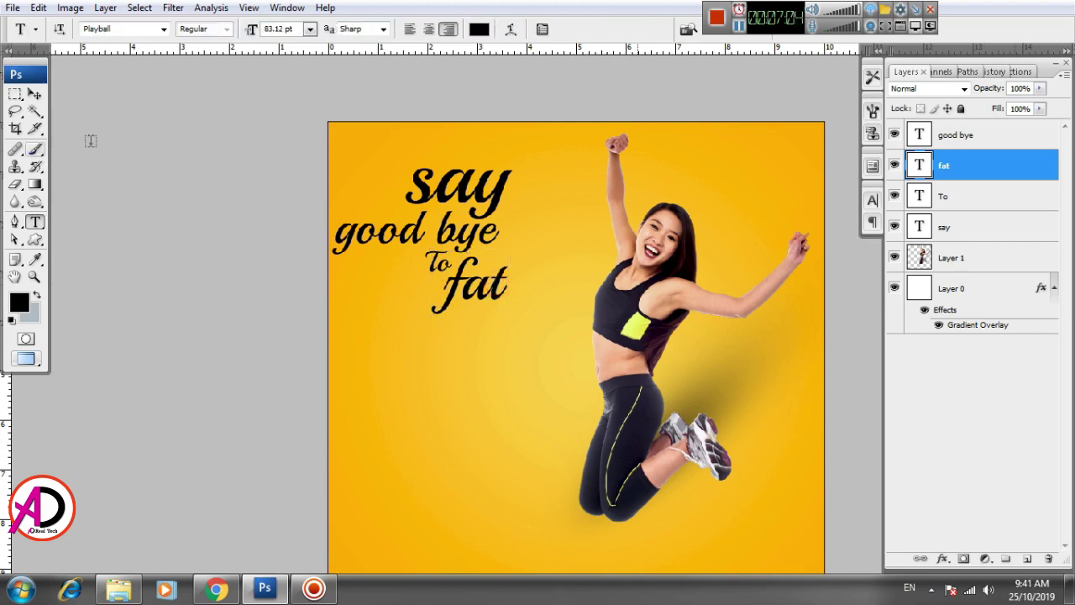
{"action": "left_click", "coordinate": [504, 338], "text": "ctrl"}
Select all of 'good bye' and start picking a blue in its text colour picker
{"action": "left_click", "coordinate": [340, 245]}
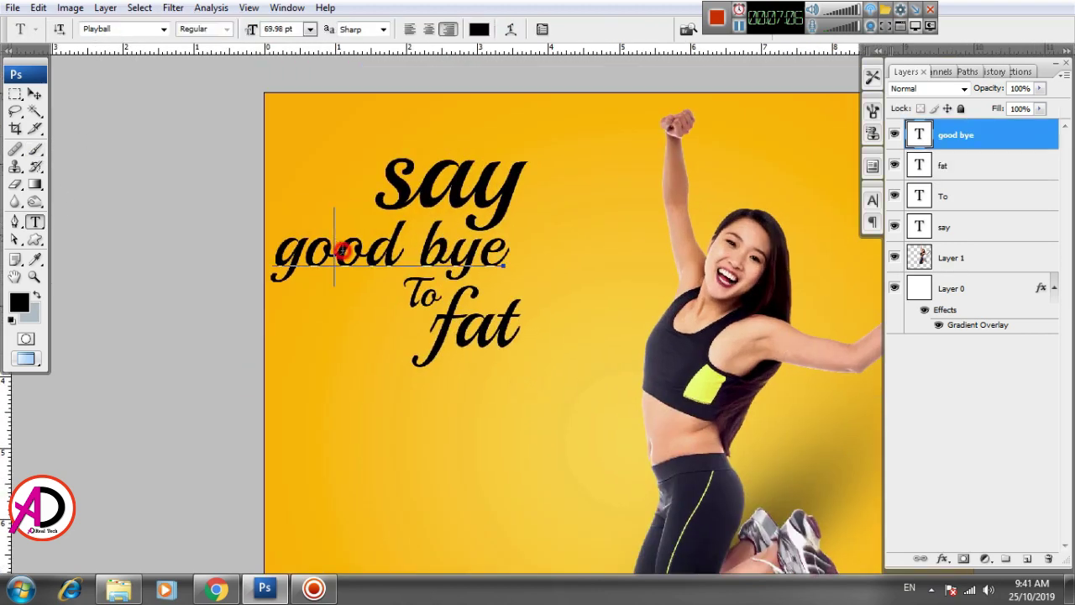
{"action": "key", "text": "ctrl+a"}
{"action": "left_click", "coordinate": [872, 202]}
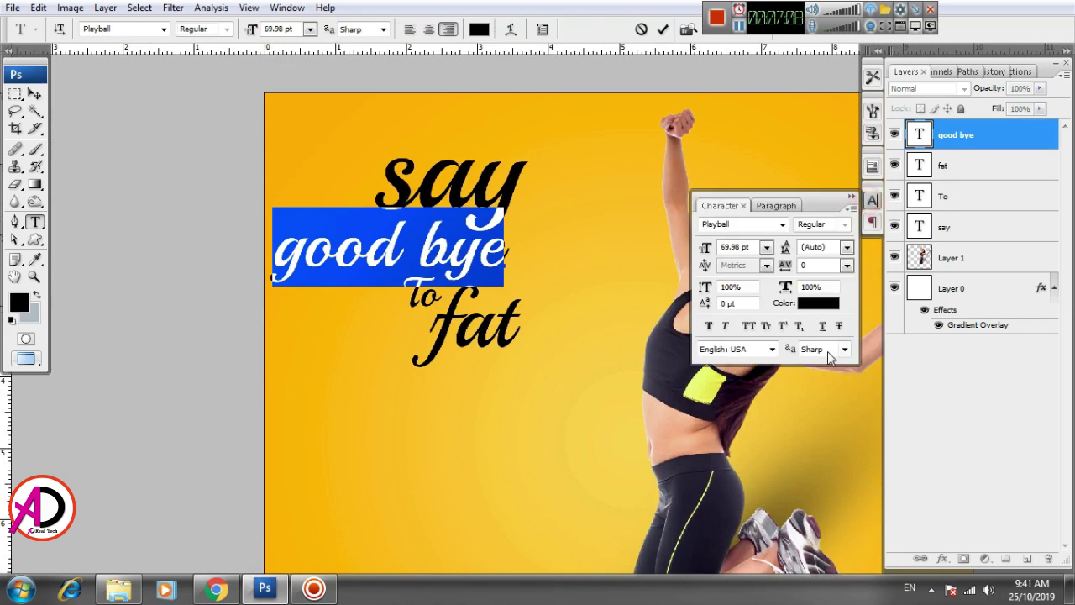
{"action": "left_click", "coordinate": [817, 295]}
{"action": "left_click", "coordinate": [691, 394]}
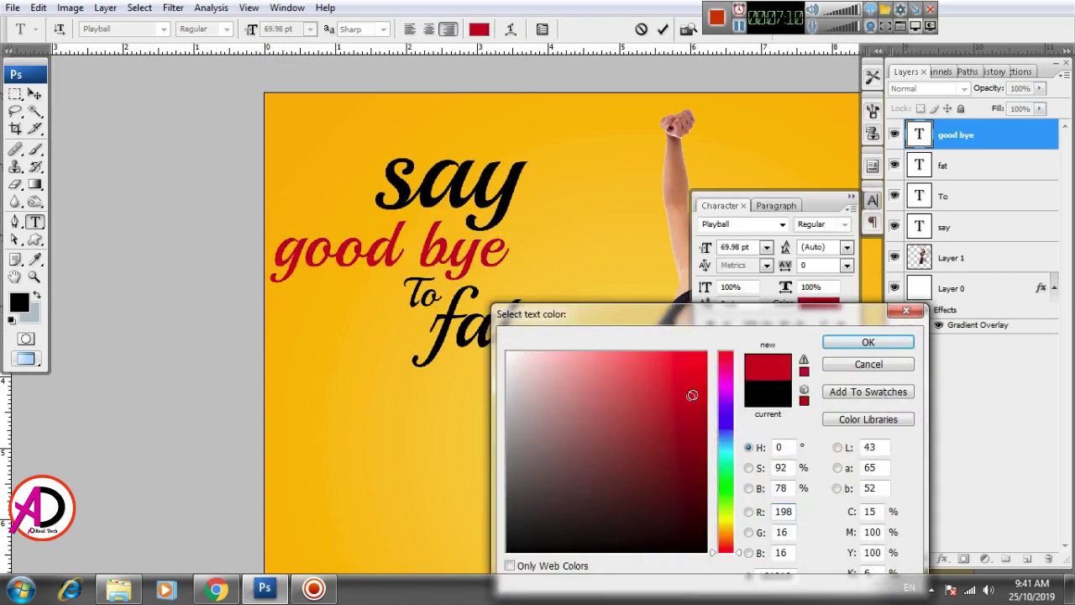
{"action": "left_click_drag", "start_coordinate": [729, 544], "coordinate": [734, 440]}
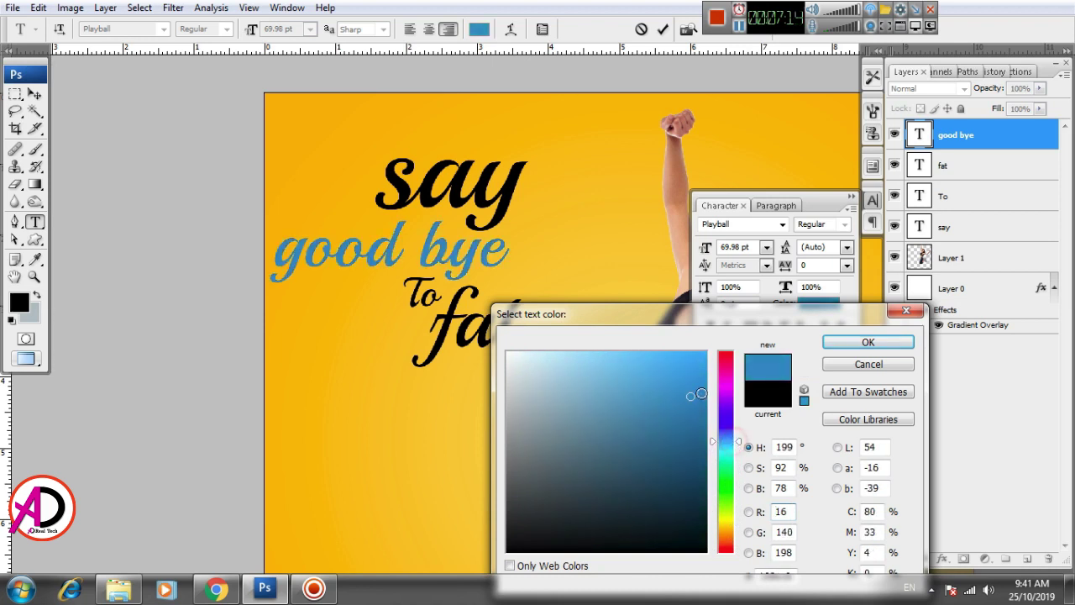
{"action": "left_click_drag", "start_coordinate": [695, 370], "coordinate": [706, 351]}
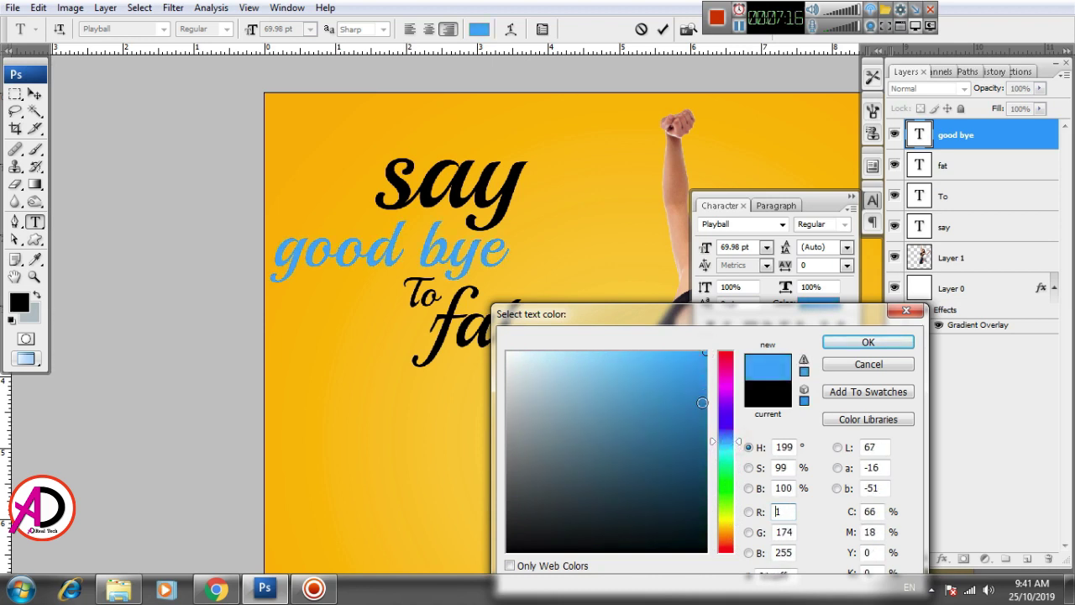
Fine-tune the shade to a medium steel blue and apply it to 'good bye'
{"action": "left_click", "coordinate": [703, 416]}
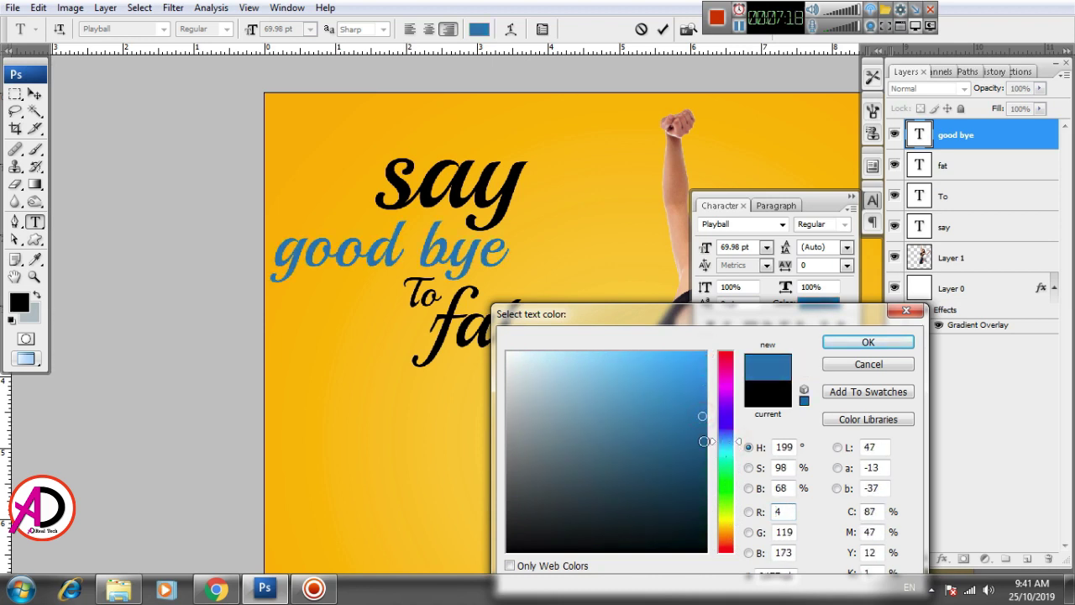
{"action": "left_click", "coordinate": [704, 441]}
{"action": "left_click", "coordinate": [701, 422]}
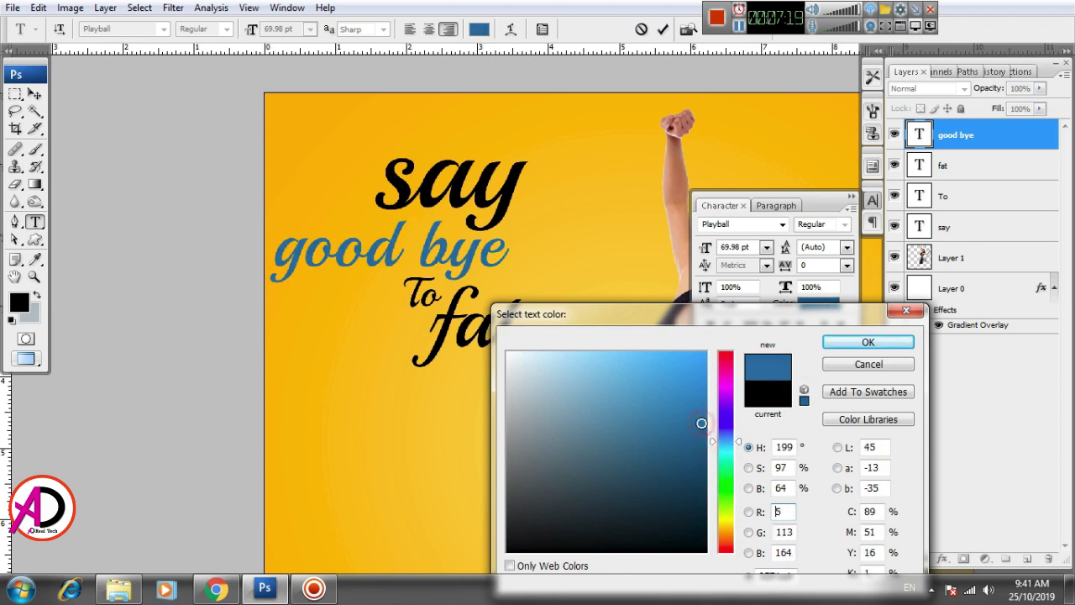
{"action": "left_click", "coordinate": [702, 440]}
{"action": "left_click", "coordinate": [706, 420]}
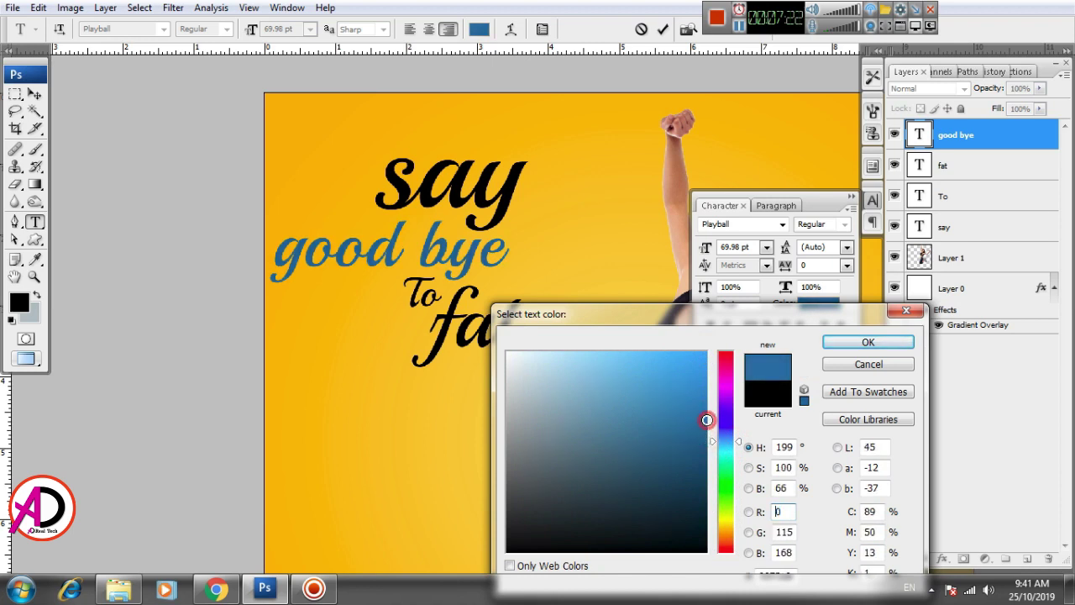
{"action": "left_click", "coordinate": [701, 438]}
{"action": "left_click", "coordinate": [704, 458]}
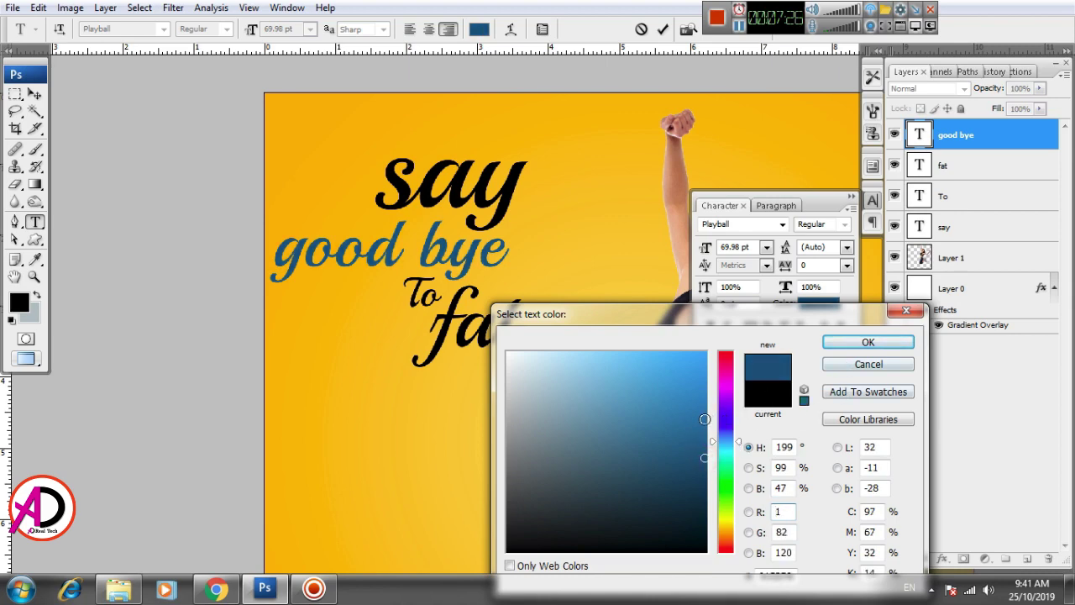
{"action": "left_click", "coordinate": [704, 420]}
{"action": "left_click", "coordinate": [847, 346]}
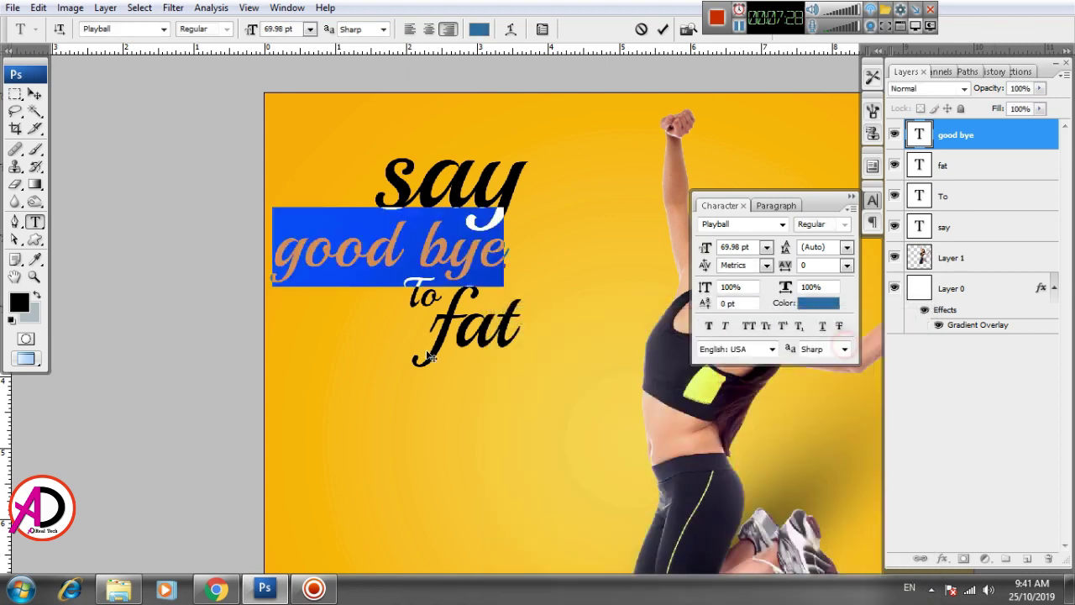
Colour 'fat' the same steel blue by sampling it from 'good bye'
{"action": "left_click", "coordinate": [35, 95]}
{"action": "scroll", "coordinate": [451, 337], "scroll_direction": "down", "scroll_amount": 4}
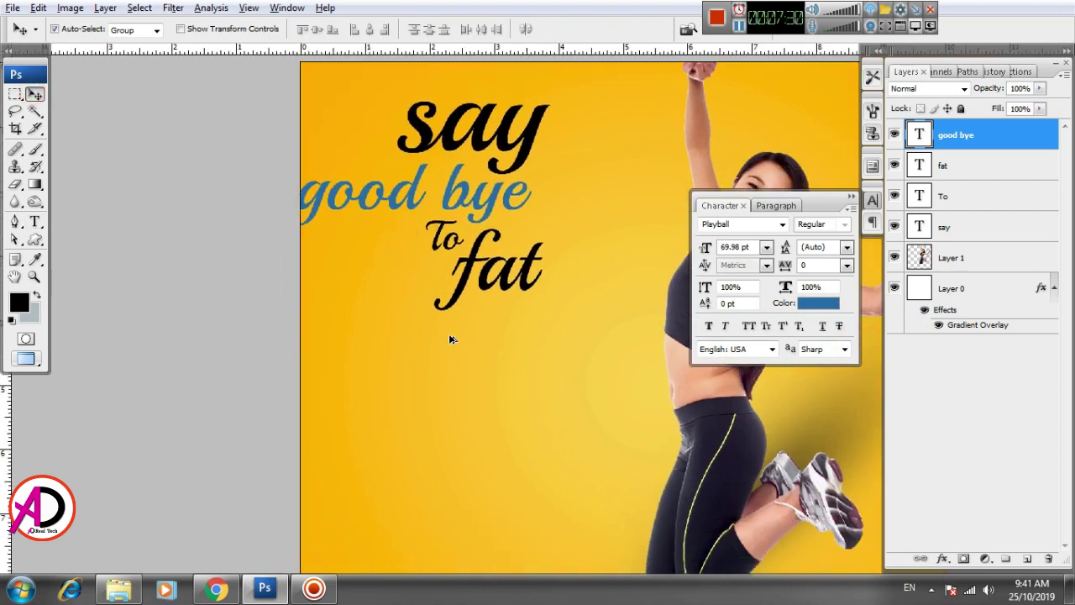
{"action": "scroll", "coordinate": [458, 359], "scroll_direction": "up", "scroll_amount": 1}
{"action": "key", "text": "t"}
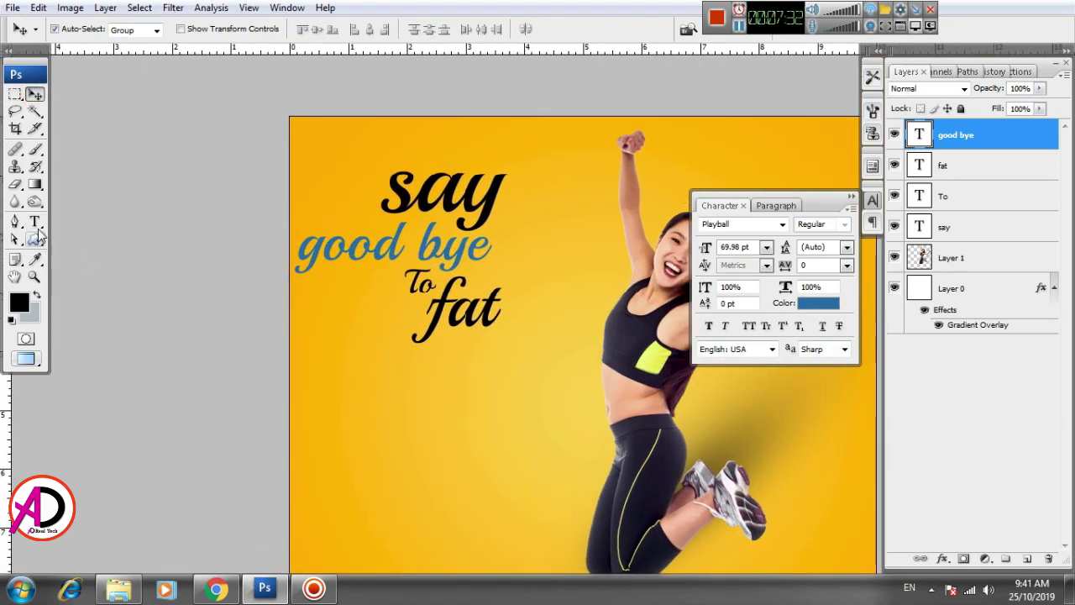
{"action": "double_click", "coordinate": [458, 328]}
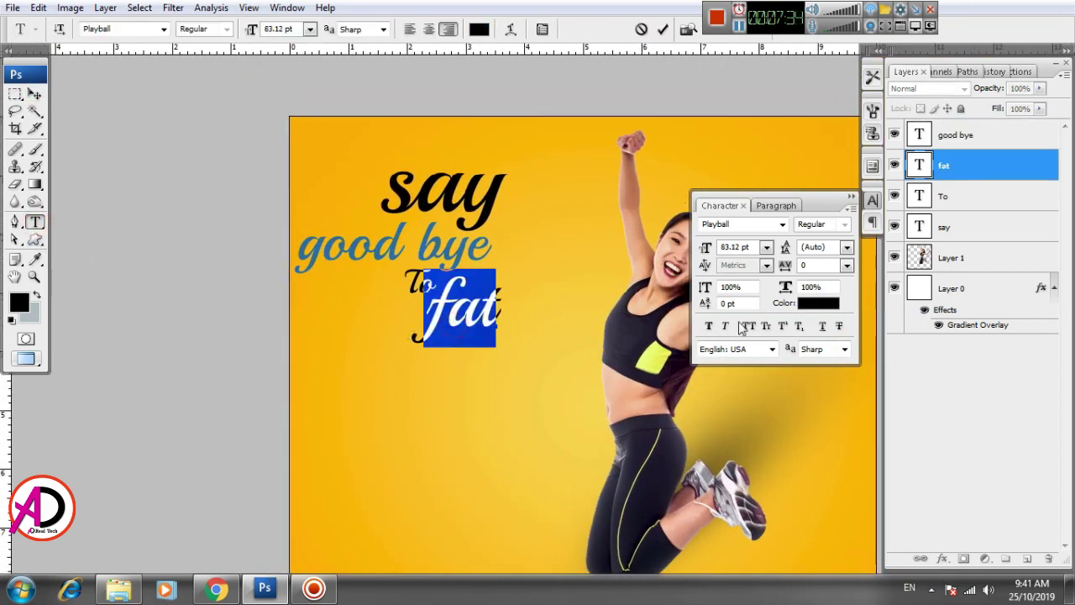
{"action": "left_click", "coordinate": [808, 304]}
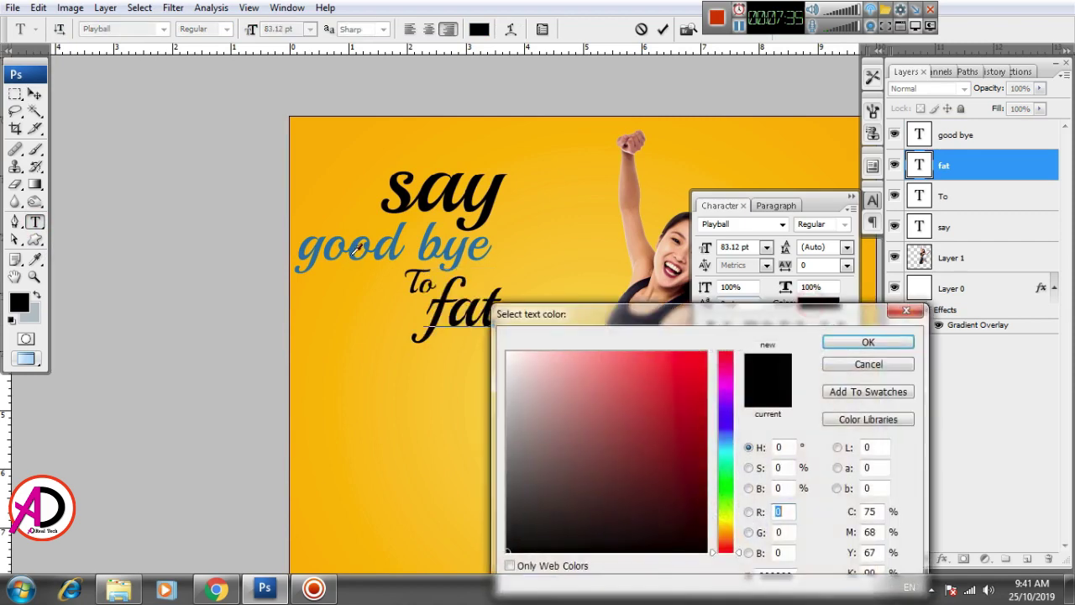
{"action": "left_click", "coordinate": [399, 241]}
{"action": "left_click", "coordinate": [868, 343]}
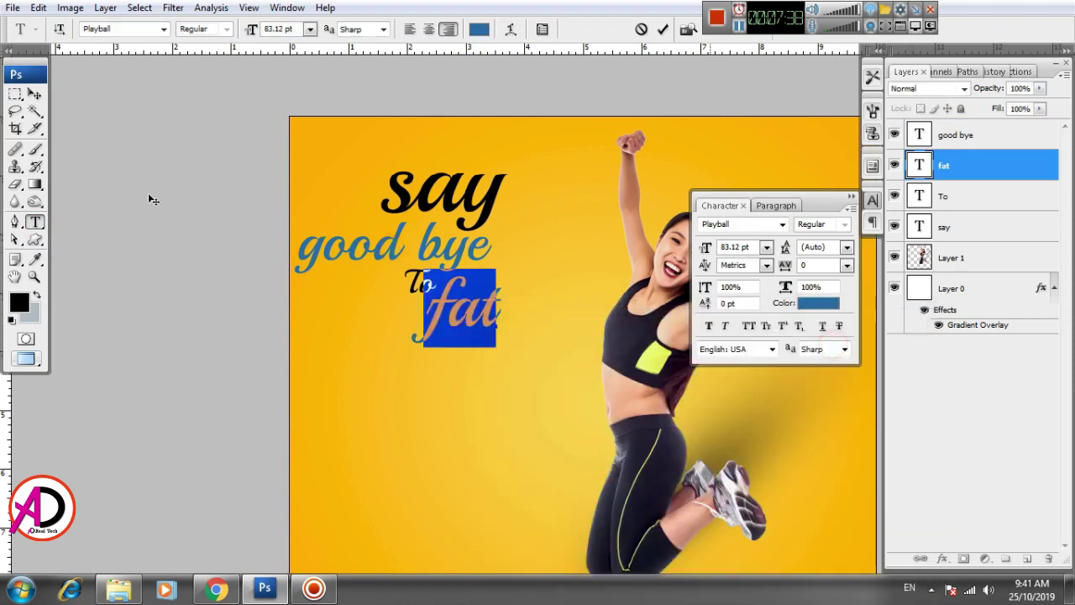
{"action": "left_click", "coordinate": [34, 94]}
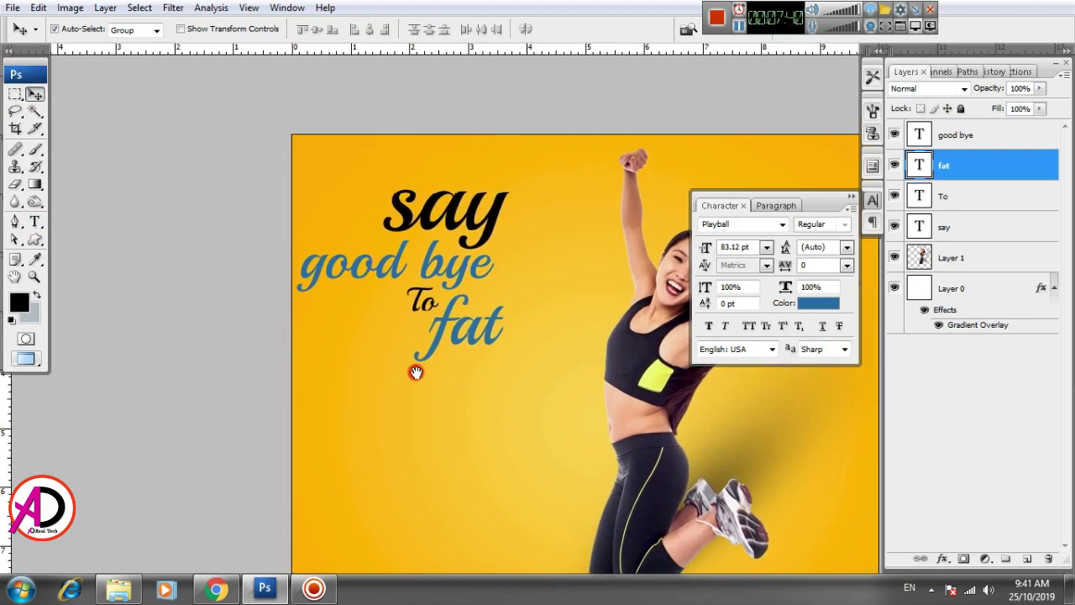
{"action": "scroll", "coordinate": [480, 430], "scroll_direction": "down", "scroll_amount": 1}
{"action": "scroll", "coordinate": [480, 430], "scroll_direction": "down", "scroll_amount": 1}
{"action": "scroll", "coordinate": [479, 430], "scroll_direction": "down", "scroll_amount": 2}
{"action": "scroll", "coordinate": [480, 430], "scroll_direction": "up", "scroll_amount": 1}
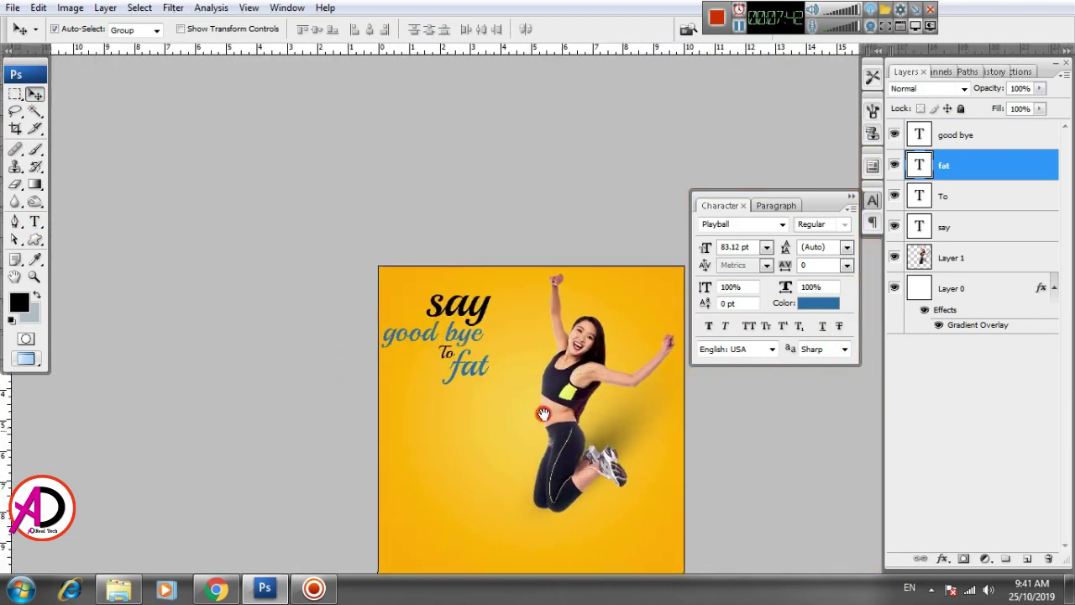
{"action": "scroll", "coordinate": [484, 365], "scroll_direction": "up", "scroll_amount": 1}
Capitalise the word 'say' to 'Say' in its text layer
{"action": "left_click", "coordinate": [495, 300]}
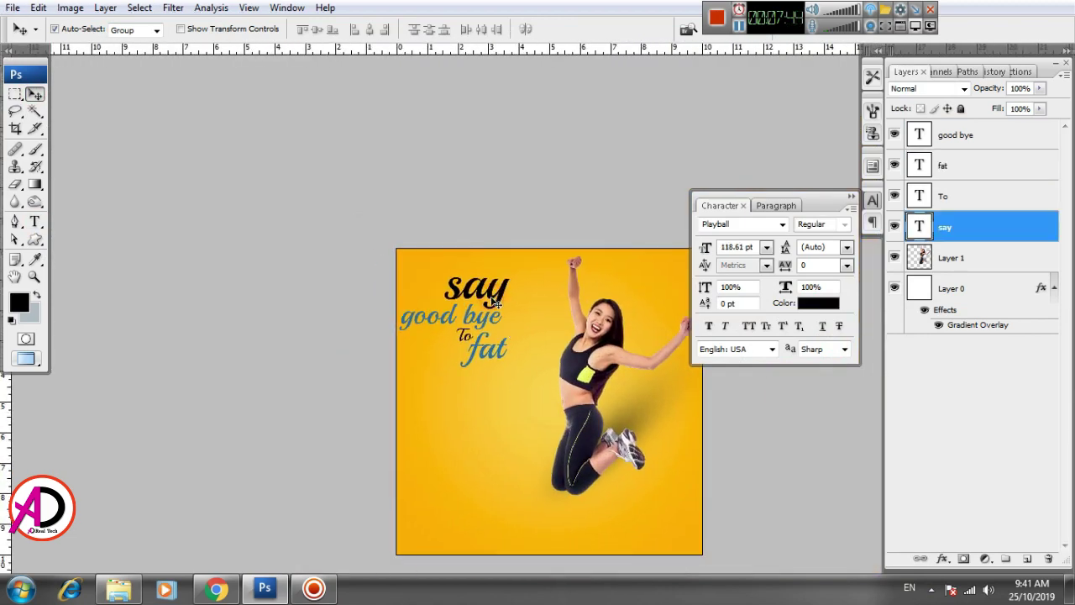
{"action": "left_click", "coordinate": [34, 221]}
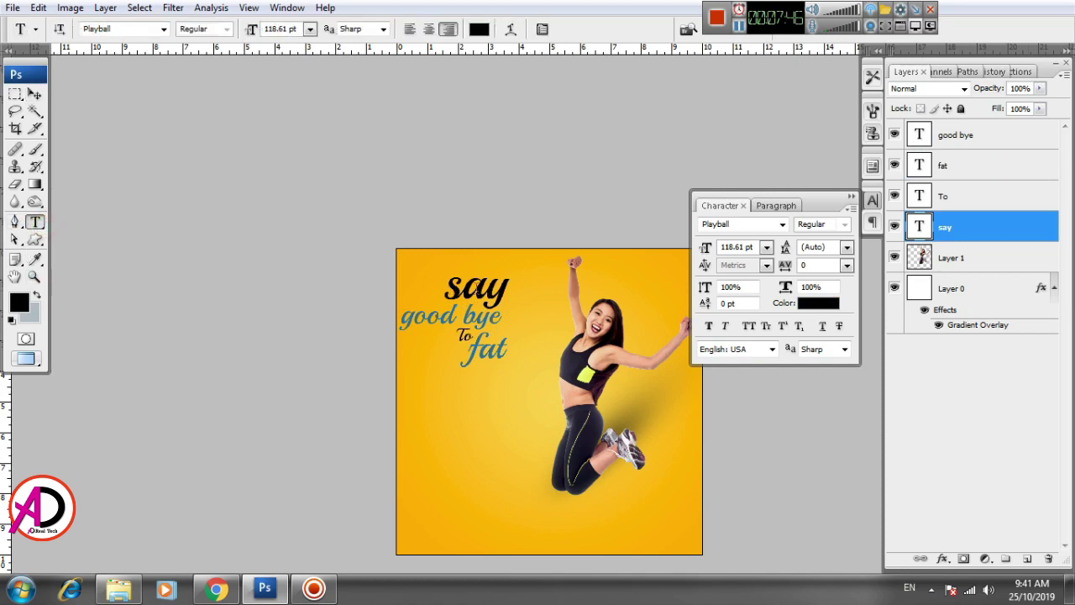
{"action": "left_click", "coordinate": [463, 286]}
{"action": "key", "text": "BackSpace"}
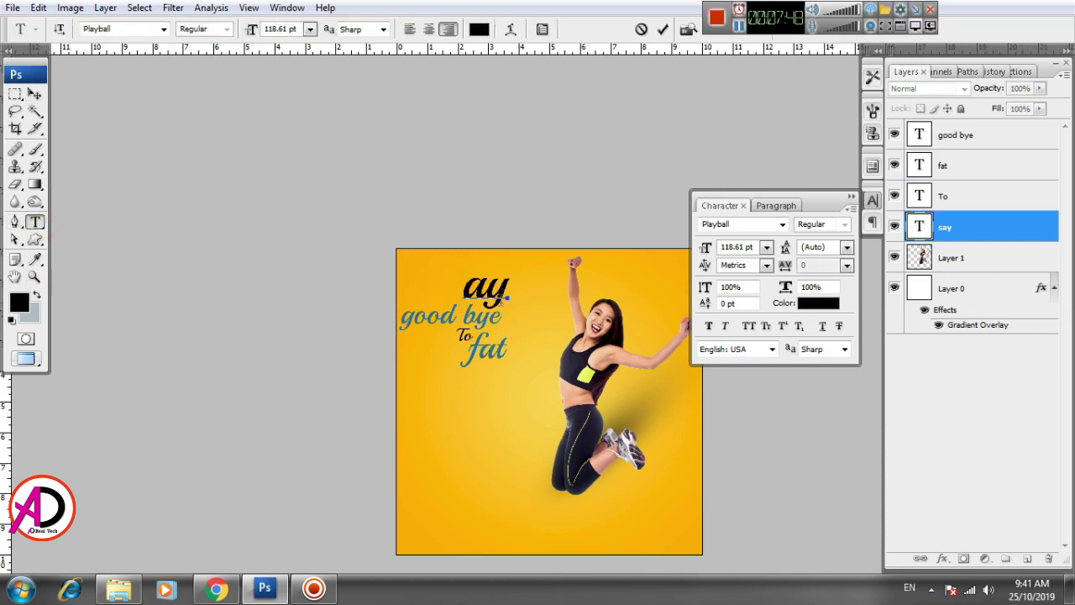
{"action": "type", "text": "S"}
{"action": "key", "text": "ctrl+Return"}
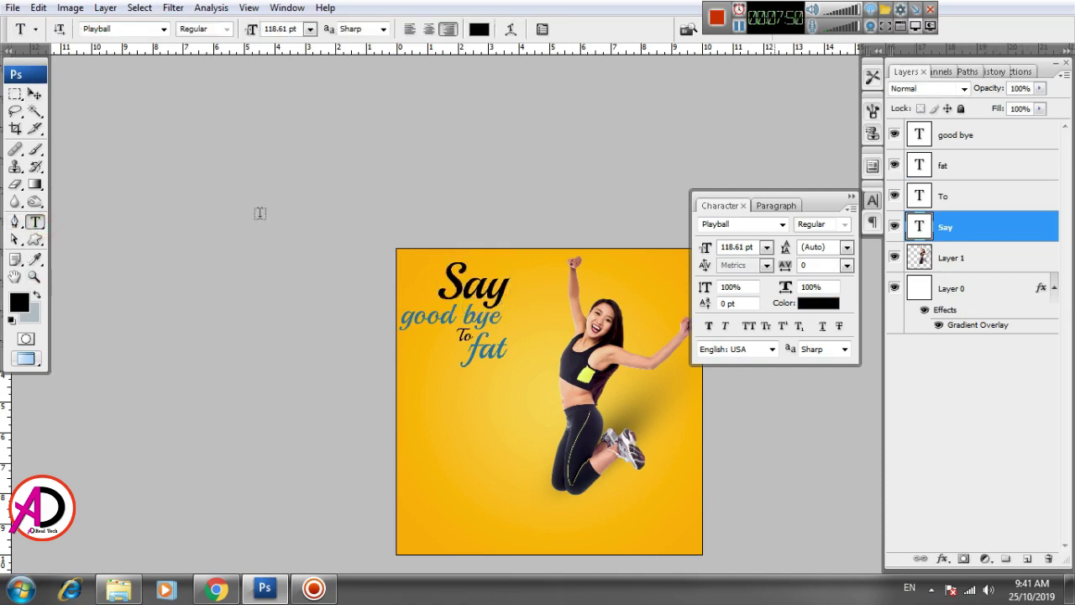
{"action": "left_click", "coordinate": [34, 94]}
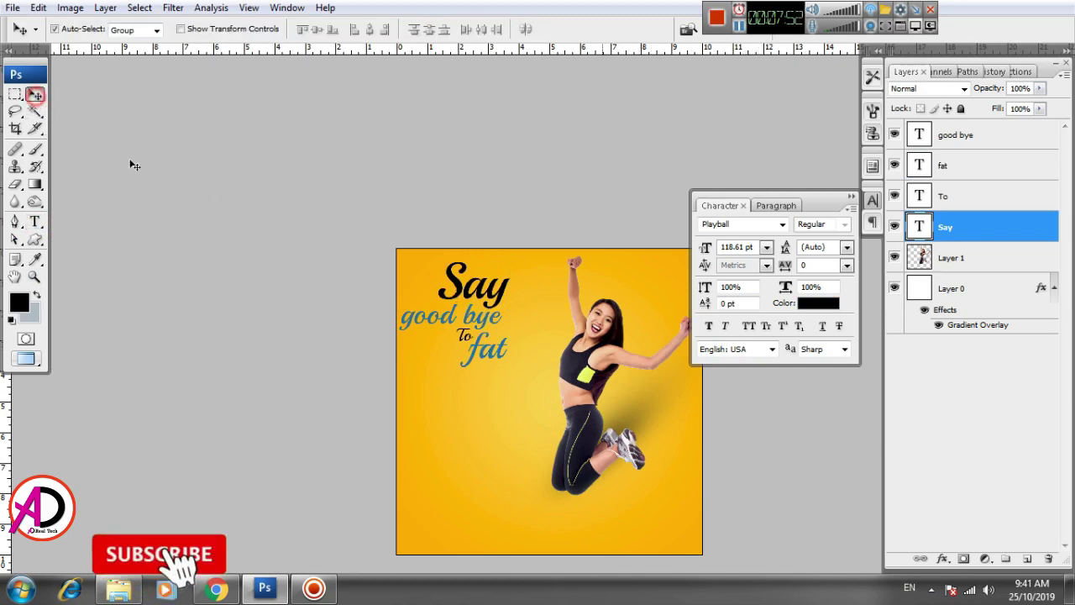
{"action": "key", "text": "ctrl+t"}
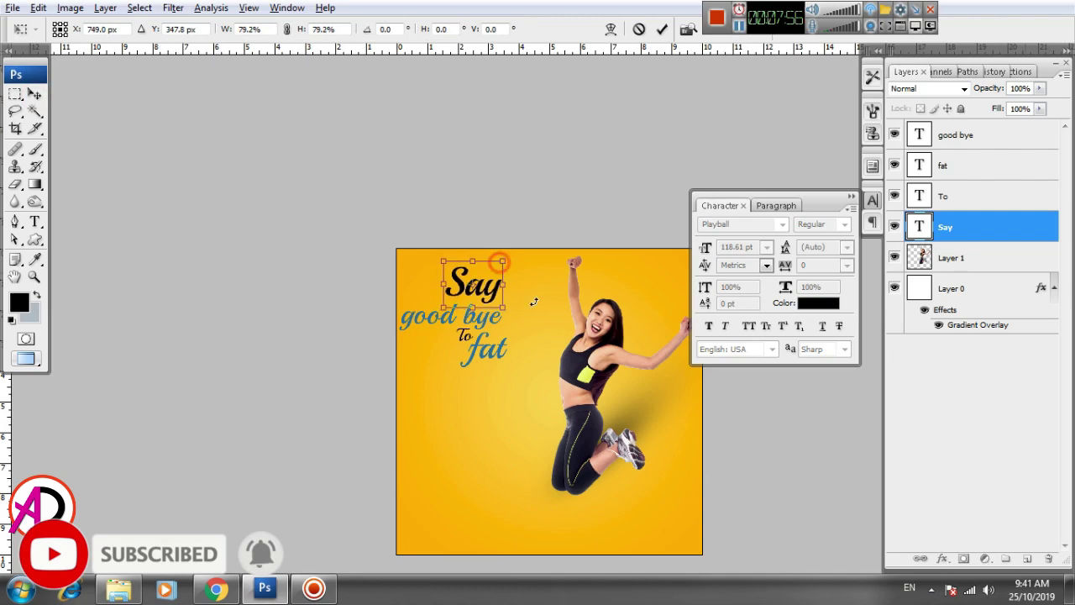
{"action": "key", "text": "Return"}
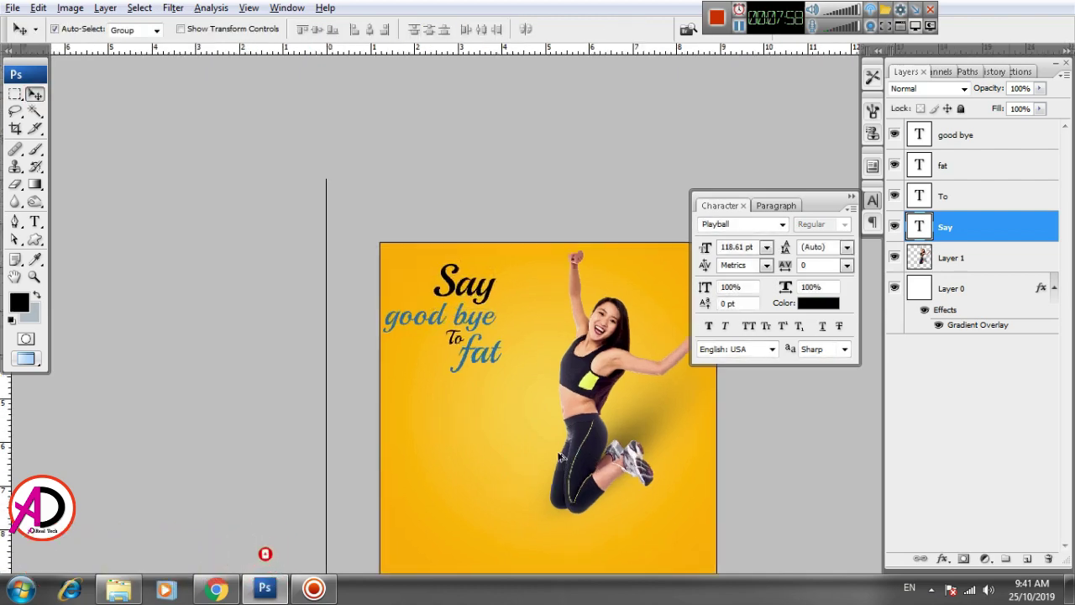
Nudge 'good bye' right, enlarge it to about 105.6%, and lower it slightly
{"action": "key", "text": "ctrl+plus"}
{"action": "key", "text": "ctrl+plus"}
{"action": "left_click_drag", "start_coordinate": [580, 499], "coordinate": [691, 537]}
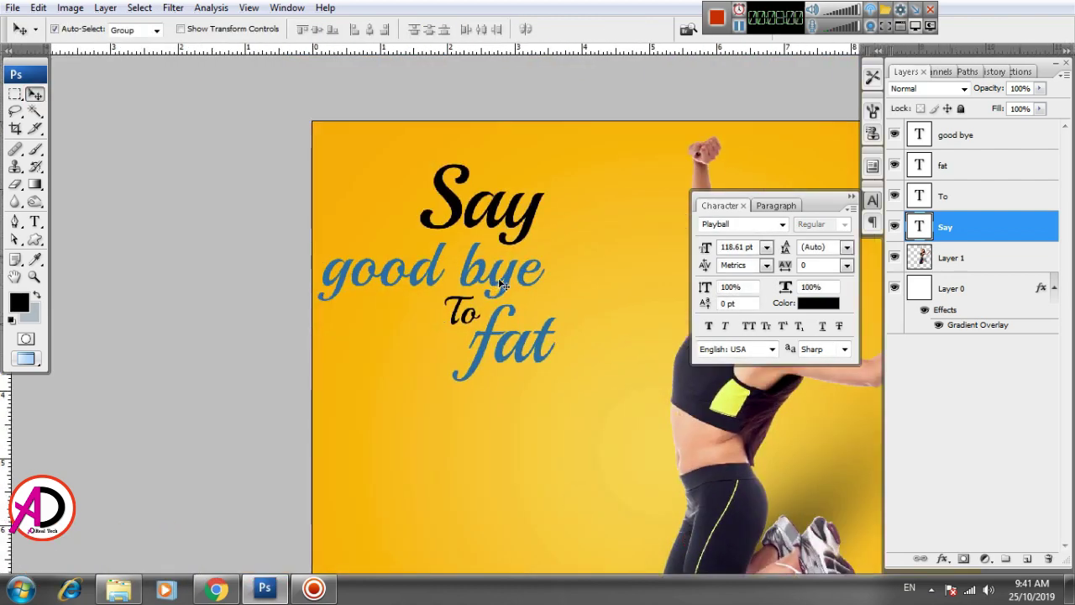
{"action": "left_click_drag", "start_coordinate": [510, 273], "coordinate": [521, 270]}
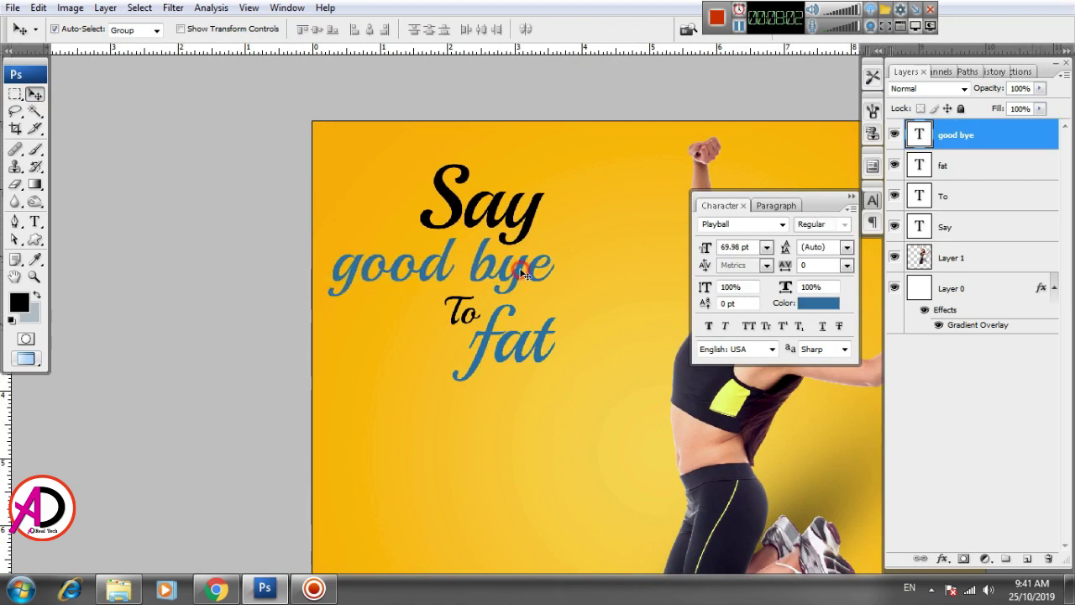
{"action": "key", "text": "ctrl+t"}
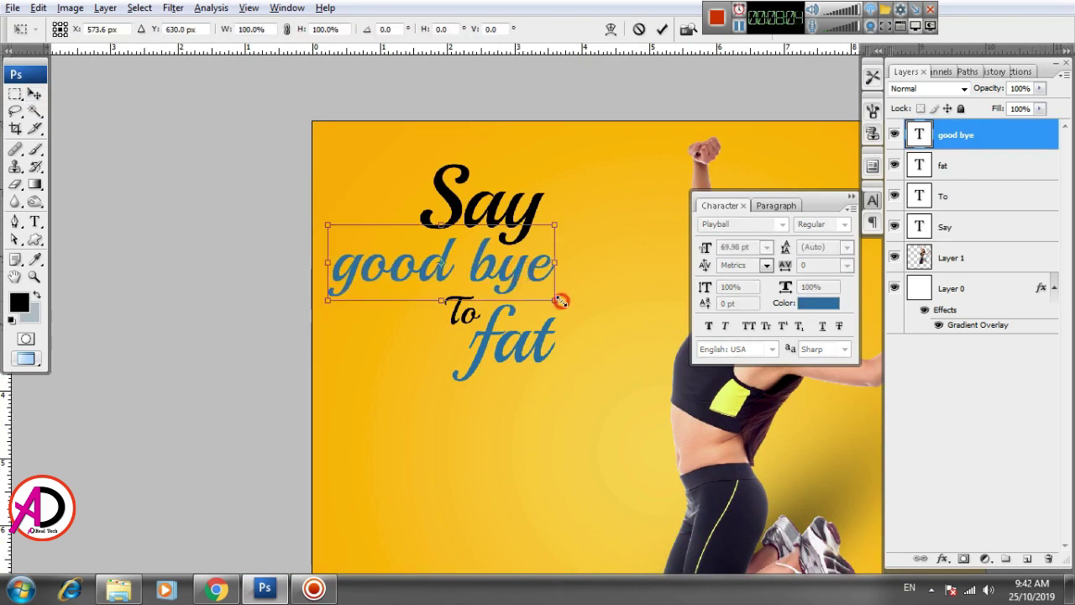
{"action": "left_click_drag", "start_coordinate": [560, 301], "coordinate": [565, 304]}
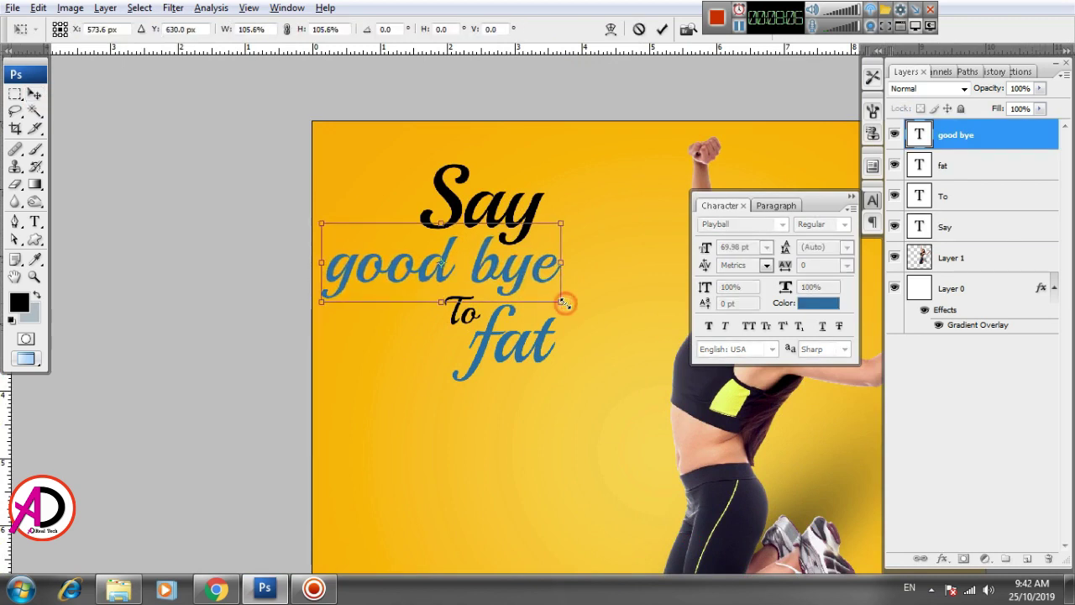
{"action": "key", "text": "Down"}
{"action": "key", "text": "Down"}
{"action": "key", "text": "Down"}
{"action": "key", "text": "Down"}
{"action": "key", "text": "Down"}
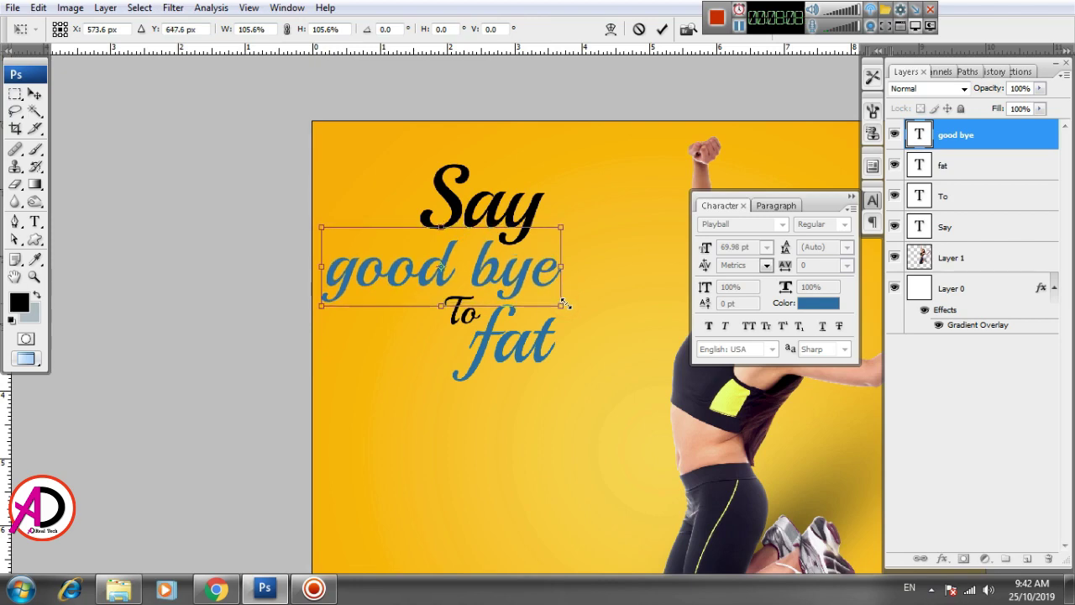
{"action": "key", "text": "Return"}
Skew the Say word so its right side rises, about -8.9°
{"action": "scroll", "coordinate": [537, 424], "scroll_direction": "down", "scroll_amount": 1}
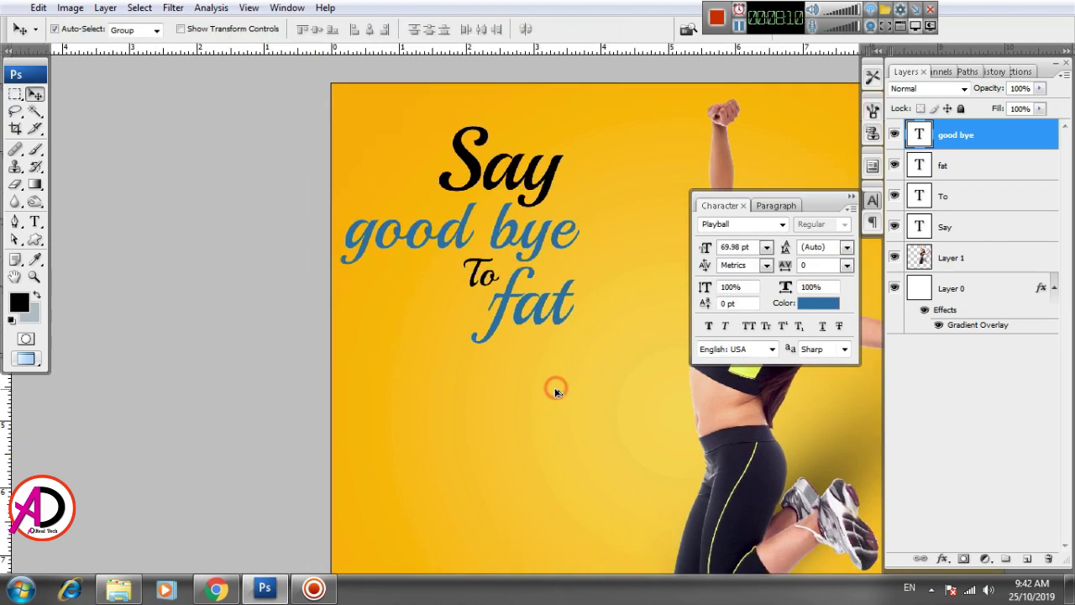
{"action": "scroll", "coordinate": [554, 387], "scroll_direction": "down", "scroll_amount": 1}
{"action": "scroll", "coordinate": [554, 387], "scroll_direction": "down", "scroll_amount": 1}
{"action": "scroll", "coordinate": [553, 365], "scroll_direction": "down", "scroll_amount": 1}
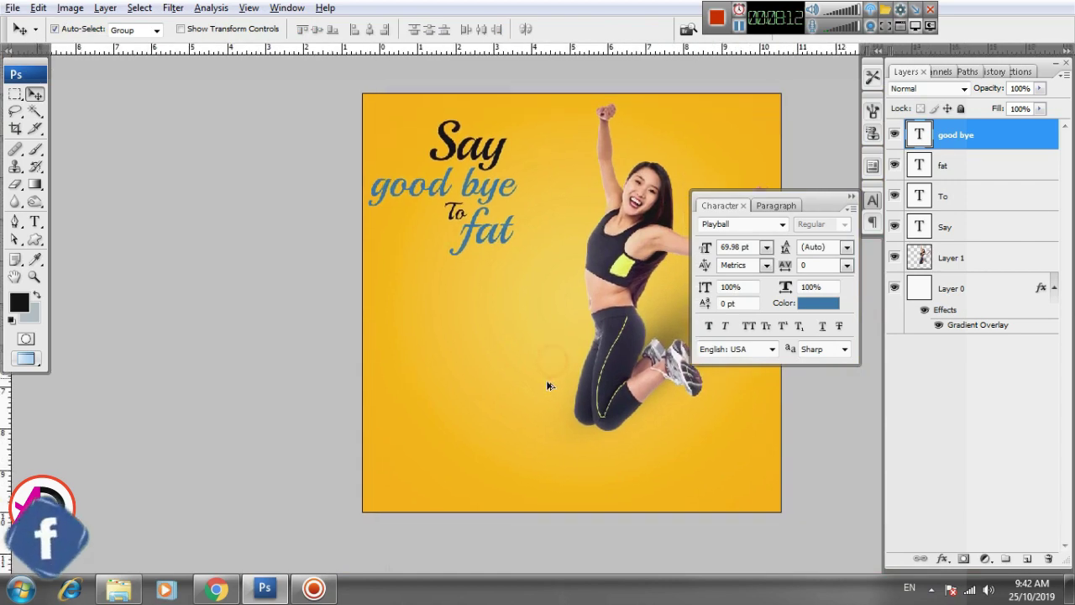
{"action": "scroll", "coordinate": [549, 386], "scroll_direction": "down", "scroll_amount": 1}
{"action": "key", "text": "alt+space"}
{"action": "left_click_drag", "start_coordinate": [526, 379], "coordinate": [492, 456]}
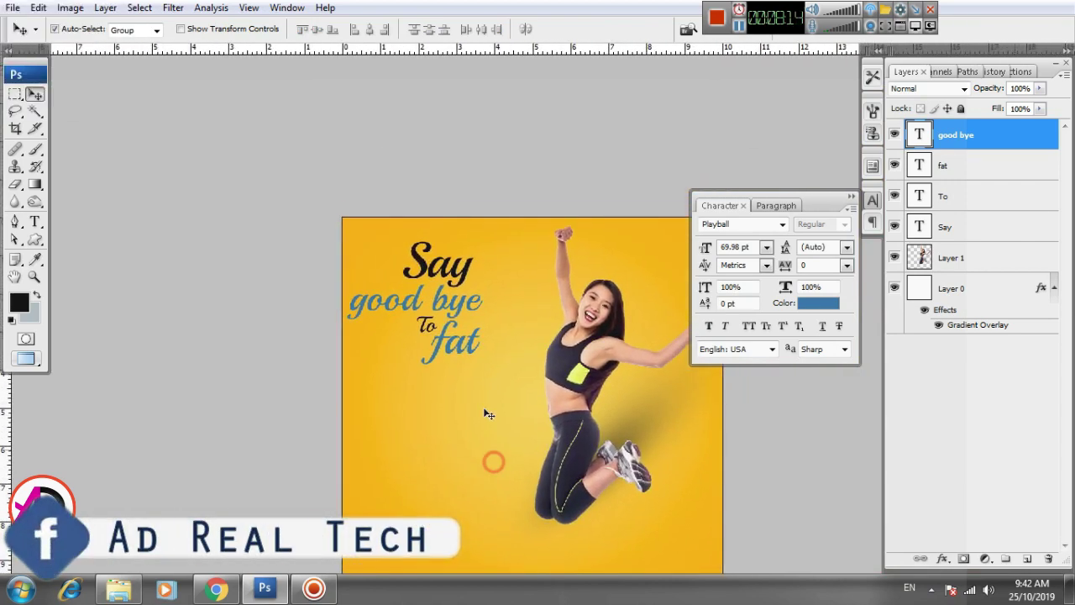
{"action": "scroll", "coordinate": [493, 412], "scroll_direction": "up", "scroll_amount": 1}
{"action": "left_click", "coordinate": [463, 266]}
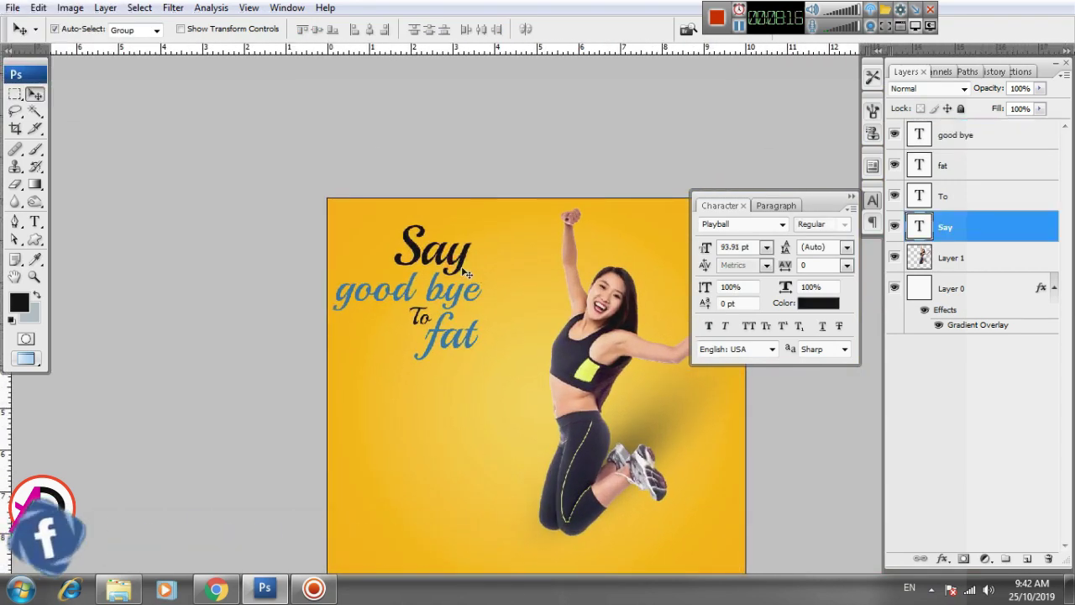
{"action": "key", "text": "ctrl+t"}
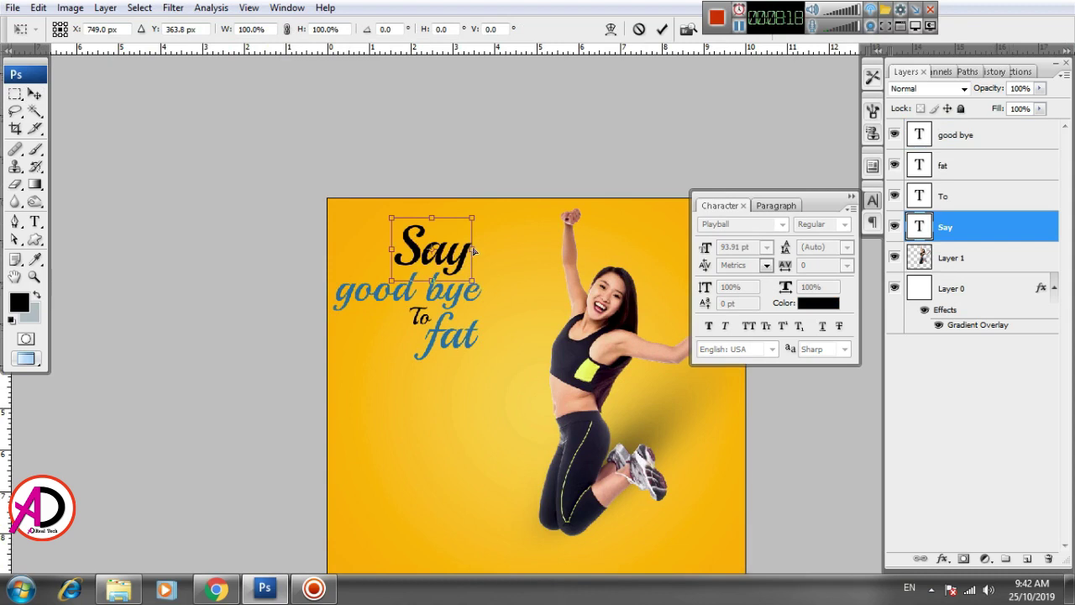
{"action": "mouse_move", "coordinate": [474, 248]}
{"action": "left_mouse_down"}
{"action": "mouse_move", "coordinate": [473, 236]}
{"action": "mouse_move", "coordinate": [466, 254]}
{"action": "left_mouse_up"}
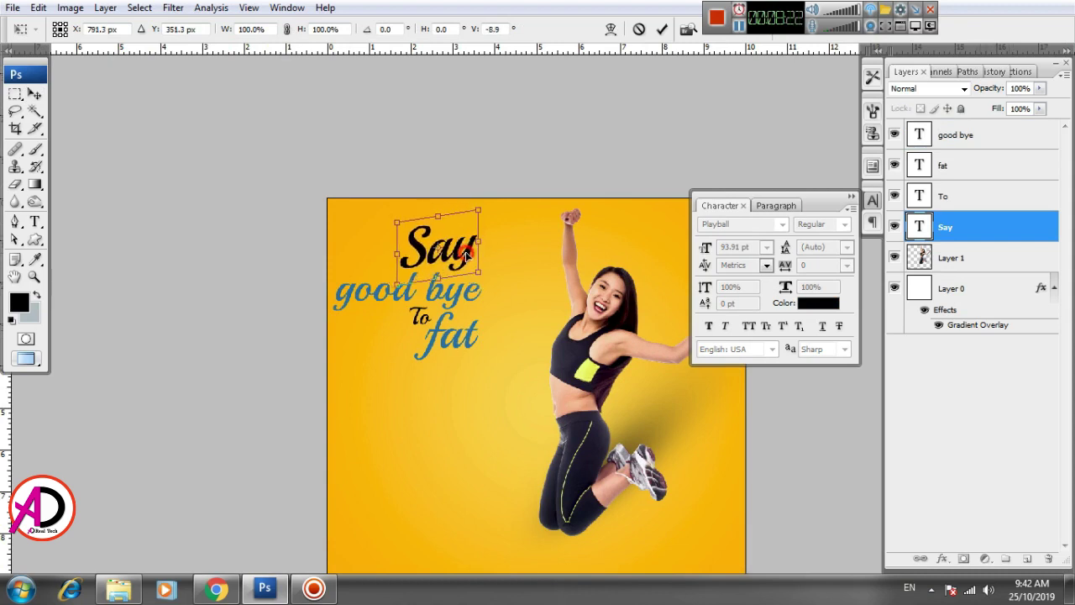
{"action": "key", "text": "Return"}
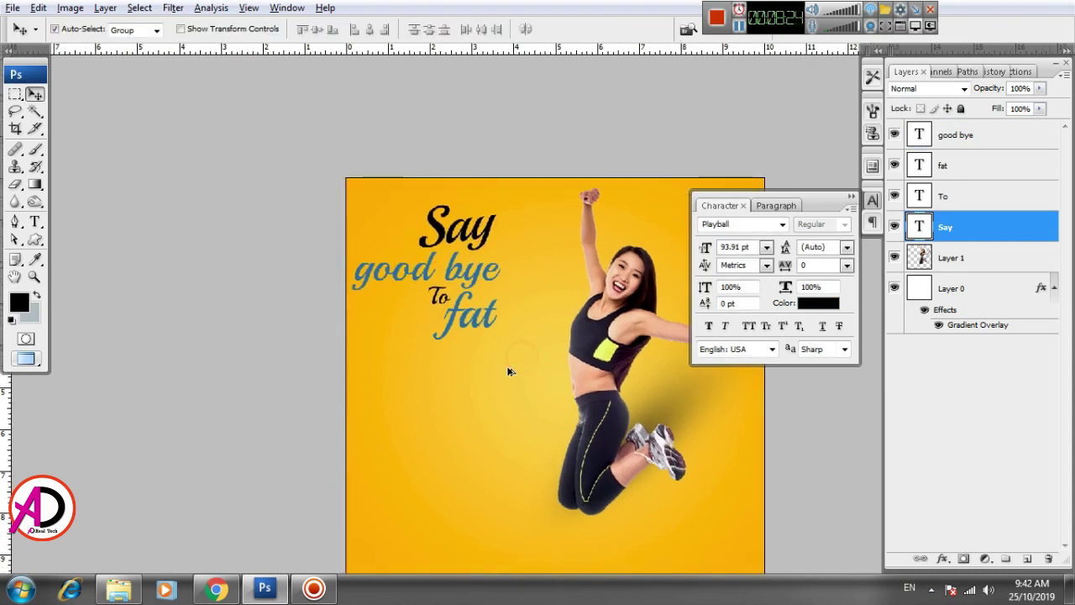
{"action": "key", "text": "ctrl+minus"}
{"action": "key", "text": "ctrl+plus"}
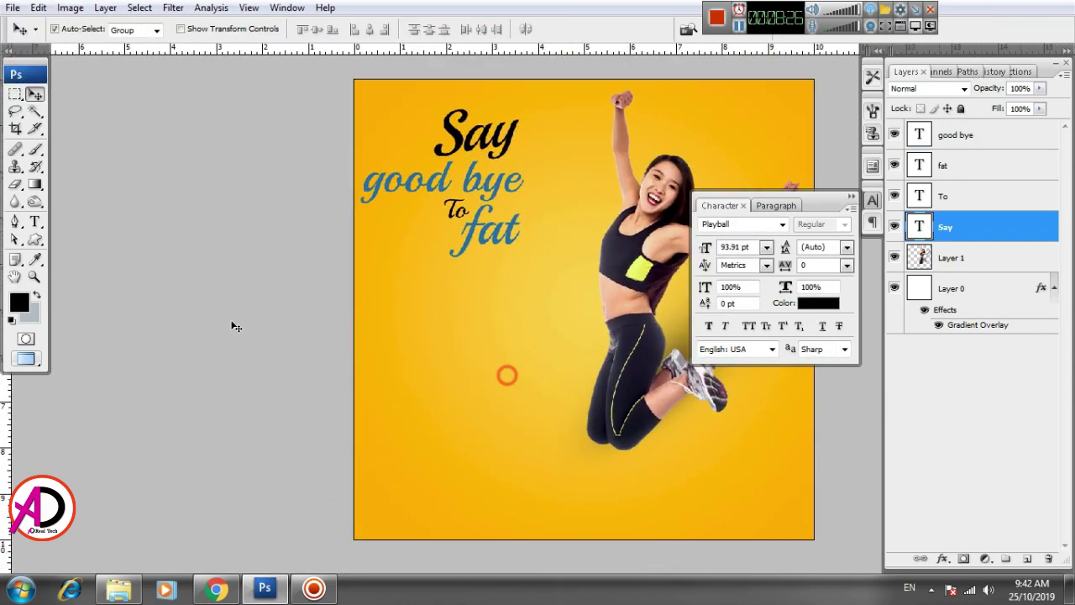
Choose the Rectangle Tool and set the shape colour to vivid pink
{"action": "right_click", "coordinate": [34, 239]}
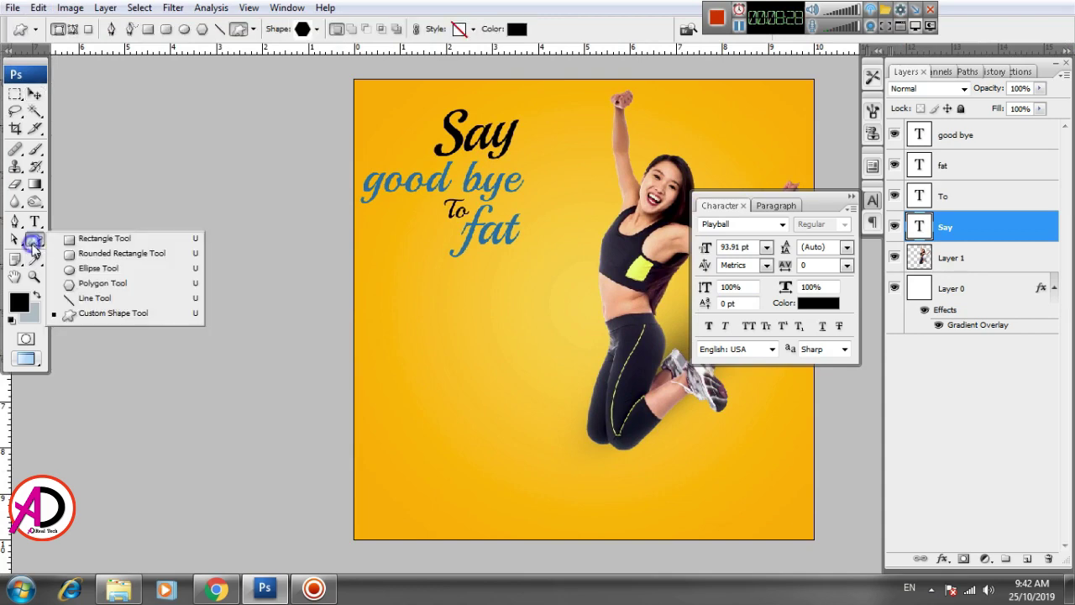
{"action": "left_click", "coordinate": [100, 239]}
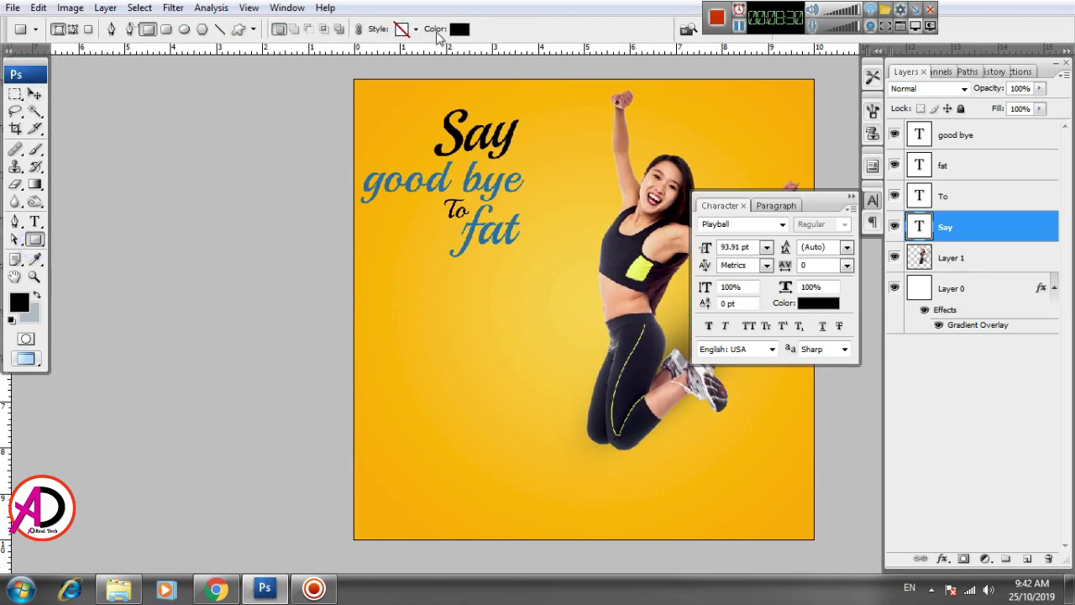
{"action": "left_click", "coordinate": [459, 28]}
{"action": "left_click", "coordinate": [727, 380]}
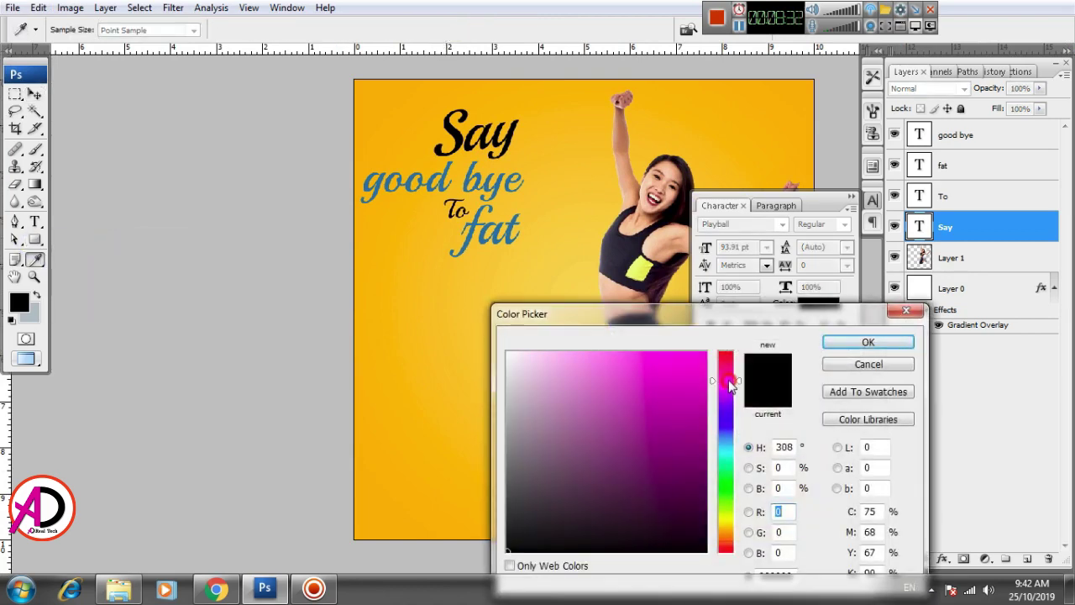
{"action": "left_click", "coordinate": [703, 376]}
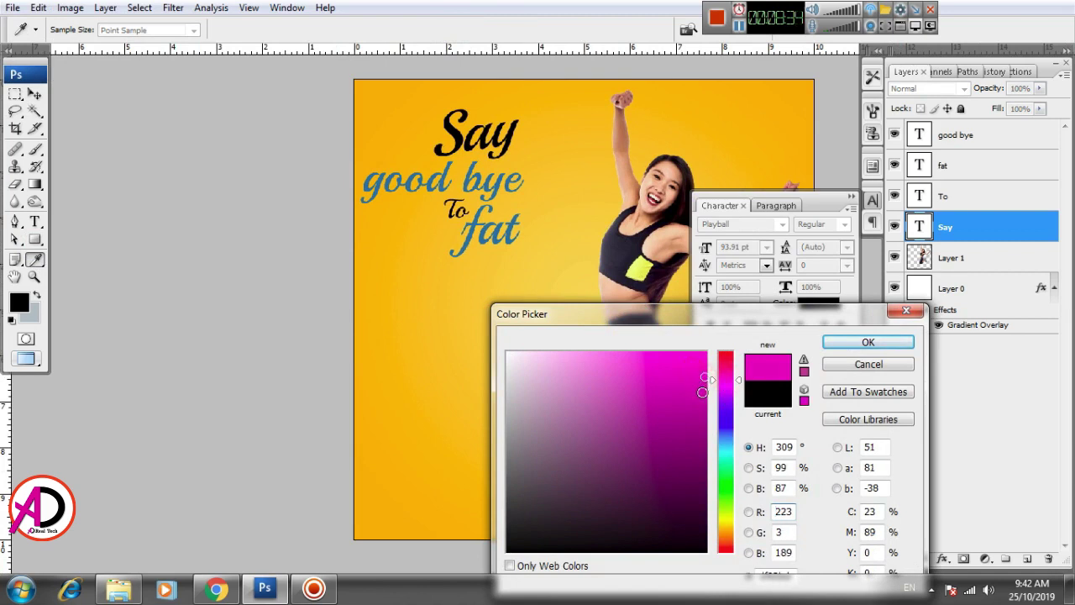
{"action": "left_click", "coordinate": [700, 399]}
{"action": "left_click_drag", "start_coordinate": [734, 388], "coordinate": [729, 367]}
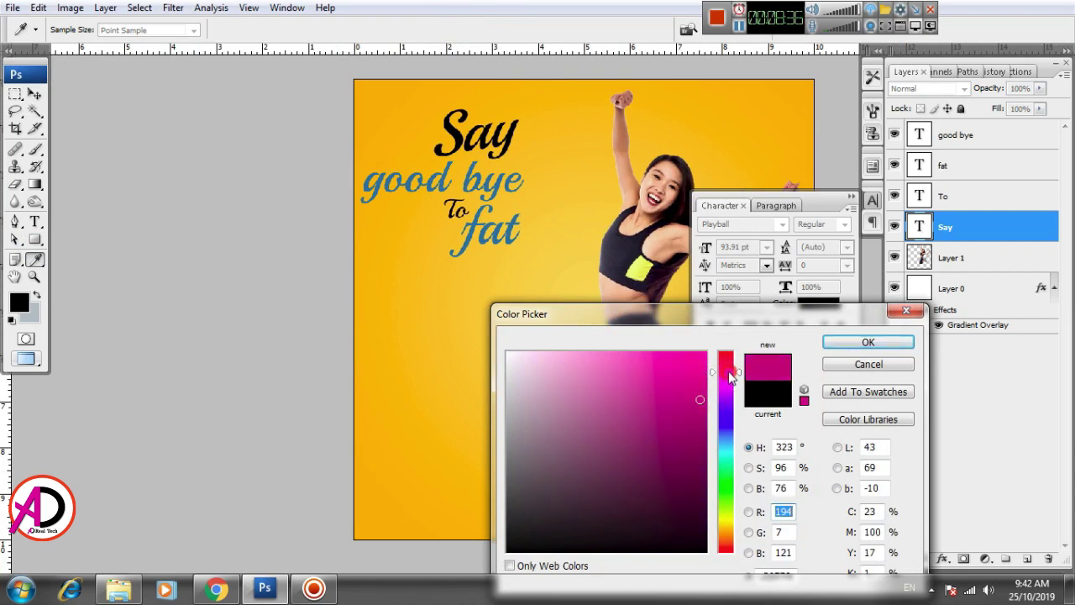
{"action": "left_click", "coordinate": [702, 363]}
{"action": "left_click", "coordinate": [868, 343]}
{"action": "key", "text": "u"}
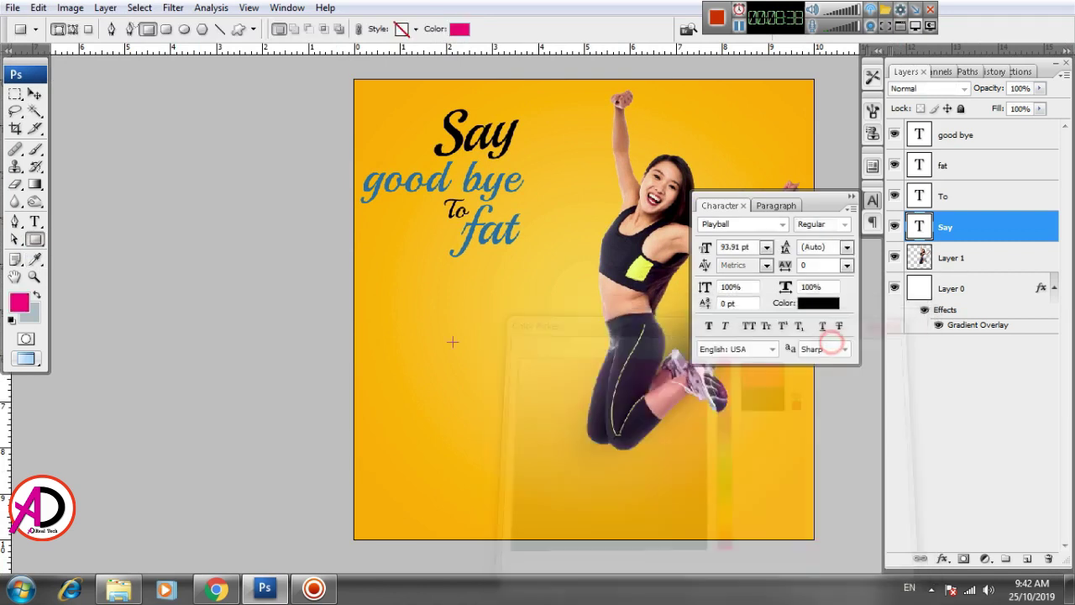
Draw a pink rectangle below 'To fat' and move it up and left
{"action": "left_click_drag", "start_coordinate": [403, 314], "coordinate": [586, 355]}
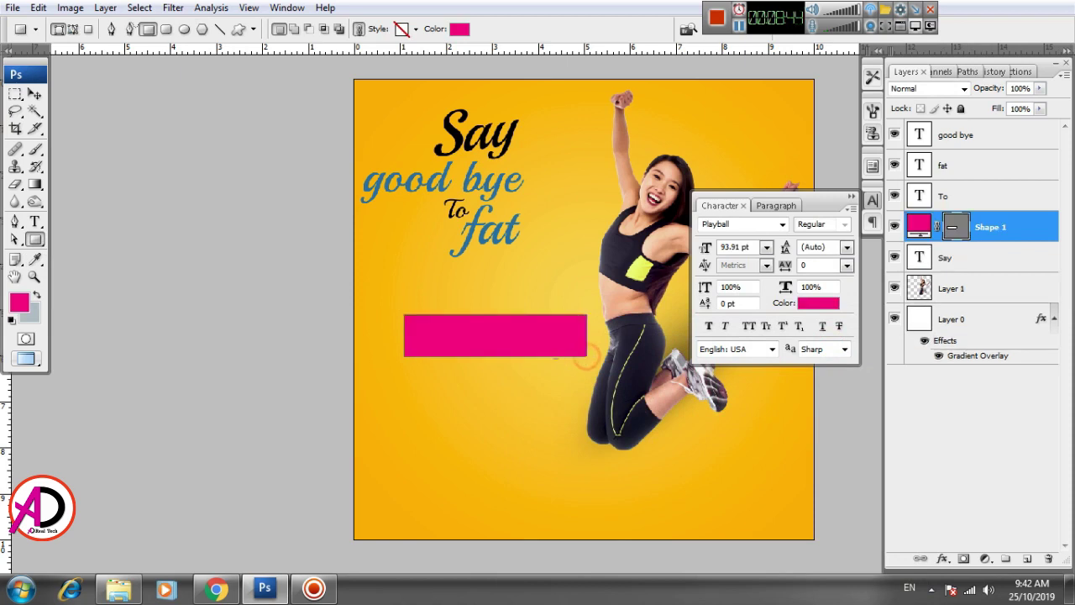
{"action": "left_click", "coordinate": [35, 94]}
{"action": "left_click", "coordinate": [486, 361]}
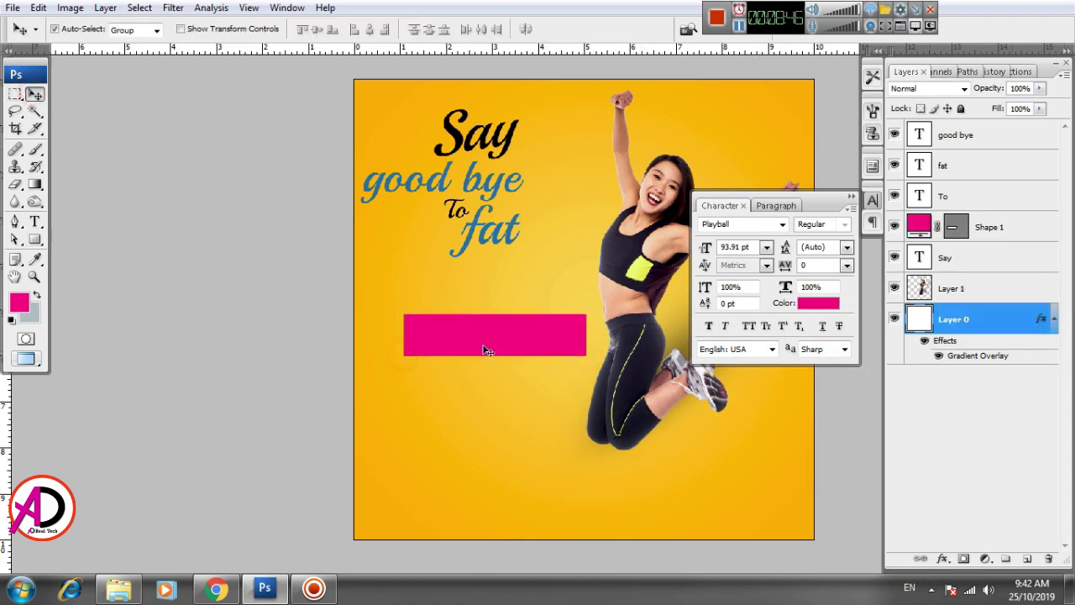
{"action": "left_click_drag", "start_coordinate": [481, 351], "coordinate": [447, 322]}
{"action": "scroll", "coordinate": [477, 389], "scroll_direction": "up", "scroll_amount": 2}
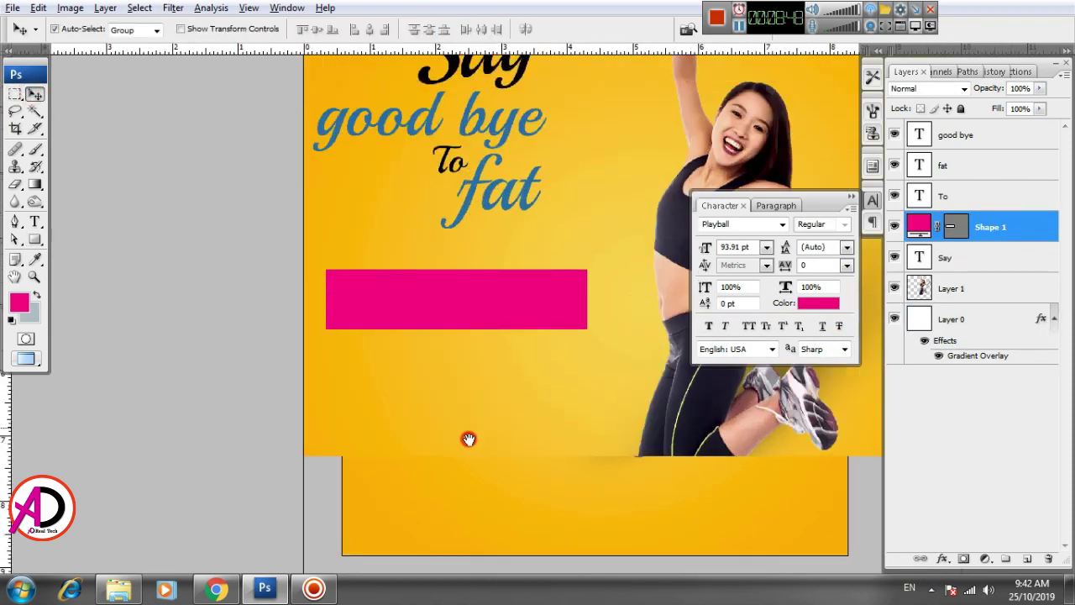
{"action": "scroll", "coordinate": [461, 427], "scroll_direction": "up", "scroll_amount": 1}
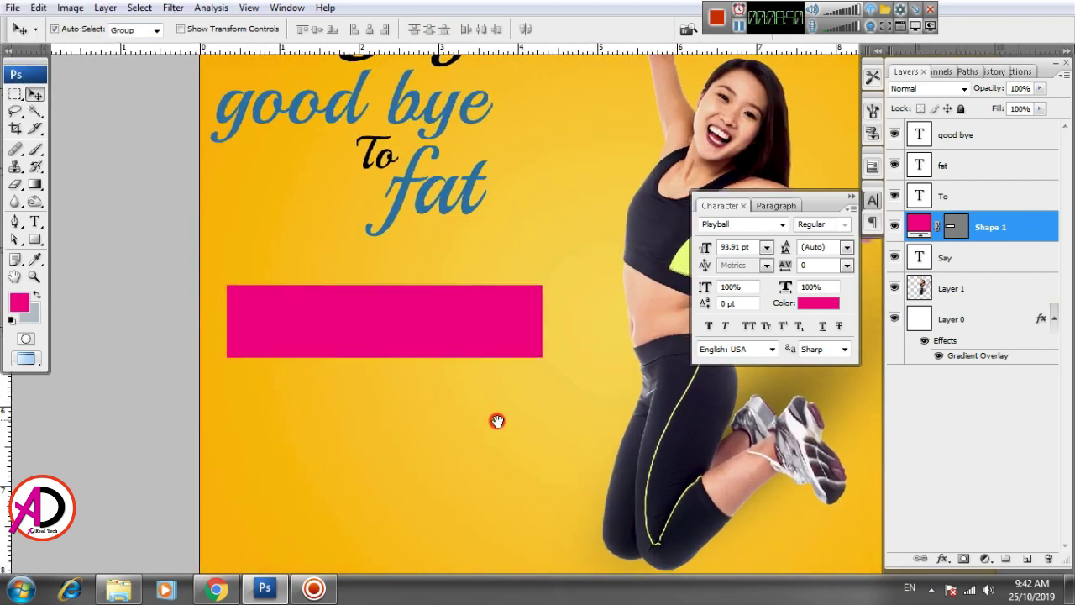
{"action": "mouse_move", "coordinate": [440, 321]}
{"action": "left_mouse_down"}
{"action": "mouse_move", "coordinate": [432, 306]}
{"action": "mouse_move", "coordinate": [442, 311]}
{"action": "left_mouse_up"}
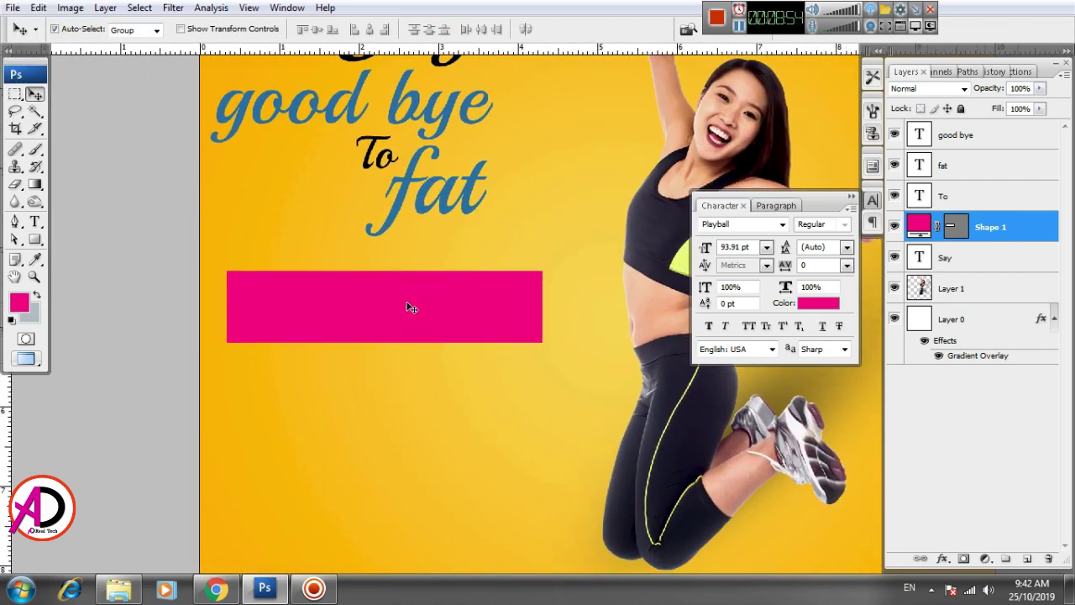
Skew both bottom corners of the pink rectangle inward into a trapezoid
{"action": "key", "text": "ctrl+t"}
{"action": "right_click", "coordinate": [439, 301]}
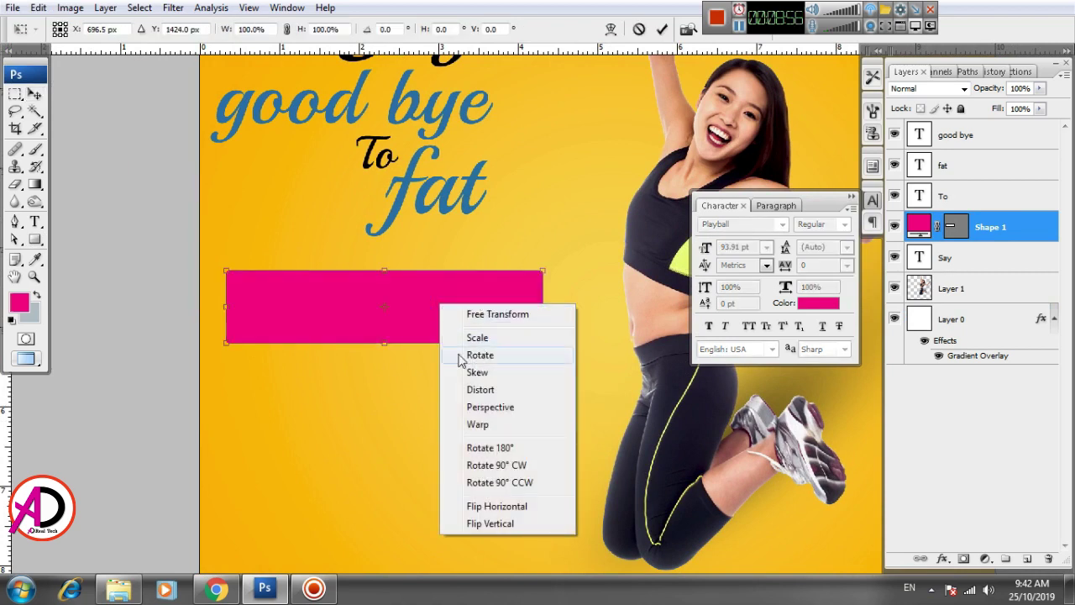
{"action": "left_click", "coordinate": [483, 372]}
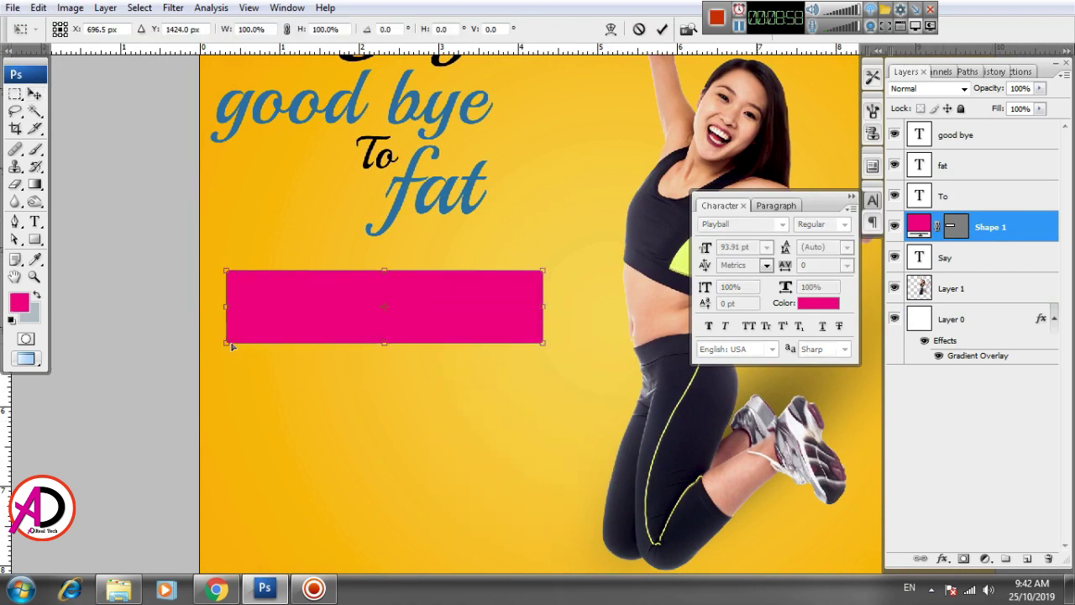
{"action": "left_click_drag", "start_coordinate": [231, 343], "coordinate": [253, 344]}
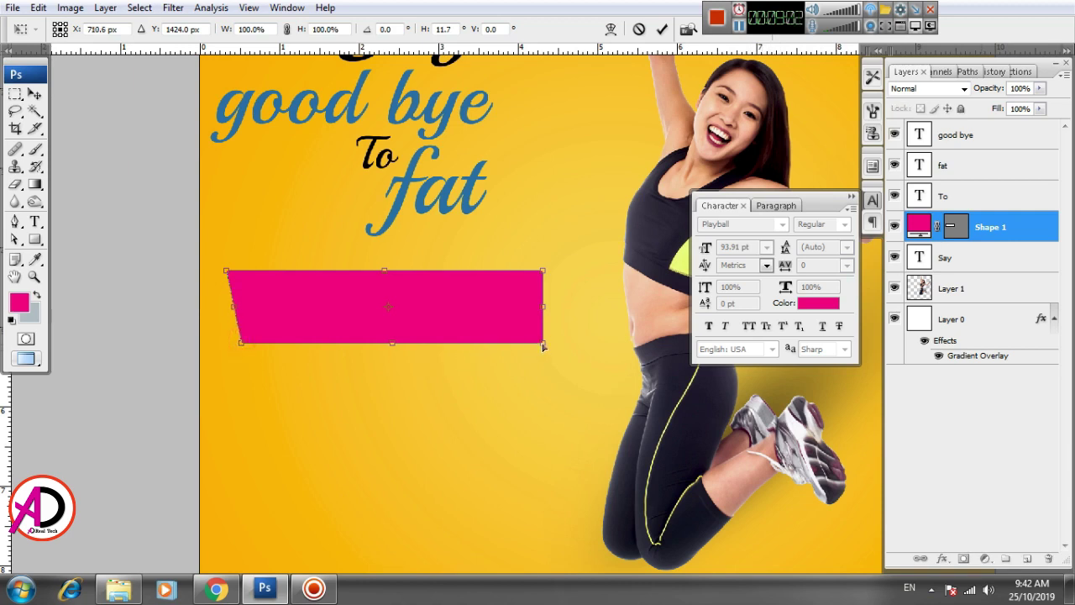
{"action": "left_click_drag", "start_coordinate": [543, 344], "coordinate": [522, 343]}
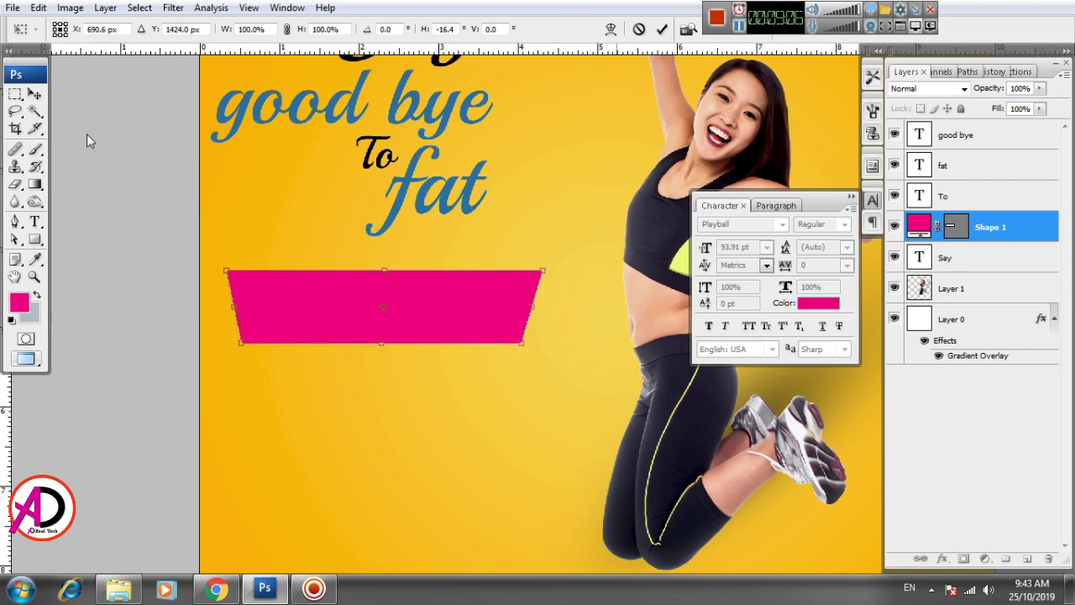
{"action": "left_click", "coordinate": [33, 95]}
{"action": "left_click", "coordinate": [480, 220]}
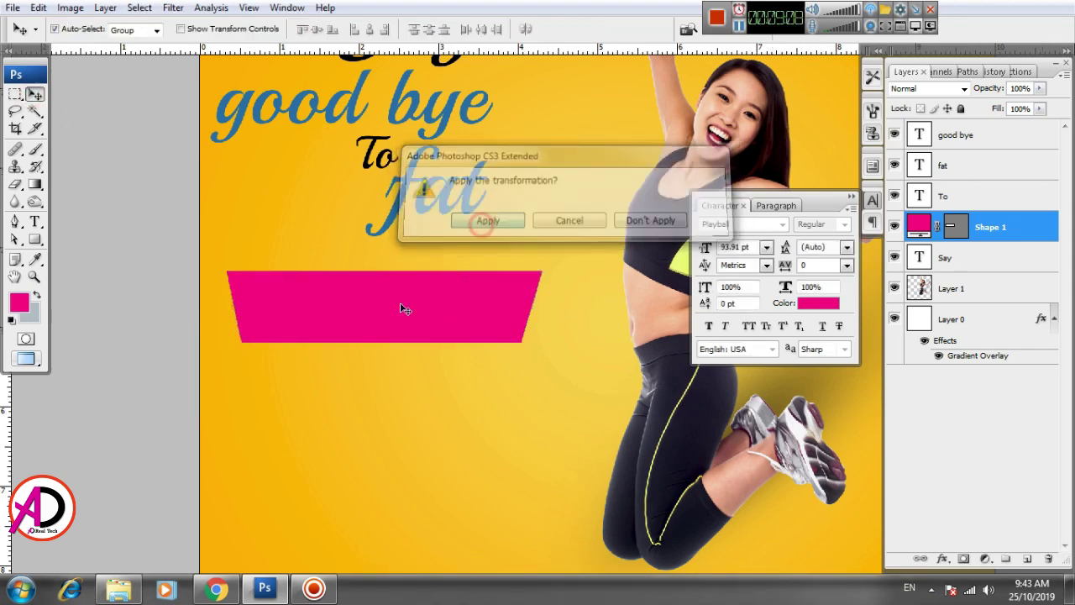
Make the pink trapezoid shorter by dragging its bottom edge up
{"action": "key", "text": "ctrl+t"}
{"action": "mouse_move", "coordinate": [385, 343]}
{"action": "left_mouse_down"}
{"action": "mouse_move", "coordinate": [384, 314]}
{"action": "mouse_move", "coordinate": [442, 327]}
{"action": "mouse_move", "coordinate": [451, 362]}
{"action": "left_mouse_up"}
{"action": "key", "text": "Return"}
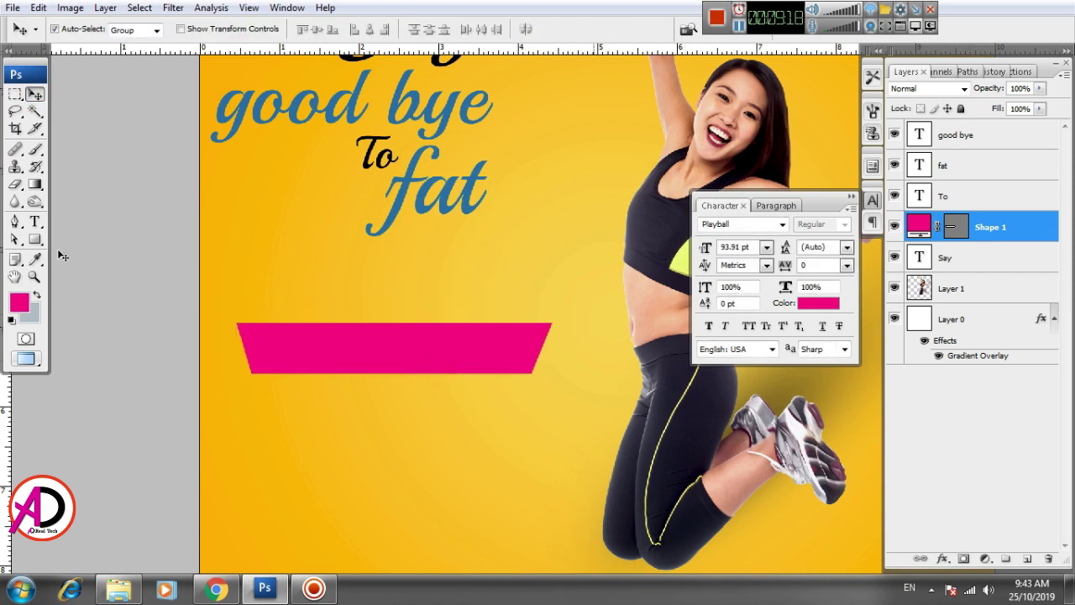
{"action": "left_click", "coordinate": [35, 240]}
Draw a second pink bar above the trapezoid and nudge it left and up
{"action": "left_click_drag", "start_coordinate": [294, 270], "coordinate": [576, 320]}
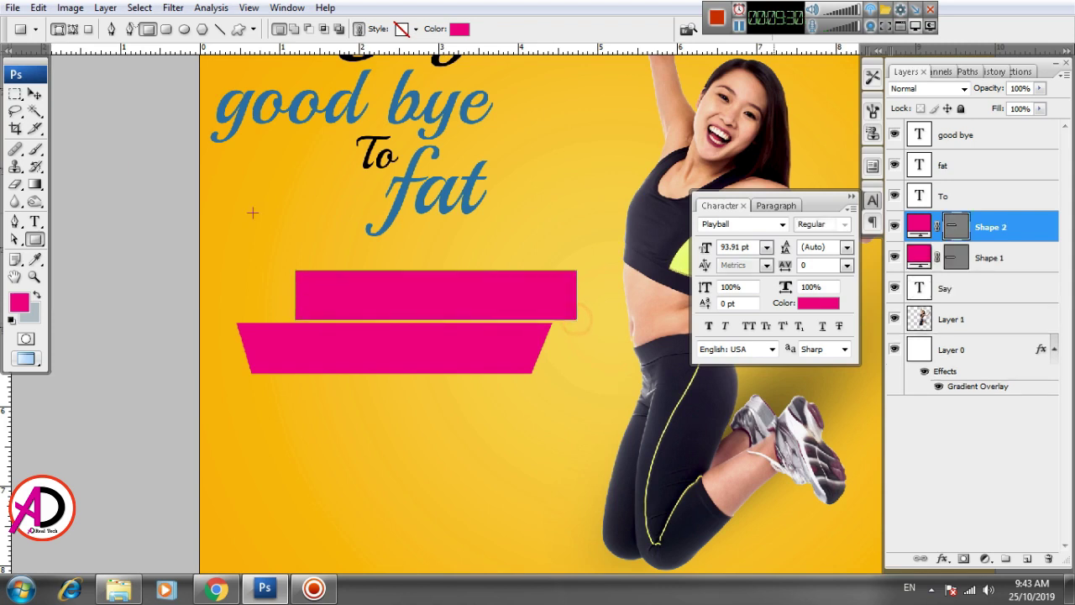
{"action": "left_click", "coordinate": [35, 94]}
{"action": "left_click", "coordinate": [439, 349]}
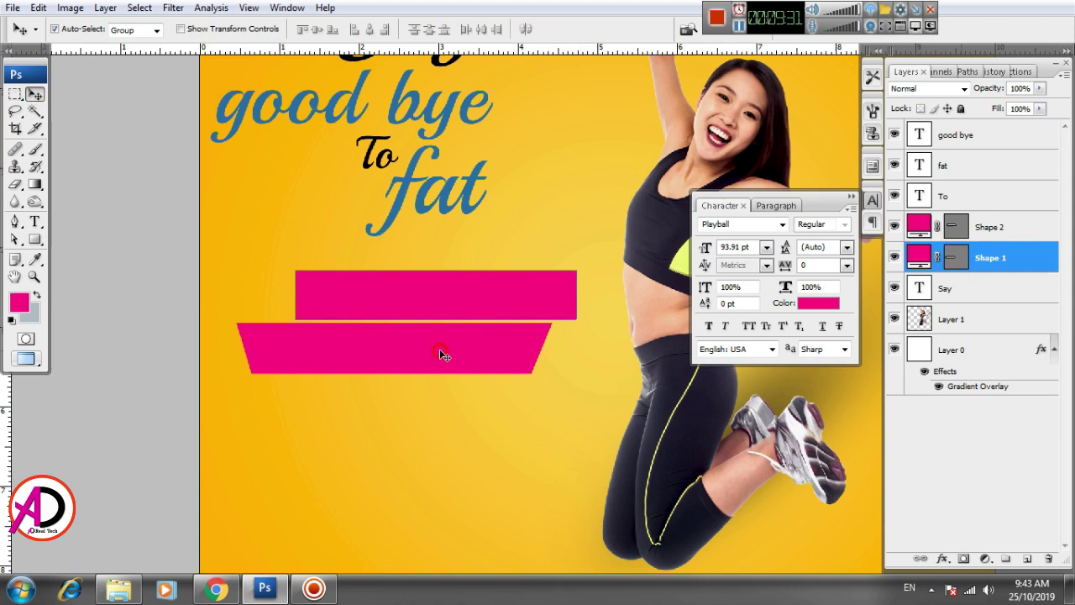
{"action": "left_click", "coordinate": [403, 304]}
{"action": "key", "text": "shift+Left"}
{"action": "key", "text": "shift+Left"}
{"action": "key", "text": "shift+Left"}
{"action": "key", "text": "shift+Up"}
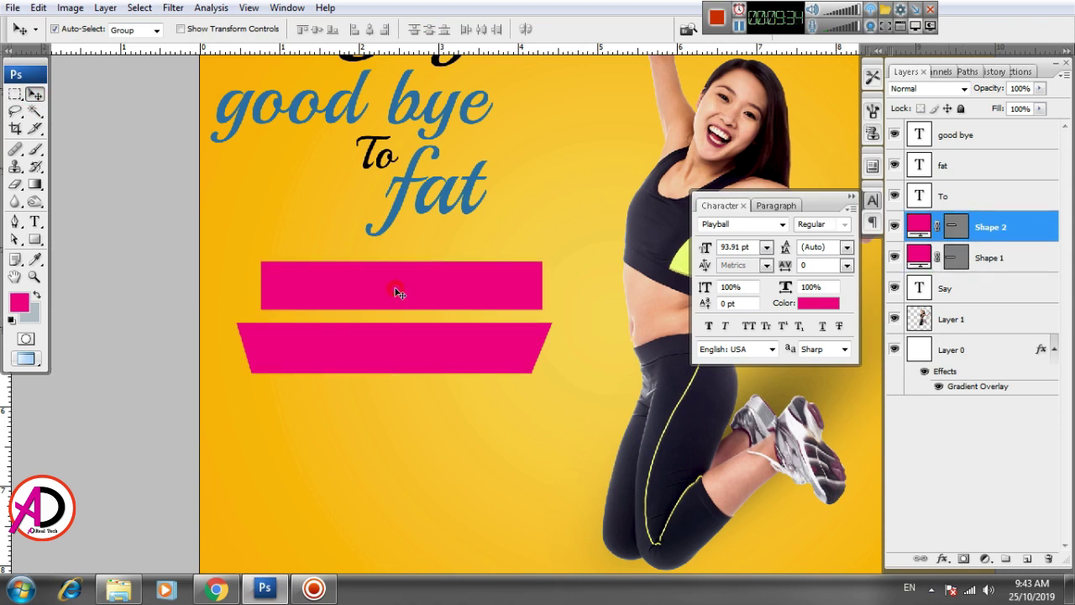
Skew the top pink bar so its right end rises
{"action": "key", "text": "ctrl+t"}
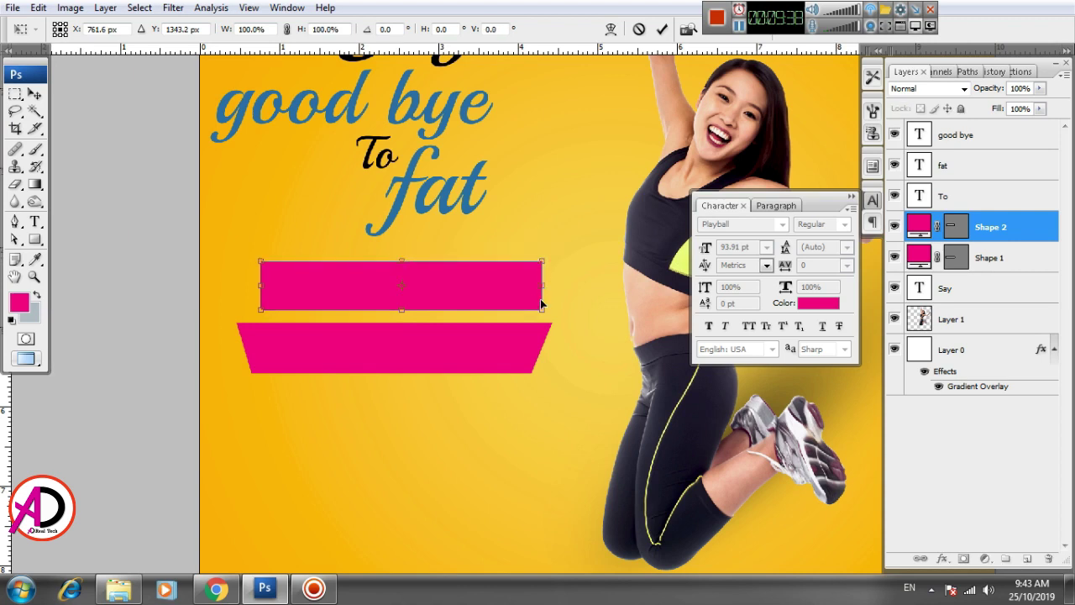
{"action": "mouse_move", "coordinate": [542, 297]}
{"action": "left_mouse_down"}
{"action": "mouse_move", "coordinate": [543, 313]}
{"action": "mouse_move", "coordinate": [540, 264]}
{"action": "mouse_move", "coordinate": [488, 291]}
{"action": "left_mouse_up"}
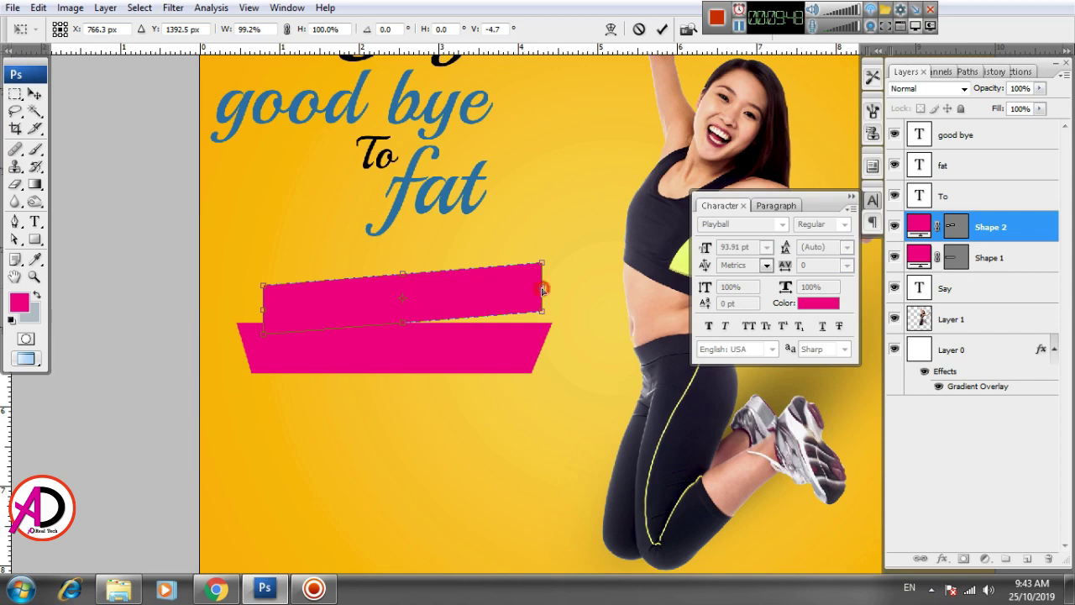
{"action": "left_click_drag", "start_coordinate": [543, 290], "coordinate": [543, 287]}
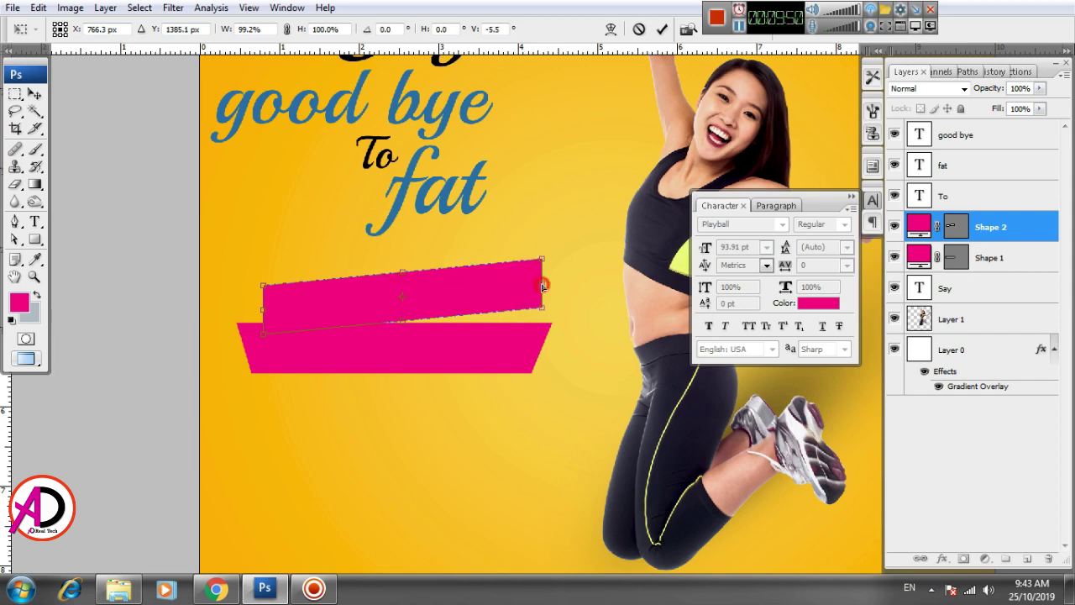
{"action": "key", "text": "Return"}
{"action": "key", "text": "ctrl+minus"}
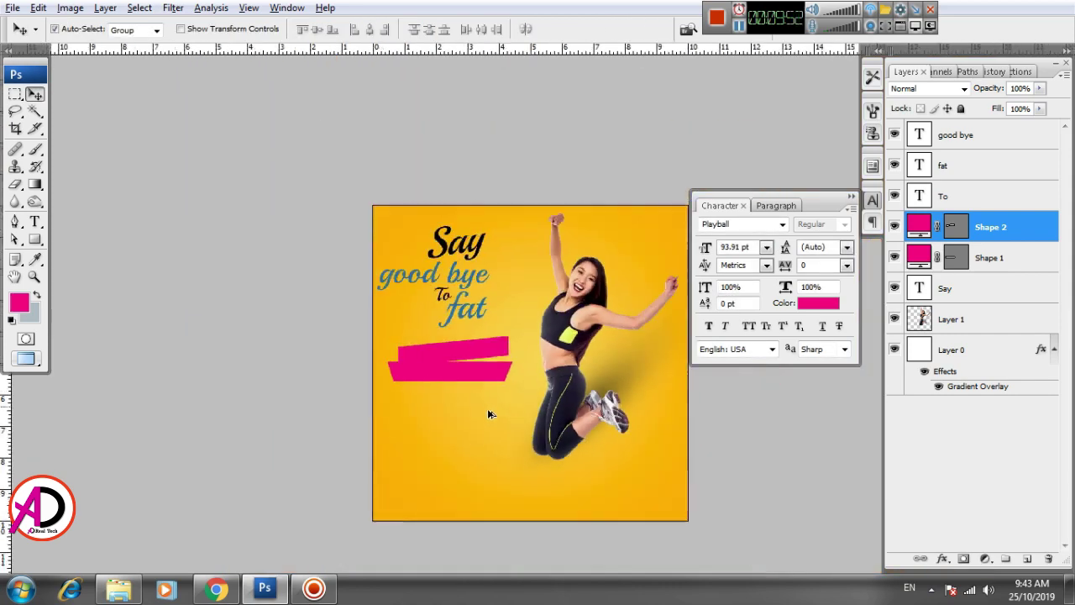
Type the text 'Burn Fat and' below the pink banners
{"action": "scroll", "coordinate": [488, 411], "scroll_direction": "up", "scroll_amount": 1}
{"action": "scroll", "coordinate": [495, 395], "scroll_direction": "up", "scroll_amount": 1}
{"action": "scroll", "coordinate": [489, 400], "scroll_direction": "up", "scroll_amount": 1}
{"action": "scroll", "coordinate": [509, 424], "scroll_direction": "up", "scroll_amount": 1}
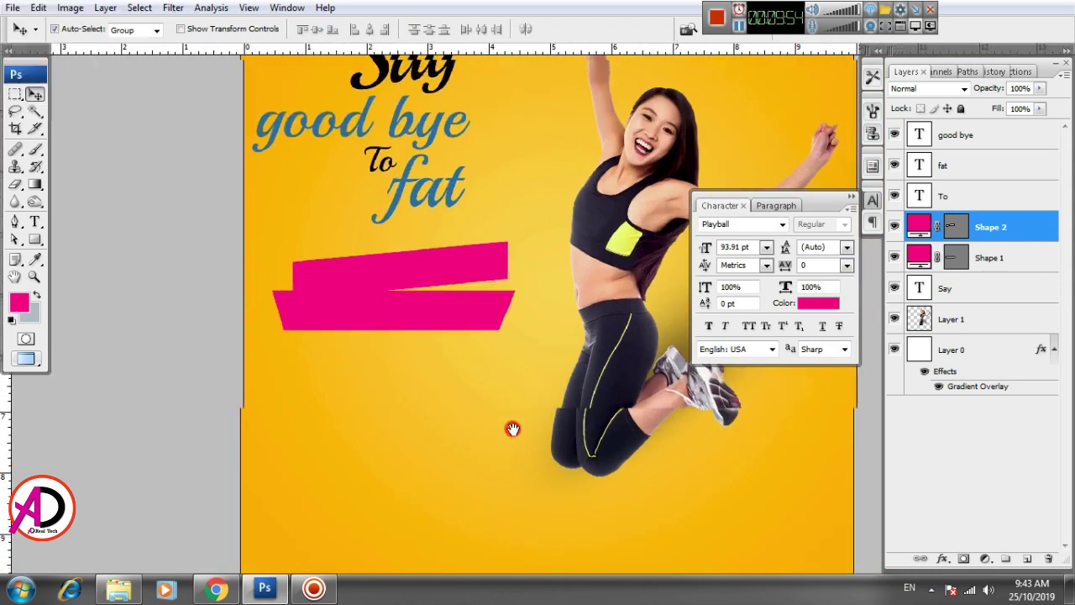
{"action": "scroll", "coordinate": [508, 432], "scroll_direction": "up", "scroll_amount": 1}
{"action": "scroll", "coordinate": [490, 425], "scroll_direction": "up", "scroll_amount": 1}
{"action": "scroll", "coordinate": [504, 422], "scroll_direction": "up", "scroll_amount": 1}
{"action": "scroll", "coordinate": [478, 420], "scroll_direction": "up", "scroll_amount": 1}
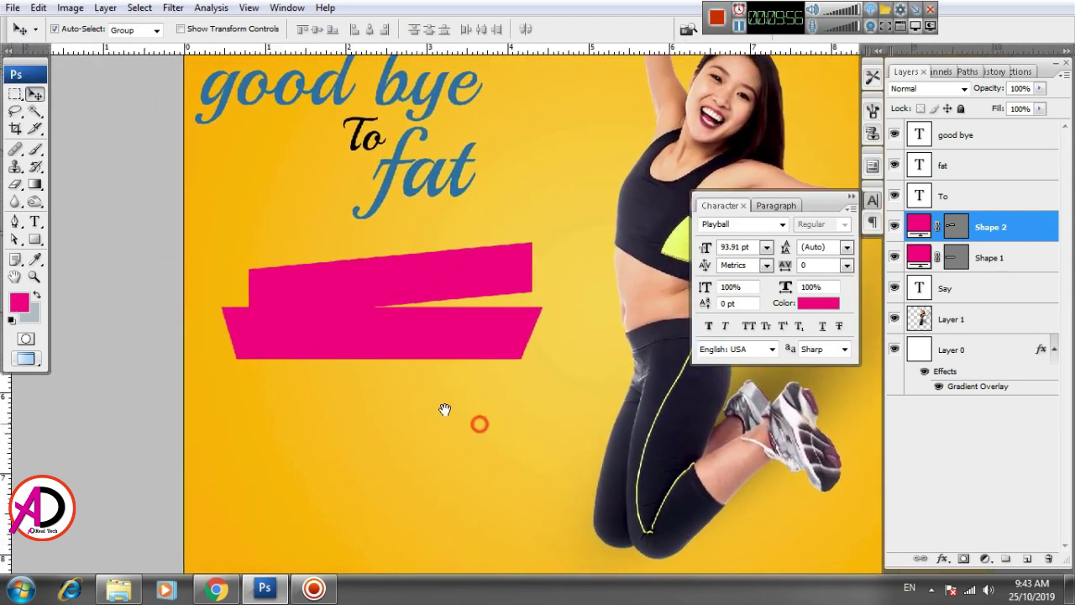
{"action": "left_click", "coordinate": [36, 224]}
{"action": "left_click", "coordinate": [329, 421]}
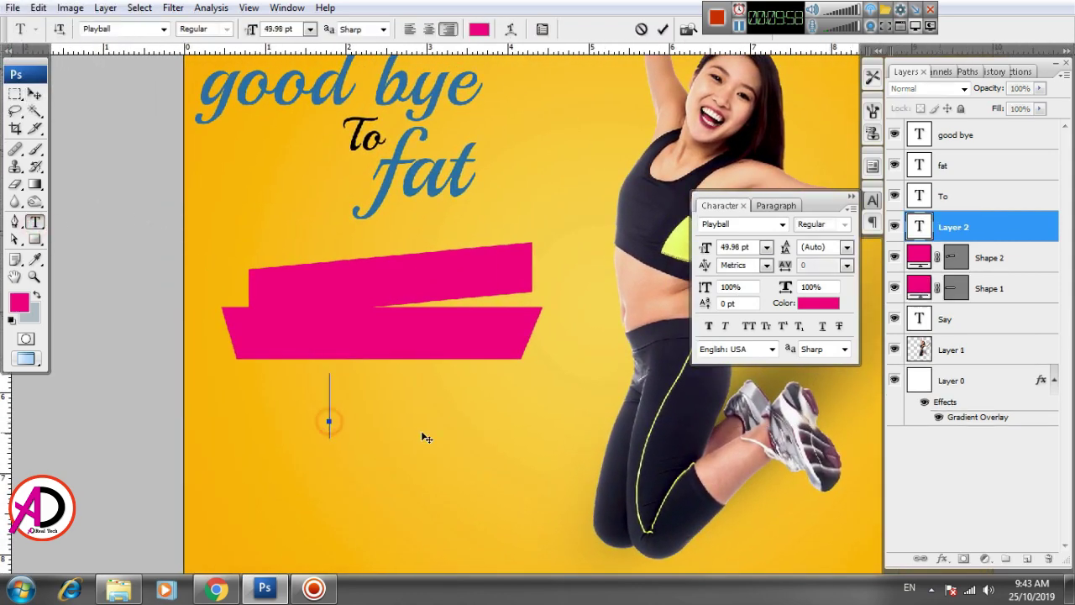
{"action": "type", "text": "Bu"}
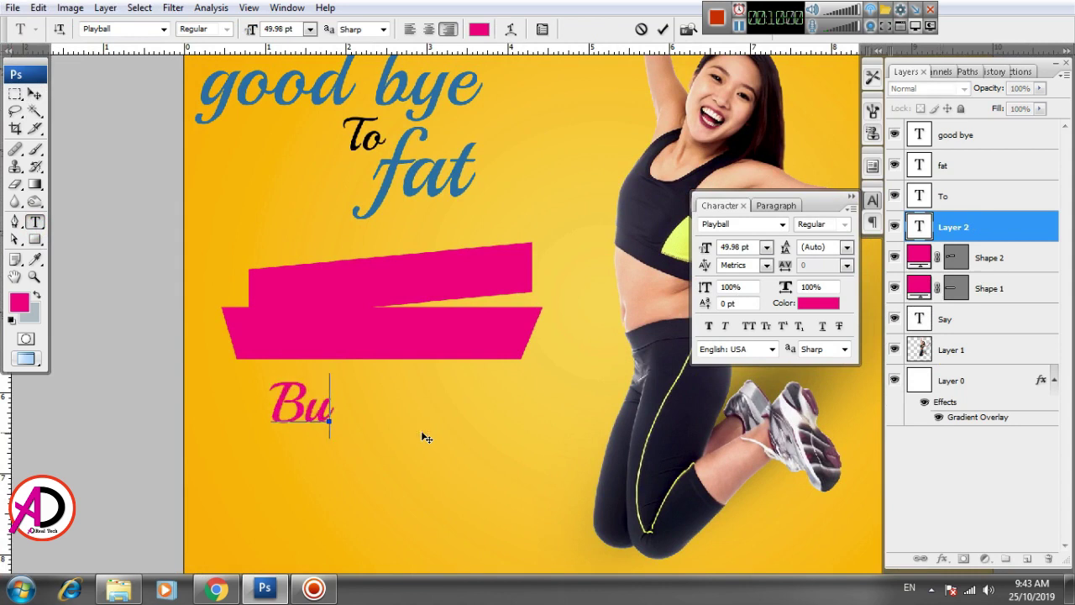
{"action": "type", "text": "rn "}
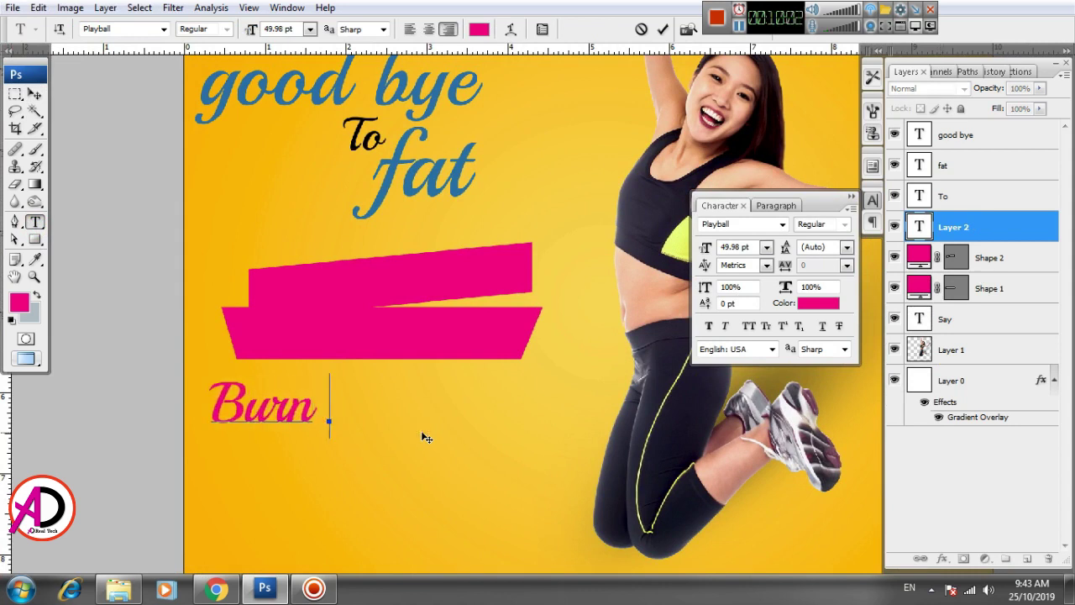
{"action": "type", "text": "Fa"}
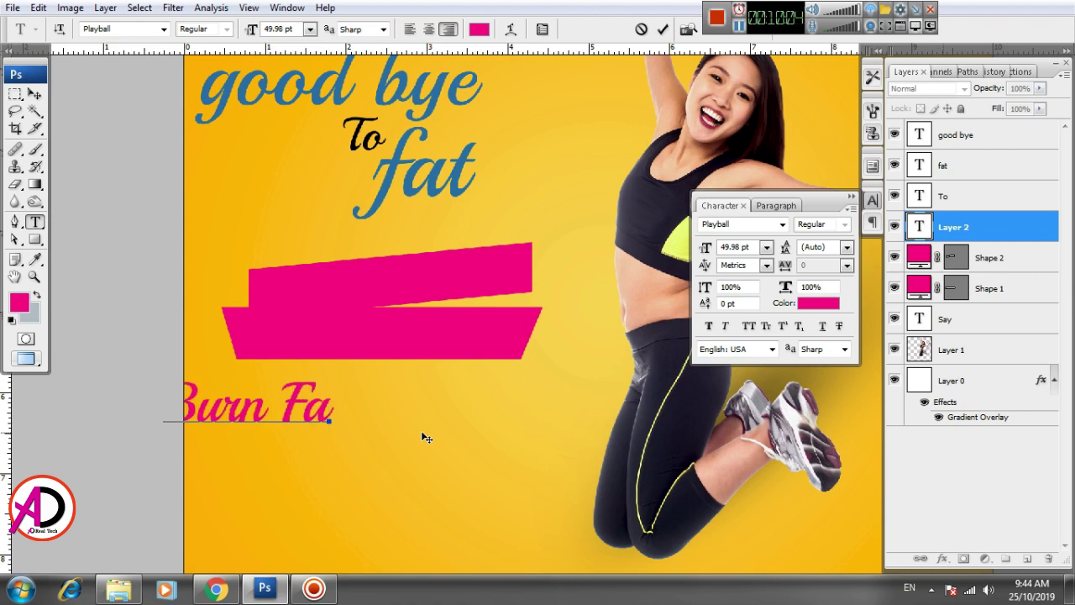
{"action": "type", "text": "t and"}
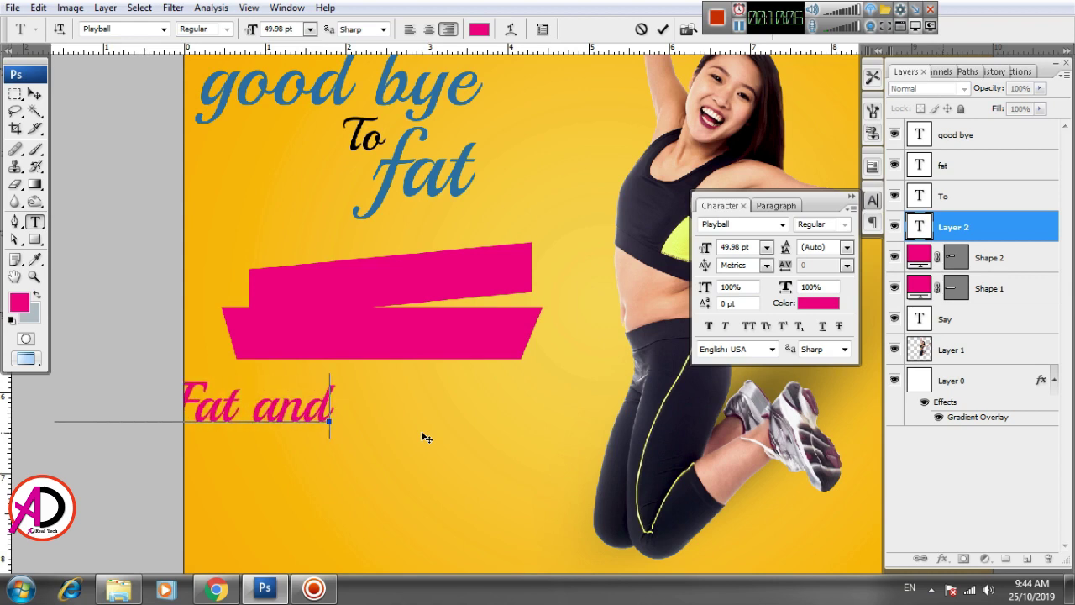
{"action": "key", "text": "ctrl+Return"}
Shrink and tilt 'Burn Fat and' and place it on the upper pink banner
{"action": "key", "text": "v"}
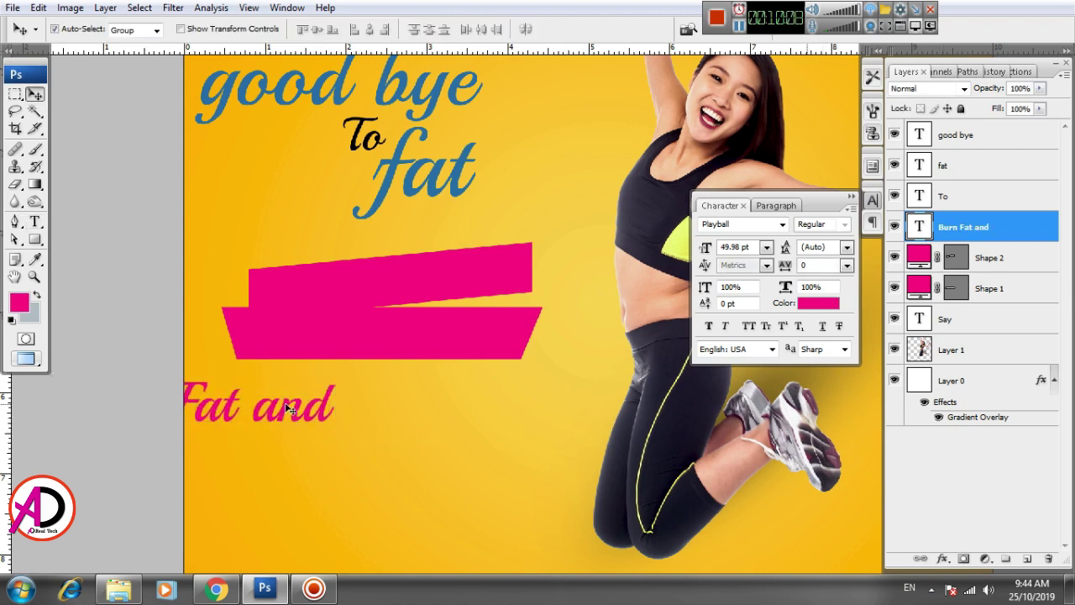
{"action": "mouse_move", "coordinate": [296, 406]}
{"action": "left_mouse_down"}
{"action": "mouse_move", "coordinate": [419, 290]}
{"action": "mouse_move", "coordinate": [499, 448]}
{"action": "left_mouse_up"}
{"action": "key", "text": "ctrl+t"}
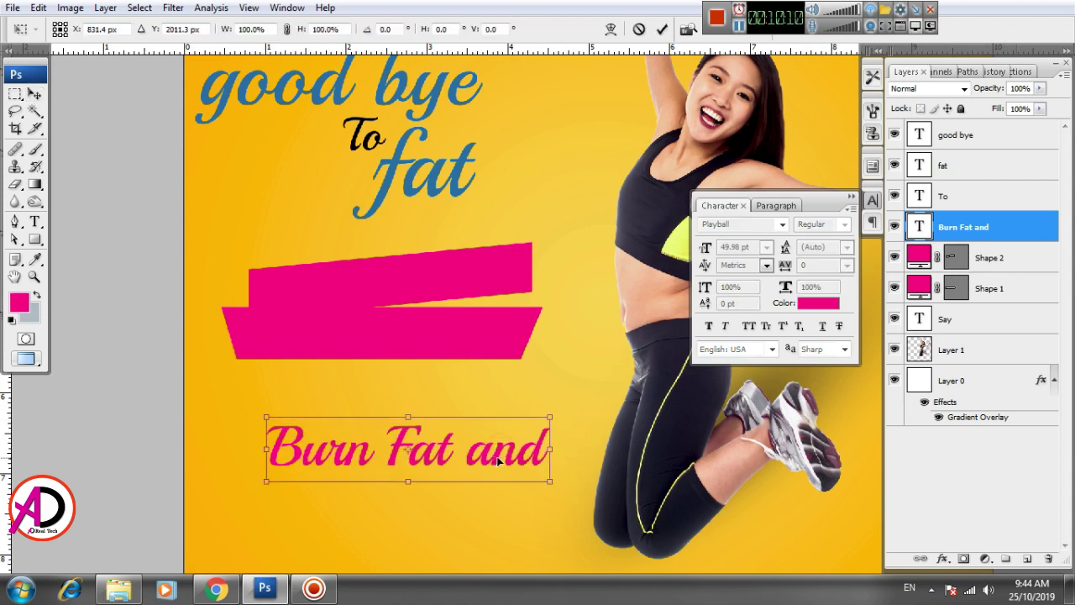
{"action": "left_click_drag", "start_coordinate": [550, 419], "coordinate": [534, 424]}
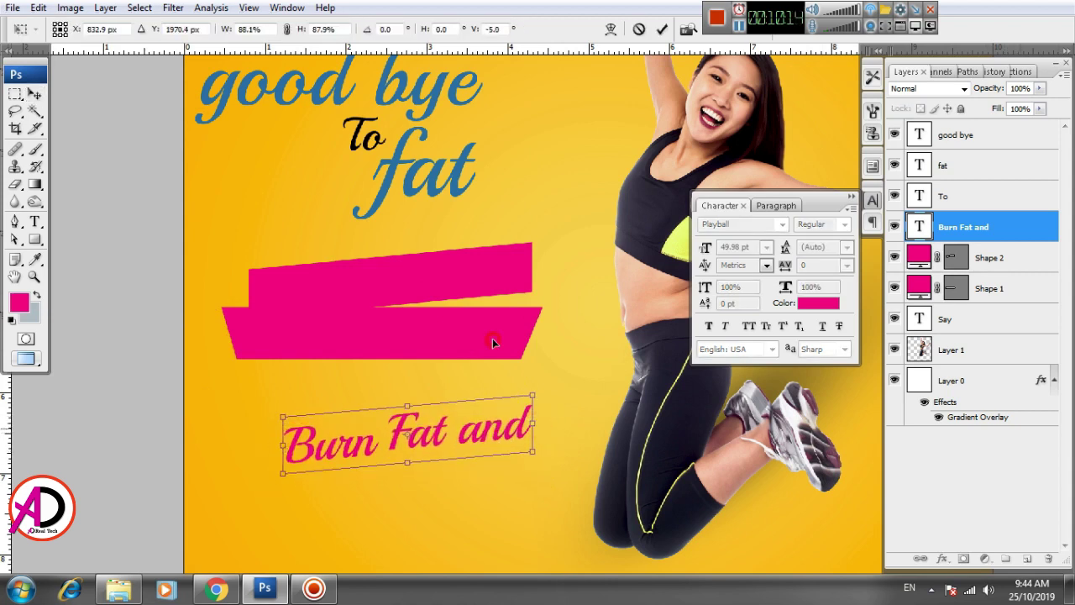
{"action": "left_click_drag", "start_coordinate": [492, 338], "coordinate": [481, 273]}
{"action": "key", "text": "Return"}
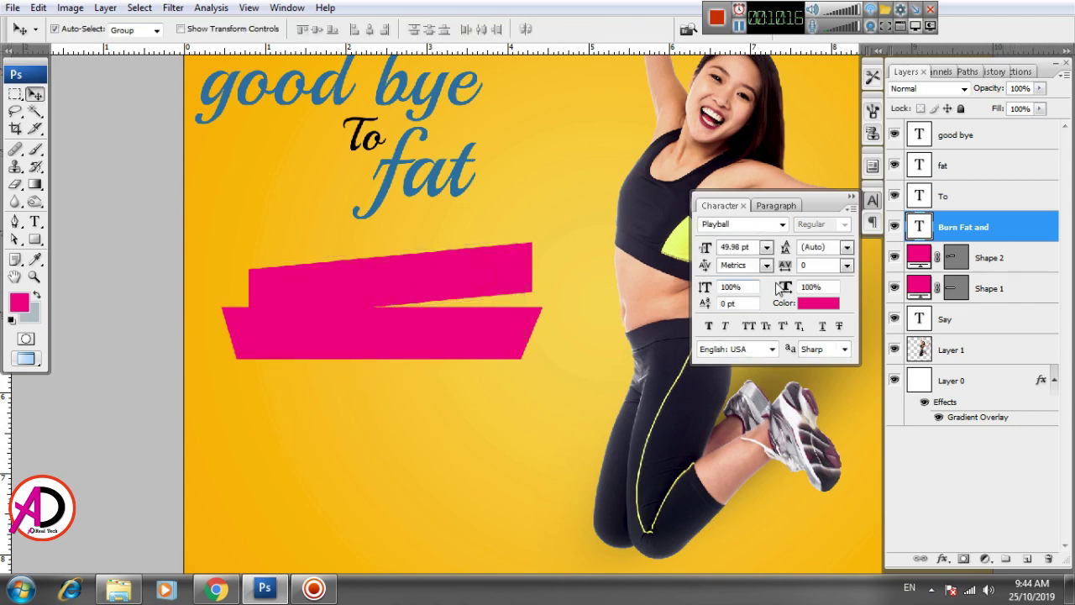
Make the banner text white and try the Piston Pressure font
{"action": "left_click", "coordinate": [815, 303]}
{"action": "left_click_drag", "start_coordinate": [549, 359], "coordinate": [508, 353]}
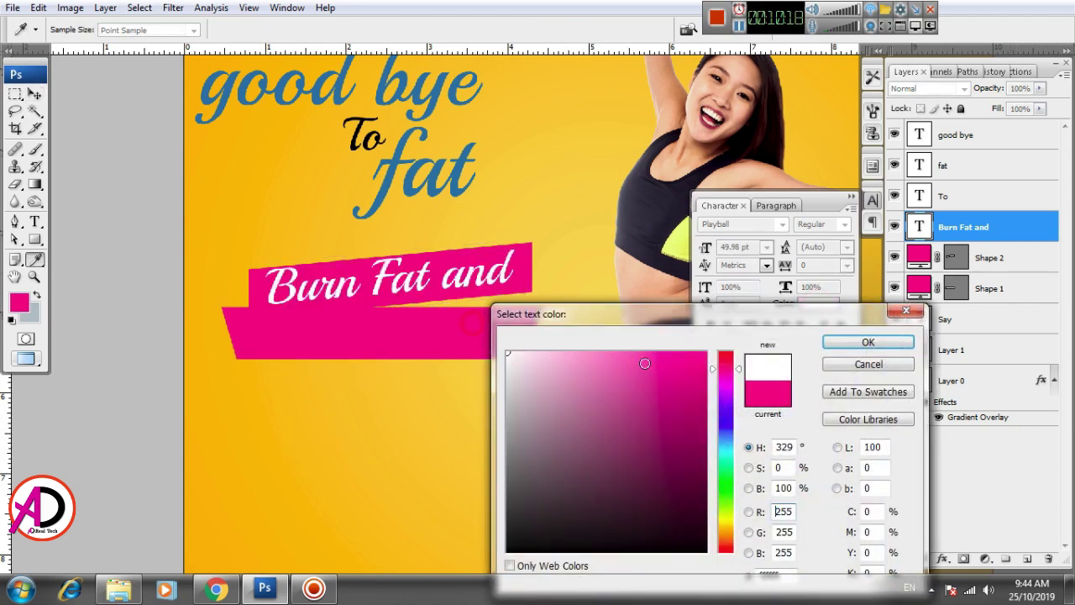
{"action": "left_click", "coordinate": [866, 346]}
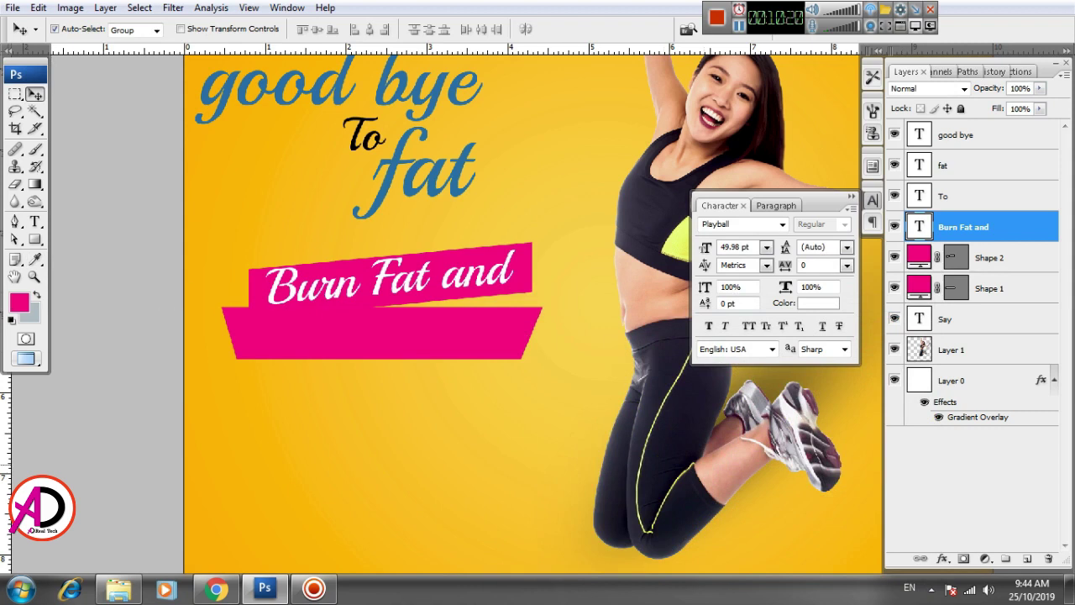
{"action": "left_click", "coordinate": [35, 221]}
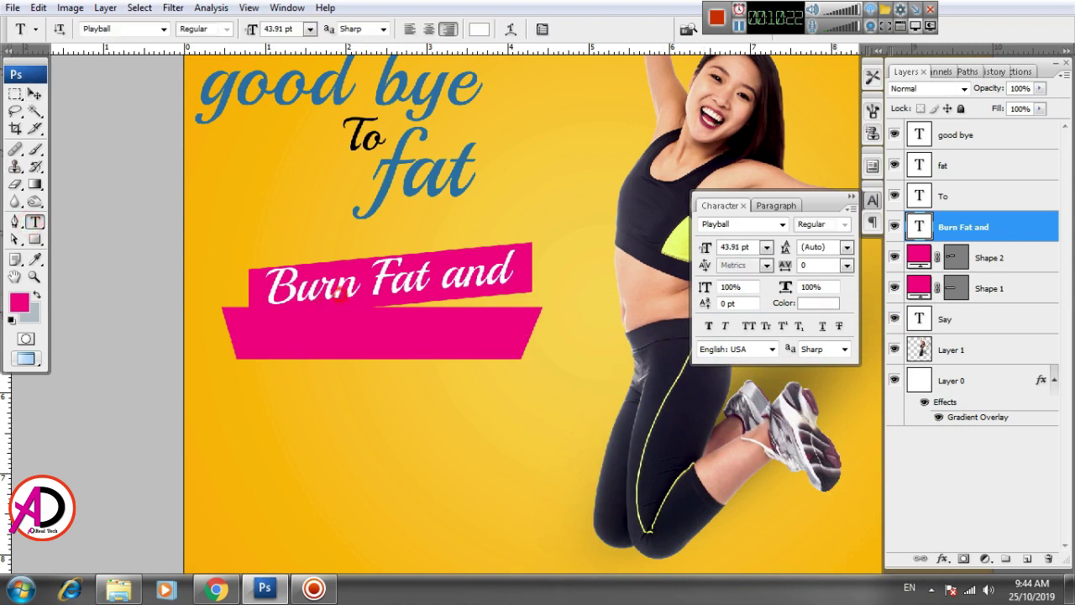
{"action": "triple_click", "coordinate": [339, 291]}
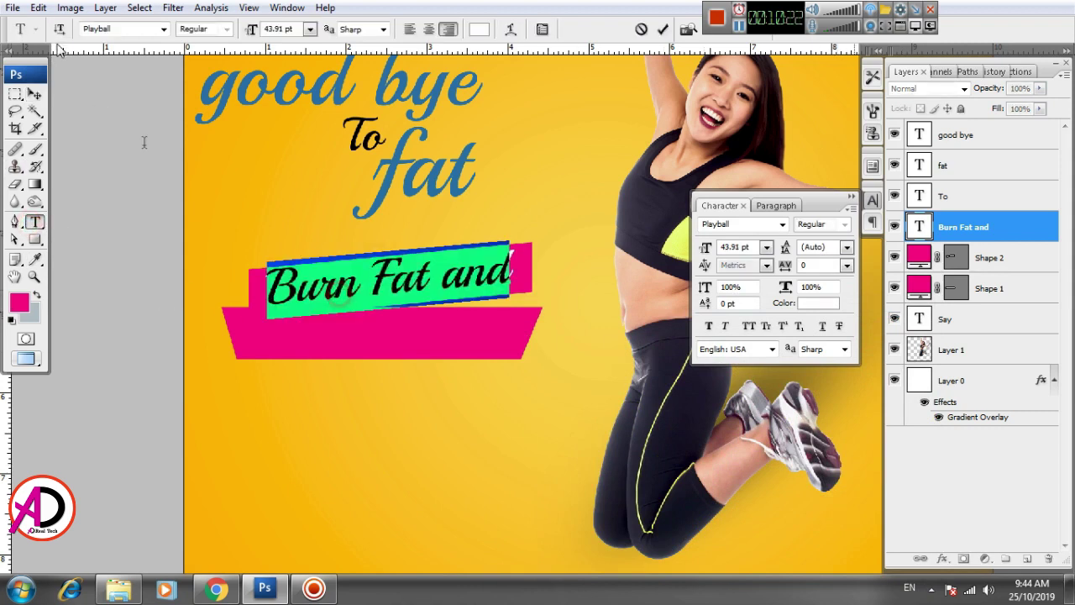
{"action": "left_click", "coordinate": [151, 29]}
{"action": "key", "text": "Up"}
{"action": "key", "text": "Up"}
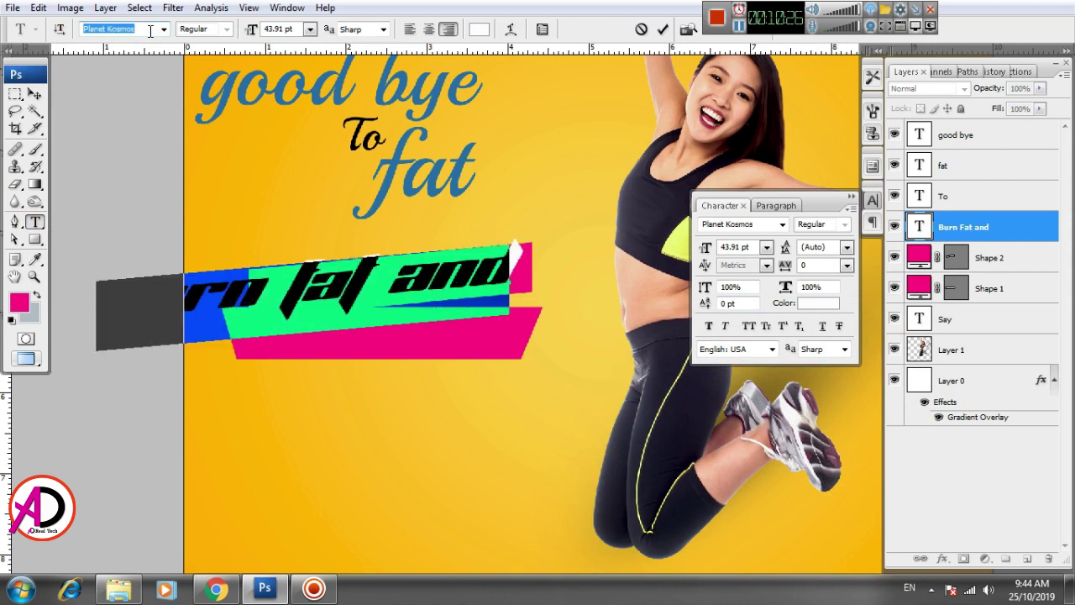
{"action": "key", "text": "Up"}
{"action": "key", "text": "Up"}
{"action": "key", "text": "Down"}
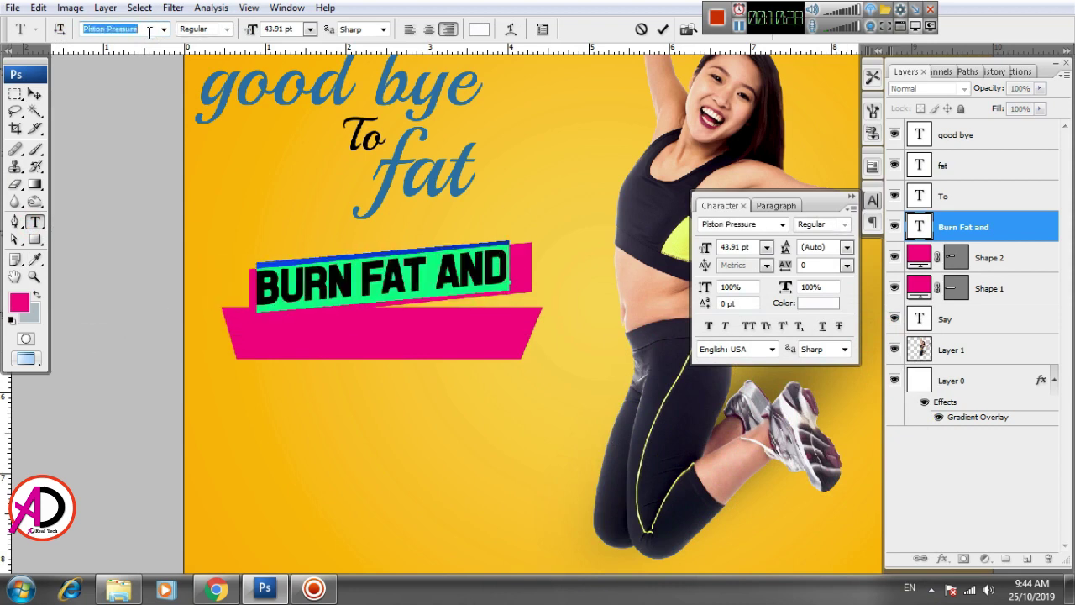
{"action": "left_click", "coordinate": [15, 94]}
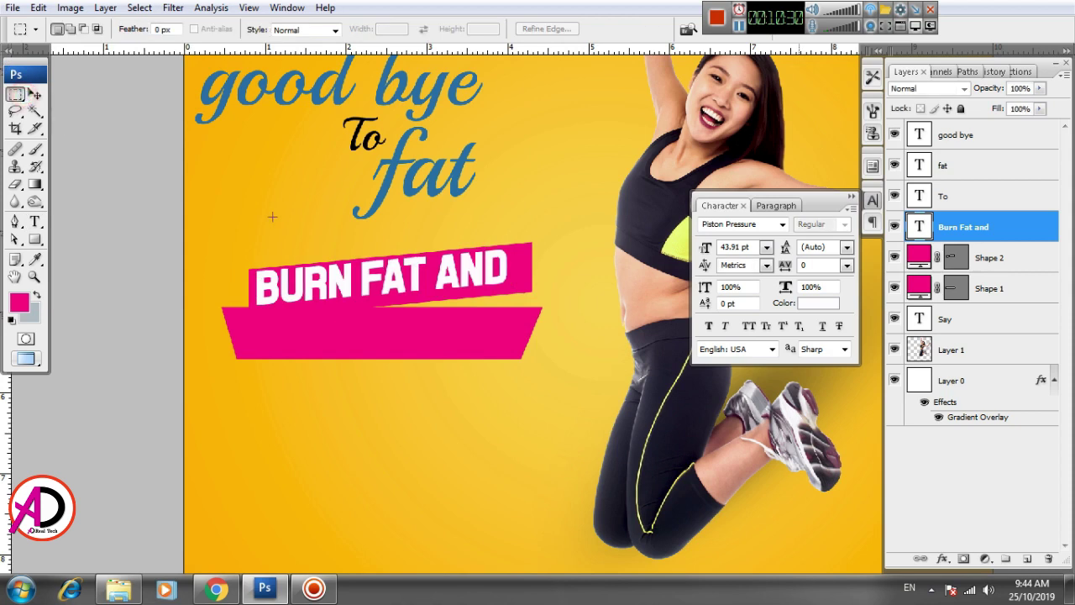
Nudge BURN FAT AND slightly right and down and shrink it to about 85%
{"action": "left_click", "coordinate": [34, 94]}
{"action": "left_click_drag", "start_coordinate": [320, 280], "coordinate": [330, 287]}
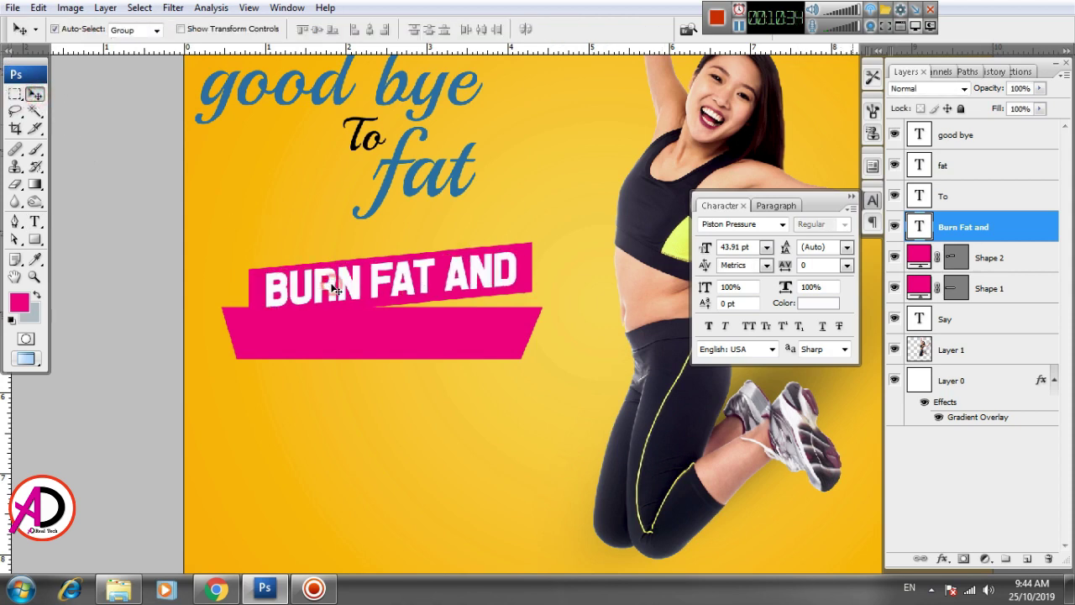
{"action": "key", "text": "ctrl+t"}
{"action": "left_click_drag", "start_coordinate": [518, 244], "coordinate": [499, 249]}
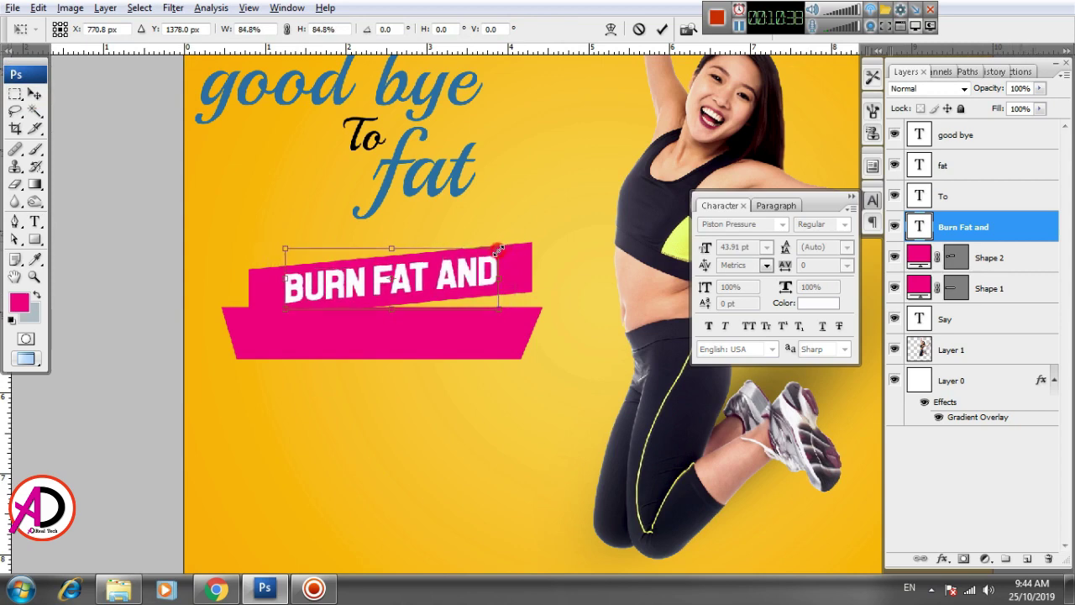
{"action": "key", "text": "Return"}
{"action": "key", "text": "ctrl+0"}
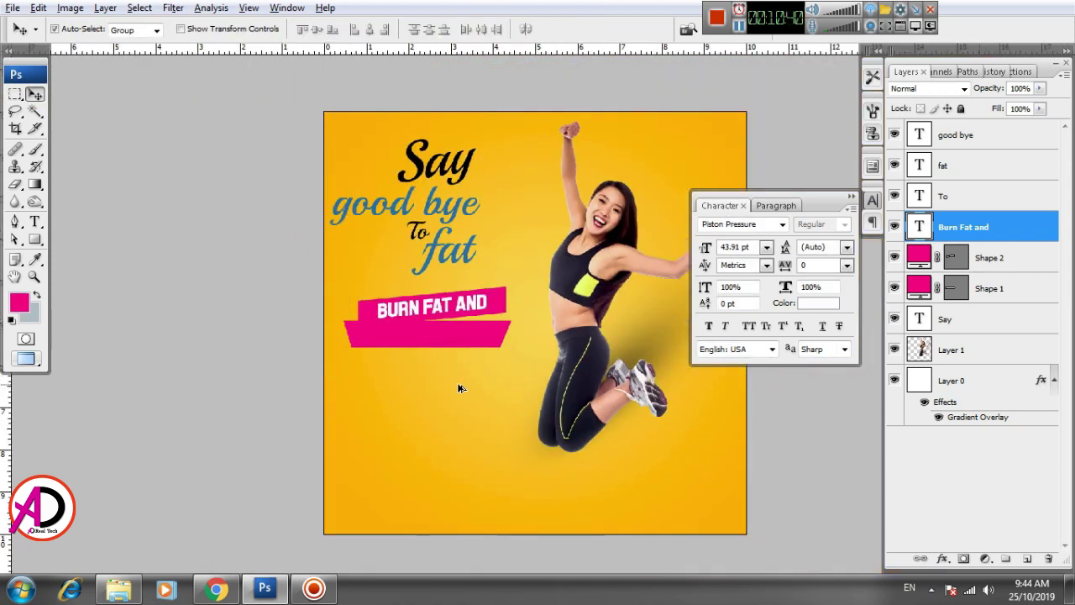
{"action": "scroll", "coordinate": [471, 390], "scroll_direction": "up", "scroll_amount": 3}
Set the BURN FAT AND text in the Oswald font
{"action": "left_click", "coordinate": [34, 221]}
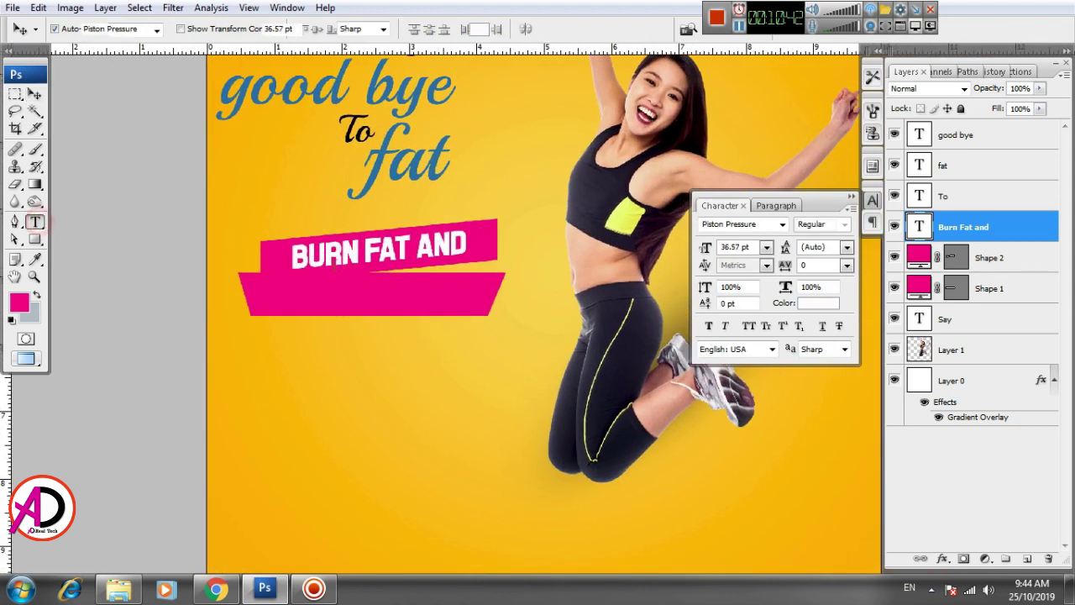
{"action": "left_click_drag", "start_coordinate": [291, 252], "coordinate": [469, 250]}
{"action": "left_click", "coordinate": [143, 29]}
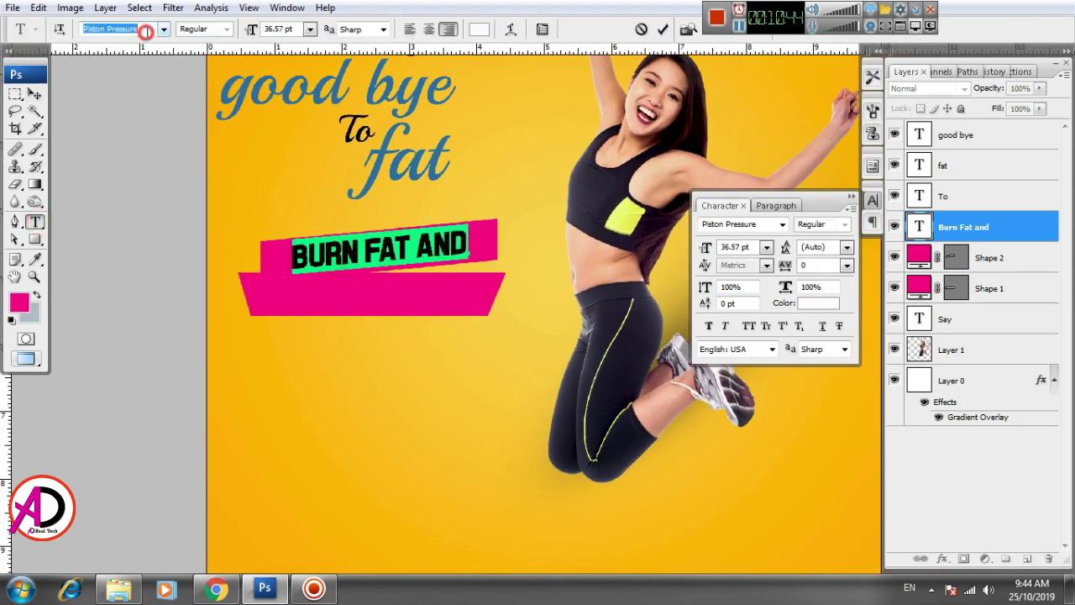
{"action": "key", "text": "Up"}
{"action": "key", "text": "Up"}
{"action": "key", "text": "Up"}
{"action": "key", "text": "Up"}
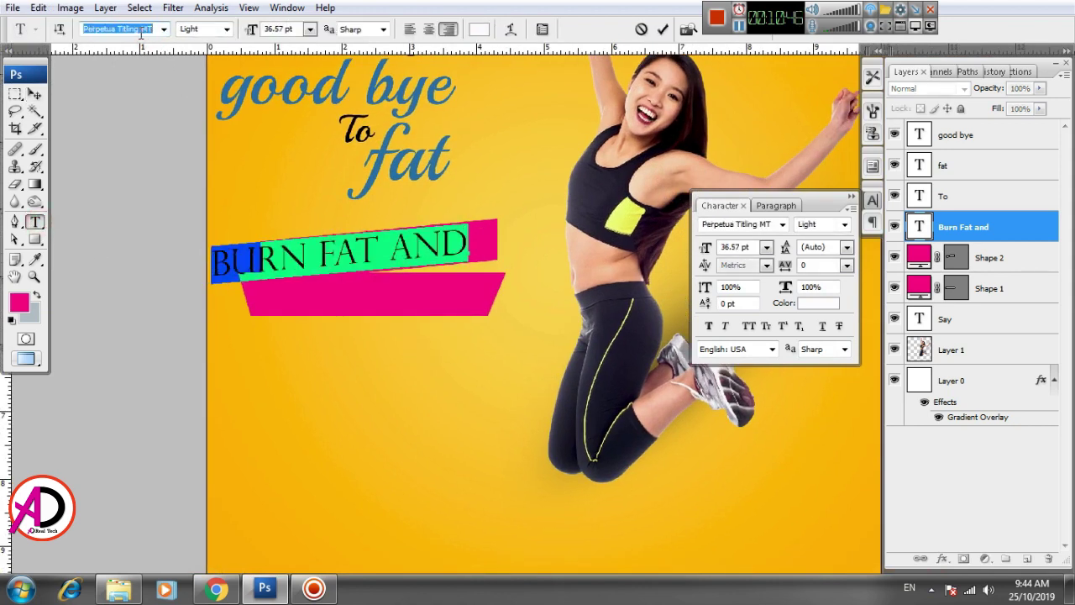
{"action": "key", "text": "Up"}
{"action": "key", "text": "Up"}
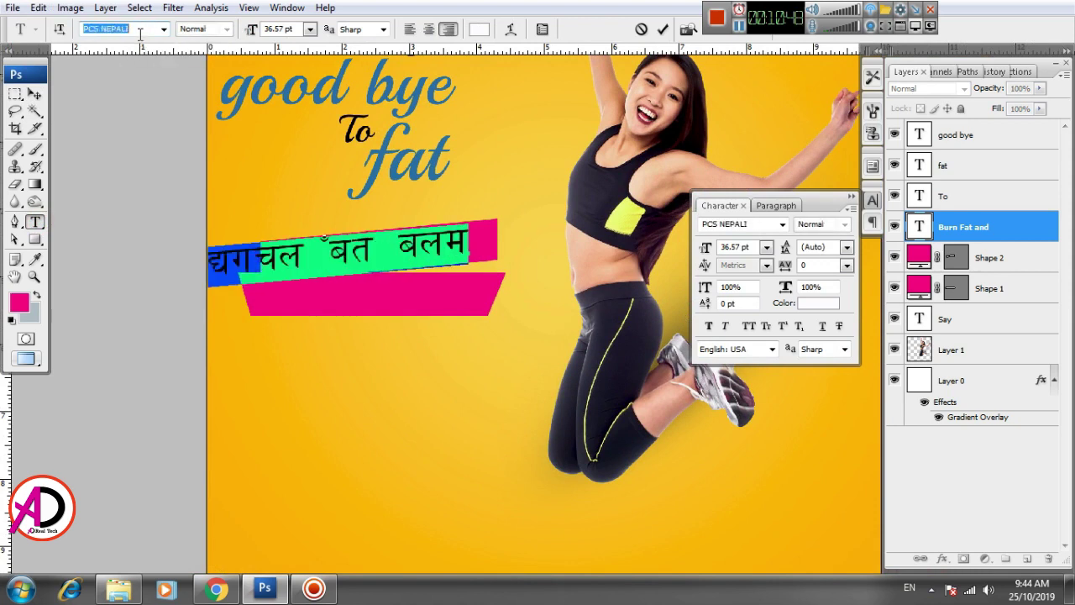
{"action": "key", "text": "Up"}
{"action": "key", "text": "Up"}
{"action": "key", "text": "Up"}
{"action": "key", "text": "Up"}
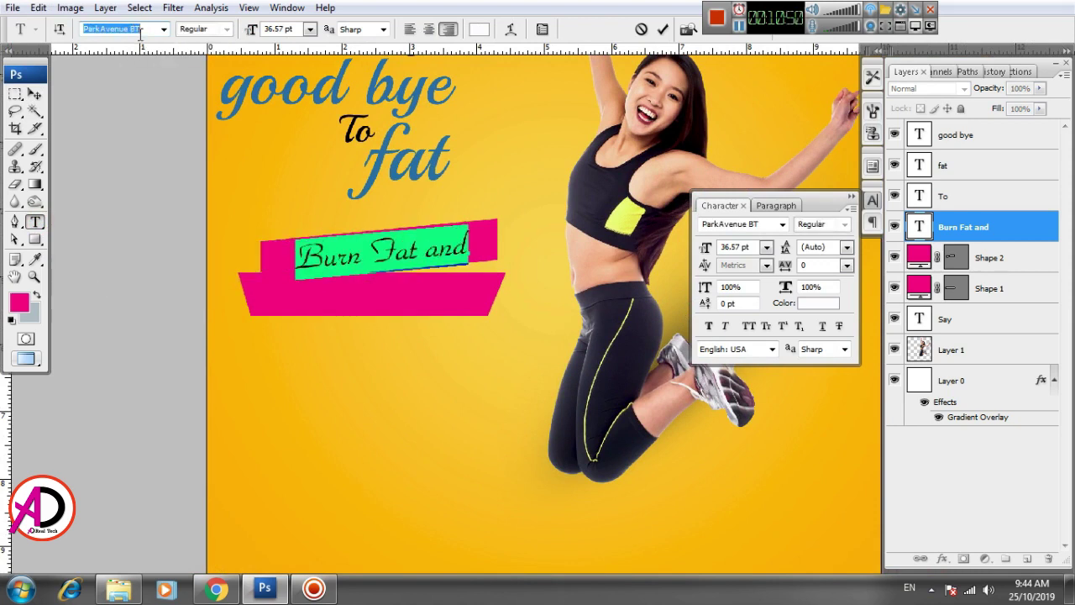
{"action": "key", "text": "Up"}
{"action": "key", "text": "Up"}
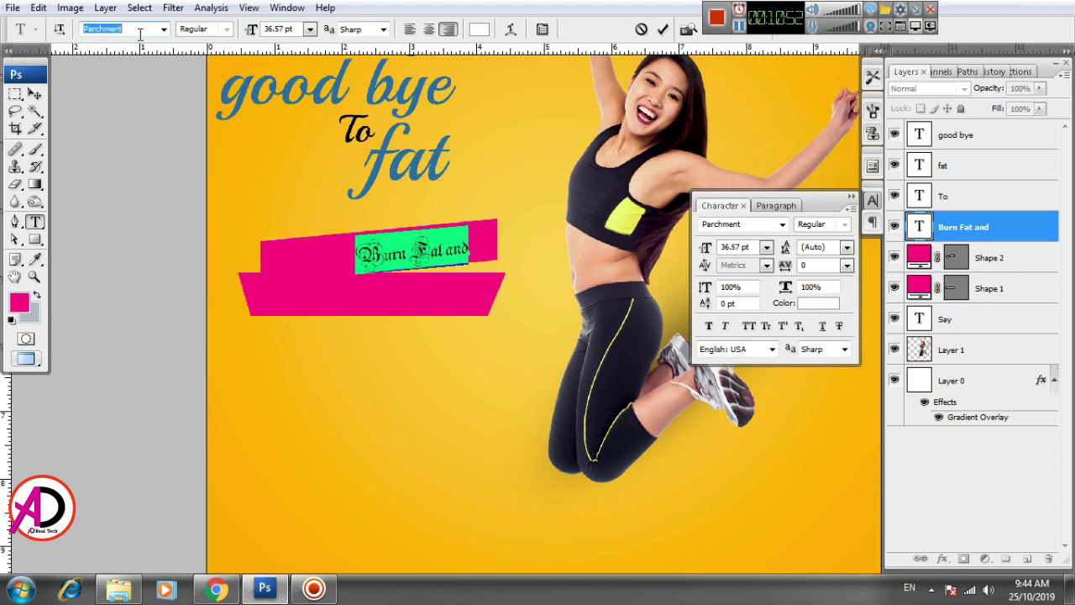
{"action": "key", "text": "Up"}
{"action": "key", "text": "Up"}
{"action": "key", "text": "Up"}
{"action": "key", "text": "Up"}
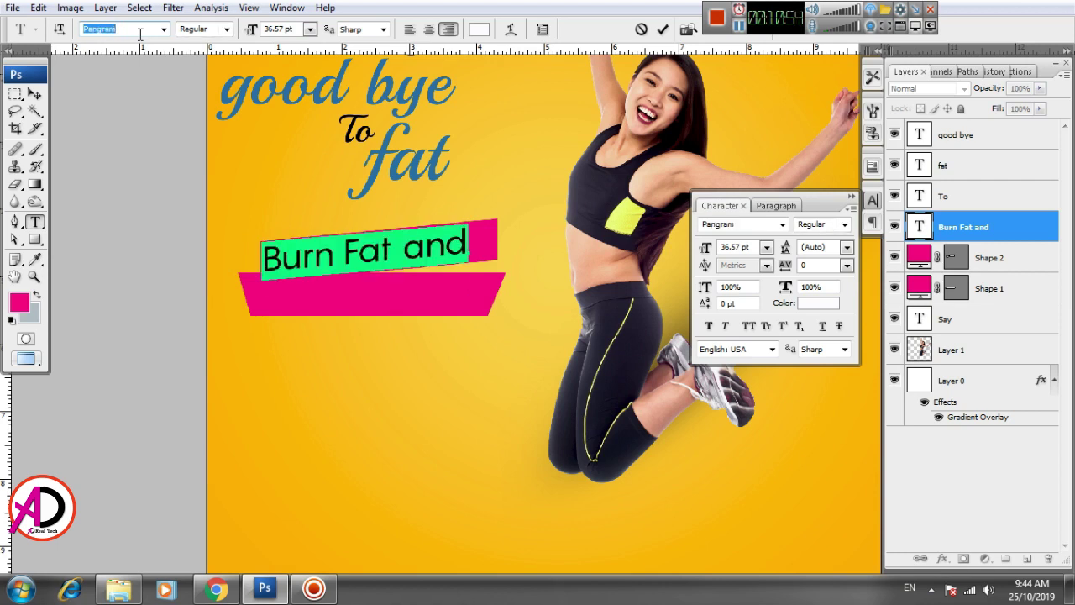
{"action": "key", "text": "Up"}
{"action": "key", "text": "Up"}
{"action": "key", "text": "Up"}
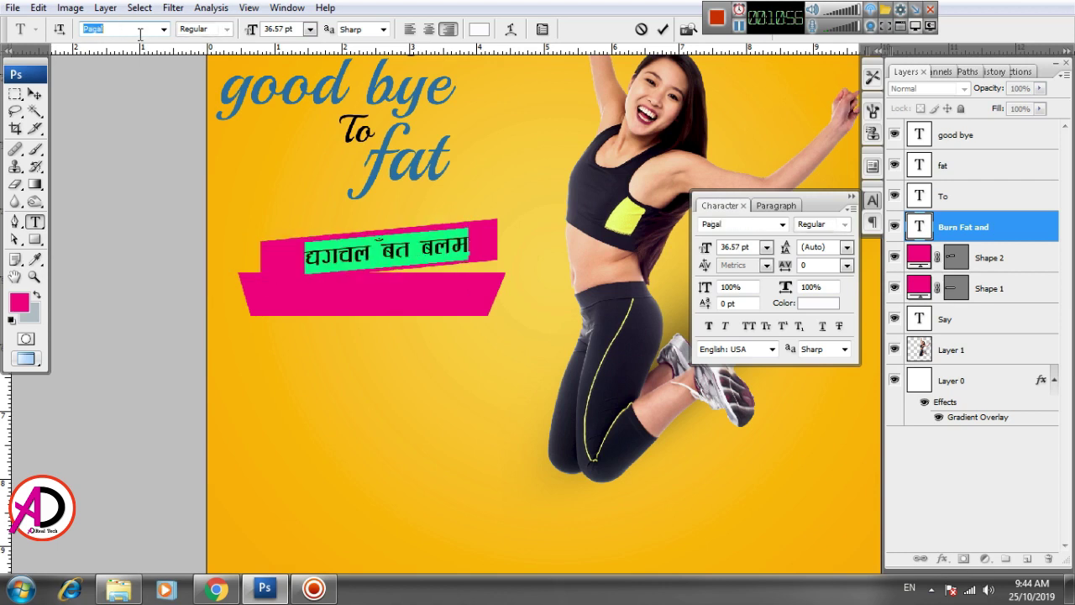
{"action": "key", "text": "Up"}
{"action": "key", "text": "Up"}
{"action": "key", "text": "Up"}
{"action": "key", "text": "Down"}
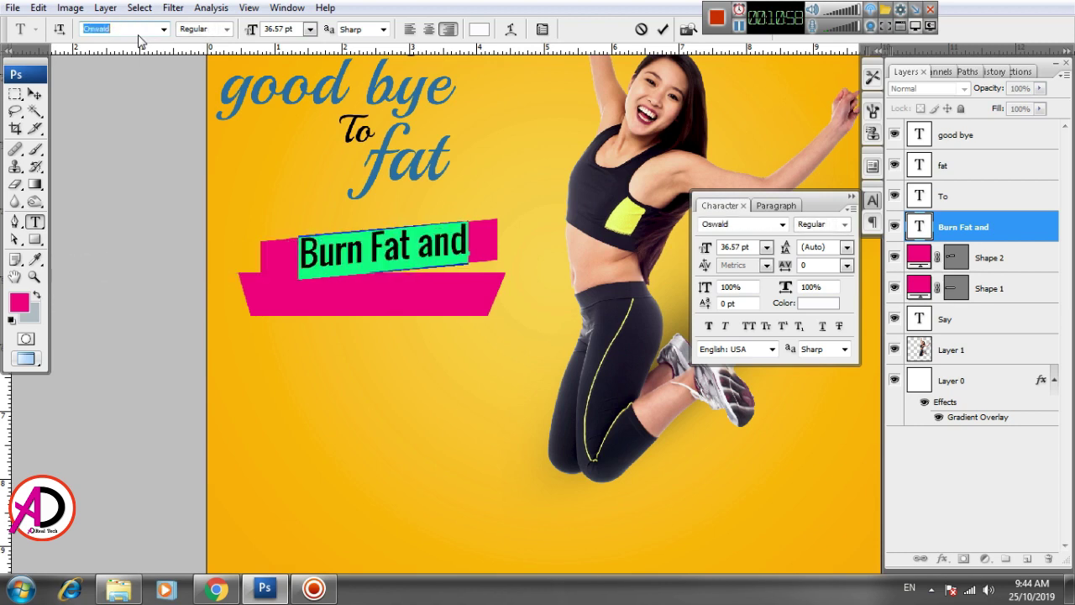
Squash the 'Burn Fat and' text vertically, lower it and tilt it to follow the upper banner's slant
{"action": "left_click", "coordinate": [31, 95]}
{"action": "key", "text": "ctrl+t"}
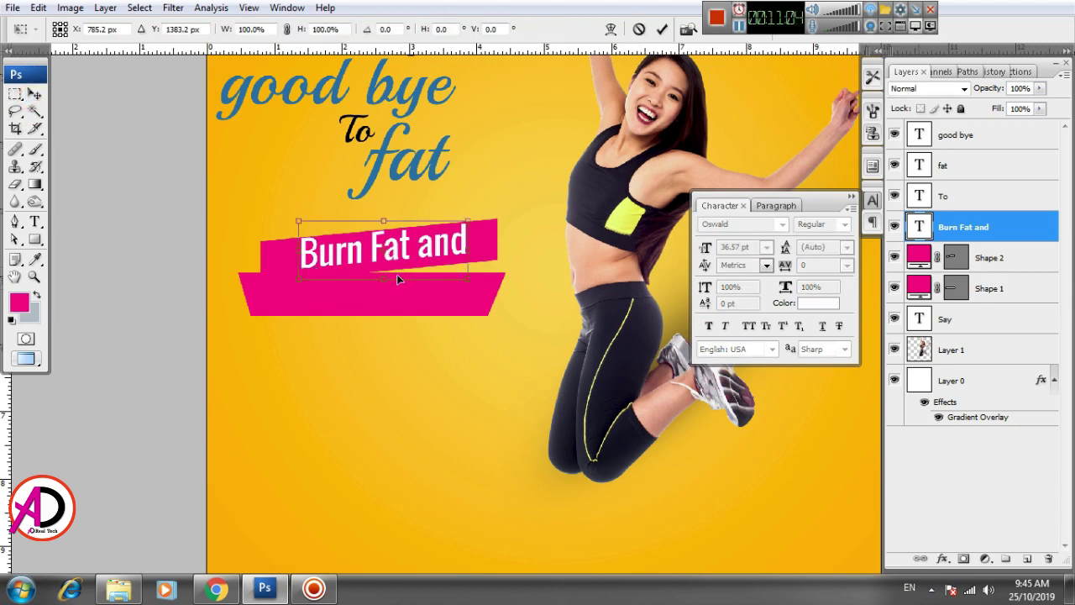
{"action": "left_click_drag", "start_coordinate": [384, 277], "coordinate": [385, 270]}
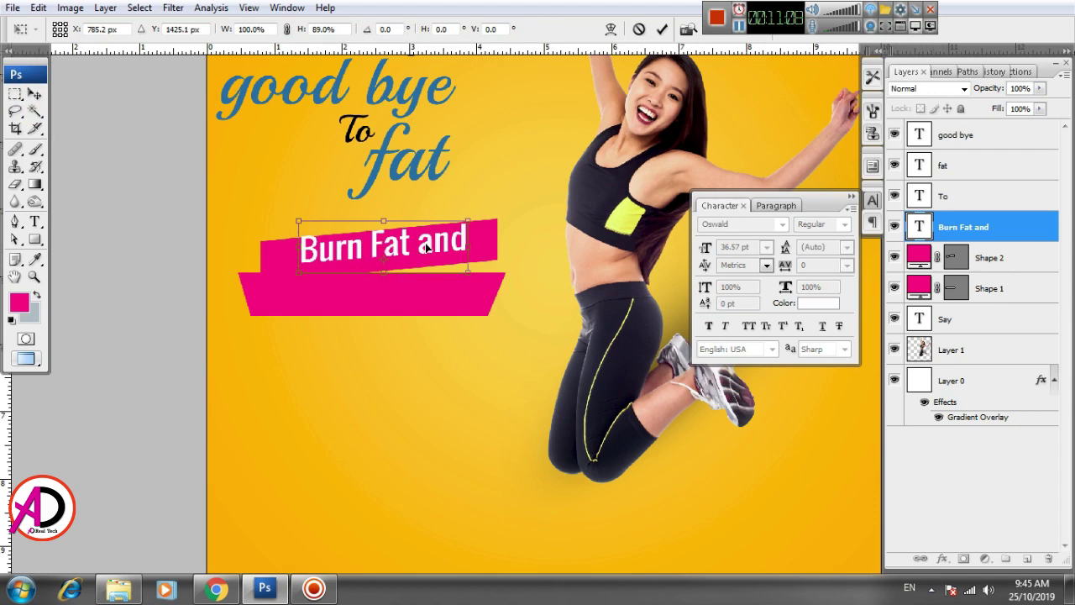
{"action": "left_click_drag", "start_coordinate": [426, 245], "coordinate": [426, 255]}
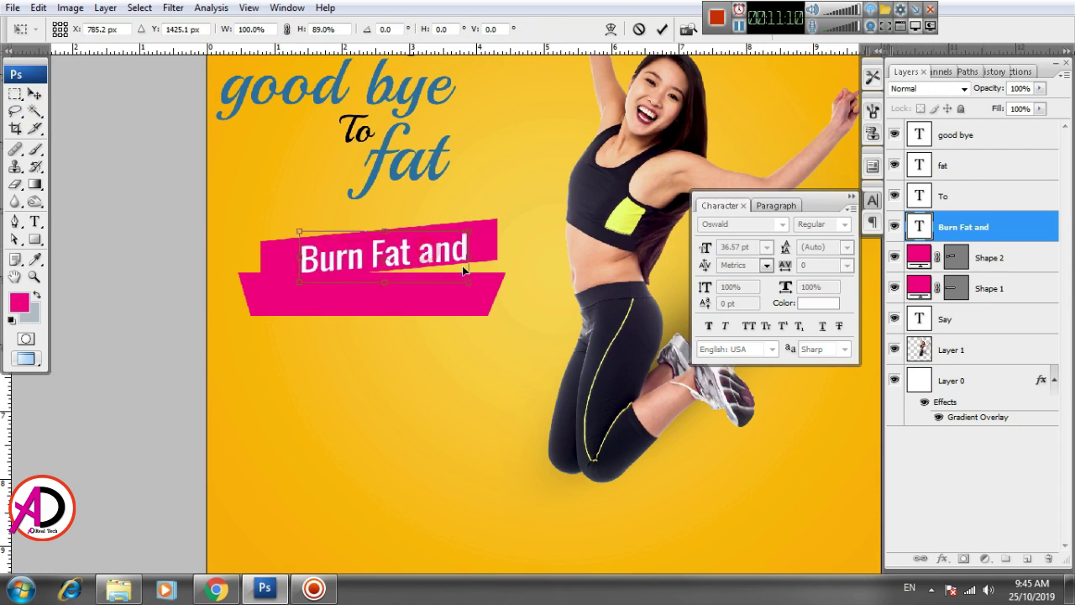
{"action": "left_click_drag", "start_coordinate": [471, 262], "coordinate": [448, 250]}
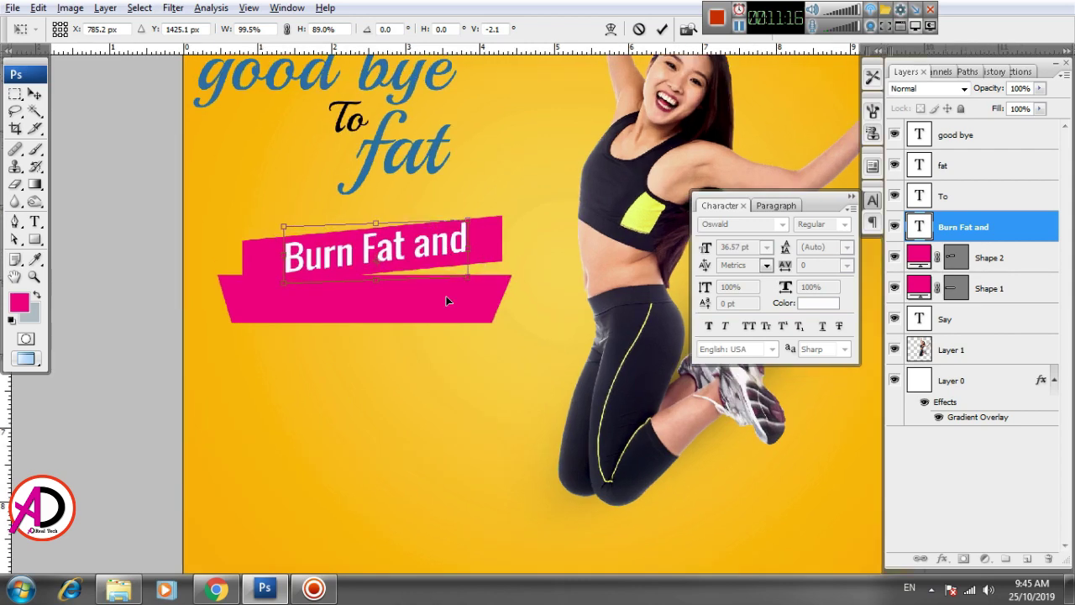
Ease the tilt, widen the text on both sides, commit, and nudge it down two steps
{"action": "scroll", "coordinate": [460, 368], "scroll_direction": "up", "scroll_amount": 1}
{"action": "left_click_drag", "start_coordinate": [460, 368], "coordinate": [509, 394]}
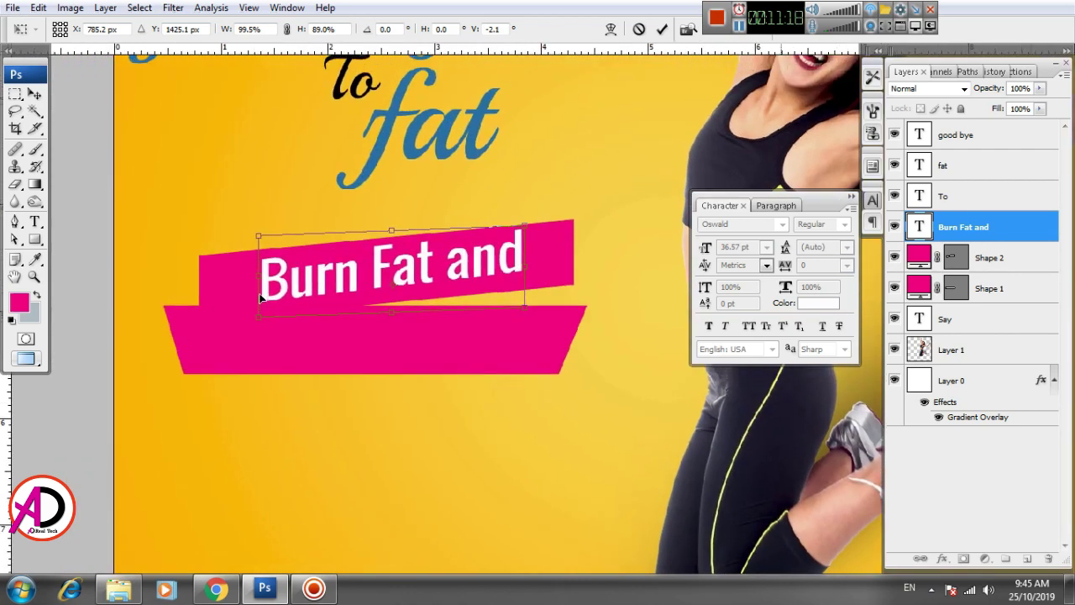
{"action": "left_click_drag", "start_coordinate": [260, 283], "coordinate": [261, 279]}
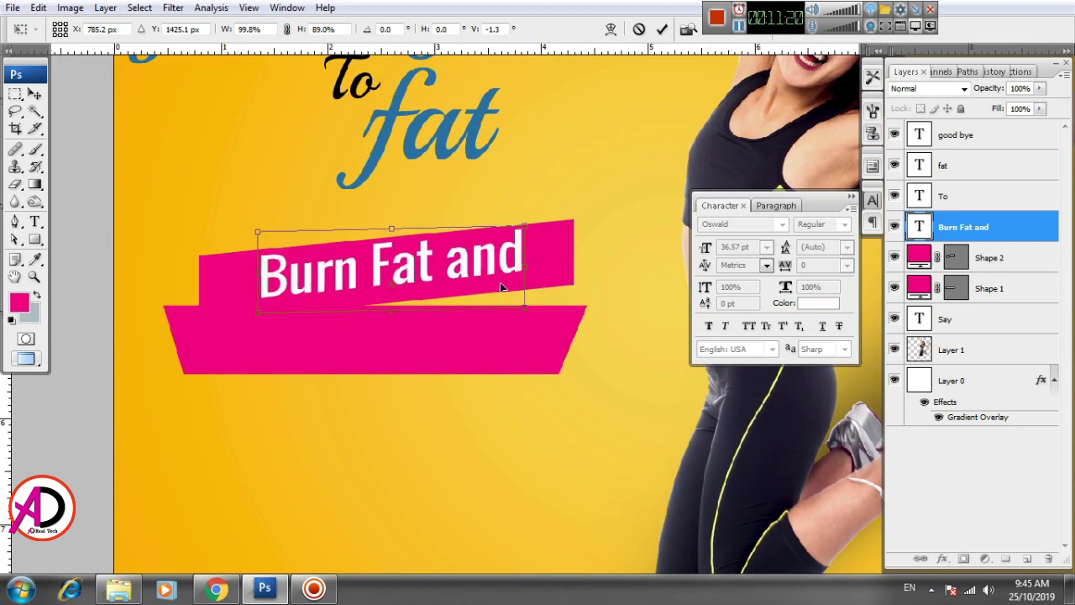
{"action": "left_click_drag", "start_coordinate": [530, 270], "coordinate": [536, 268]}
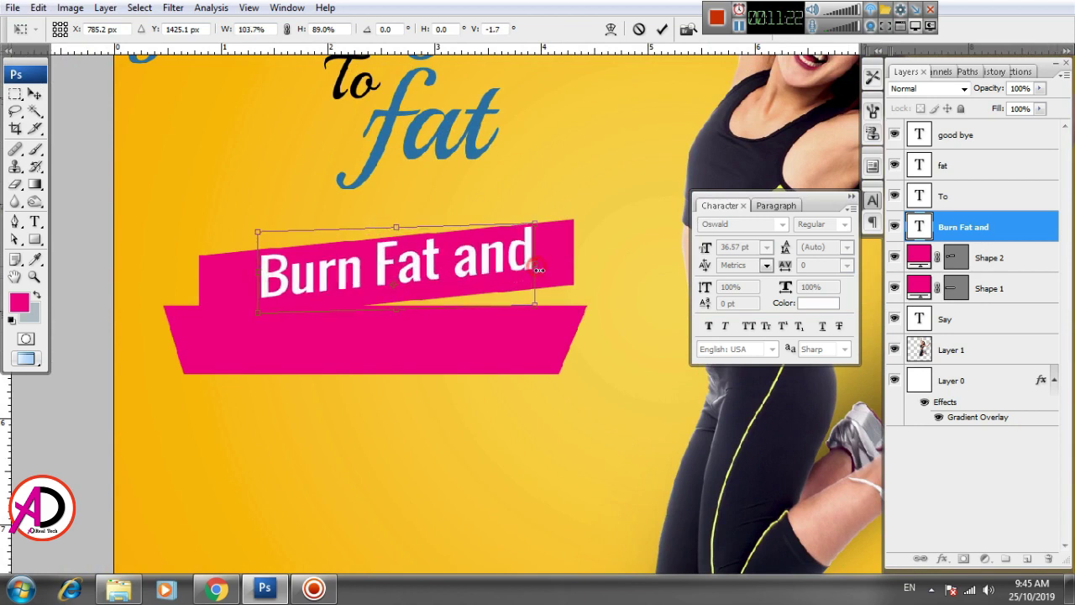
{"action": "left_click_drag", "start_coordinate": [258, 274], "coordinate": [241, 274]}
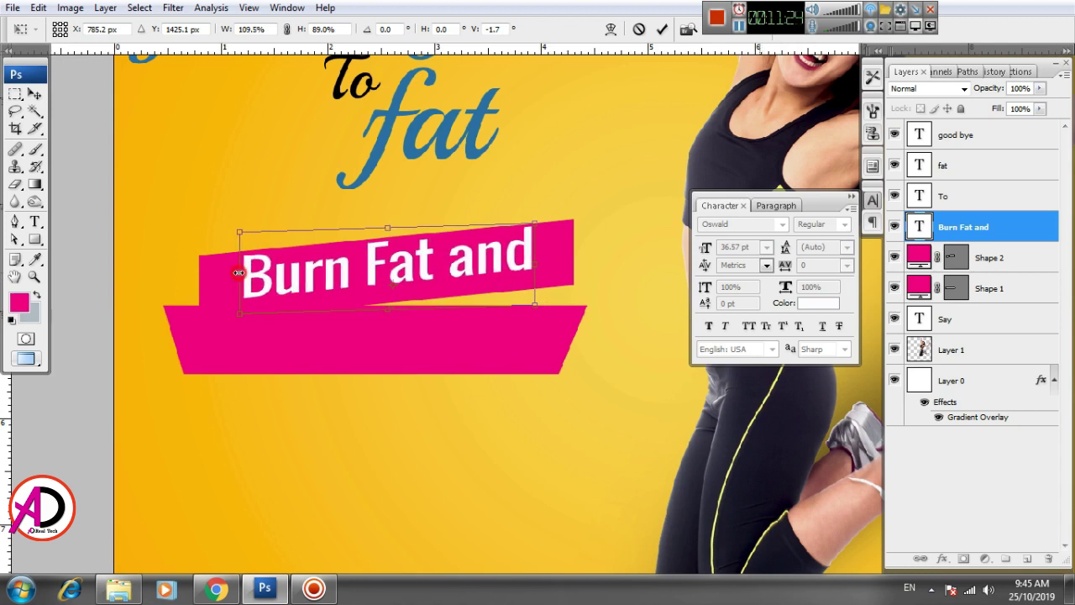
{"action": "key", "text": "Return"}
{"action": "key", "text": "Down"}
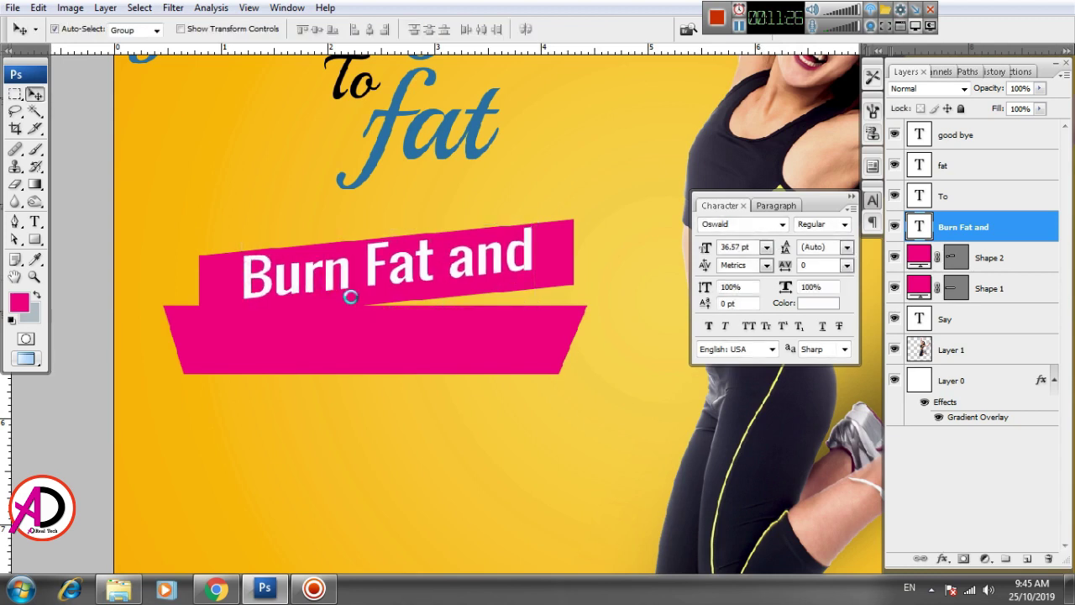
{"action": "key", "text": "Down"}
{"action": "key", "text": "Down"}
{"action": "key", "text": "Down"}
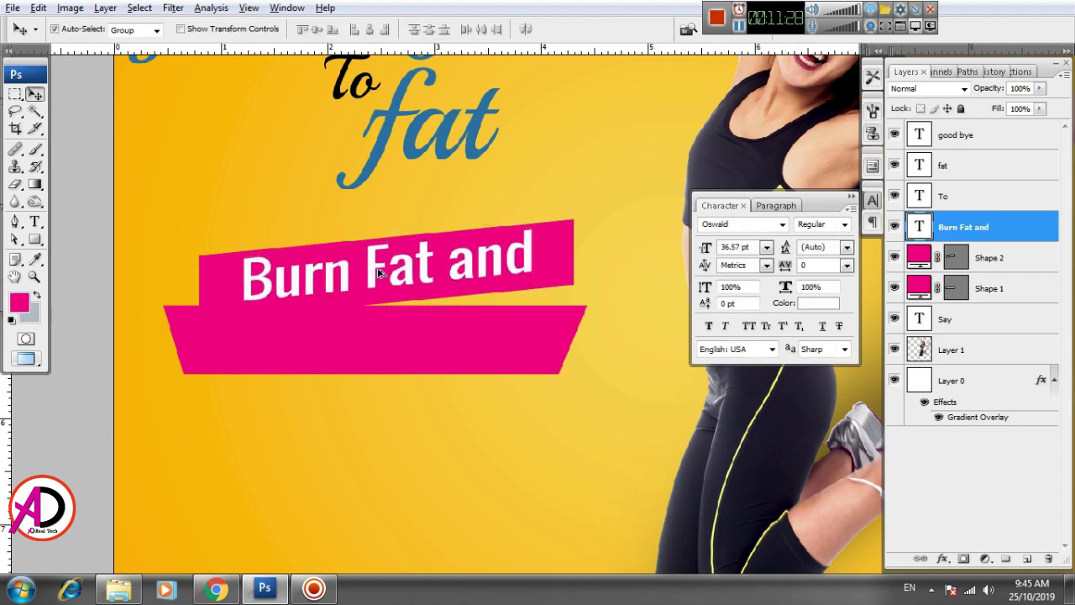
Duplicate 'Burn Fat and' onto the lower banner and retype the copy as 'Lose Weight Faster'
{"action": "key", "text": "alt"}
{"action": "left_click_drag", "start_coordinate": [307, 294], "coordinate": [318, 353], "text": "alt"}
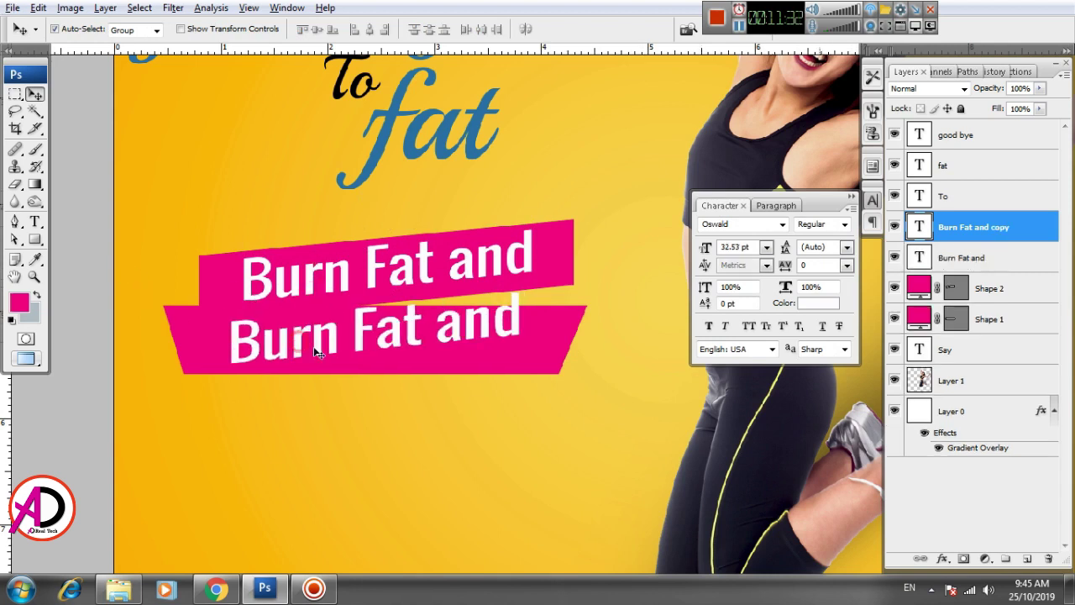
{"action": "key", "text": "t"}
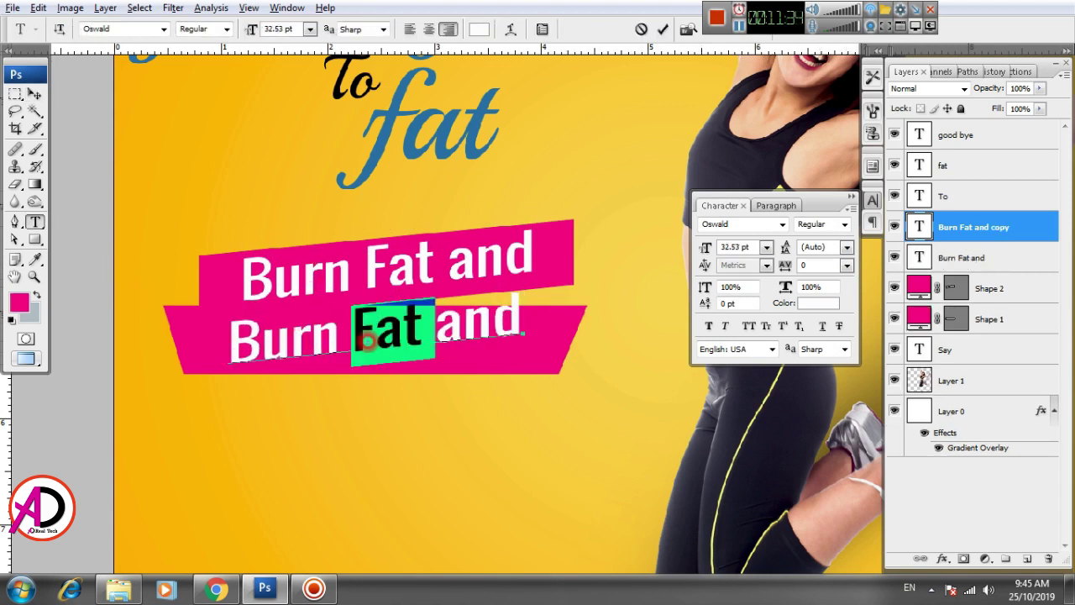
{"action": "triple_click", "coordinate": [389, 342]}
{"action": "type", "text": "Lo"}
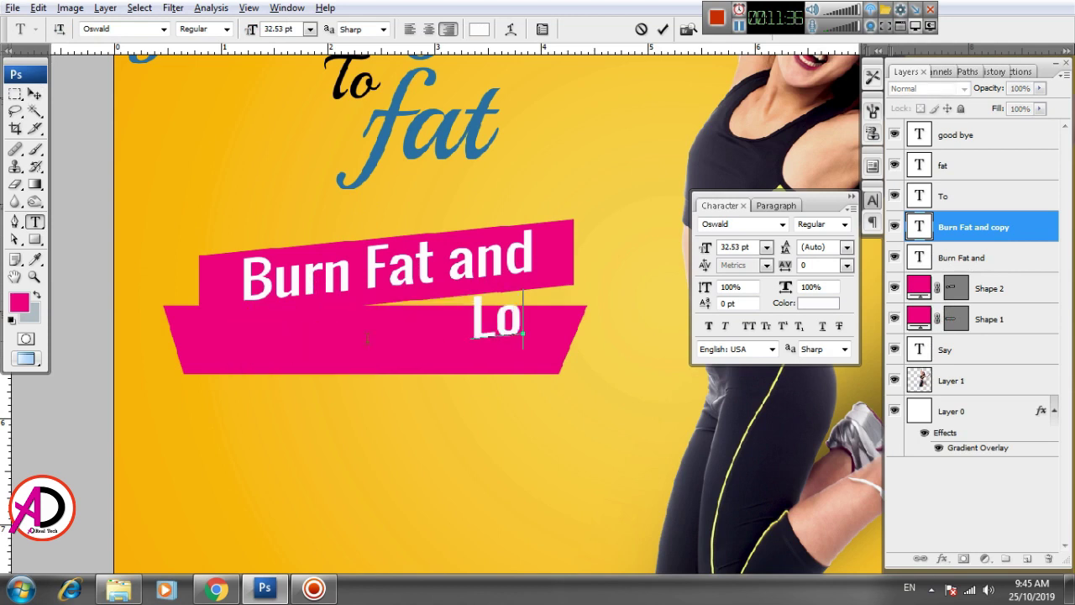
{"action": "type", "text": "se"}
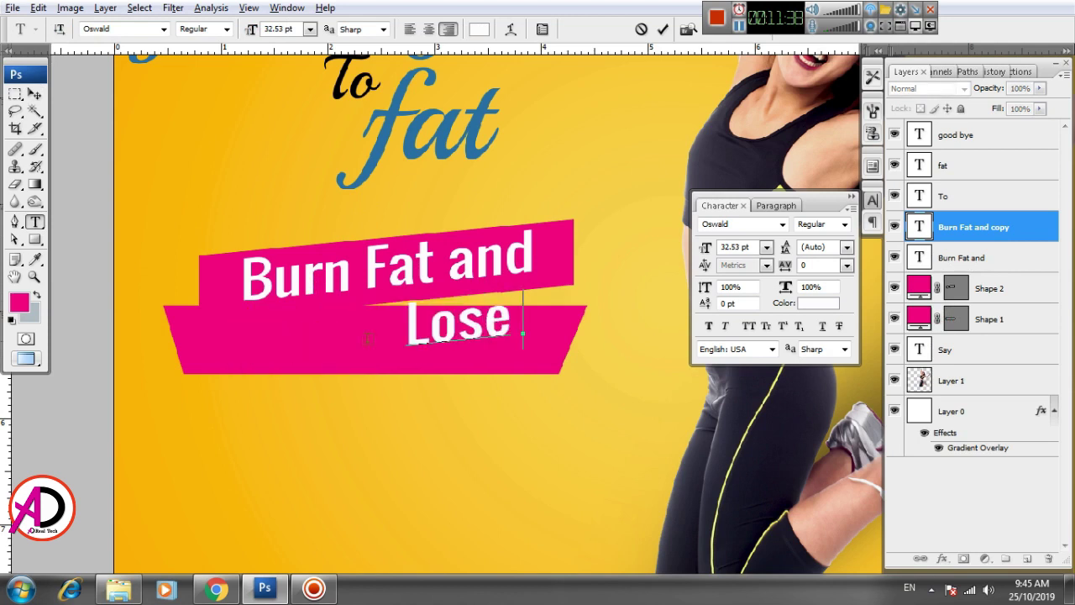
{"action": "type", "text": " Weig"}
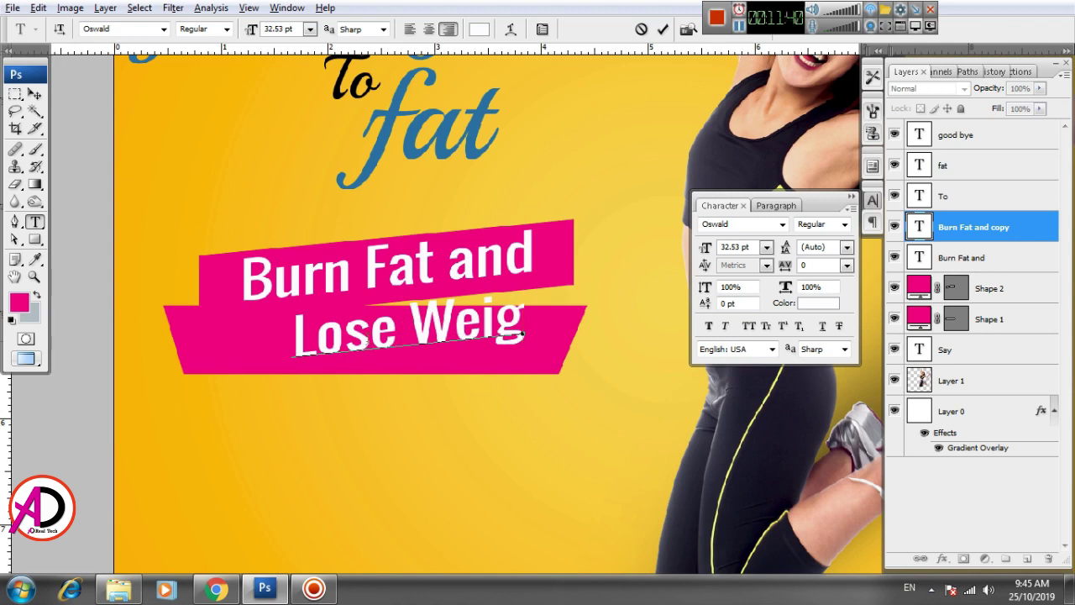
{"action": "type", "text": "ht F"}
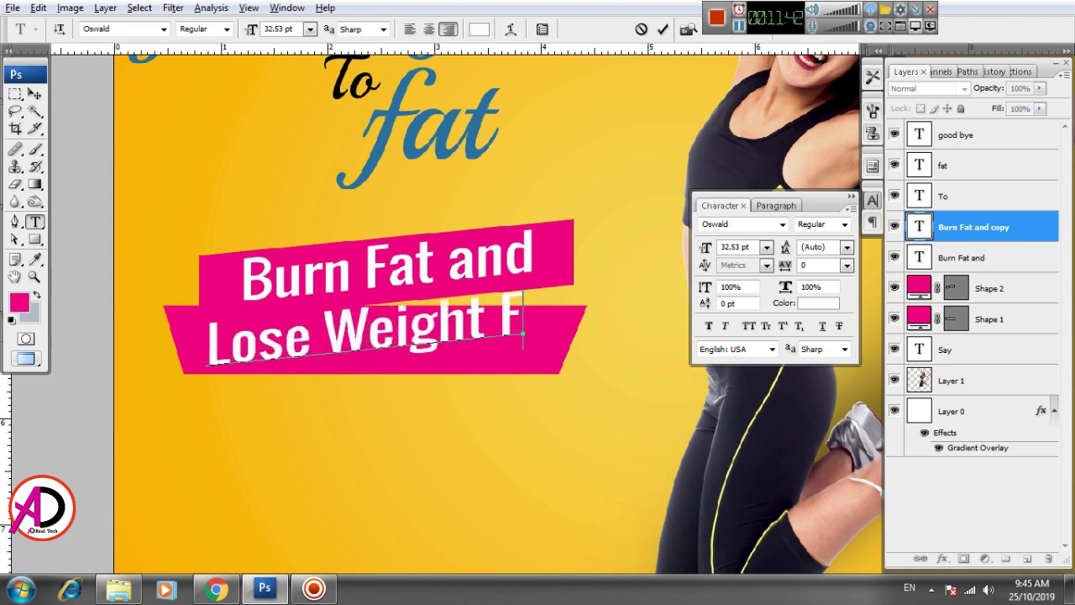
{"action": "type", "text": "aster"}
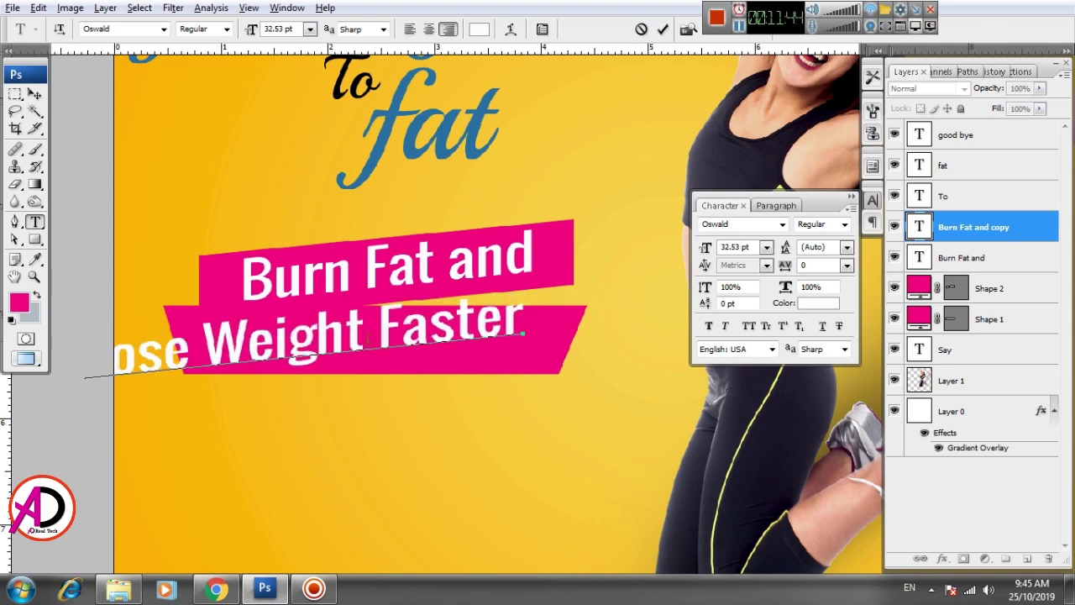
{"action": "key", "text": "ctrl+Return"}
Bring 'Lose Weight Faster' back onto the lower pink banner and shrink it to fit
{"action": "key", "text": "v"}
{"action": "key", "text": "ctrl+t"}
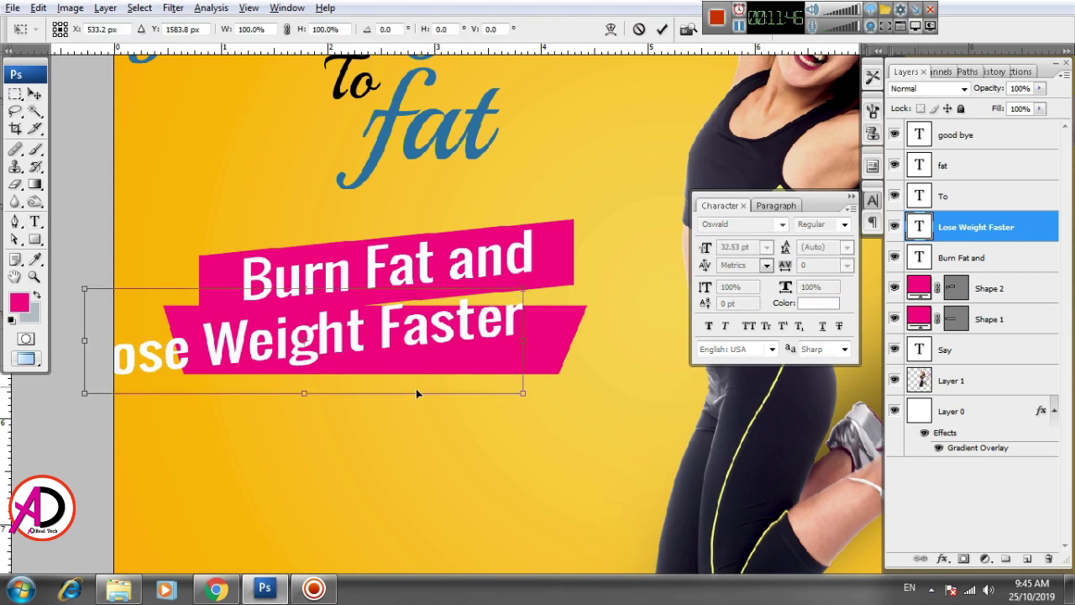
{"action": "mouse_move", "coordinate": [493, 338]}
{"action": "left_mouse_down"}
{"action": "mouse_move", "coordinate": [550, 346]}
{"action": "mouse_move", "coordinate": [575, 404]}
{"action": "left_mouse_up"}
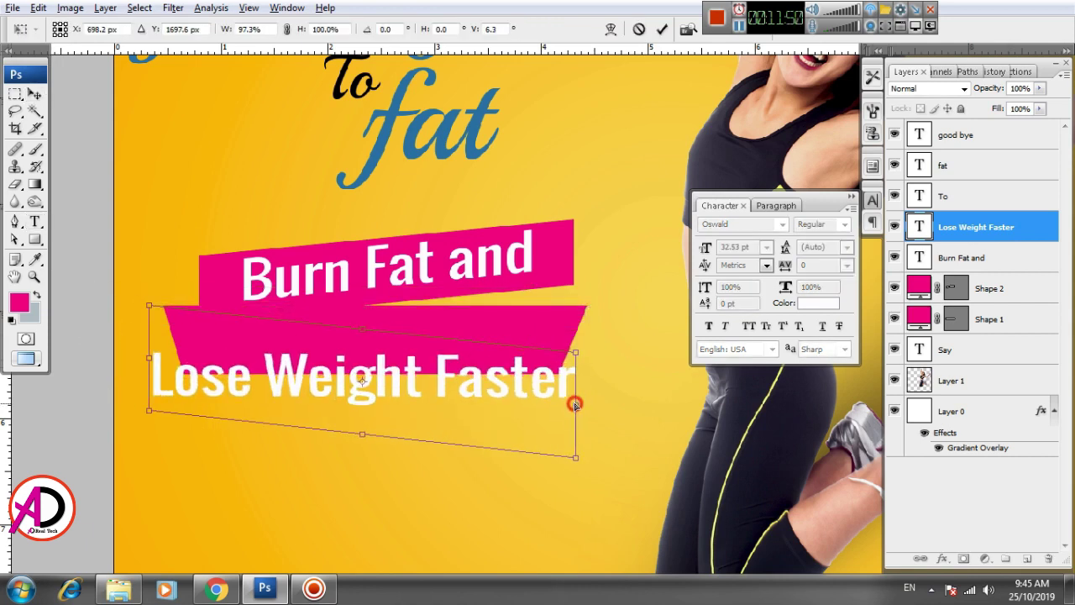
{"action": "left_click_drag", "start_coordinate": [427, 386], "coordinate": [446, 343]}
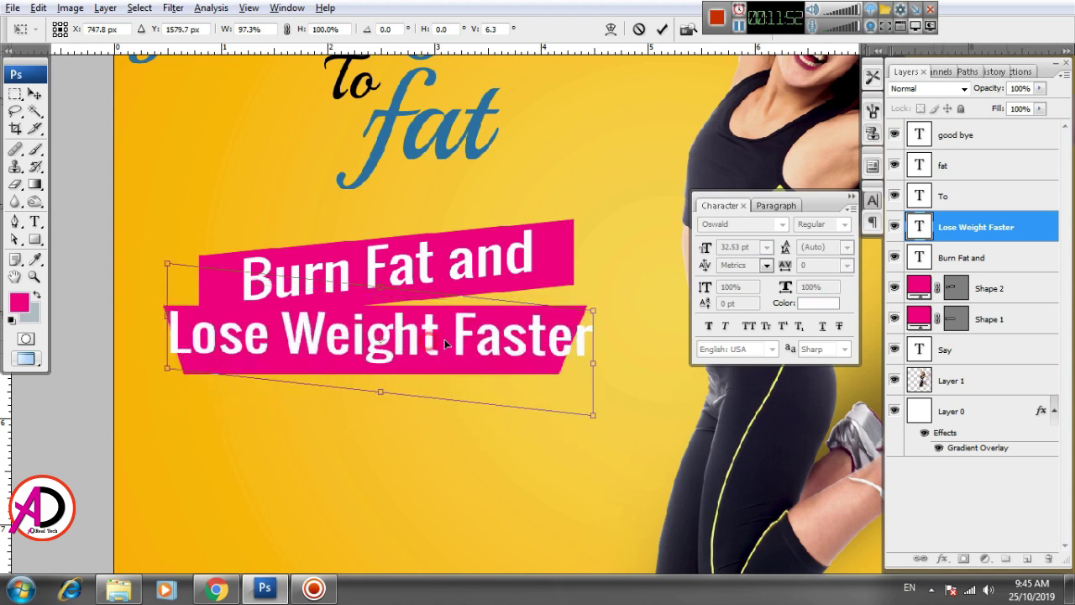
{"action": "left_click_drag", "start_coordinate": [592, 312], "coordinate": [571, 315]}
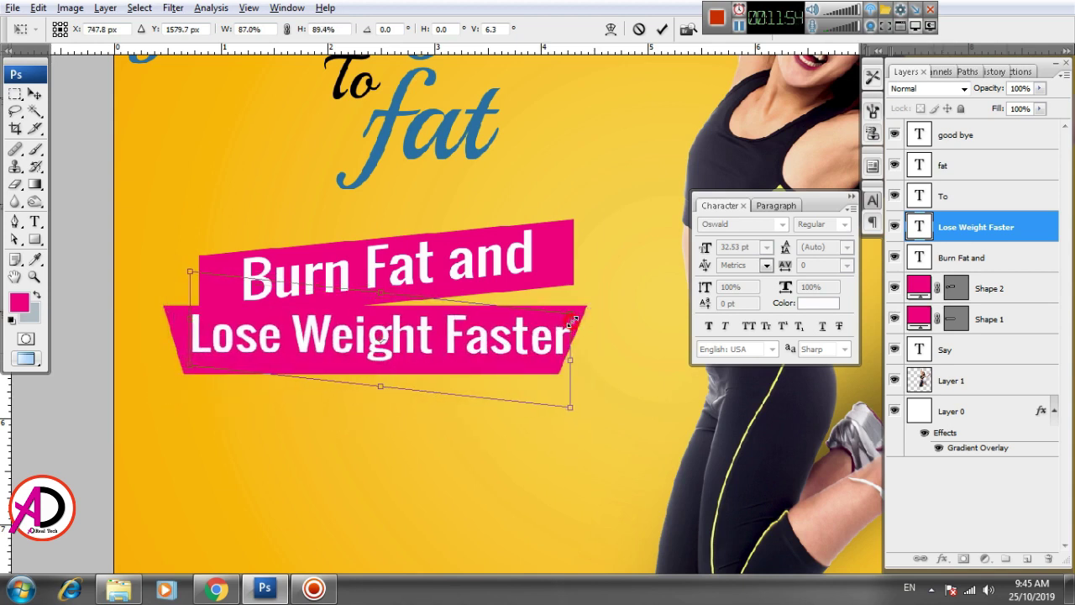
{"action": "left_click_drag", "start_coordinate": [462, 339], "coordinate": [456, 347]}
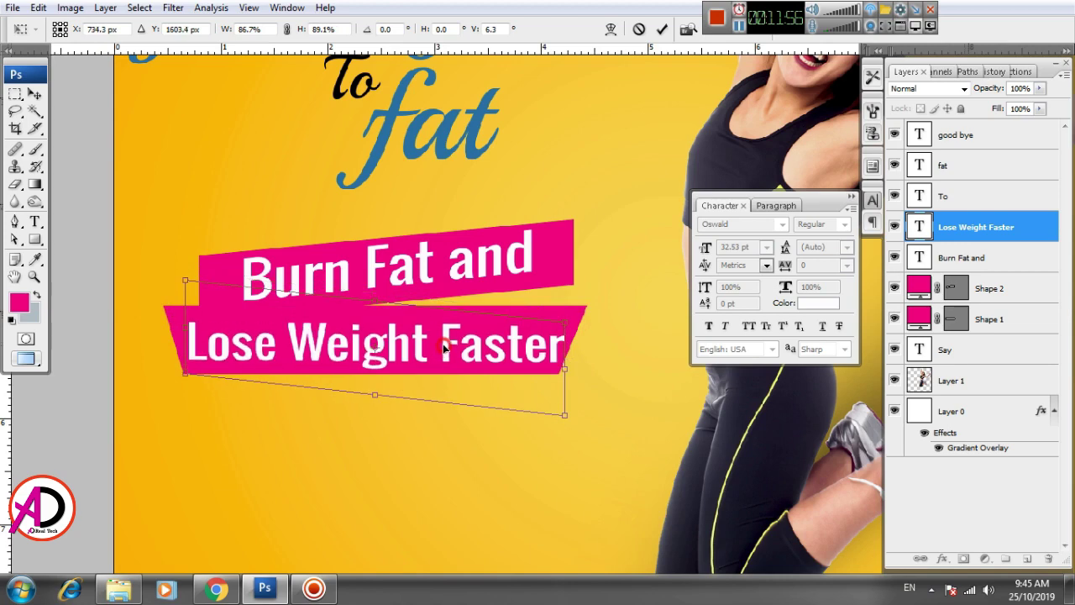
{"action": "left_click_drag", "start_coordinate": [570, 323], "coordinate": [557, 326]}
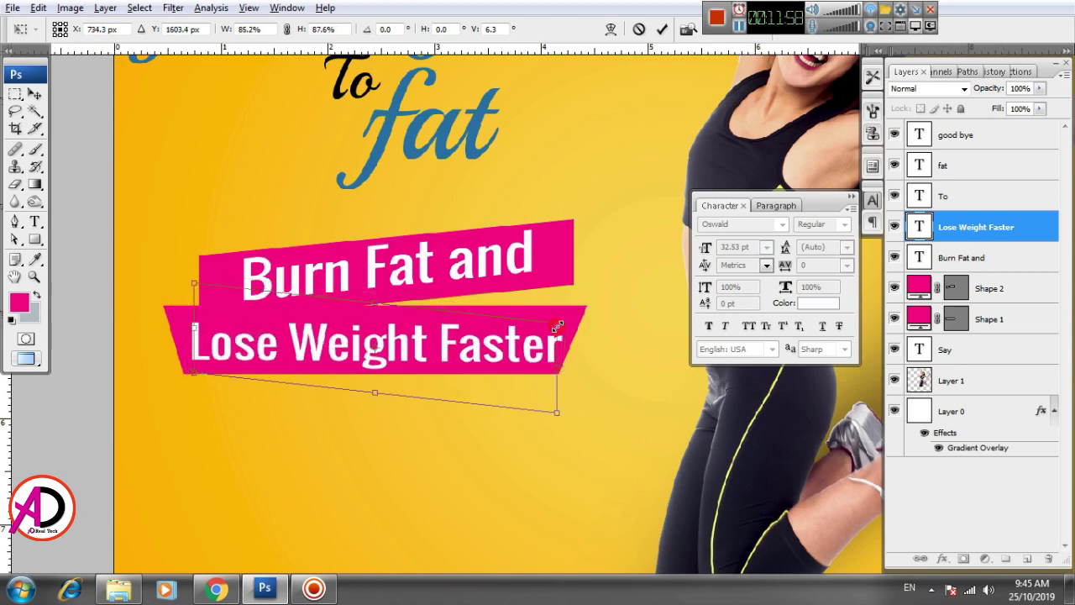
{"action": "key", "text": "Return"}
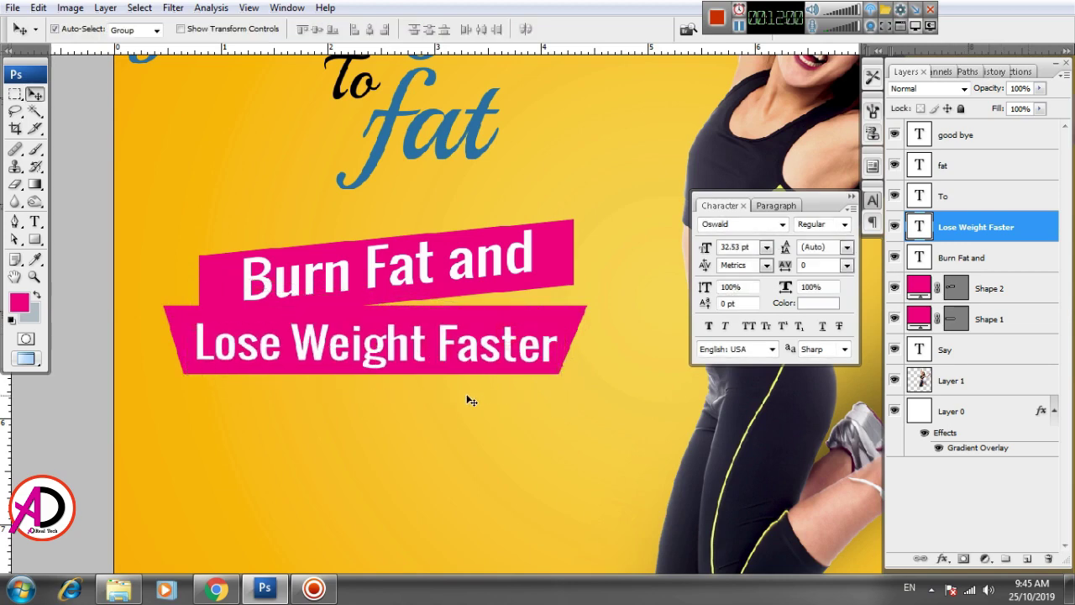
{"action": "scroll", "coordinate": [466, 396], "scroll_direction": "down", "scroll_amount": 3}
Draw a small pink rectangle above Layer 0, below the banners
{"action": "scroll", "coordinate": [475, 423], "scroll_direction": "down", "scroll_amount": 2}
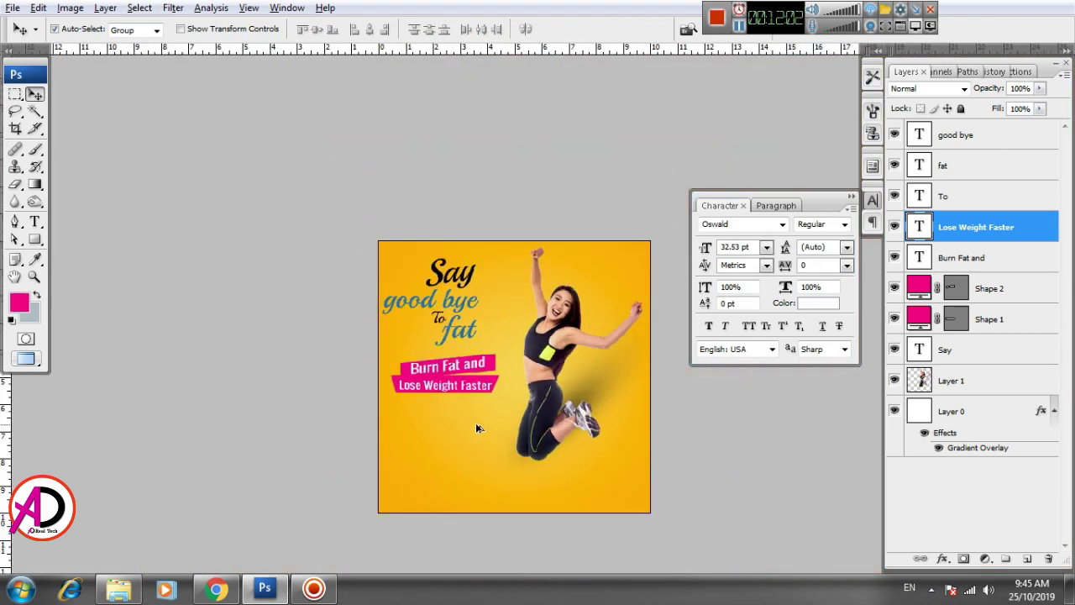
{"action": "scroll", "coordinate": [475, 422], "scroll_direction": "up", "scroll_amount": 2}
{"action": "scroll", "coordinate": [504, 433], "scroll_direction": "up", "scroll_amount": 2}
{"action": "scroll", "coordinate": [475, 428], "scroll_direction": "up", "scroll_amount": 2}
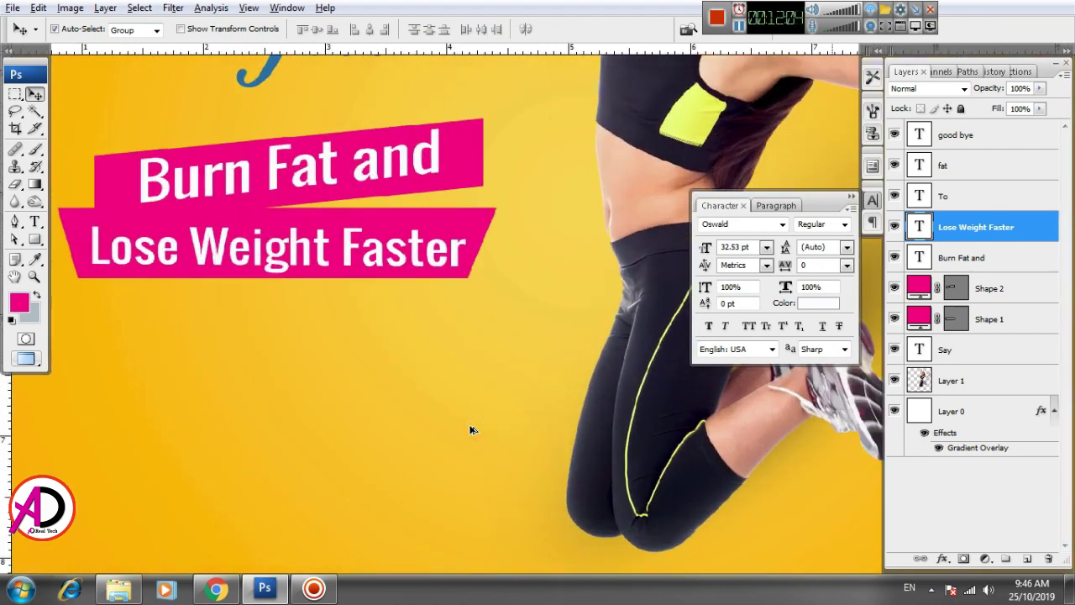
{"action": "scroll", "coordinate": [456, 446], "scroll_direction": "up", "scroll_amount": 1}
{"action": "left_click", "coordinate": [210, 385]}
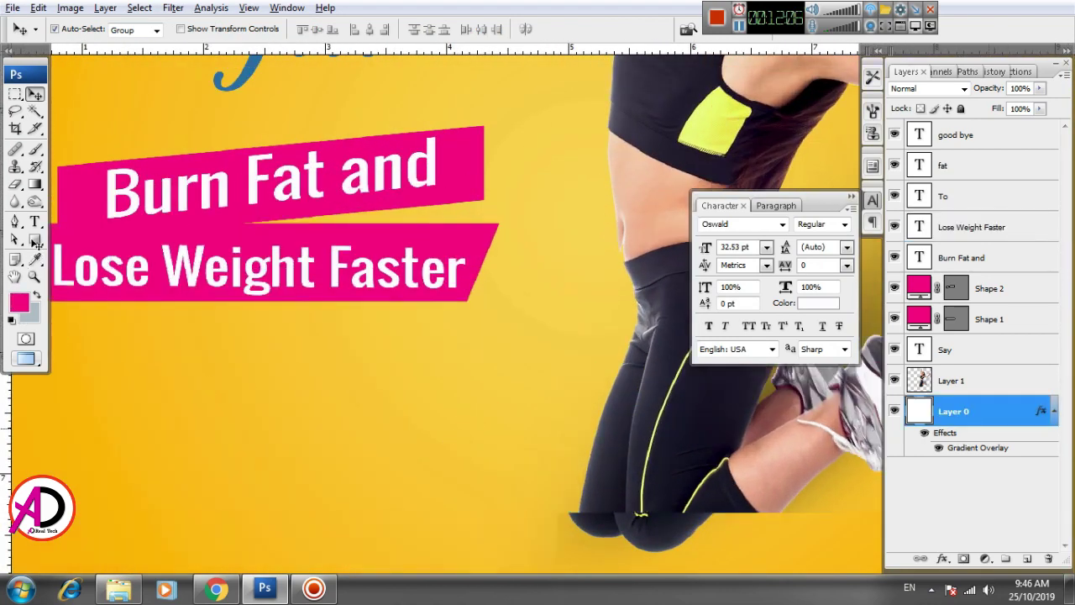
{"action": "key", "text": "u"}
{"action": "mouse_move", "coordinate": [375, 359]}
{"action": "left_mouse_down"}
{"action": "mouse_move", "coordinate": [460, 416]}
{"action": "mouse_move", "coordinate": [440, 401]}
{"action": "left_mouse_up"}
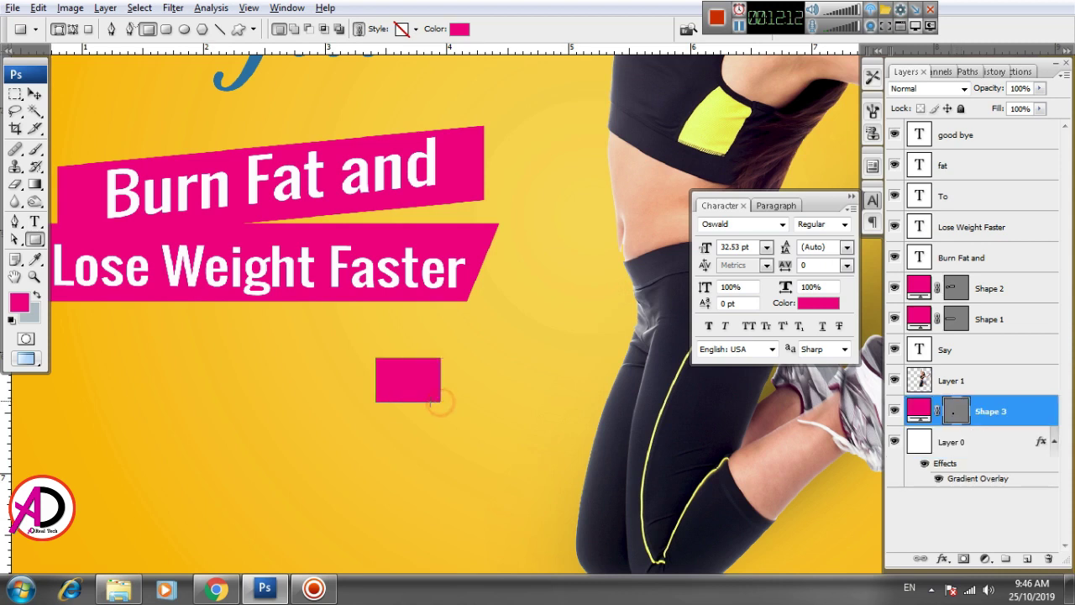
Reposition the Shape 3 rectangle slightly left and up beneath the banners
{"action": "left_click", "coordinate": [34, 93]}
{"action": "left_click", "coordinate": [463, 377]}
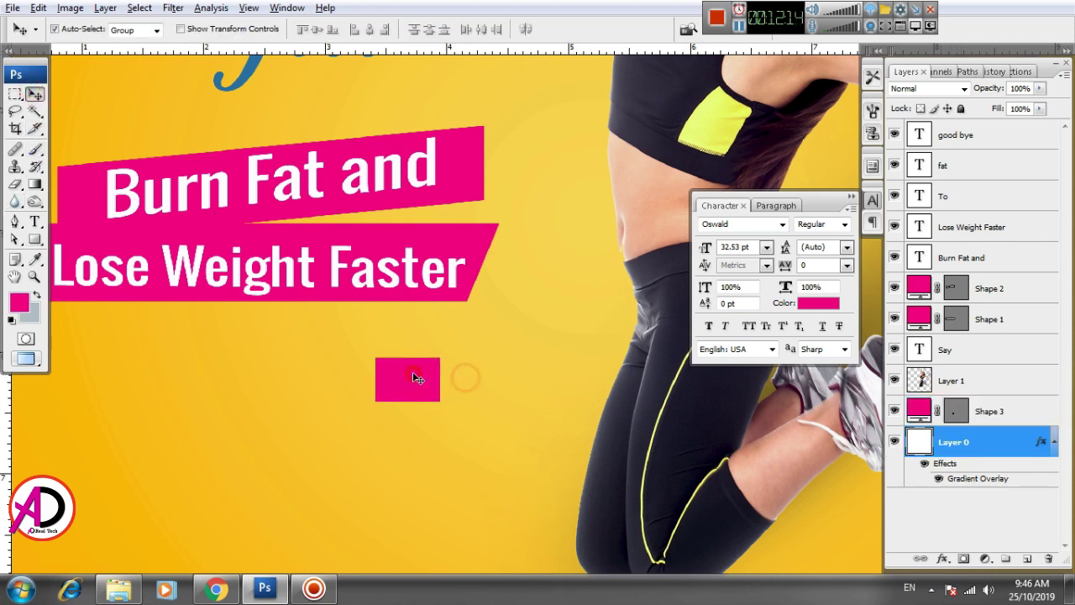
{"action": "left_click", "coordinate": [413, 373]}
{"action": "left_click", "coordinate": [423, 375]}
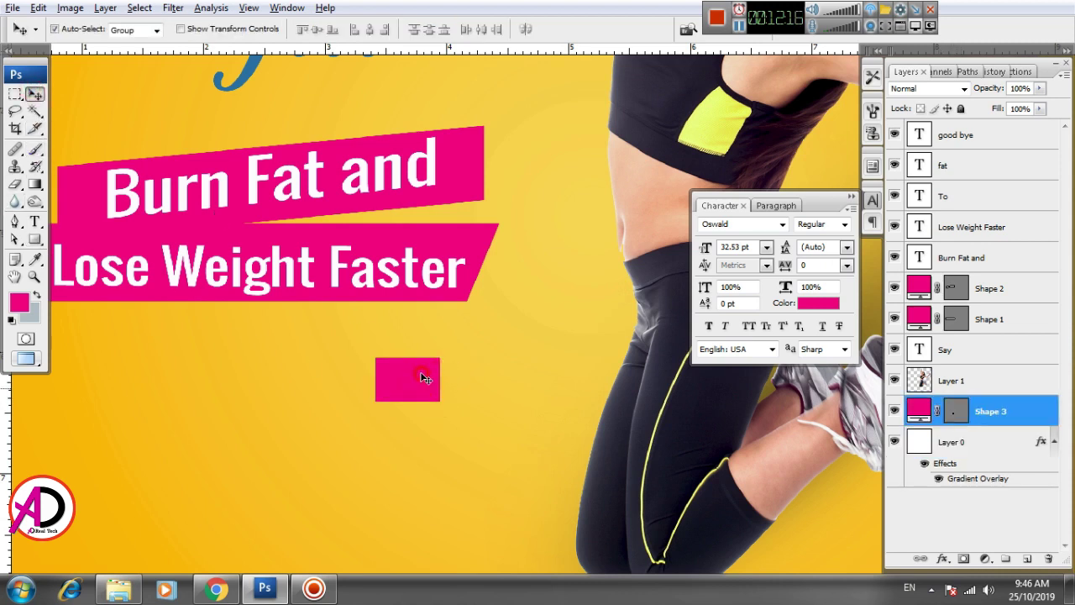
{"action": "left_click", "coordinate": [95, 211]}
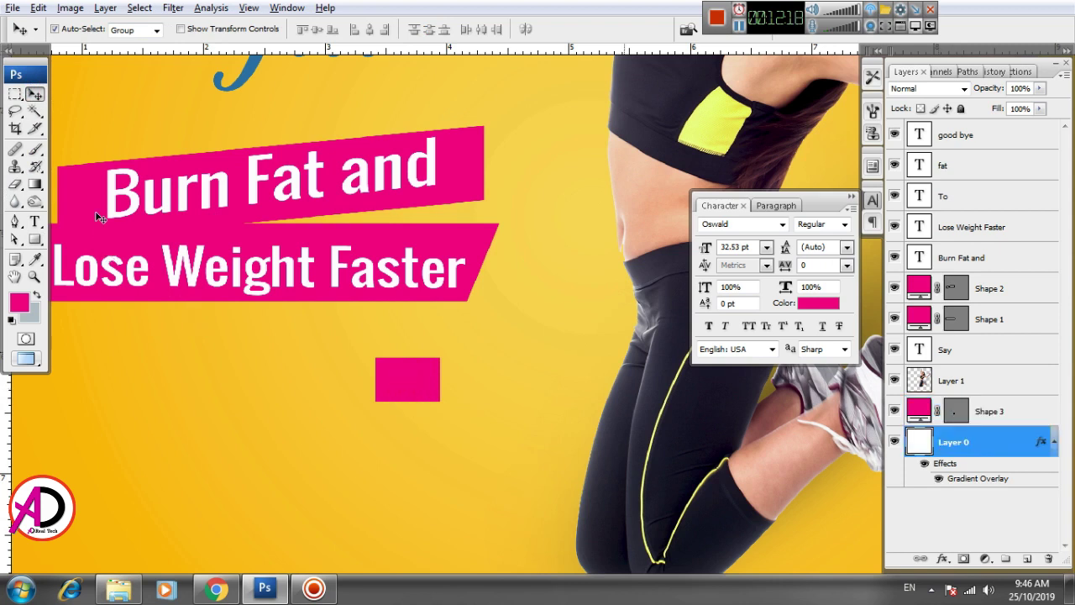
{"action": "key", "text": "ctrl+z"}
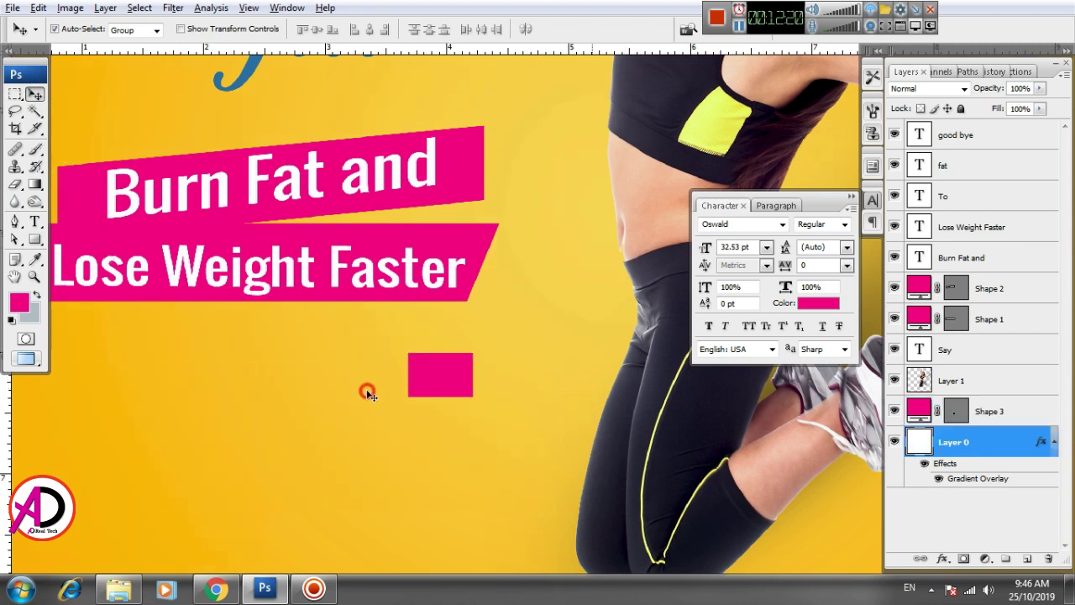
{"action": "left_click", "coordinate": [422, 407]}
{"action": "left_click", "coordinate": [399, 400]}
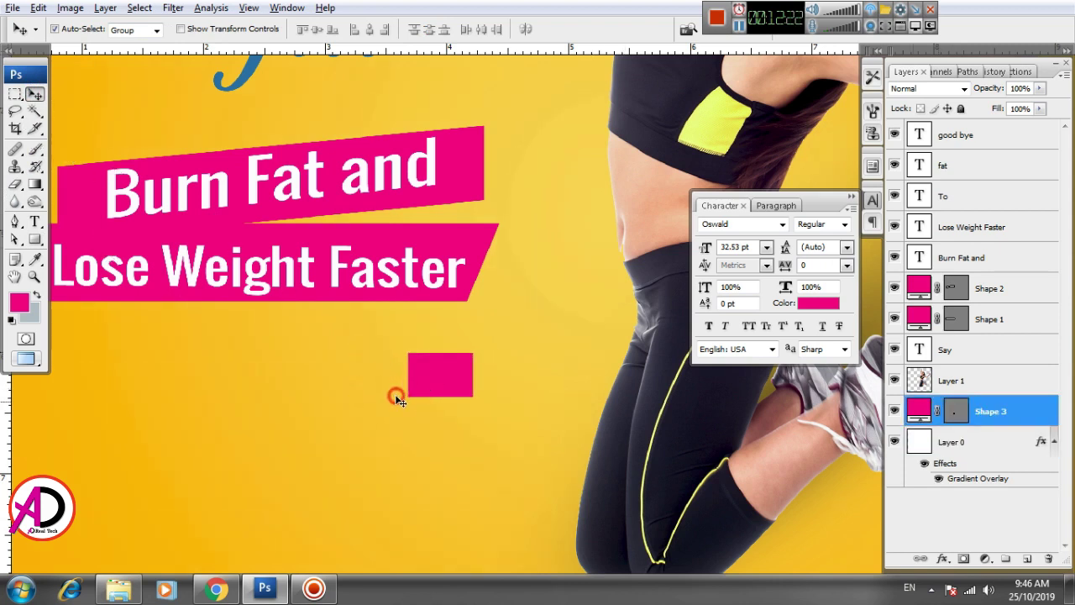
{"action": "left_click", "coordinate": [956, 446]}
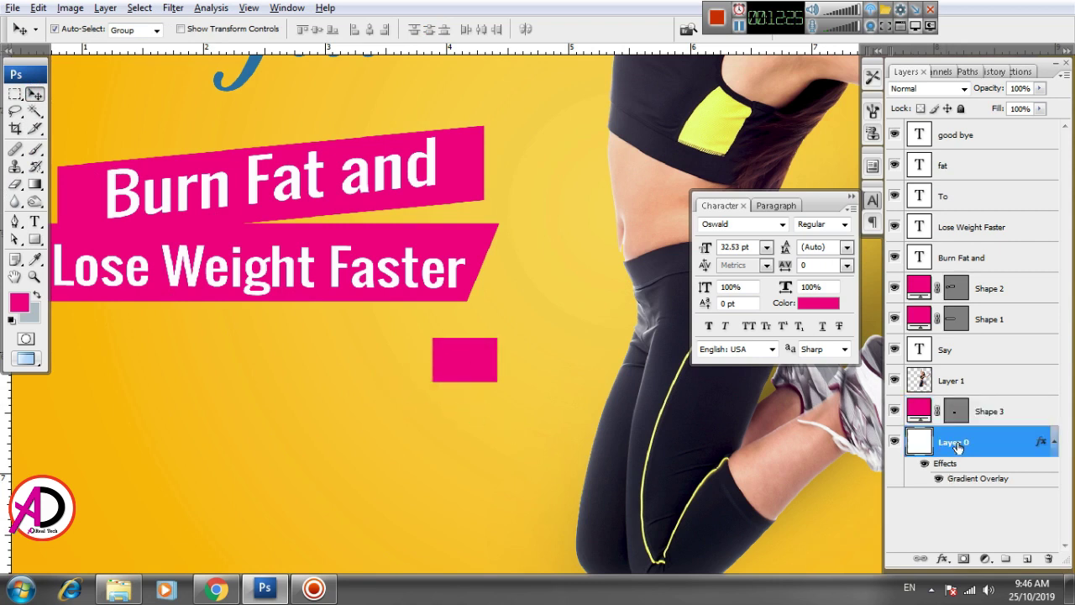
{"action": "left_click", "coordinate": [1002, 413]}
{"action": "left_click", "coordinate": [475, 363]}
{"action": "left_click_drag", "start_coordinate": [475, 363], "coordinate": [441, 356]}
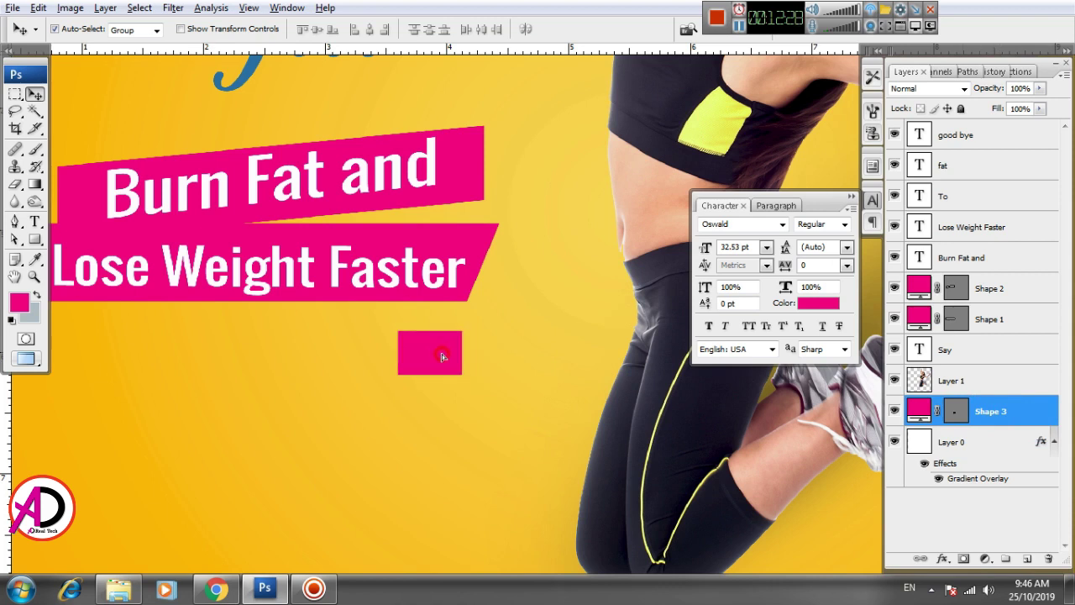
Delete a corner anchor point of the rectangle so Shape 3 becomes a triangle
{"action": "key", "text": "ctrl+t"}
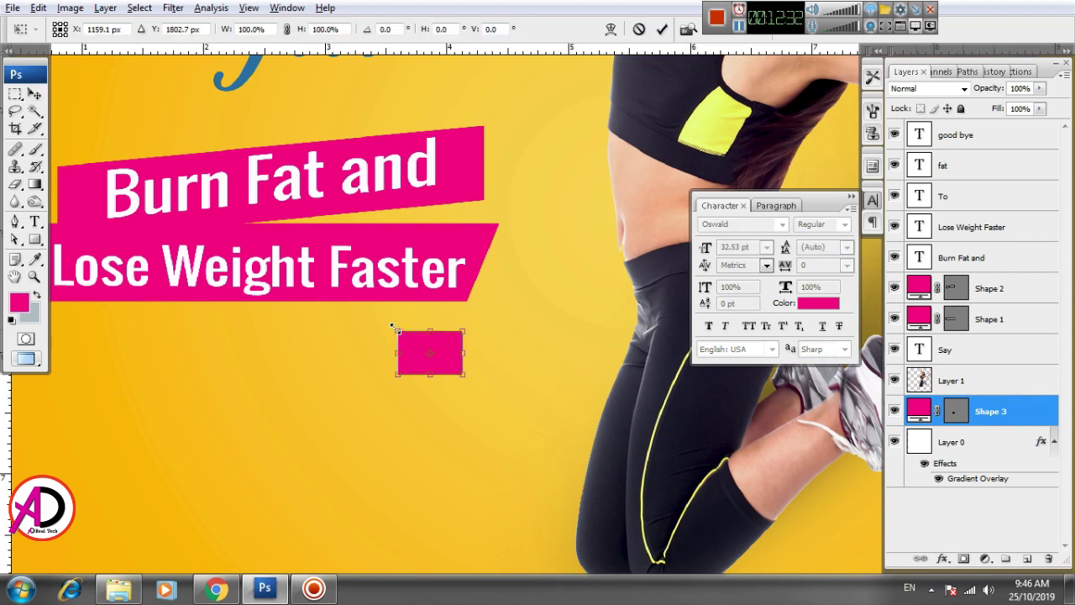
{"action": "left_click", "coordinate": [15, 239]}
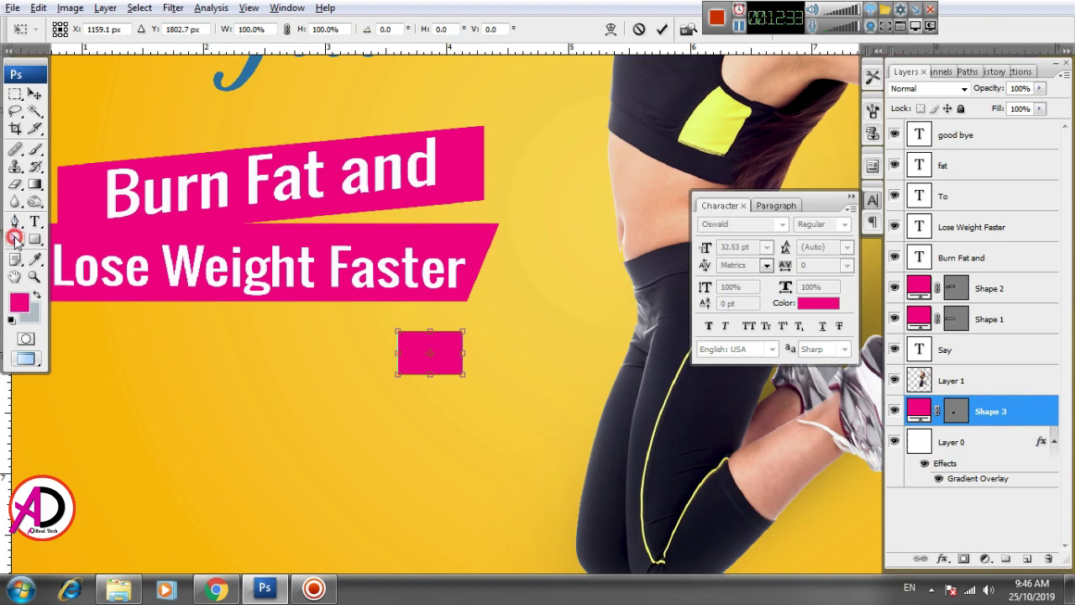
{"action": "right_click", "coordinate": [400, 380]}
{"action": "left_click", "coordinate": [420, 385]}
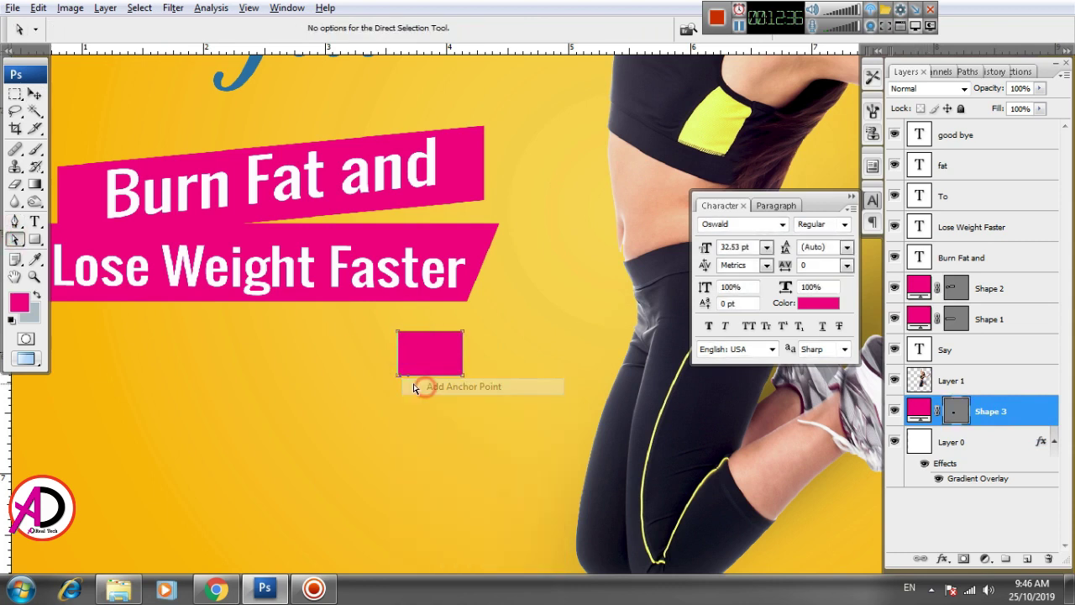
{"action": "right_click", "coordinate": [399, 379]}
{"action": "left_click", "coordinate": [425, 384]}
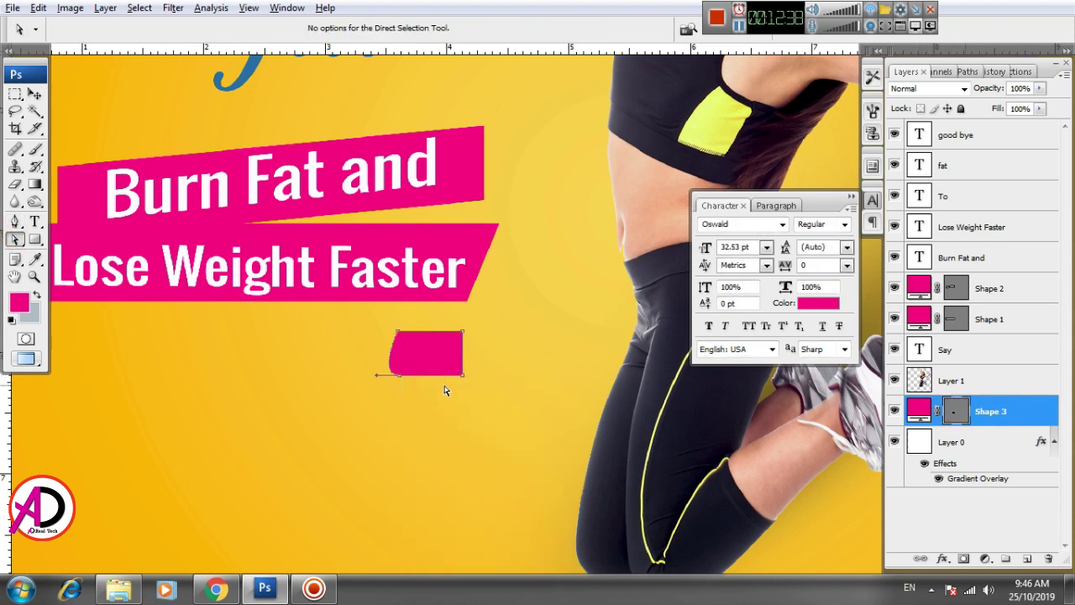
{"action": "left_click", "coordinate": [408, 414]}
{"action": "key", "text": "ctrl+z"}
{"action": "right_click", "coordinate": [399, 380]}
{"action": "left_click", "coordinate": [448, 392]}
{"action": "left_click", "coordinate": [34, 93]}
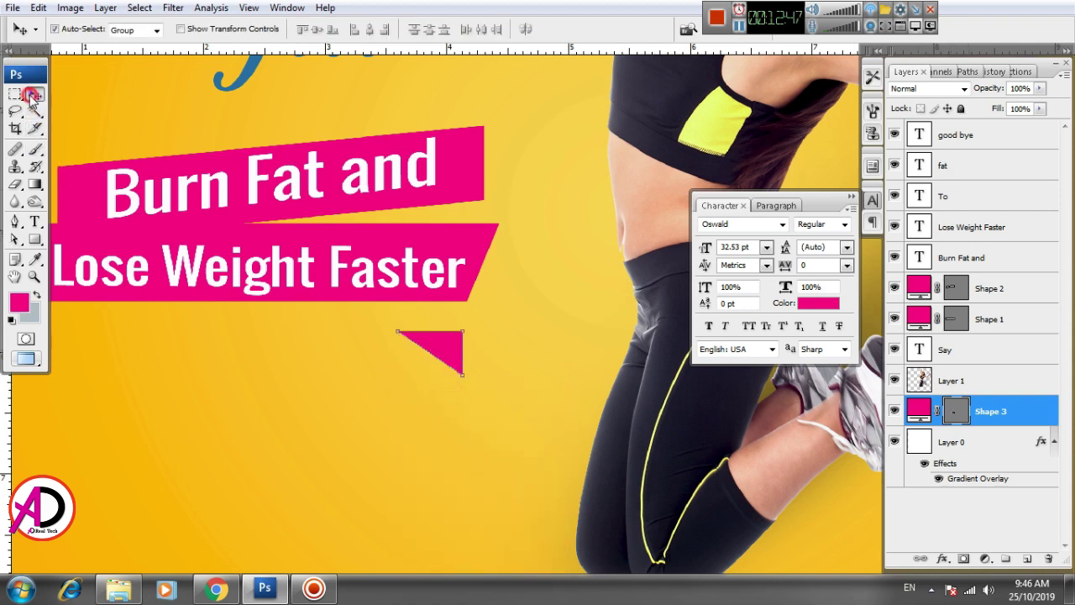
{"action": "left_click", "coordinate": [517, 357]}
{"action": "left_click", "coordinate": [446, 356]}
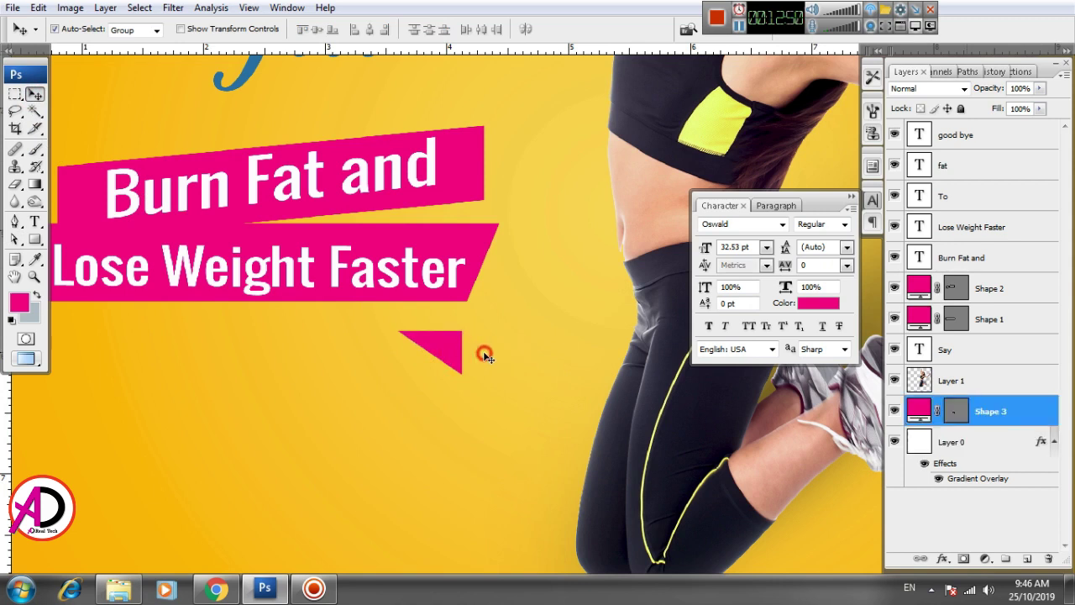
Shrink the pink triangle to about 72% and tuck it under the upper banner's right end
{"action": "key", "text": "ctrl+t"}
{"action": "left_click_drag", "start_coordinate": [409, 355], "coordinate": [475, 356]}
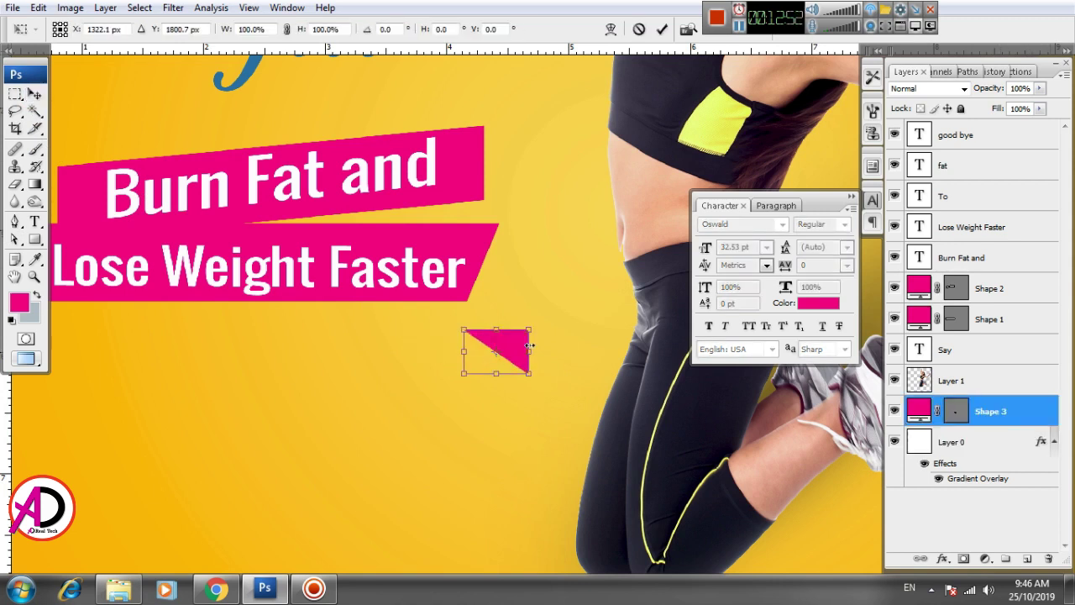
{"action": "mouse_move", "coordinate": [530, 329]}
{"action": "left_mouse_down"}
{"action": "mouse_move", "coordinate": [505, 361]}
{"action": "mouse_move", "coordinate": [519, 222]}
{"action": "left_mouse_up"}
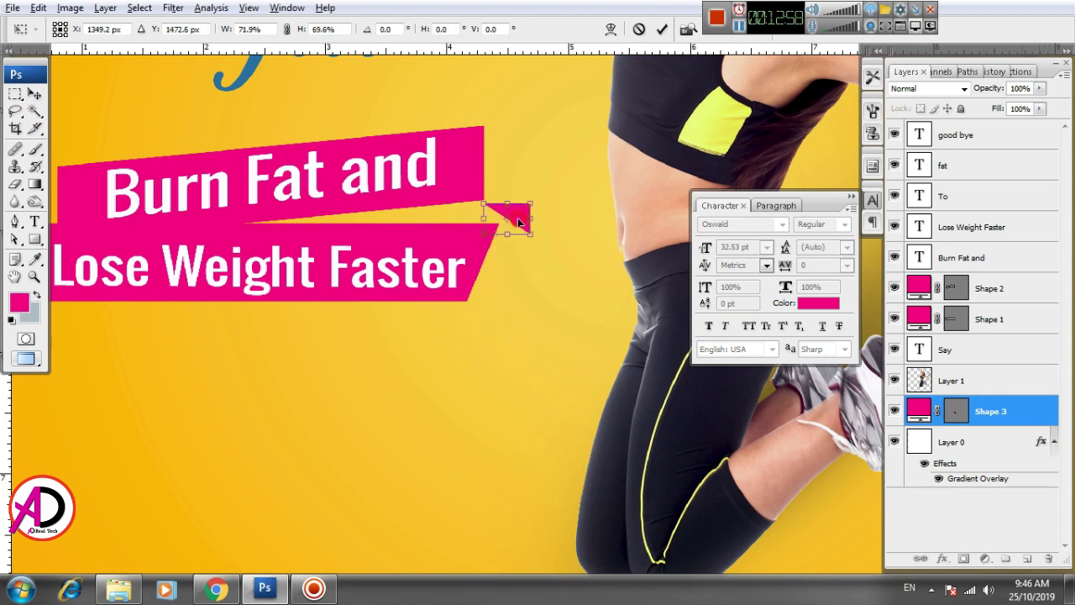
{"action": "key", "text": "Return"}
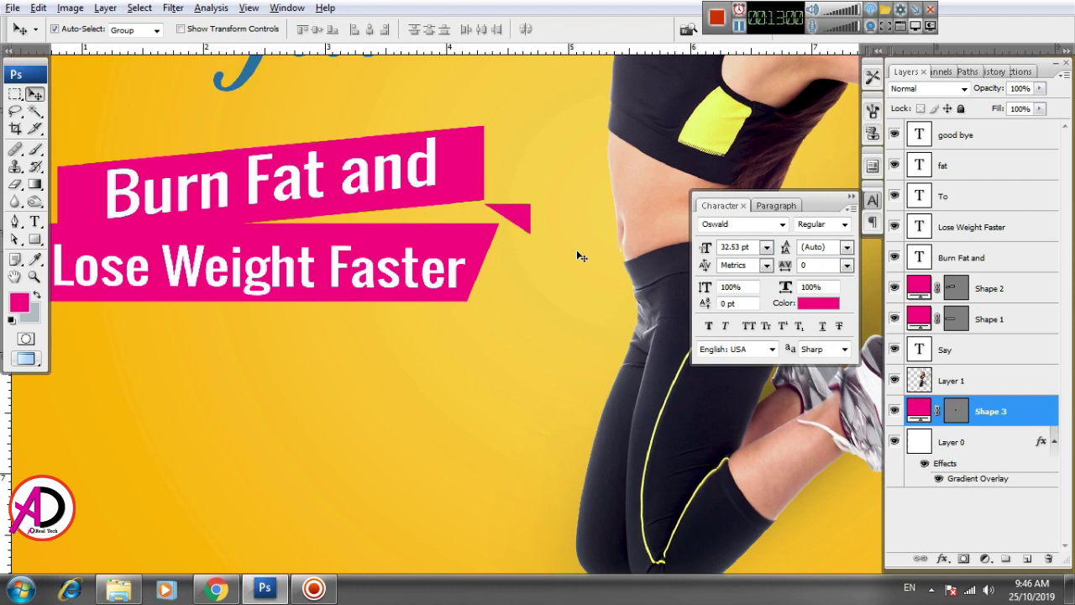
{"action": "key", "text": "ctrl+minus"}
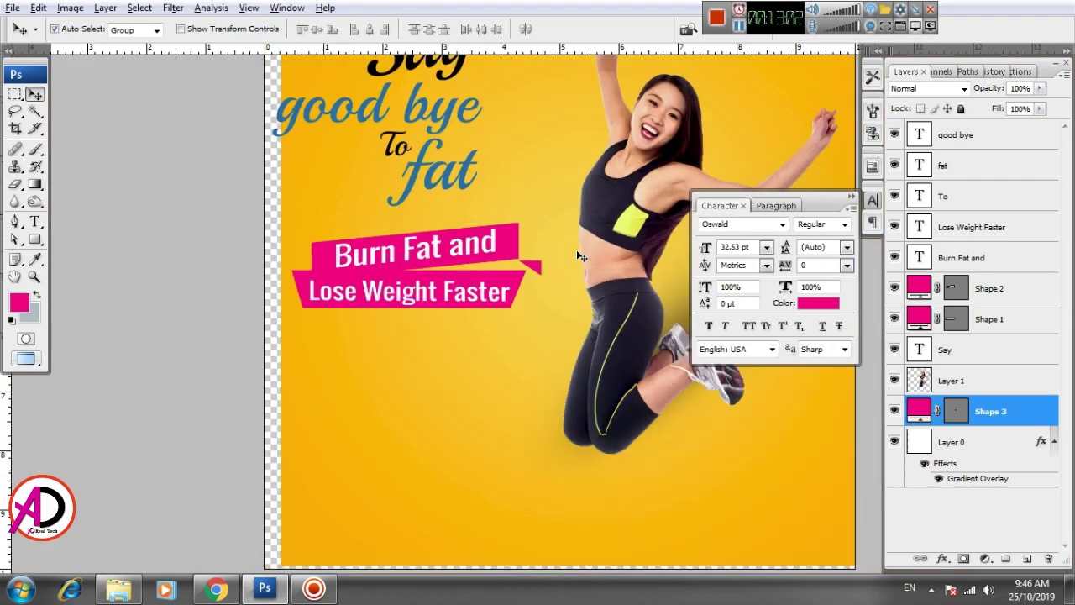
{"action": "key", "text": "ctrl+minus"}
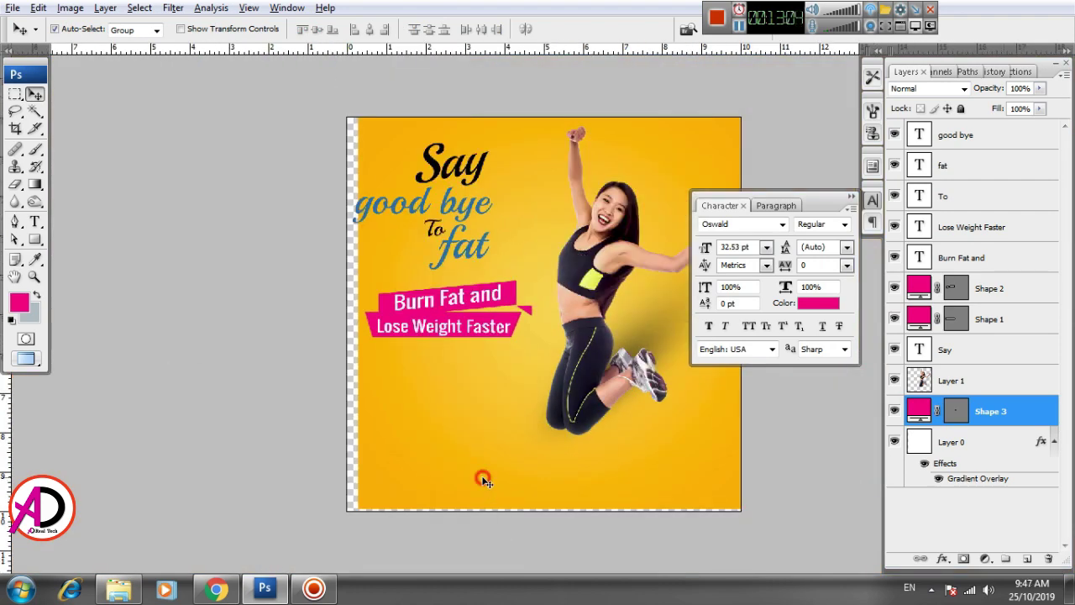
Shift the yellow Layer 0 slightly right to cover the transparent strip on the left edge
{"action": "left_click_drag", "start_coordinate": [483, 478], "coordinate": [488, 478]}
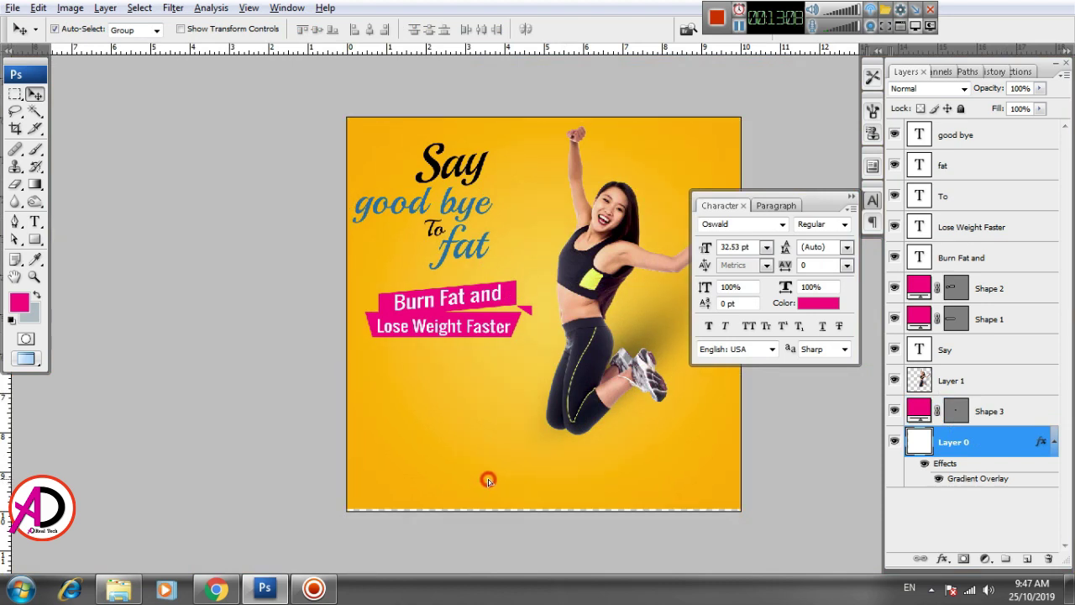
{"action": "scroll", "coordinate": [400, 453], "scroll_direction": "up", "scroll_amount": 1}
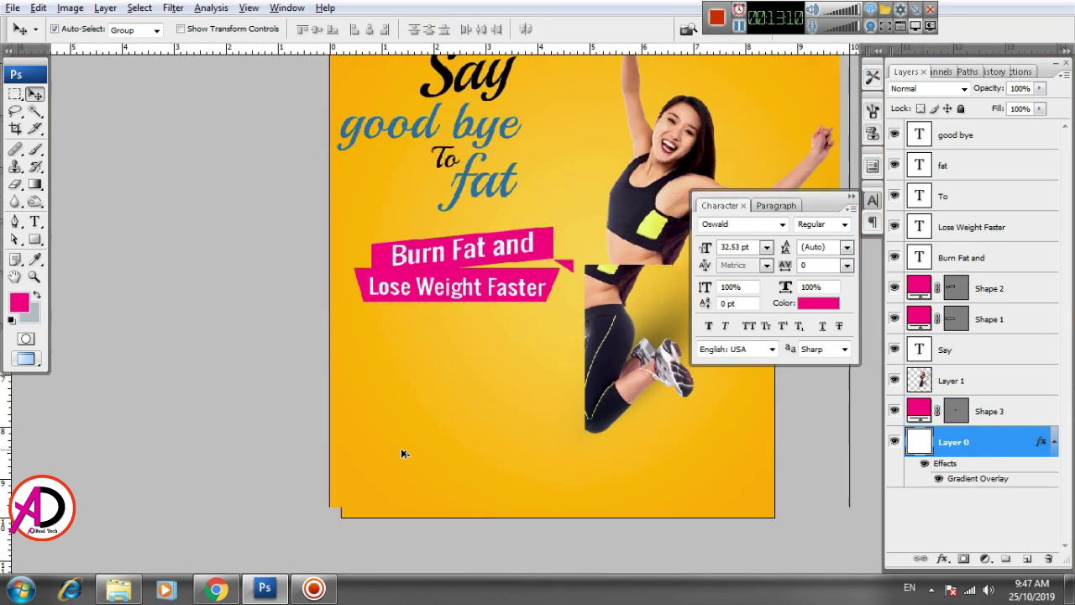
{"action": "scroll", "coordinate": [392, 415], "scroll_direction": "up", "scroll_amount": 1}
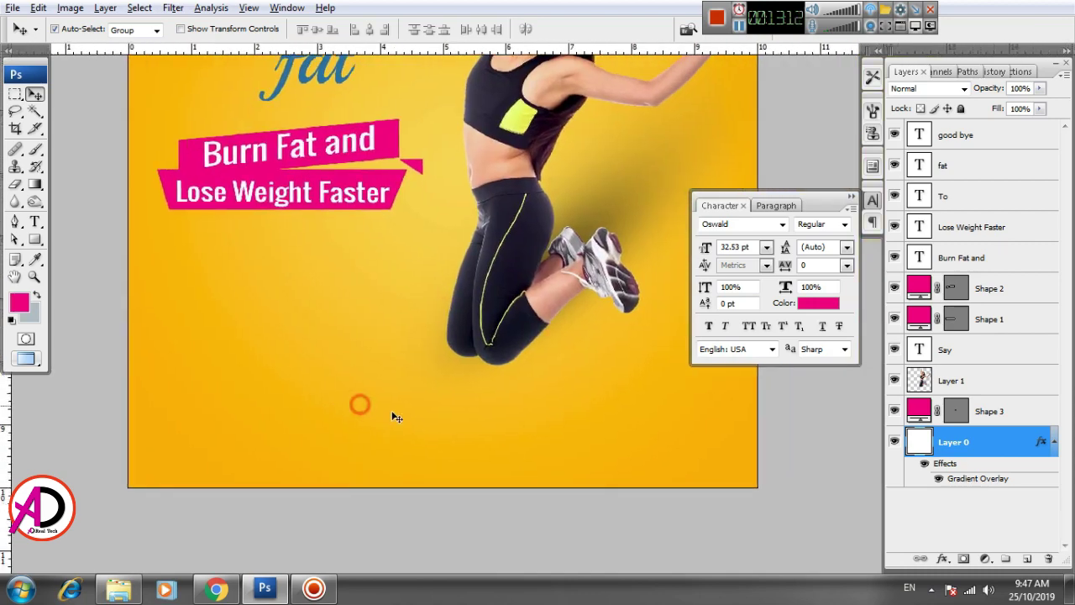
{"action": "scroll", "coordinate": [395, 417], "scroll_direction": "down", "scroll_amount": 1}
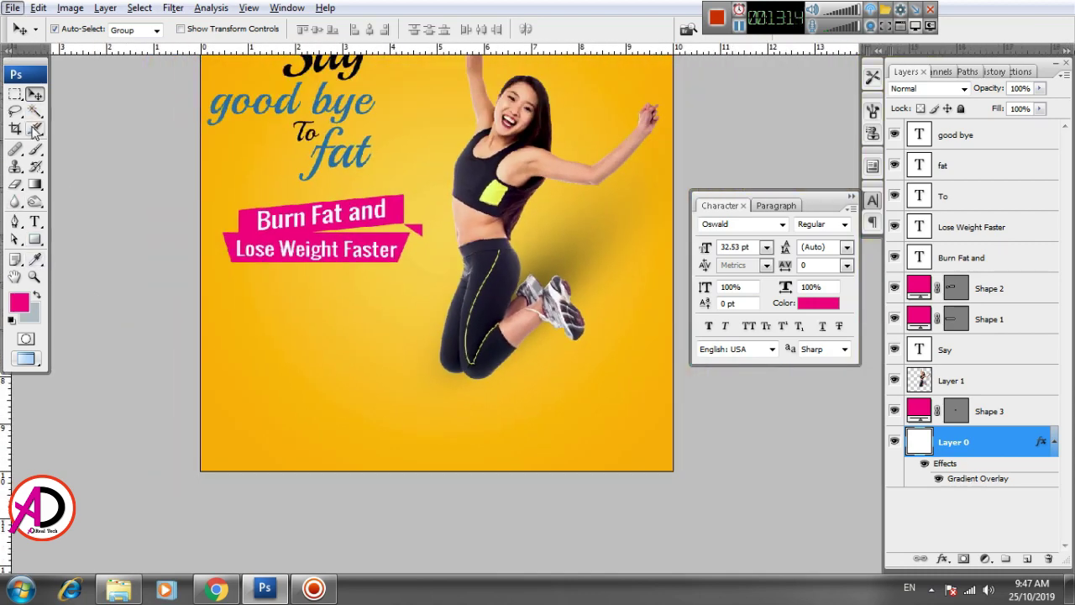
{"action": "left_click", "coordinate": [34, 240]}
Draw a wide pink band across the poster bottom and delete its top-left anchor to curve it
{"action": "mouse_move", "coordinate": [238, 367]}
{"action": "left_mouse_down"}
{"action": "mouse_move", "coordinate": [611, 473]}
{"action": "mouse_move", "coordinate": [643, 462]}
{"action": "left_mouse_up"}
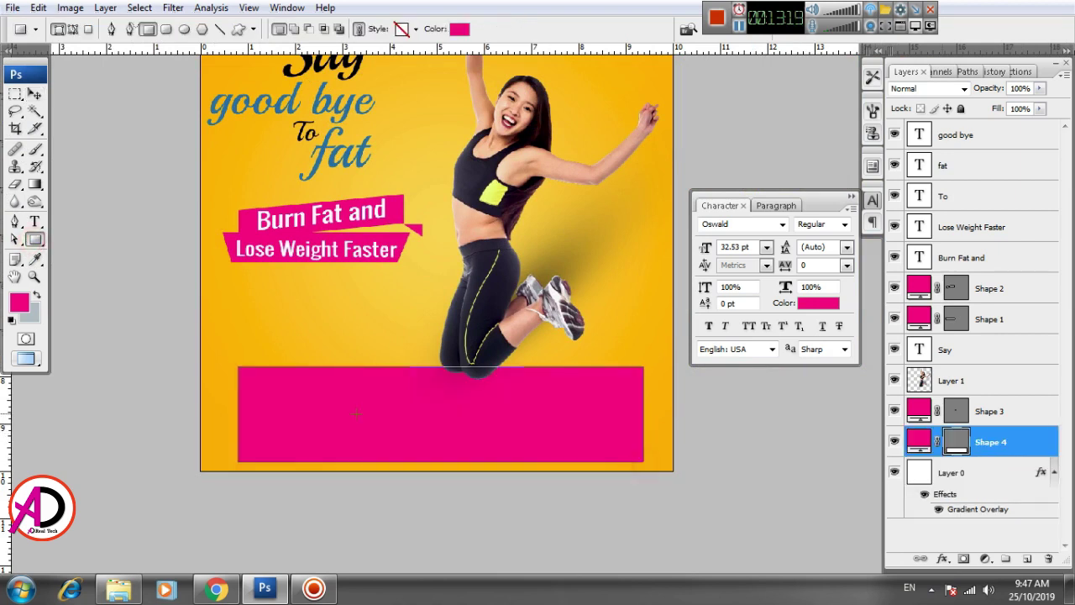
{"action": "left_click", "coordinate": [34, 93]}
{"action": "left_click", "coordinate": [15, 239]}
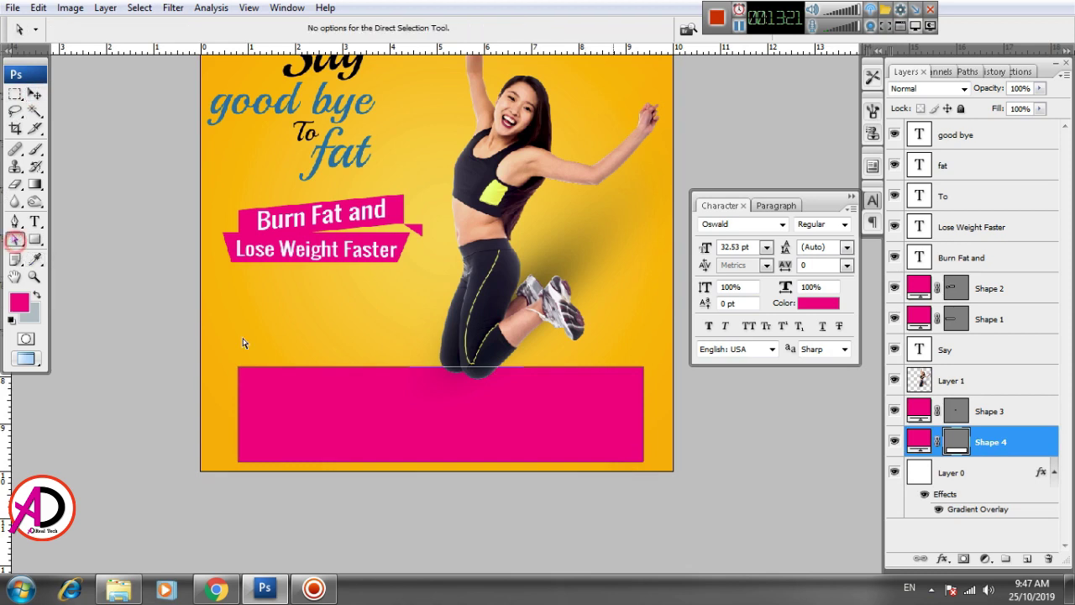
{"action": "right_click", "coordinate": [404, 369]}
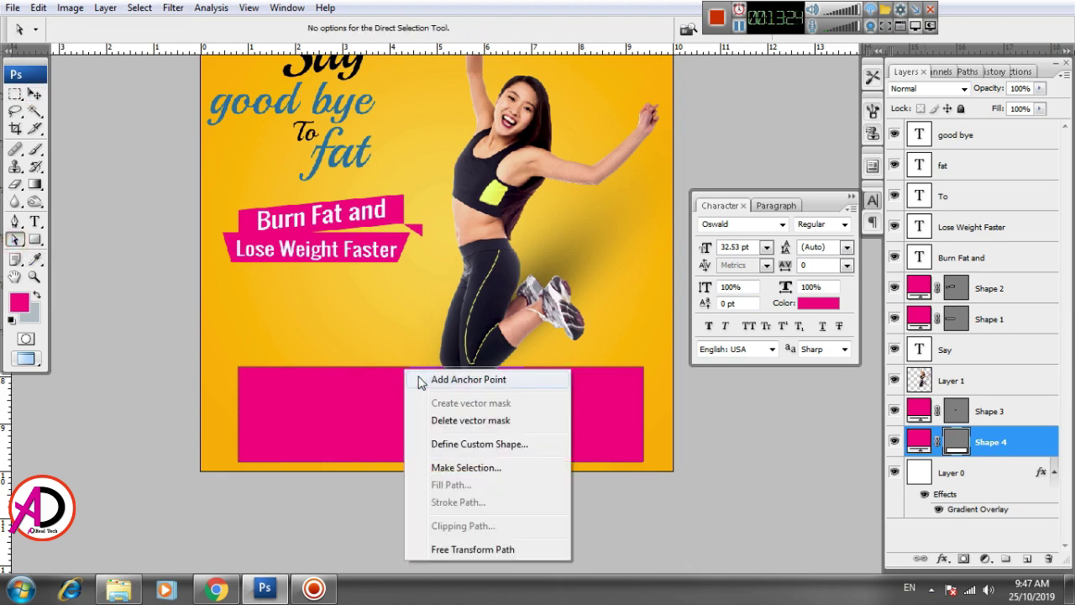
{"action": "left_click", "coordinate": [267, 380]}
{"action": "right_click", "coordinate": [238, 375]}
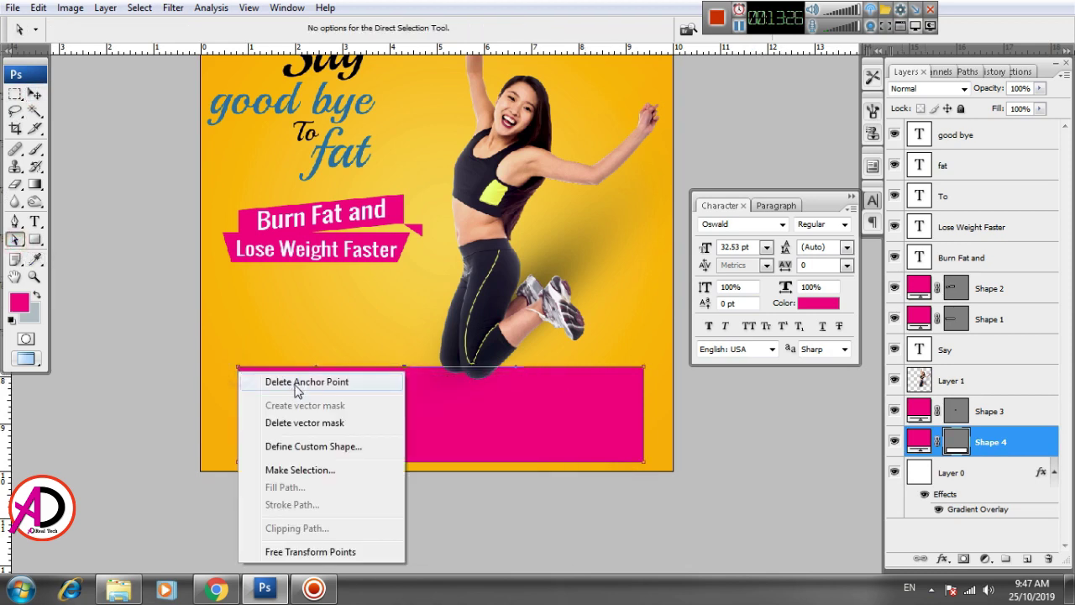
{"action": "left_click", "coordinate": [295, 385]}
Move the curved pink band left and down
{"action": "left_click", "coordinate": [33, 94]}
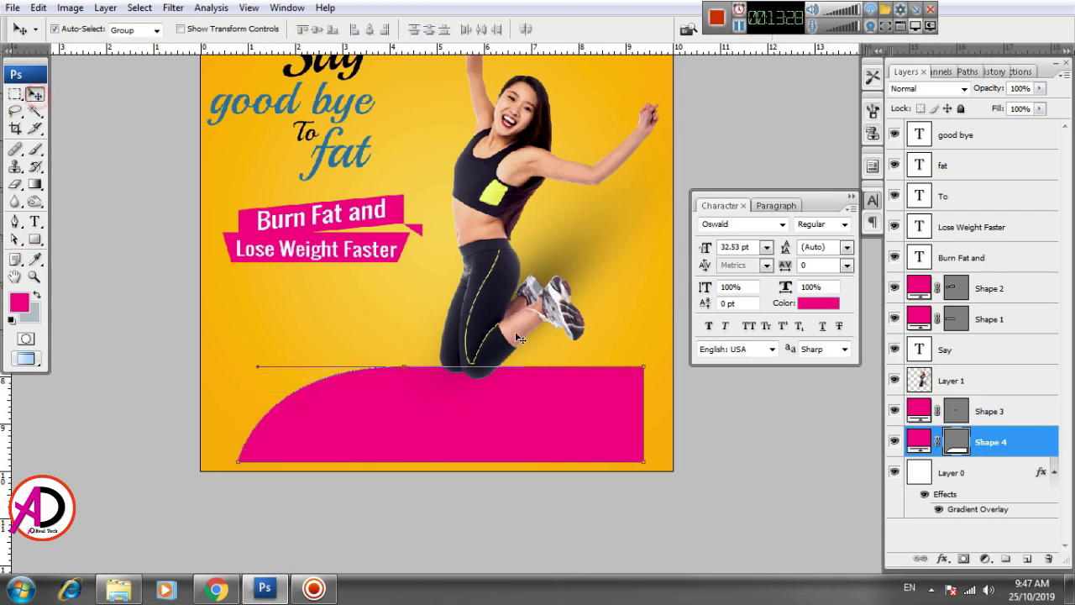
{"action": "left_click", "coordinate": [663, 388]}
{"action": "left_click_drag", "start_coordinate": [571, 406], "coordinate": [551, 415]}
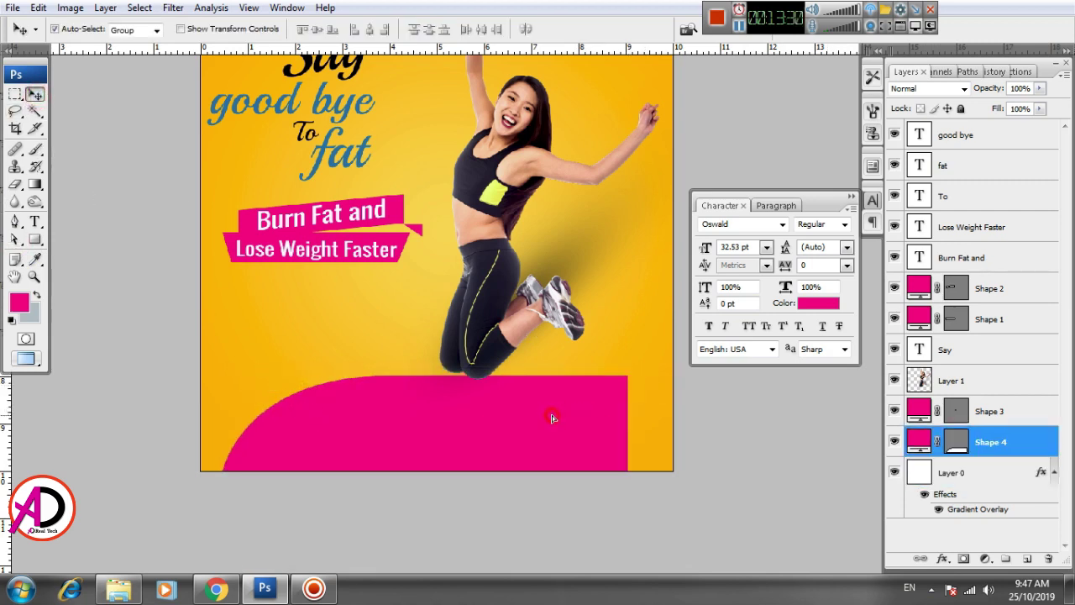
{"action": "key", "text": "ctrl+t"}
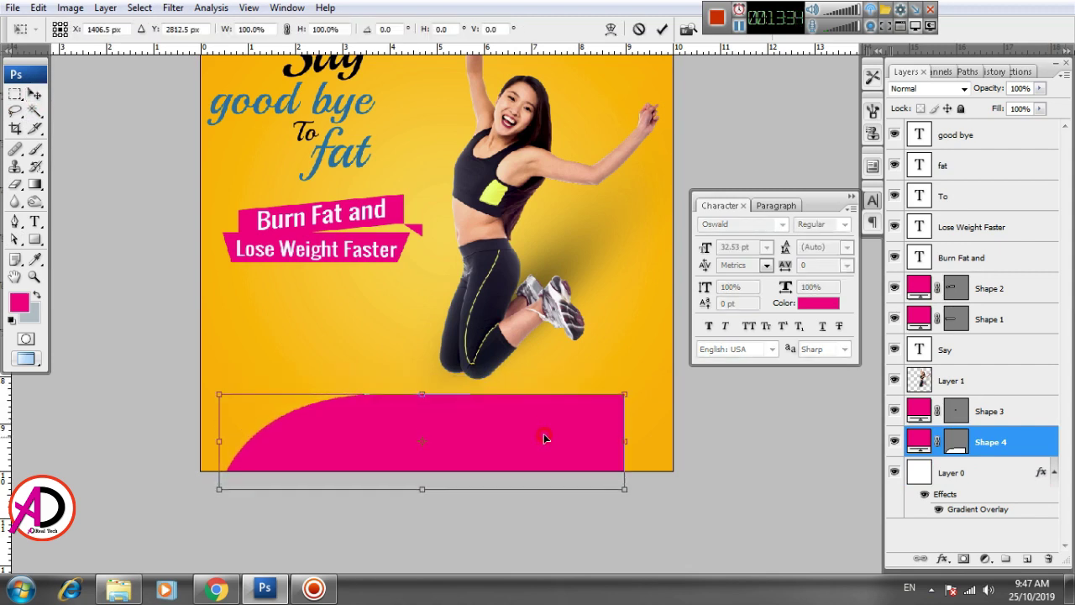
Scale the curved pink band to about 95% and fit it along the poster's bottom-right edge
{"action": "left_click", "coordinate": [542, 426]}
{"action": "left_click_drag", "start_coordinate": [543, 427], "coordinate": [588, 418]}
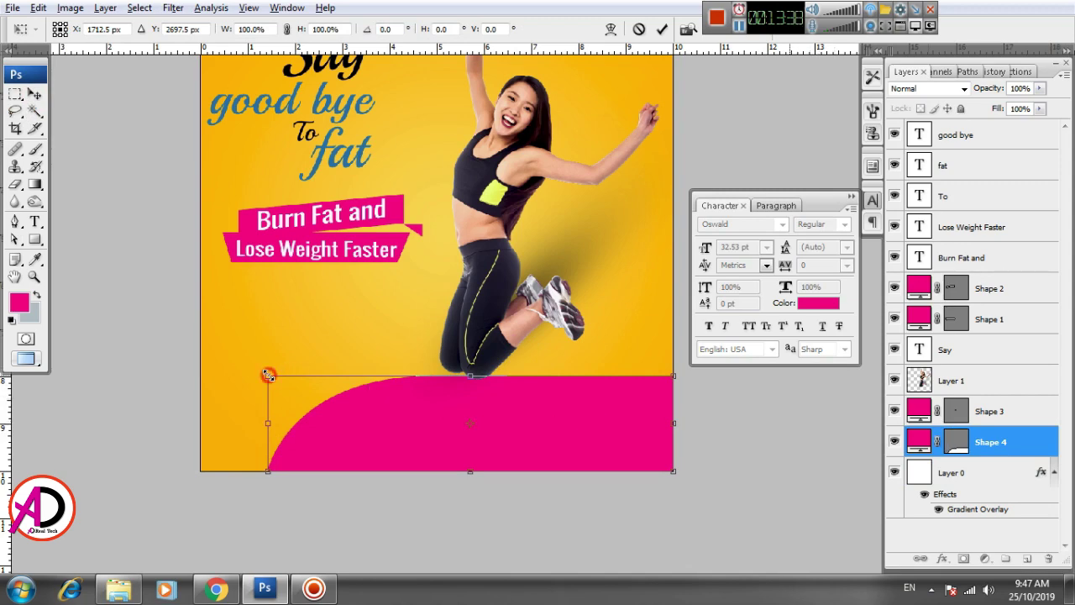
{"action": "left_click_drag", "start_coordinate": [267, 375], "coordinate": [278, 382]}
{"action": "left_click_drag", "start_coordinate": [504, 456], "coordinate": [538, 452]}
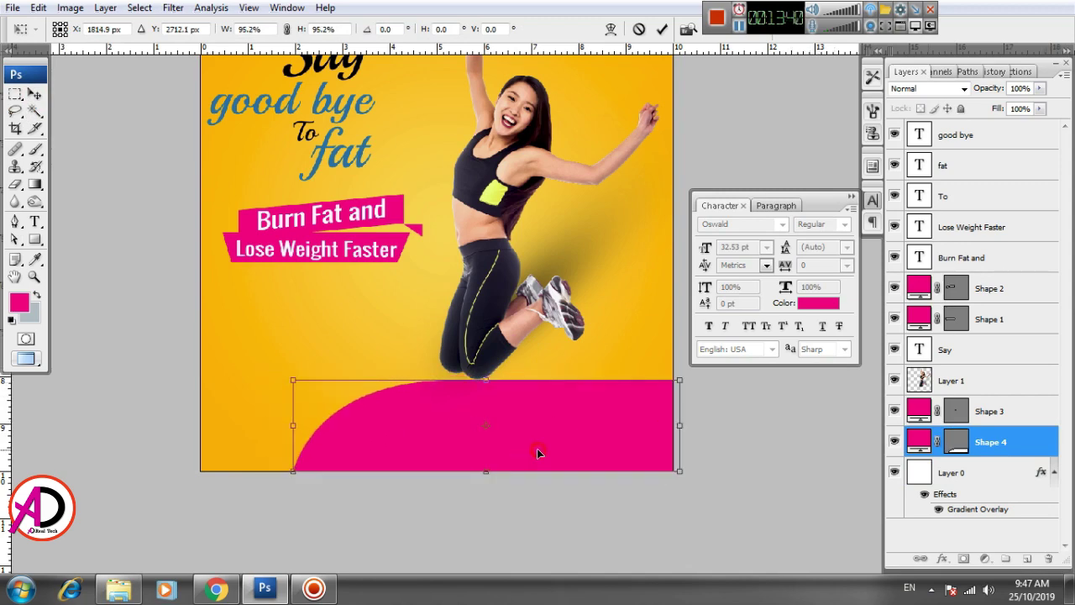
{"action": "key", "text": "Return"}
{"action": "scroll", "coordinate": [508, 441], "scroll_direction": "down", "scroll_amount": 1, "text": "alt"}
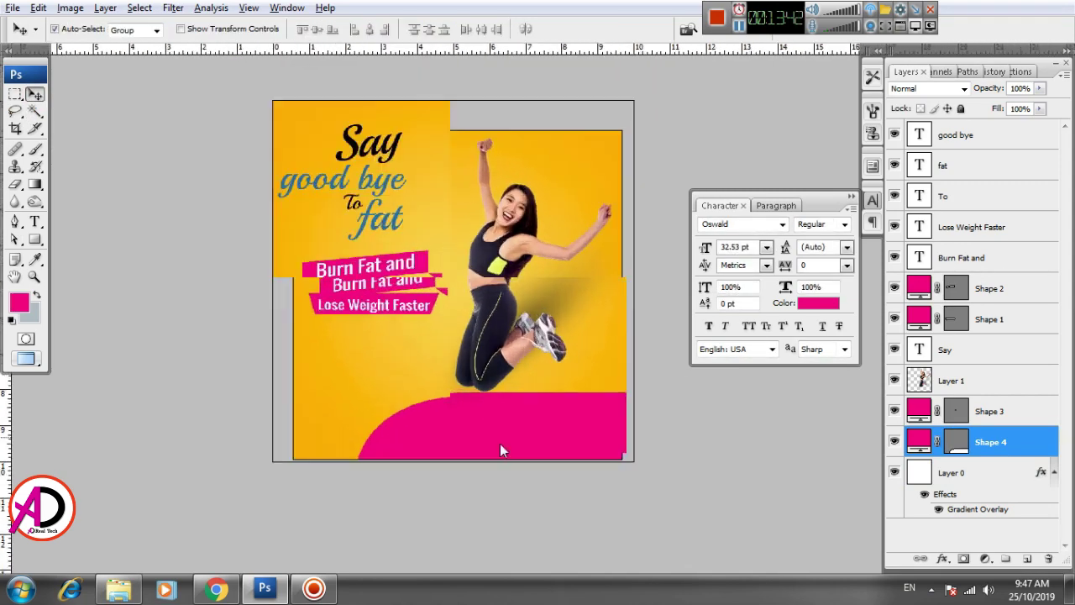
{"action": "left_click_drag", "start_coordinate": [515, 471], "coordinate": [554, 478]}
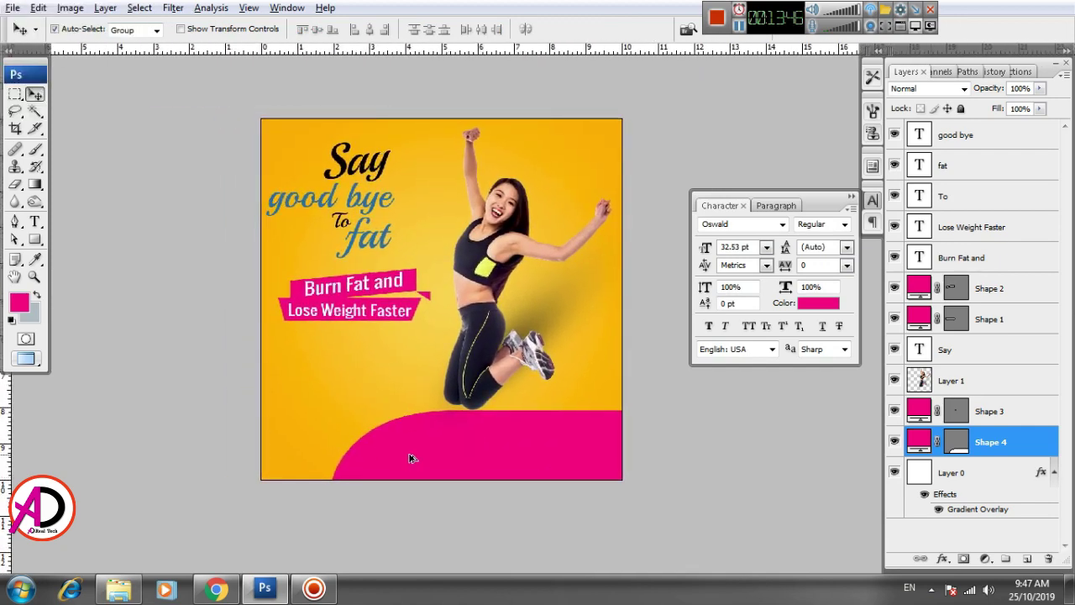
{"action": "scroll", "coordinate": [412, 458], "scroll_direction": "up", "scroll_amount": 1}
{"action": "left_click_drag", "start_coordinate": [428, 403], "coordinate": [451, 480]}
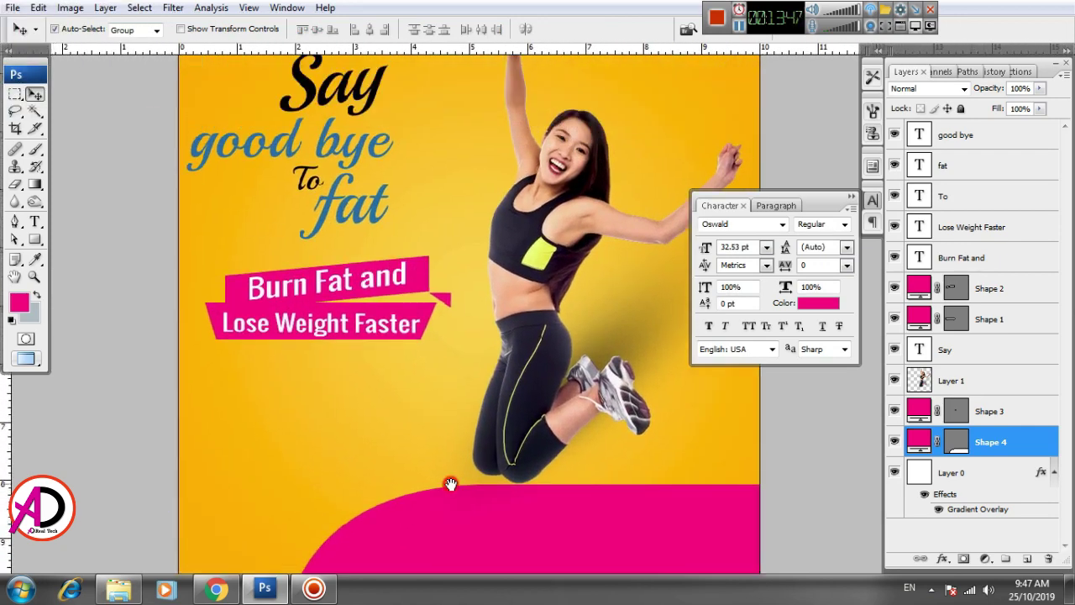
{"action": "left_click", "coordinate": [35, 222]}
{"action": "triple_click", "coordinate": [254, 152]}
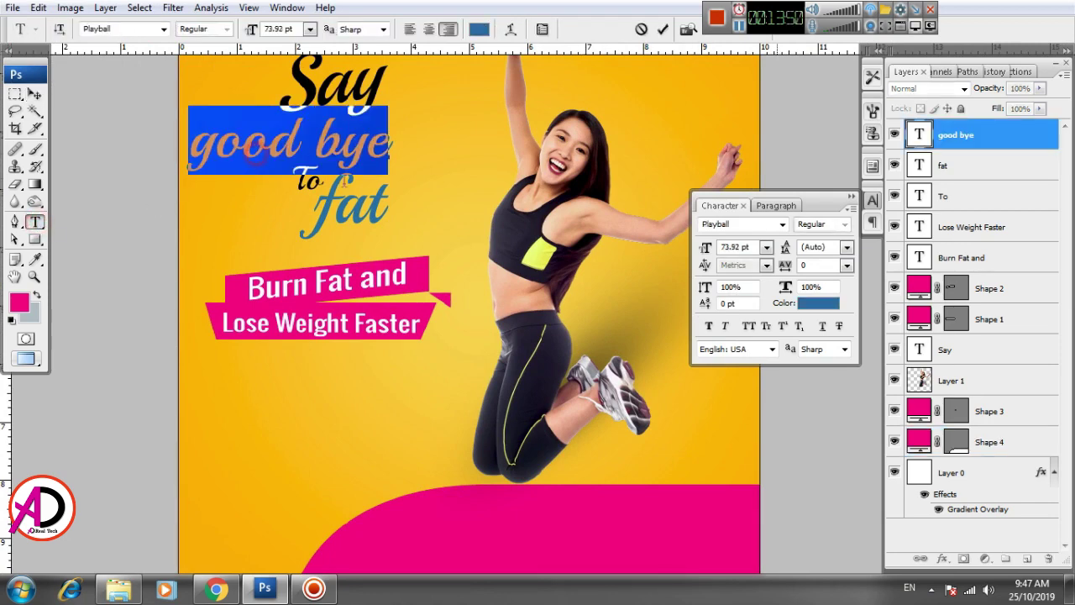
{"action": "left_click", "coordinate": [818, 304]}
{"action": "left_click", "coordinate": [705, 383]}
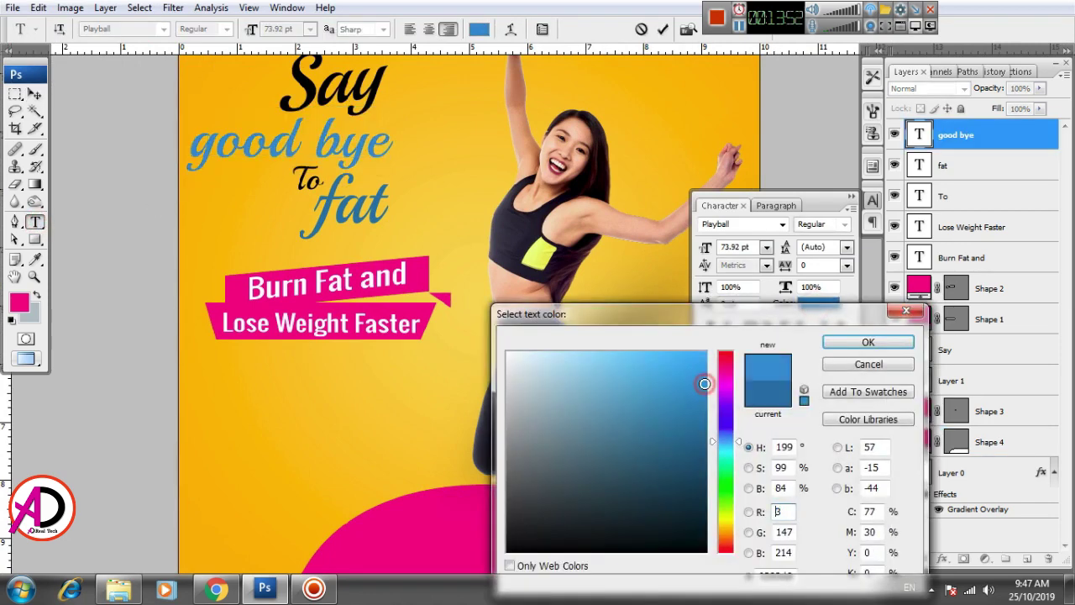
{"action": "left_click_drag", "start_coordinate": [723, 443], "coordinate": [723, 447]}
{"action": "left_click", "coordinate": [699, 417]}
{"action": "left_click", "coordinate": [703, 351]}
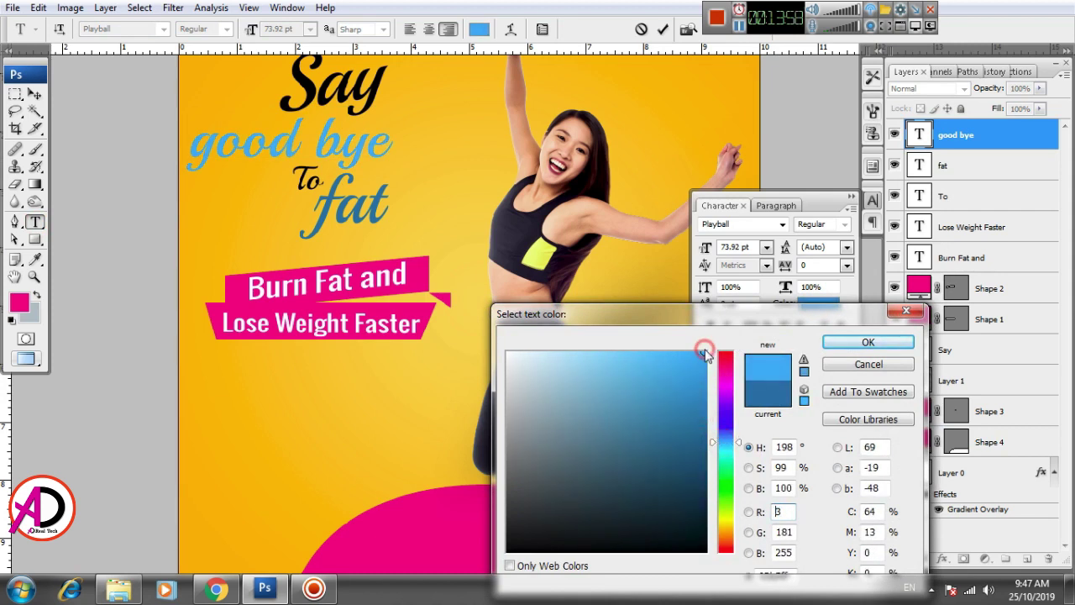
{"action": "left_click_drag", "start_coordinate": [727, 447], "coordinate": [727, 388]}
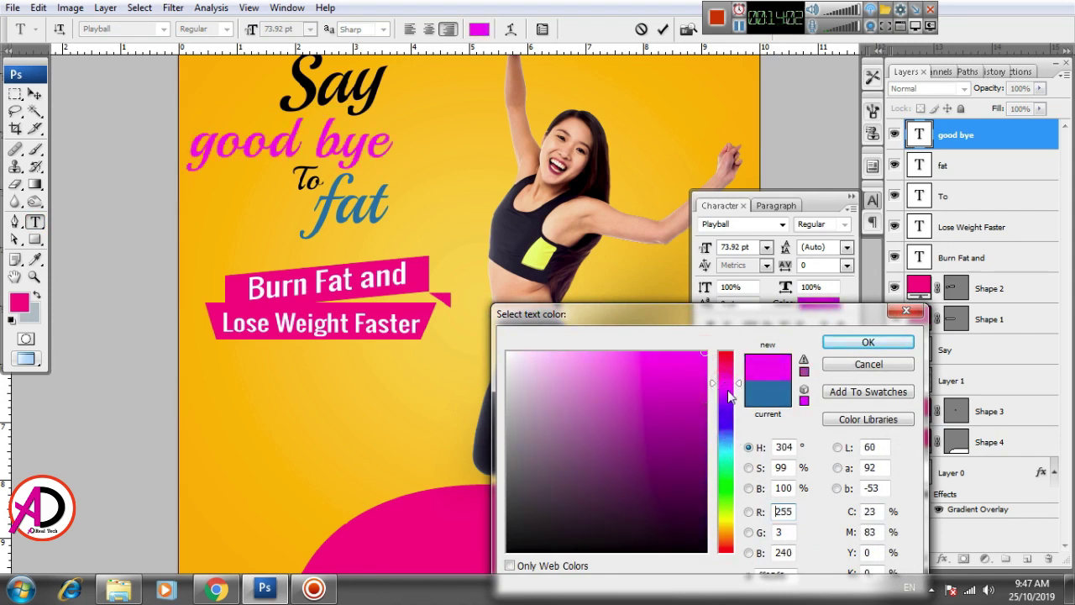
{"action": "left_click_drag", "start_coordinate": [732, 387], "coordinate": [733, 374]}
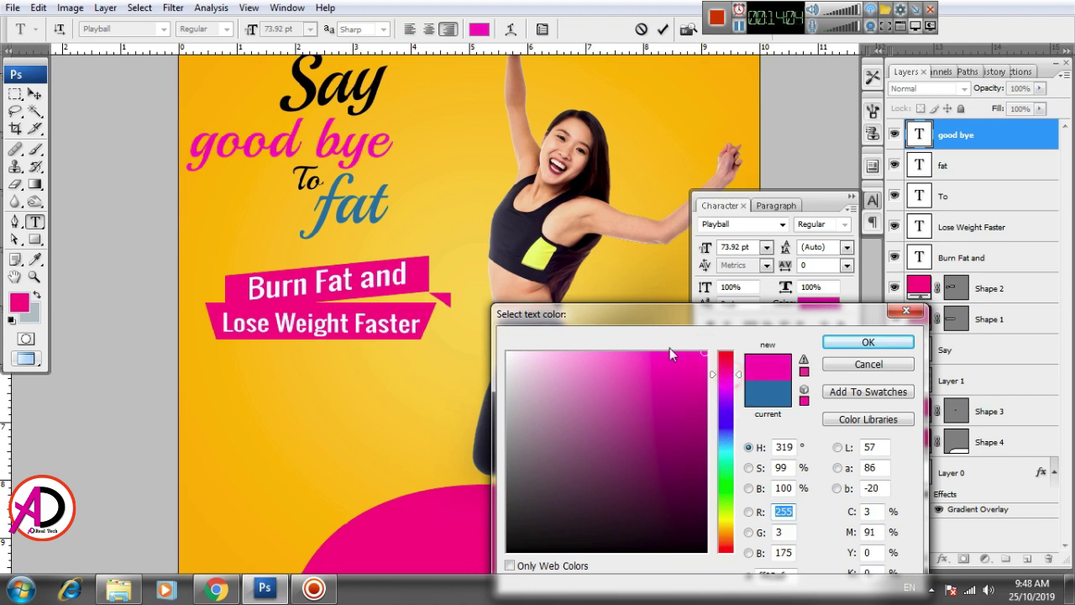
{"action": "left_click", "coordinate": [699, 355]}
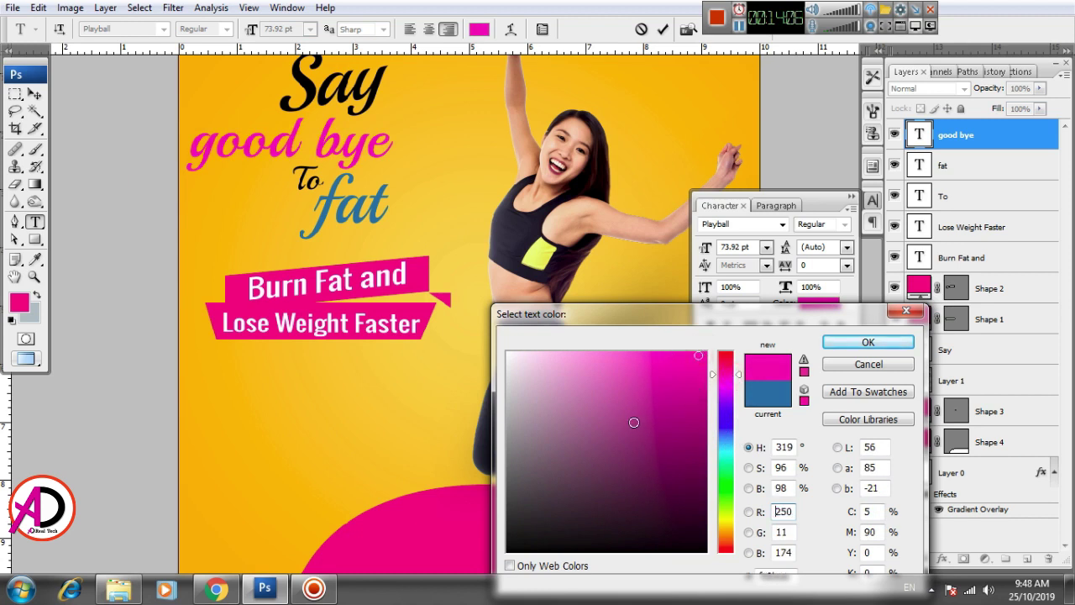
{"action": "left_click_drag", "start_coordinate": [633, 422], "coordinate": [506, 355]}
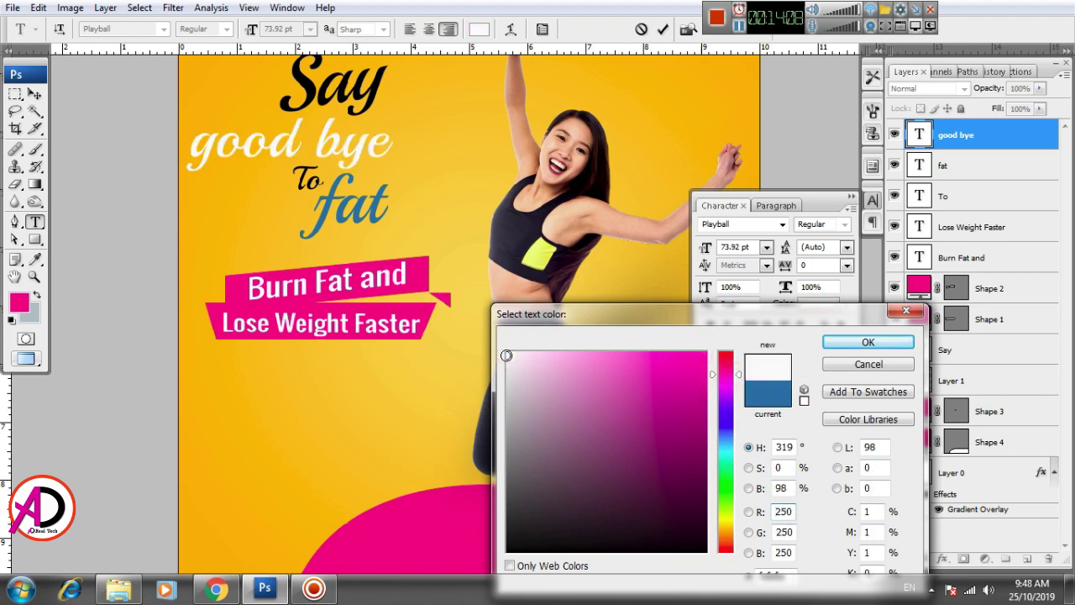
{"action": "left_click", "coordinate": [736, 410]}
{"action": "left_click_drag", "start_coordinate": [736, 425], "coordinate": [738, 451]}
{"action": "mouse_move", "coordinate": [700, 392]}
{"action": "left_mouse_down"}
{"action": "mouse_move", "coordinate": [697, 372]}
{"action": "mouse_move", "coordinate": [699, 435]}
{"action": "mouse_move", "coordinate": [703, 414]}
{"action": "left_mouse_up"}
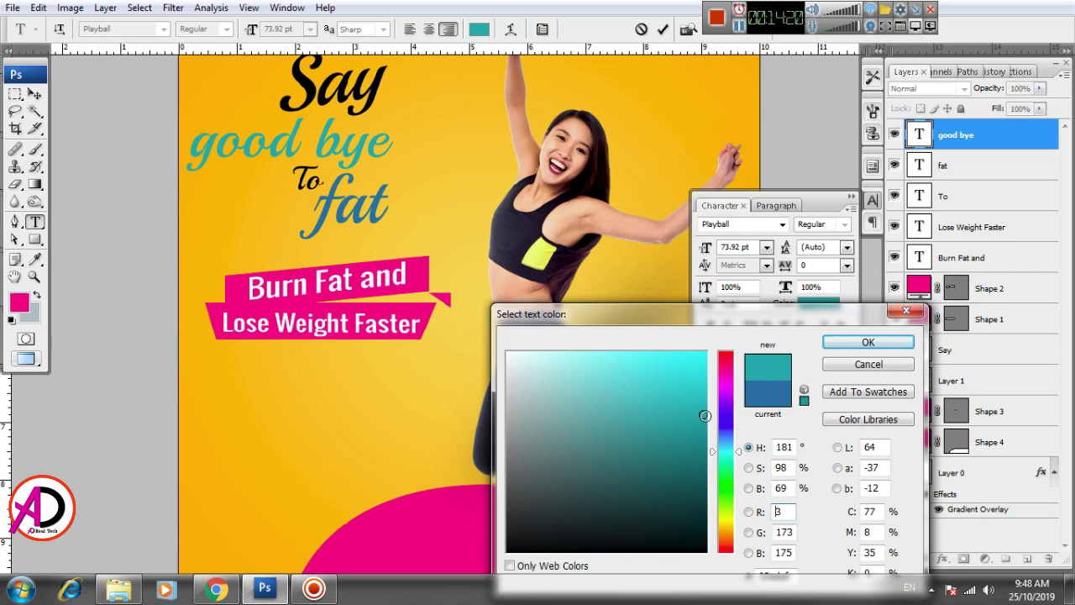
{"action": "left_click_drag", "start_coordinate": [703, 411], "coordinate": [705, 430]}
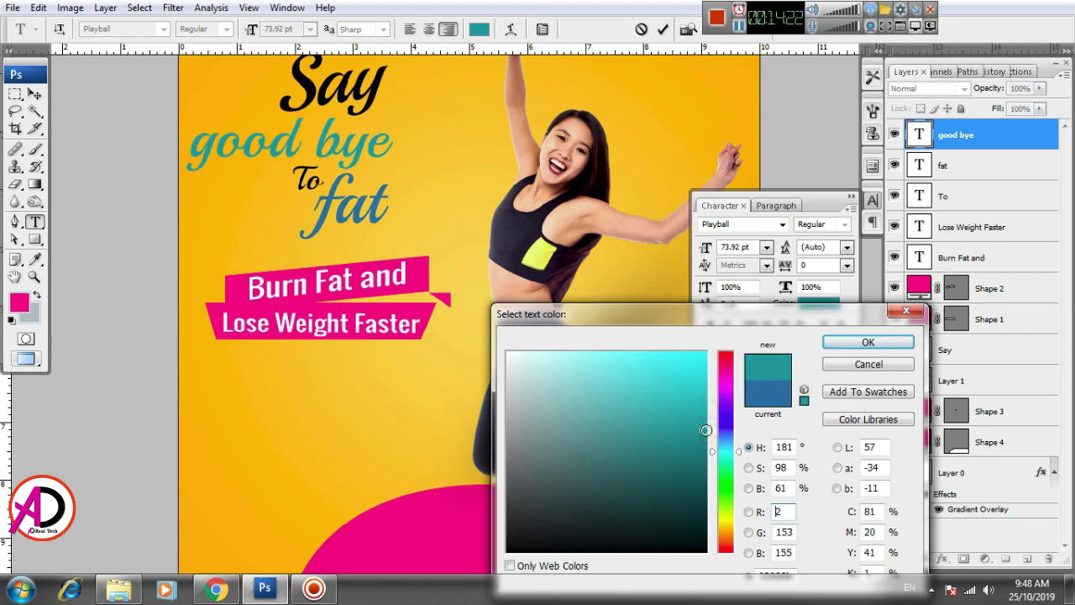
{"action": "left_click", "coordinate": [840, 367]}
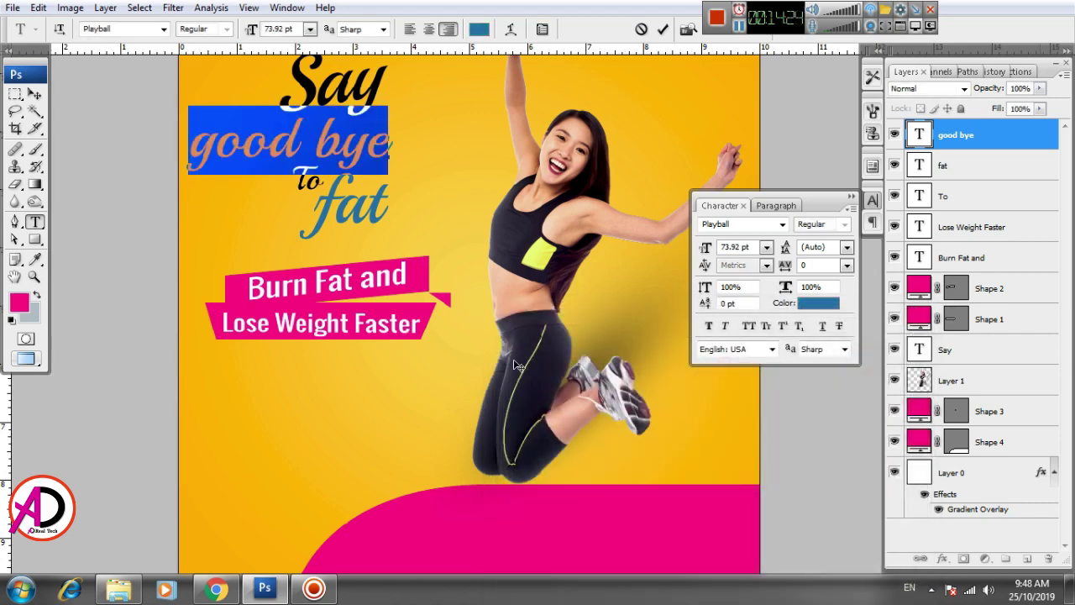
Select the 'good bye' text and bring up the Pantone Color Libraries for its colour
{"action": "left_click", "coordinate": [35, 94]}
{"action": "scroll", "coordinate": [472, 431], "scroll_direction": "down", "scroll_amount": 3}
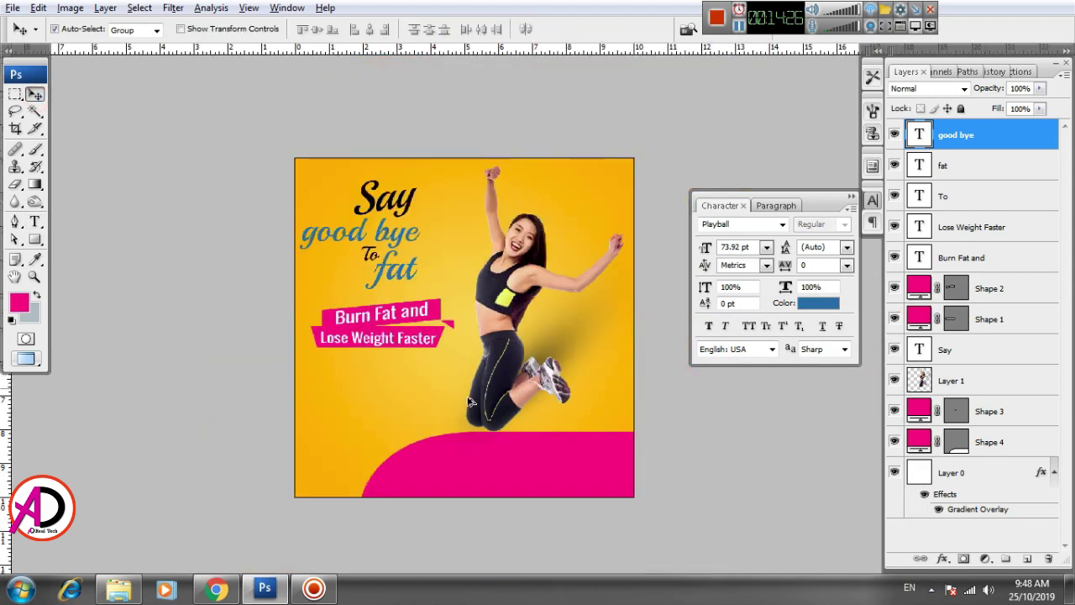
{"action": "scroll", "coordinate": [472, 431], "scroll_direction": "down", "scroll_amount": 1}
{"action": "scroll", "coordinate": [472, 431], "scroll_direction": "up", "scroll_amount": 1}
{"action": "scroll", "coordinate": [502, 409], "scroll_direction": "up", "scroll_amount": 3}
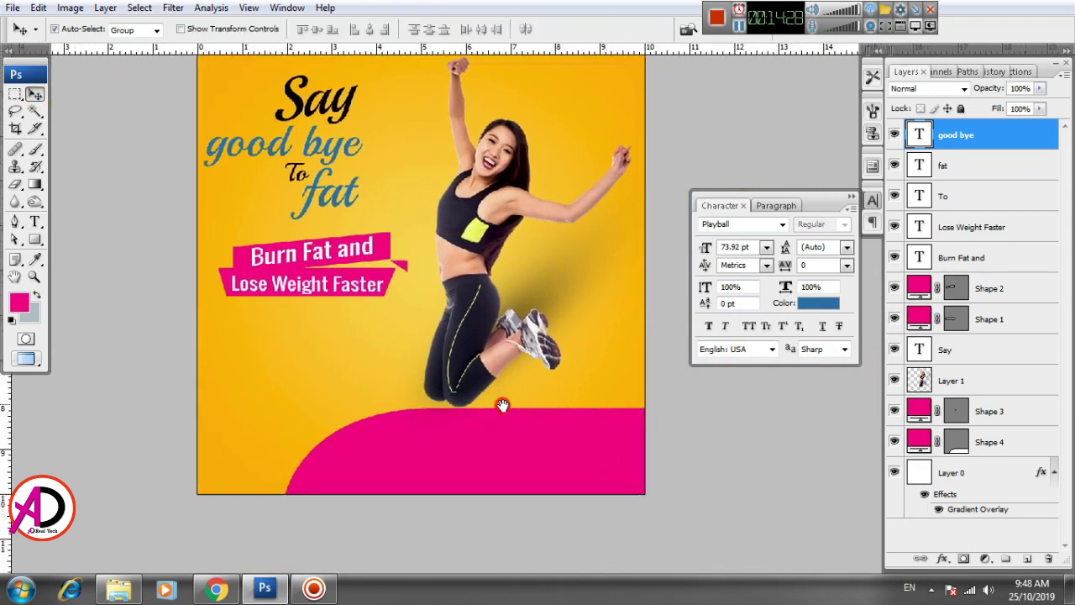
{"action": "left_click", "coordinate": [34, 221]}
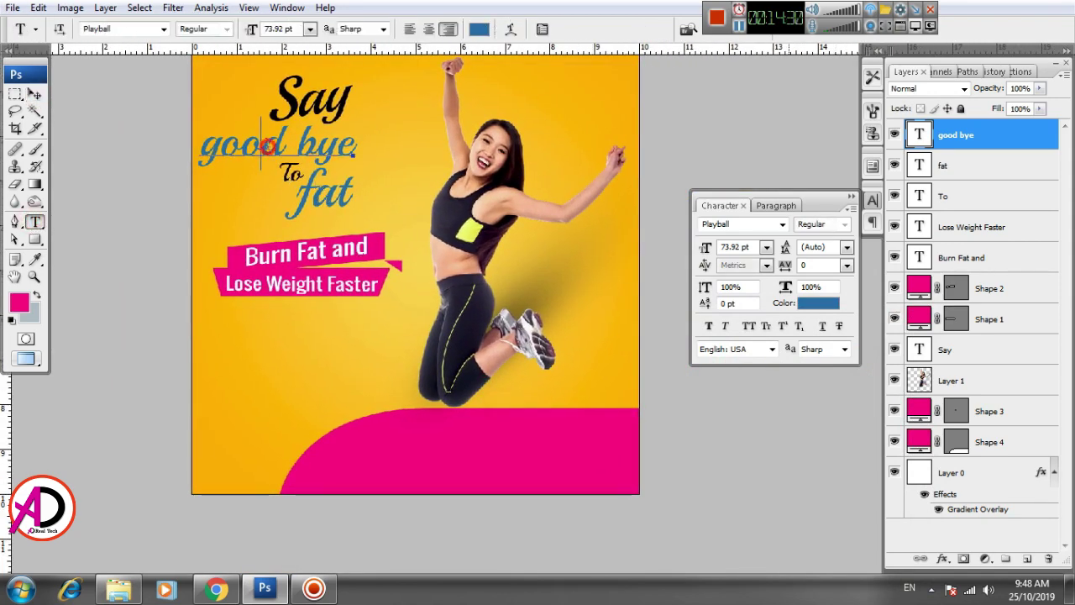
{"action": "left_click_drag", "start_coordinate": [200, 144], "coordinate": [356, 145]}
{"action": "left_click", "coordinate": [817, 303]}
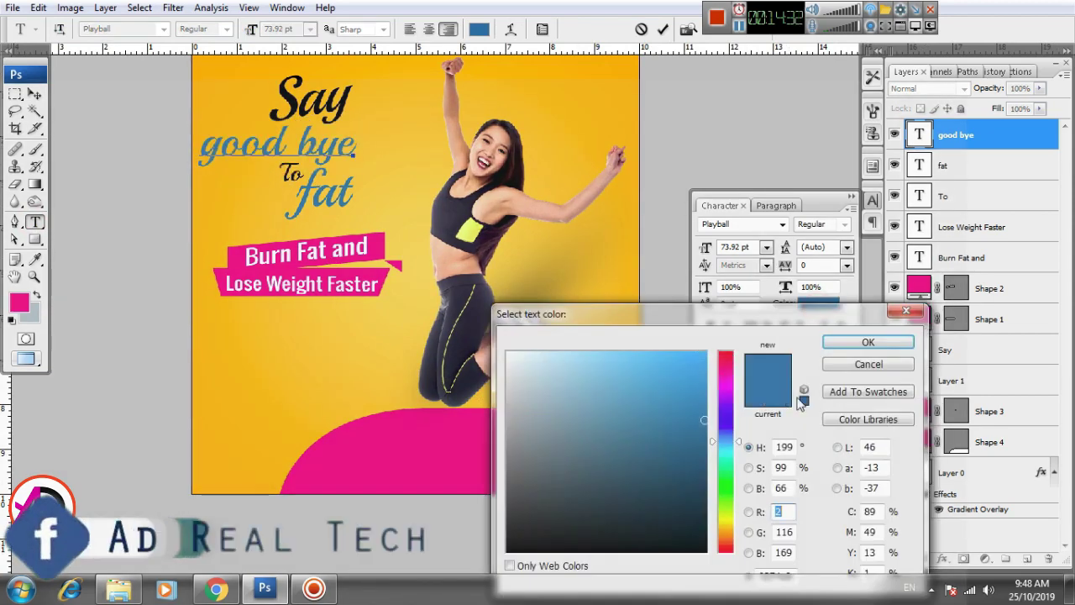
{"action": "left_click", "coordinate": [853, 422]}
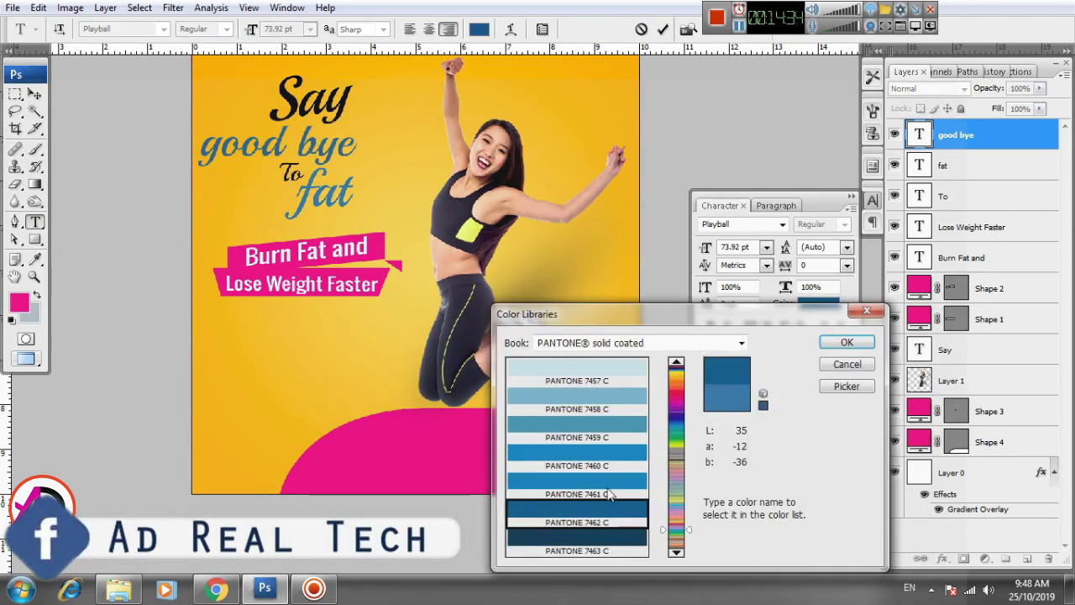
Preview Pantone blues, Purple C, Violet C, Green C and Black C on 'good bye'
{"action": "left_click", "coordinate": [610, 496]}
{"action": "left_click", "coordinate": [610, 440]}
{"action": "left_click", "coordinate": [621, 405]}
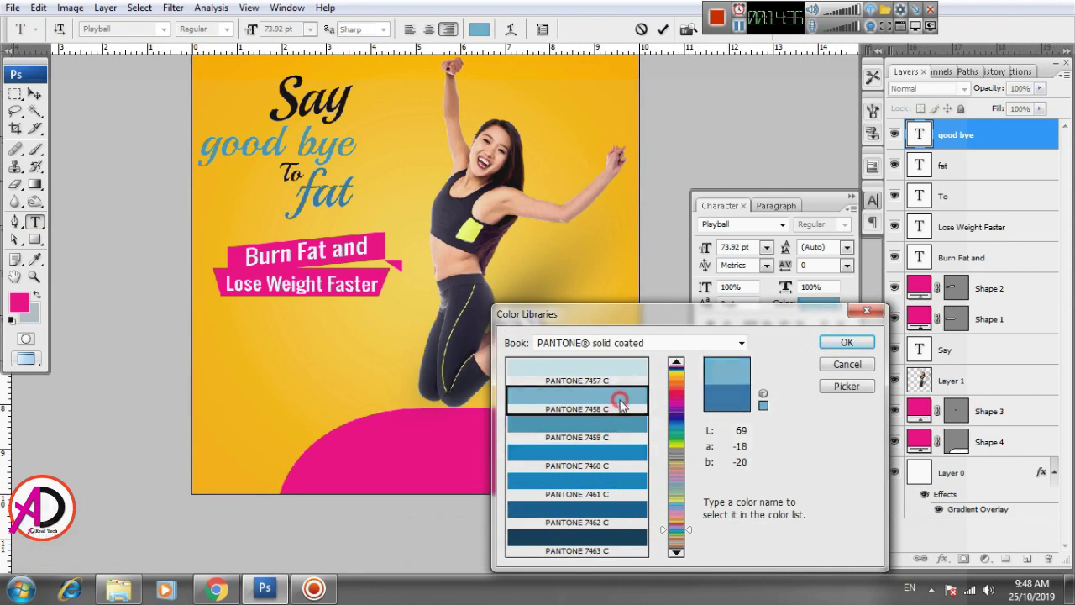
{"action": "scroll", "coordinate": [623, 526], "scroll_direction": "down", "scroll_amount": 3}
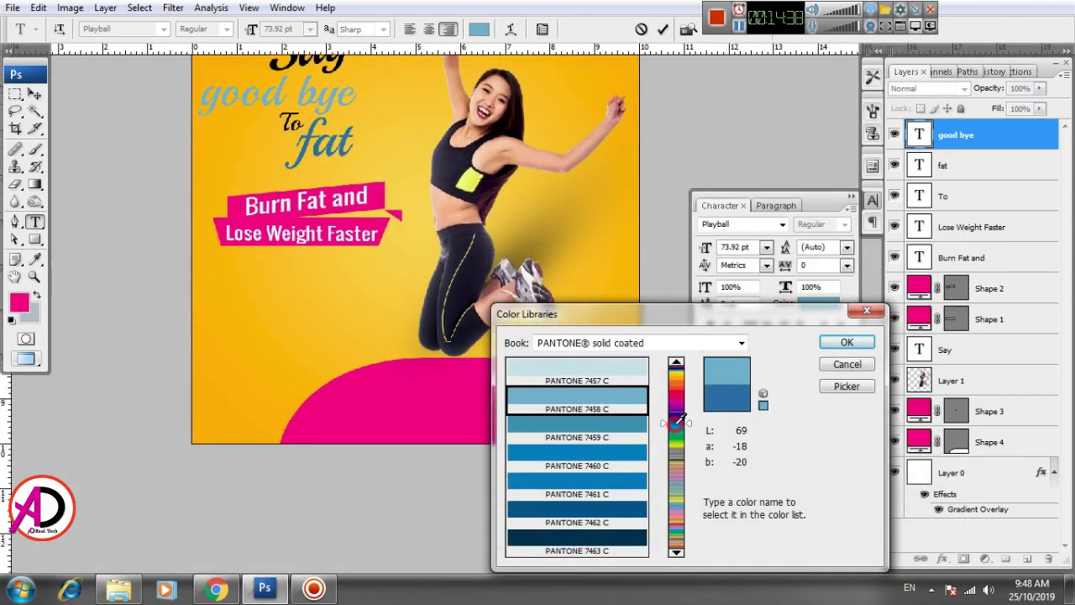
{"action": "left_click_drag", "start_coordinate": [684, 415], "coordinate": [681, 426]}
{"action": "left_click", "coordinate": [614, 432]}
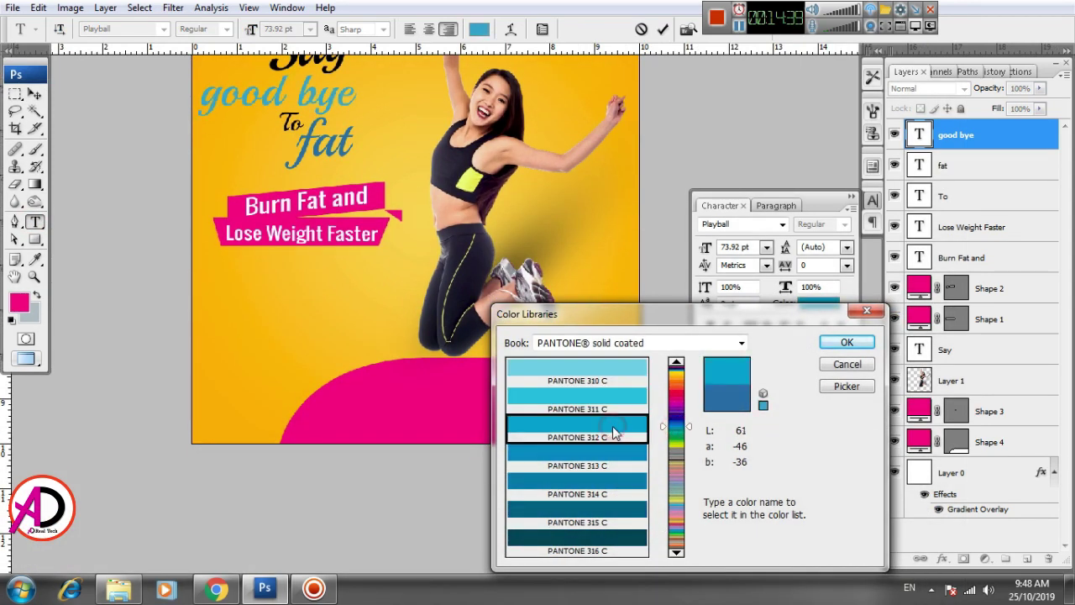
{"action": "left_click", "coordinate": [601, 509]}
{"action": "left_click_drag", "start_coordinate": [688, 427], "coordinate": [688, 370]}
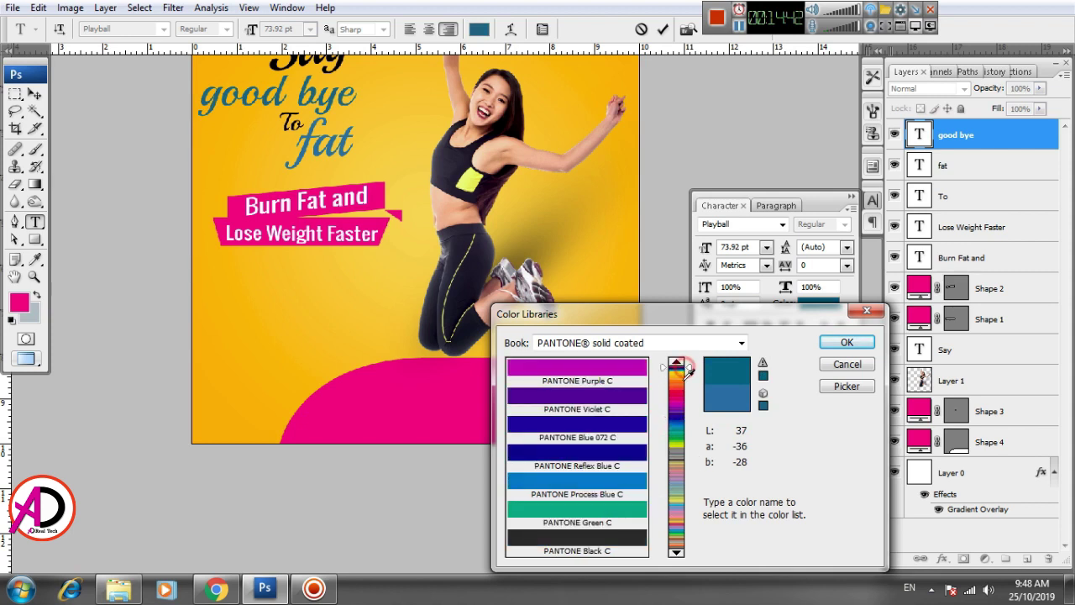
{"action": "left_click", "coordinate": [614, 375]}
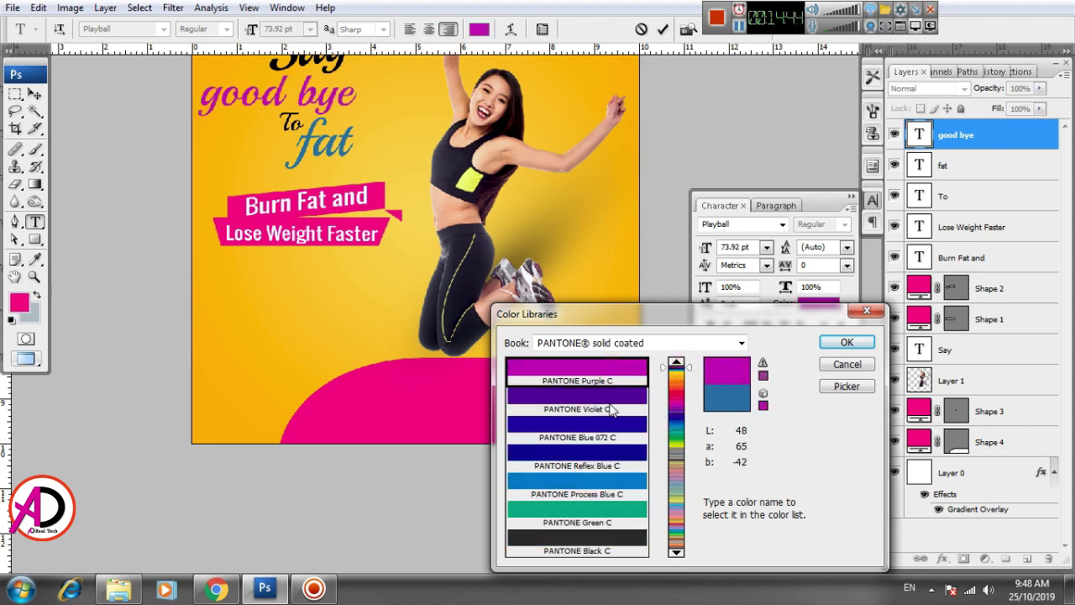
{"action": "left_click", "coordinate": [612, 400]}
{"action": "left_click", "coordinate": [609, 479]}
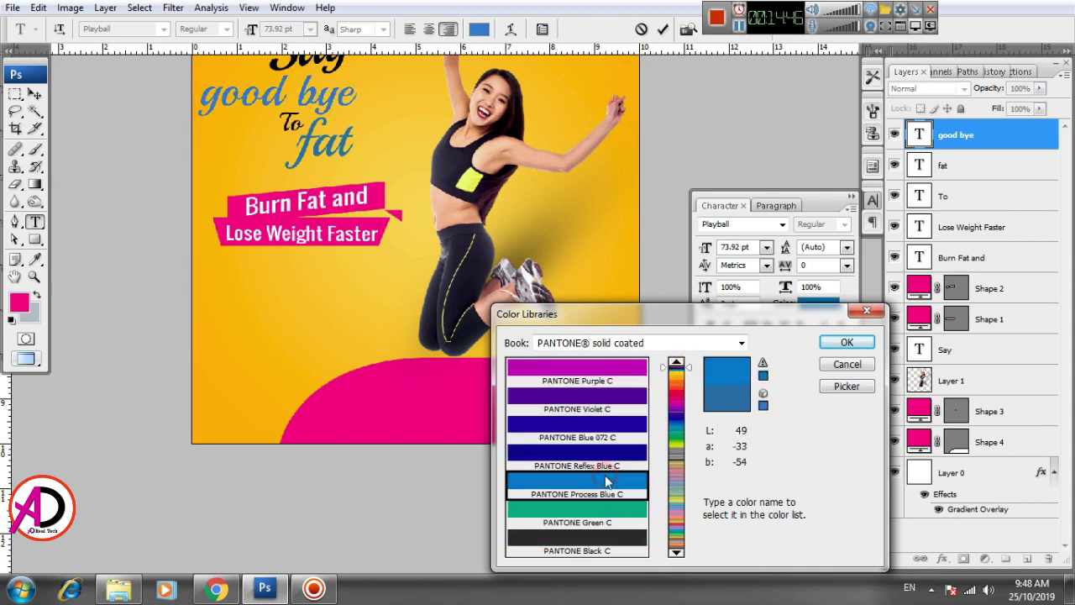
{"action": "left_click", "coordinate": [614, 513]}
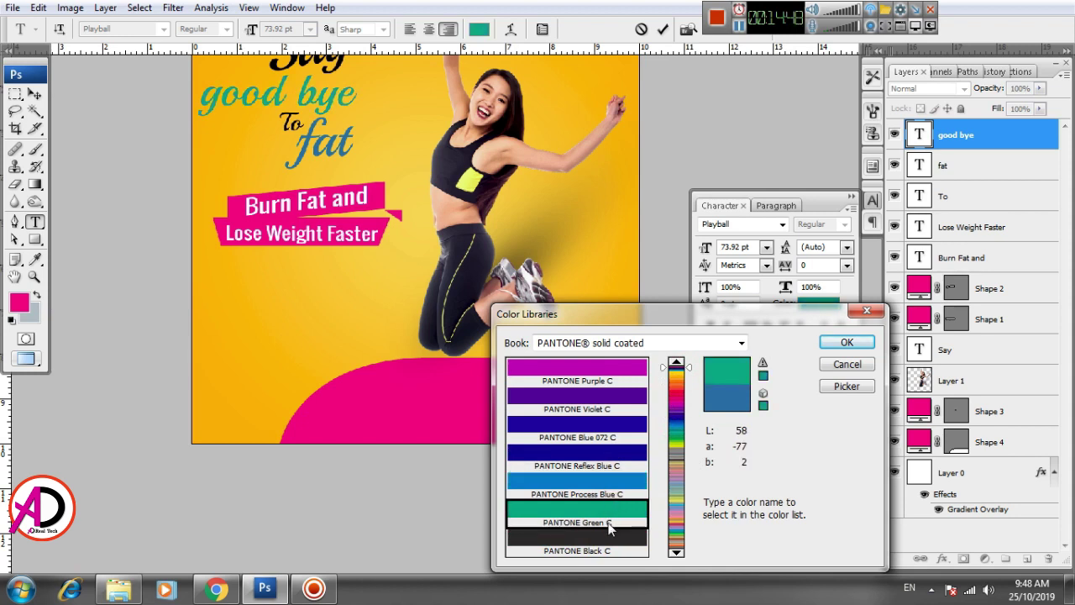
{"action": "left_click", "coordinate": [610, 536]}
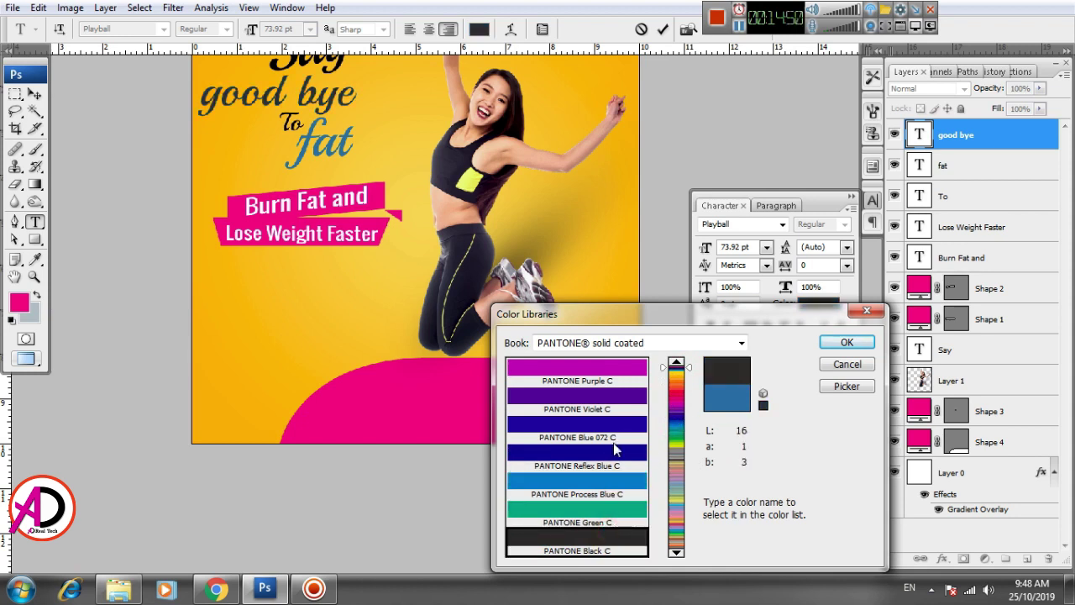
{"action": "left_click", "coordinate": [616, 452]}
{"action": "left_click", "coordinate": [607, 484]}
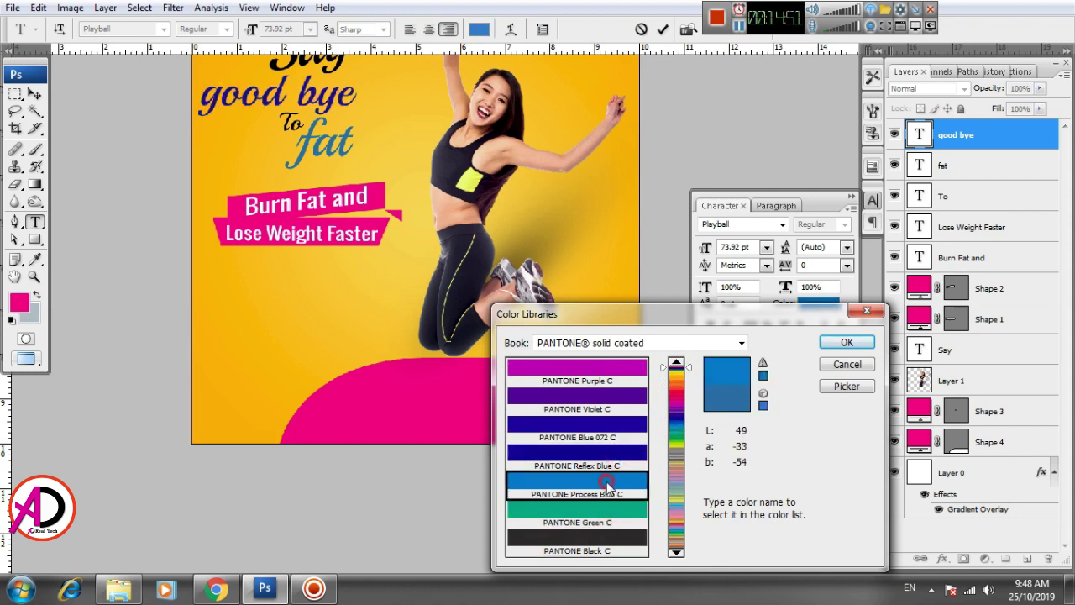
Preview yellow-green and pink Pantone swatches, then cancel to keep the blue
{"action": "left_click", "coordinate": [685, 443]}
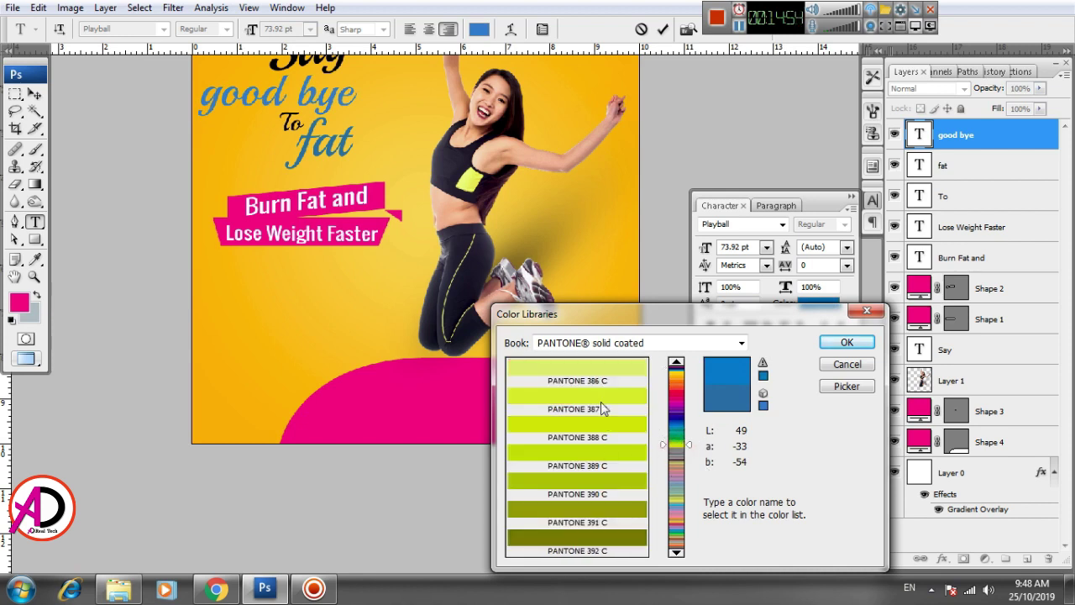
{"action": "left_click", "coordinate": [602, 408]}
{"action": "left_click", "coordinate": [614, 504]}
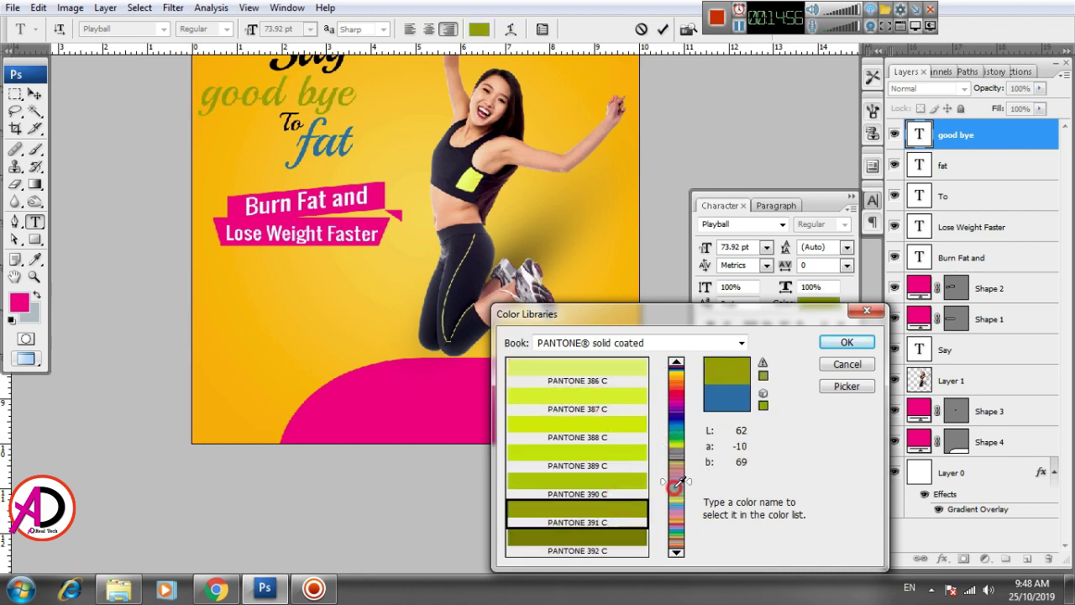
{"action": "left_click", "coordinate": [676, 521]}
{"action": "left_click_drag", "start_coordinate": [676, 520], "coordinate": [676, 542]}
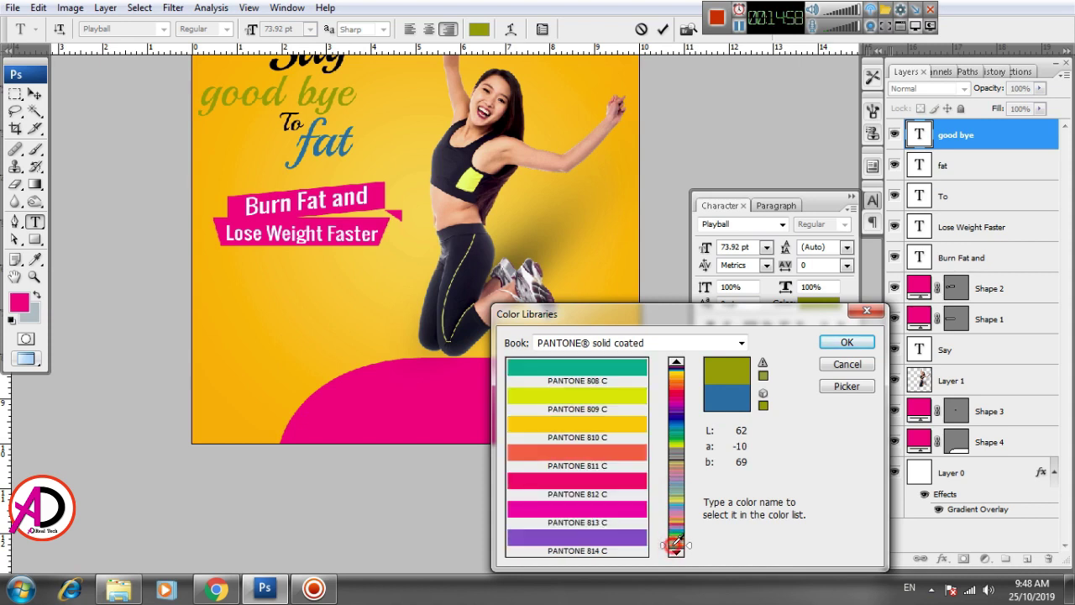
{"action": "left_click", "coordinate": [593, 450]}
{"action": "left_click", "coordinate": [598, 478]}
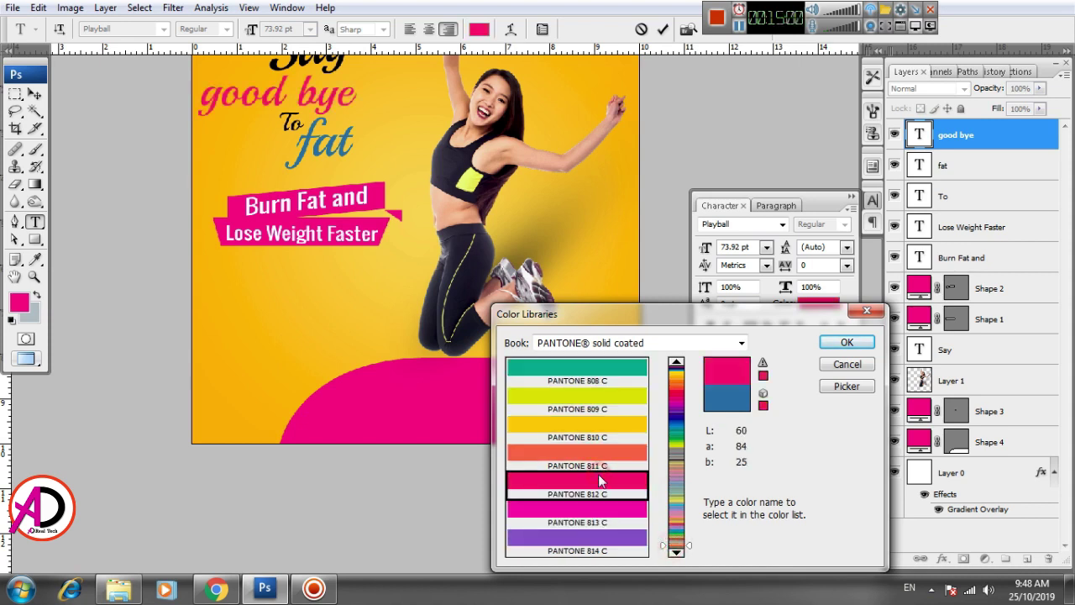
{"action": "left_click", "coordinate": [600, 504]}
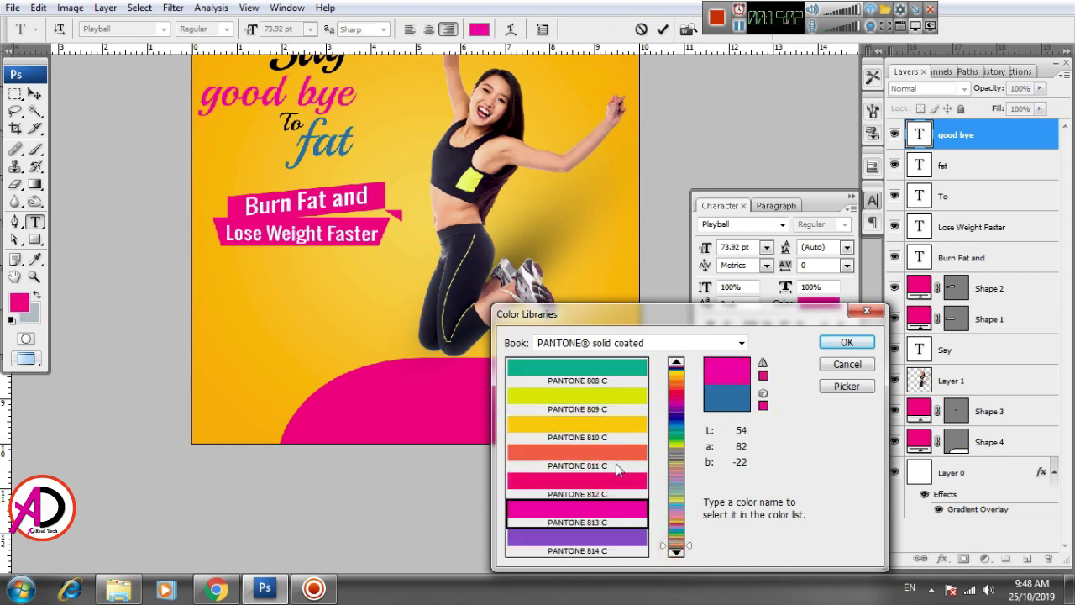
{"action": "left_click", "coordinate": [593, 408]}
{"action": "left_click", "coordinate": [606, 378]}
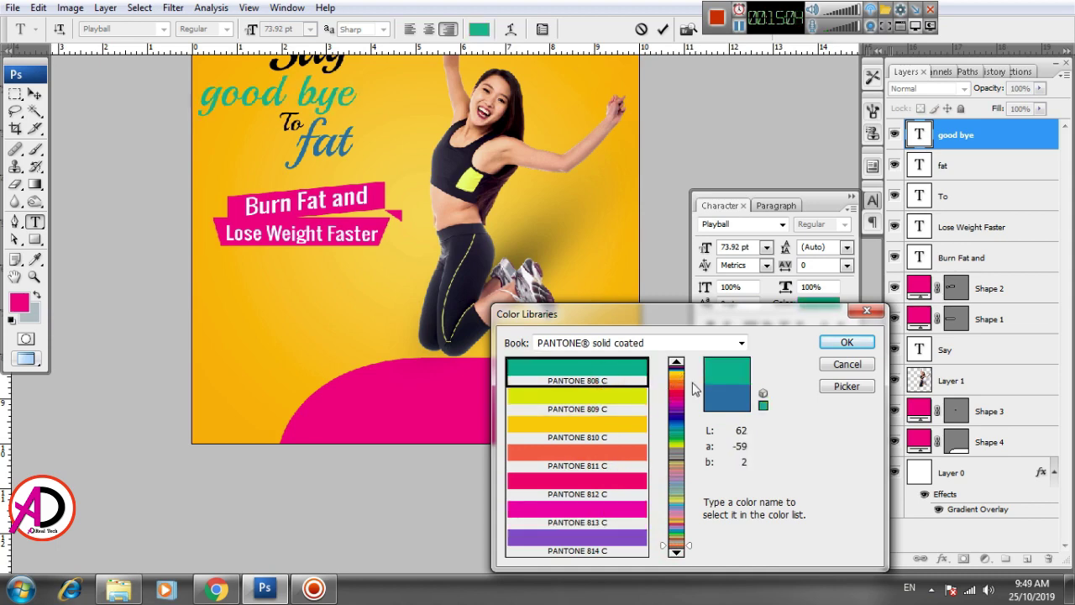
{"action": "left_click", "coordinate": [847, 364]}
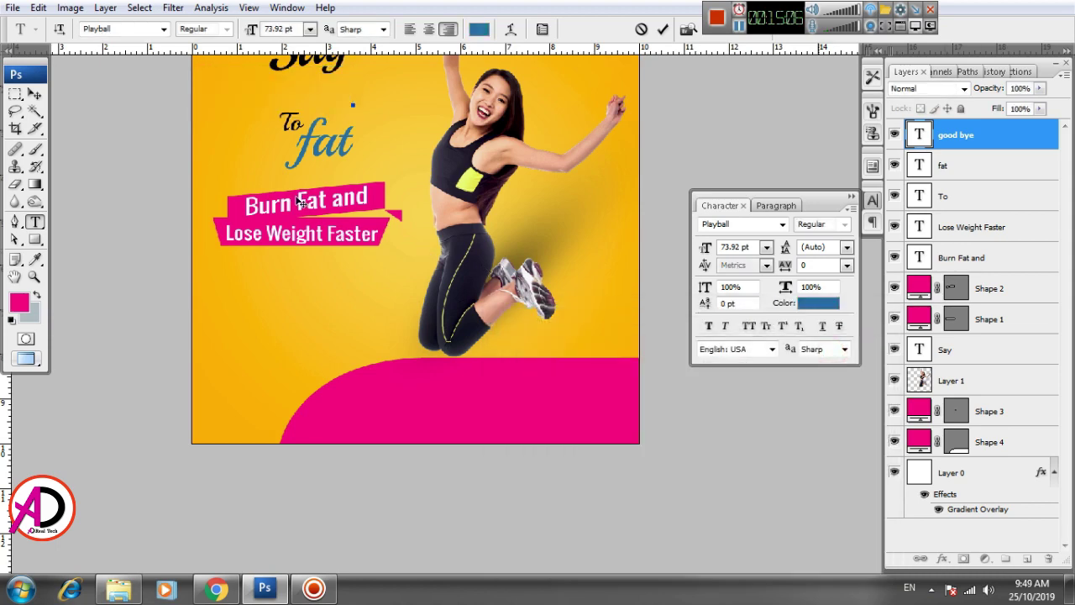
Open the whey tub image from the workout folder as a separate document
{"action": "left_click", "coordinate": [34, 93]}
{"action": "left_click_drag", "start_coordinate": [483, 346], "coordinate": [424, 277]}
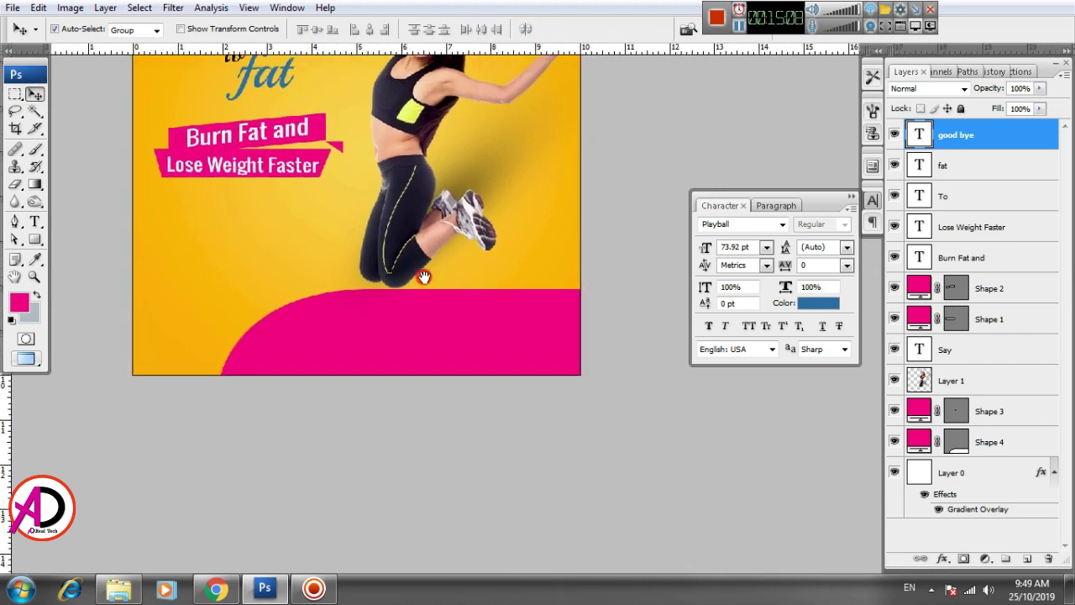
{"action": "left_click", "coordinate": [118, 586]}
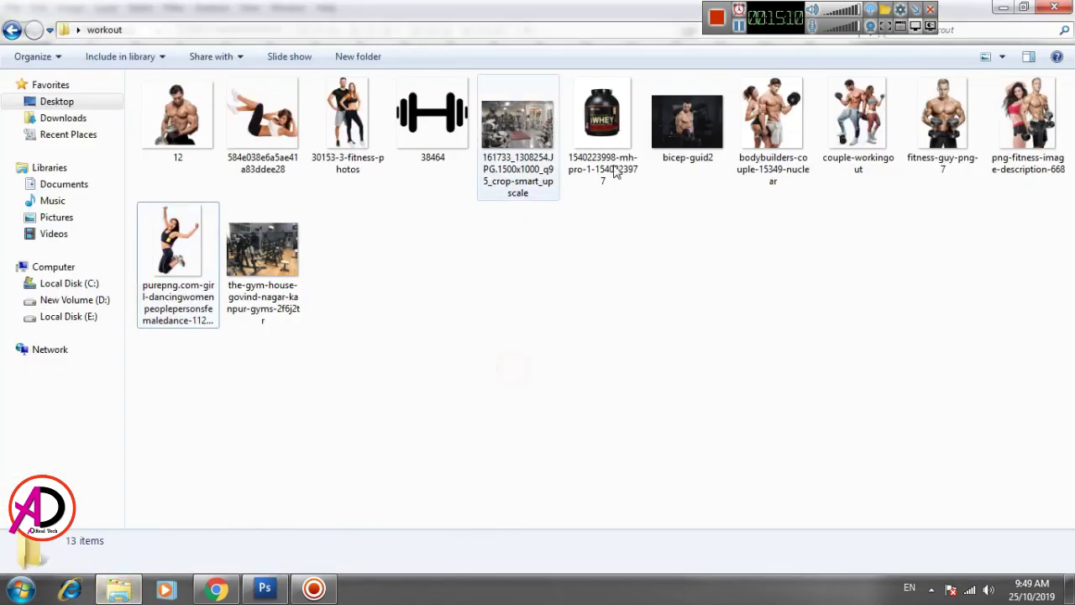
{"action": "left_click", "coordinate": [616, 126]}
{"action": "mouse_move", "coordinate": [615, 126]}
{"action": "left_mouse_down"}
{"action": "mouse_move", "coordinate": [745, 317]}
{"action": "mouse_move", "coordinate": [472, 324]}
{"action": "left_mouse_up"}
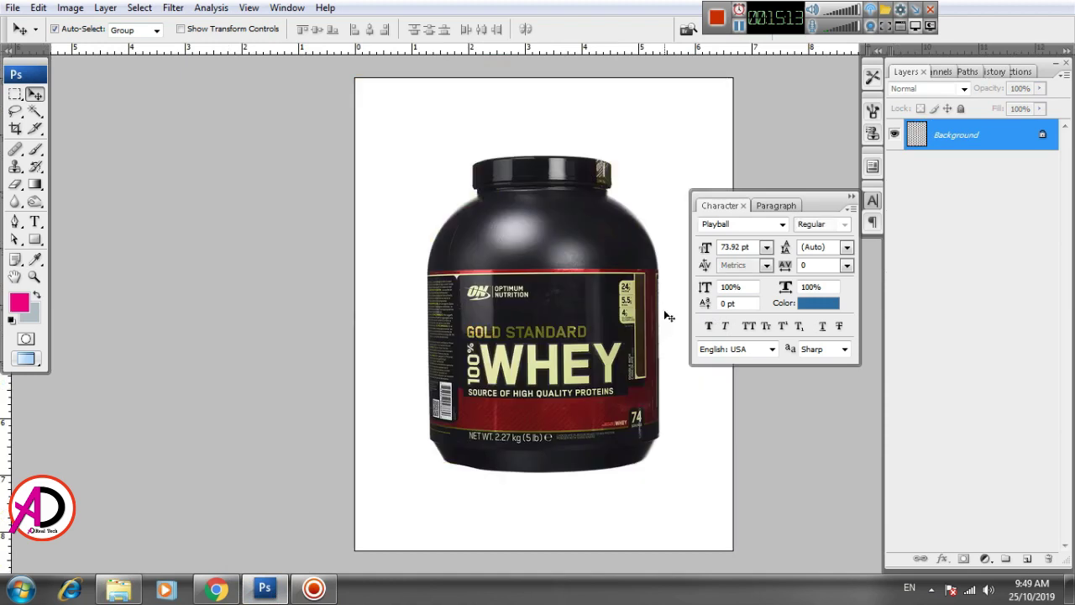
Magic-wand the tub's white surround and paste the whey tub into the poster
{"action": "key", "text": "w"}
{"action": "left_click", "coordinate": [409, 223]}
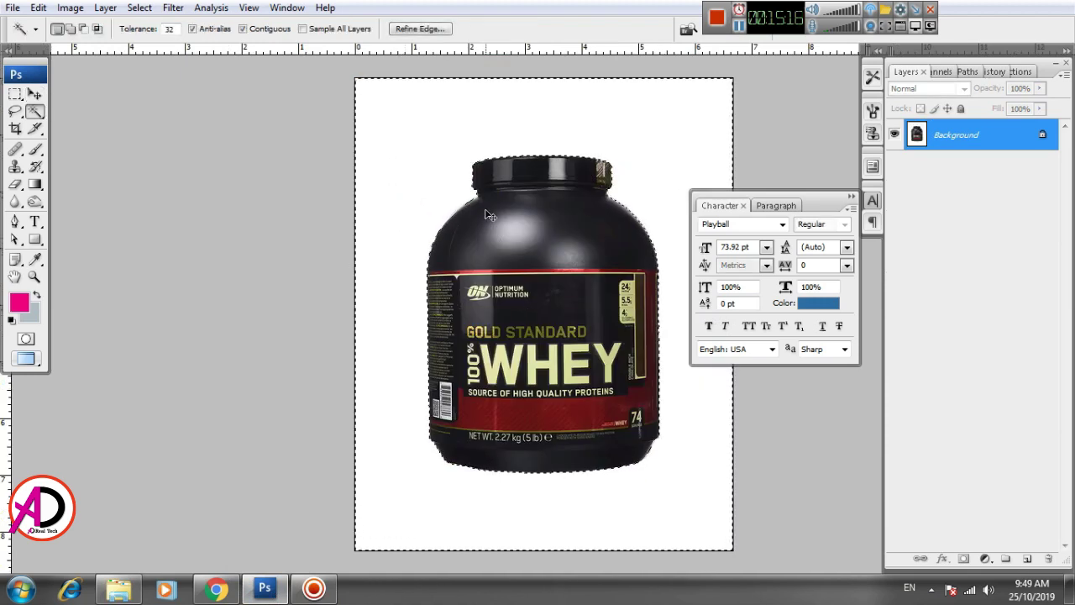
{"action": "key", "text": "ctrl+Tab"}
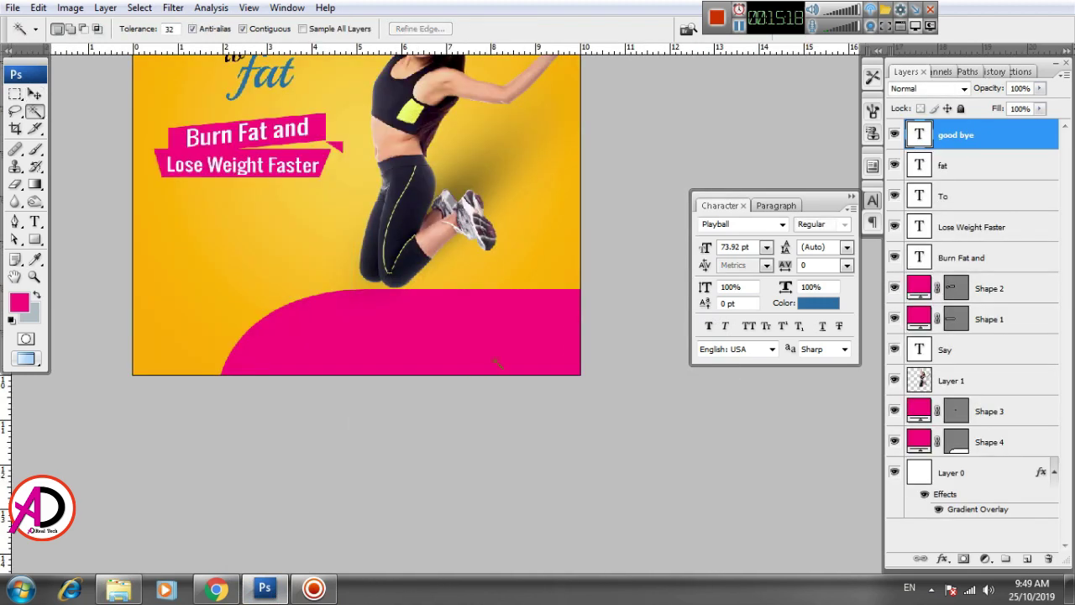
{"action": "key", "text": "ctrl+v"}
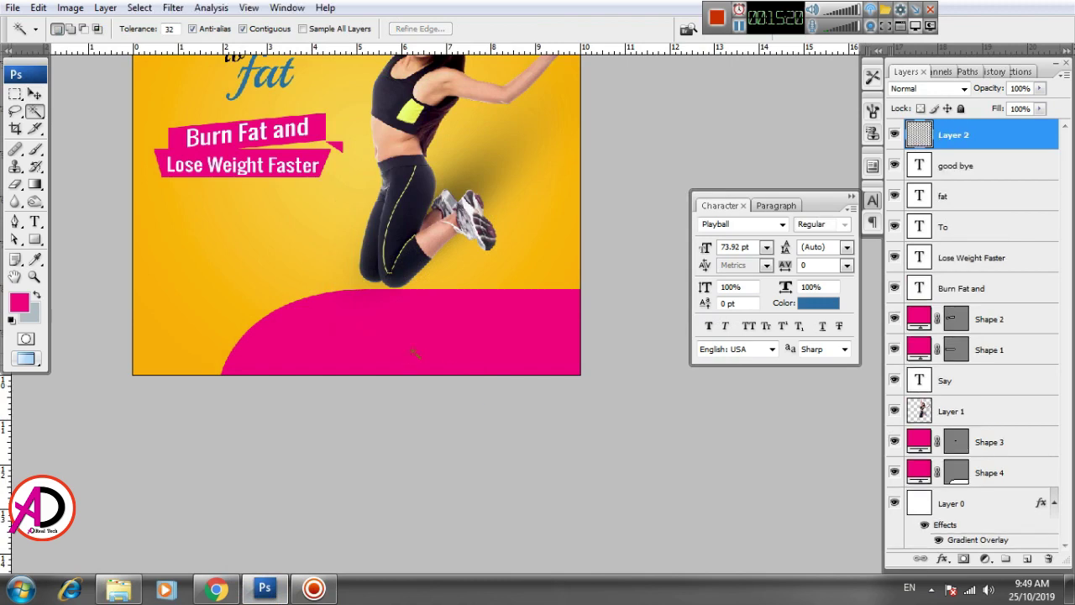
Place the whey tub on the pink band at bottom-right and scale it slightly
{"action": "left_click", "coordinate": [34, 94]}
{"action": "mouse_move", "coordinate": [360, 219]}
{"action": "left_mouse_down"}
{"action": "mouse_move", "coordinate": [451, 304]}
{"action": "mouse_move", "coordinate": [520, 320]}
{"action": "mouse_move", "coordinate": [573, 253]}
{"action": "mouse_move", "coordinate": [563, 259]}
{"action": "left_mouse_up"}
{"action": "key", "text": "ctrl+t"}
{"action": "left_click_drag", "start_coordinate": [542, 293], "coordinate": [545, 303]}
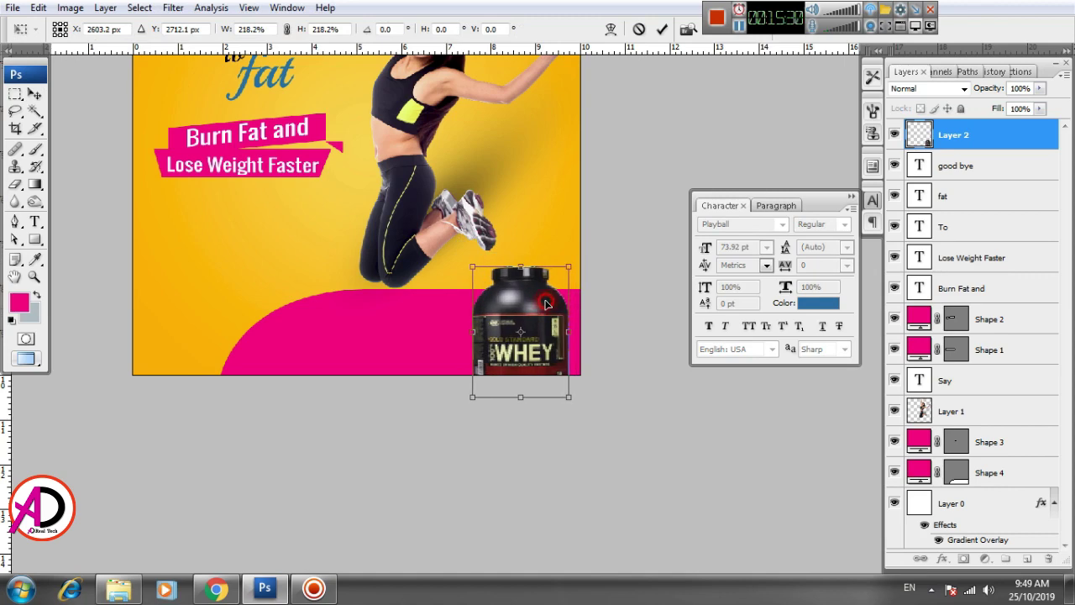